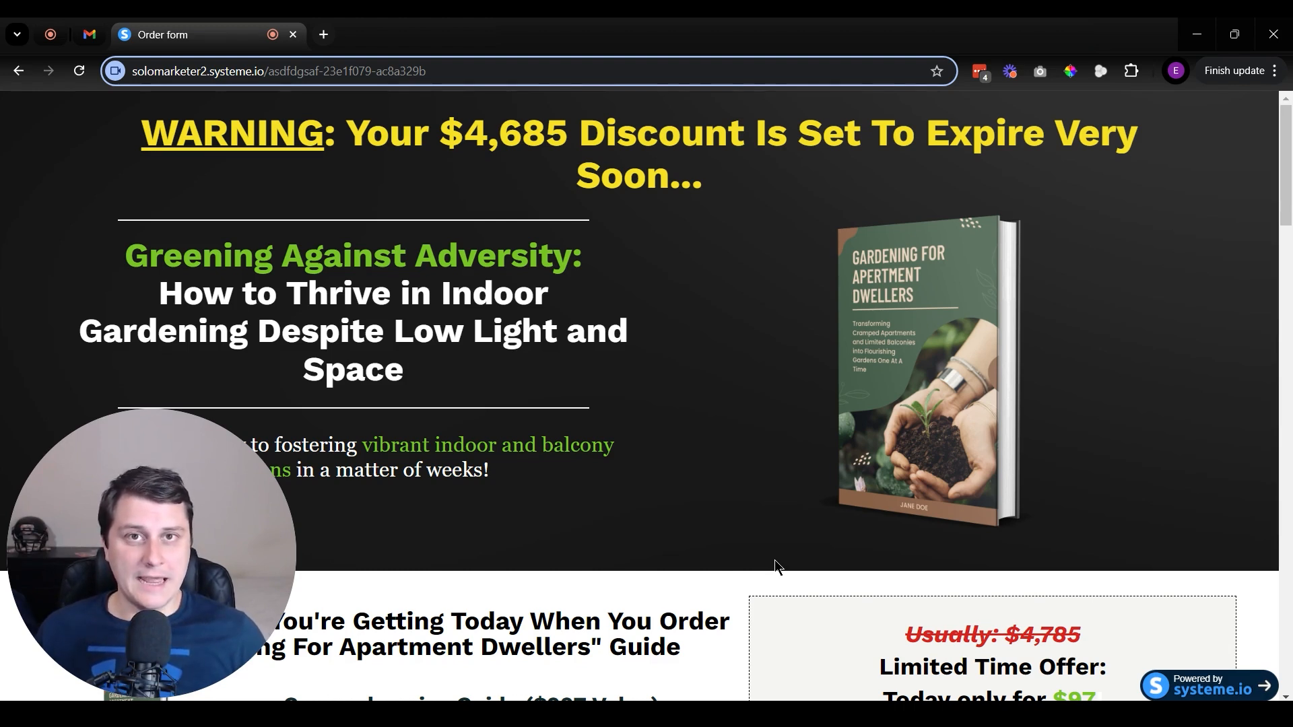
Look through the gardening guide sales page, from the discount headline and order form down to the testimonials and FAQ.
{"action": "scroll", "coordinate": [761, 502], "scroll_direction": "down", "scroll_amount": 20}
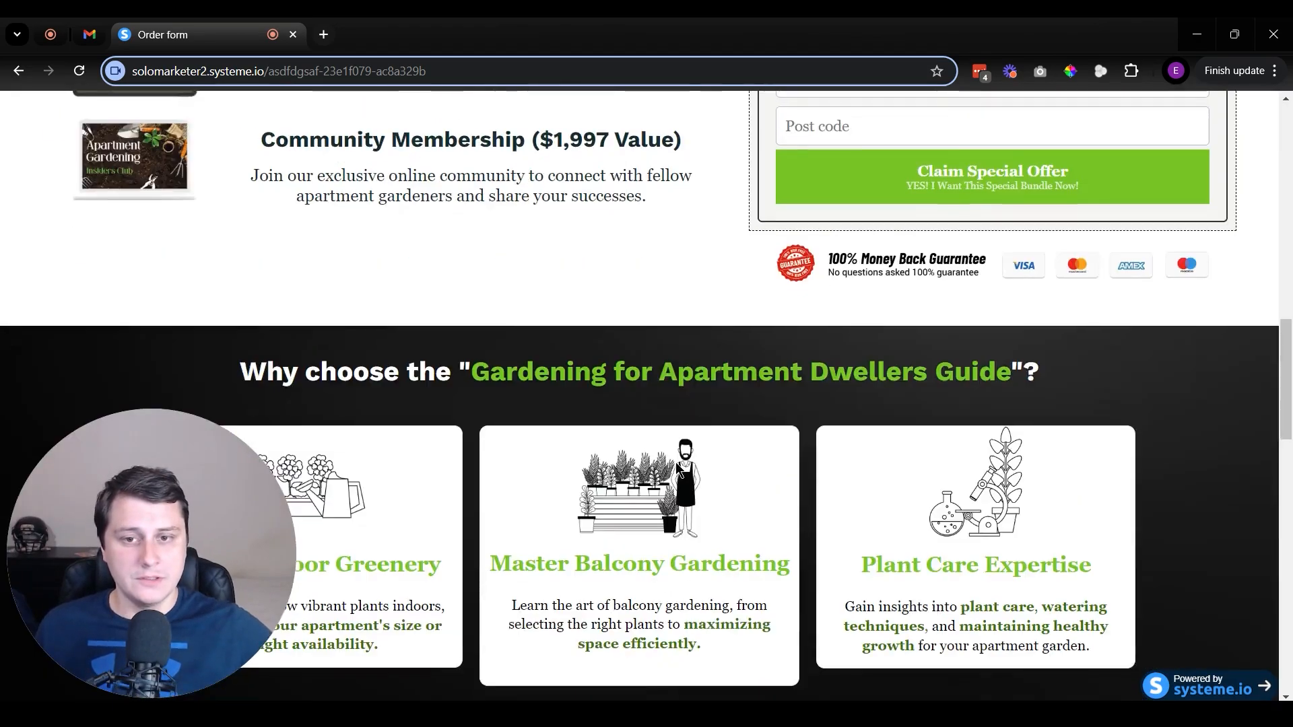
{"action": "scroll", "coordinate": [661, 552], "scroll_direction": "up", "scroll_amount": 20}
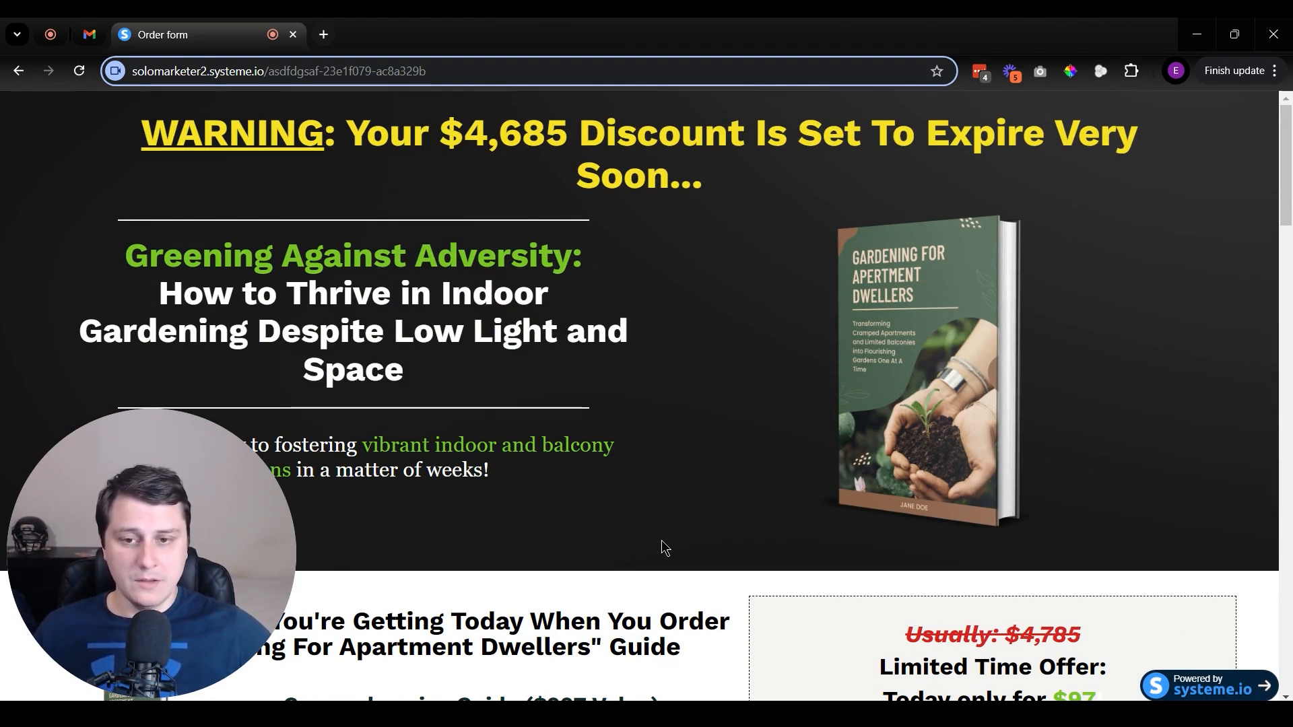
{"action": "scroll", "coordinate": [774, 455], "scroll_direction": "down", "scroll_amount": 15}
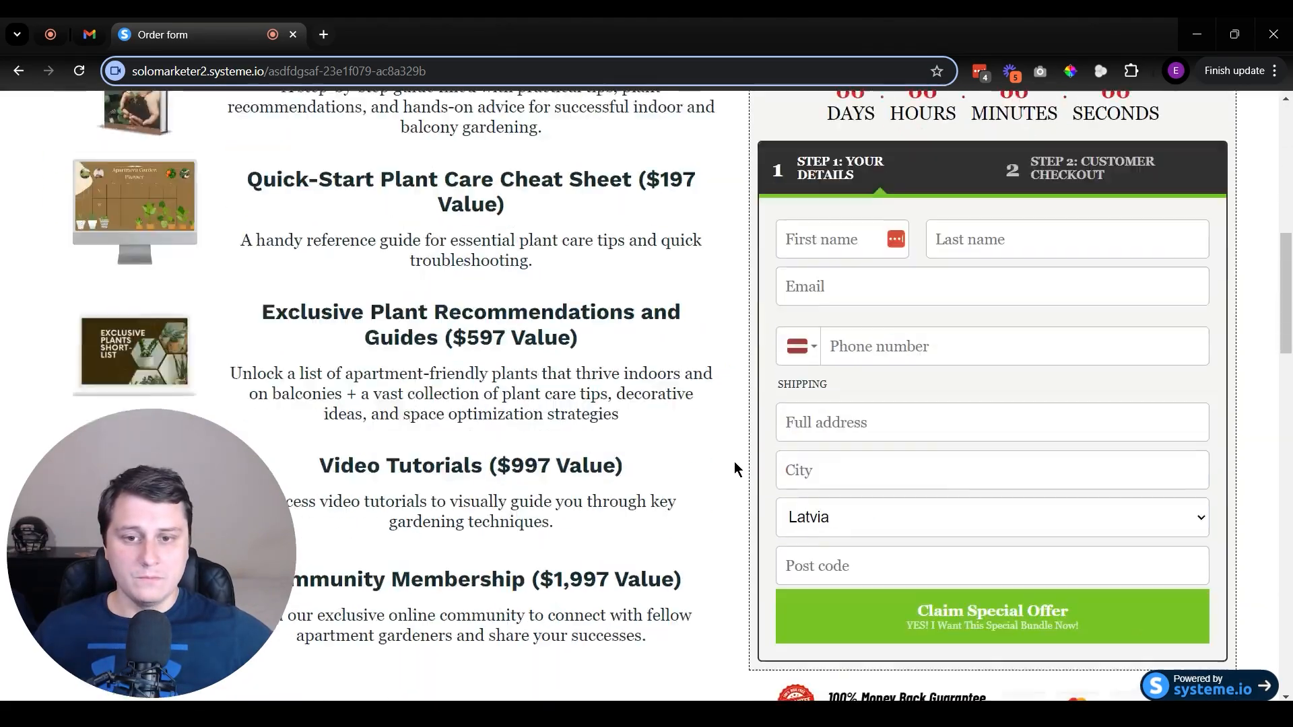
{"action": "scroll", "coordinate": [684, 453], "scroll_direction": "down", "scroll_amount": 8}
{"action": "scroll", "coordinate": [692, 490], "scroll_direction": "up", "scroll_amount": 15}
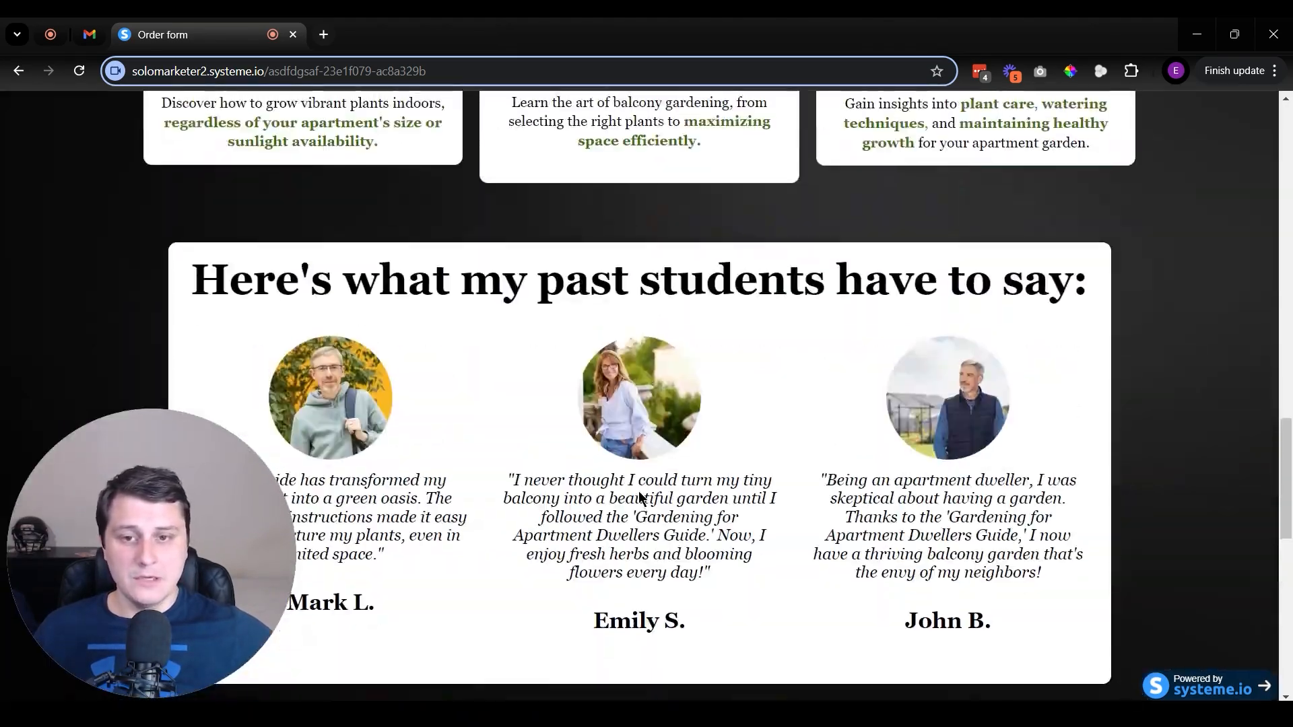
{"action": "scroll", "coordinate": [647, 500], "scroll_direction": "up", "scroll_amount": 10}
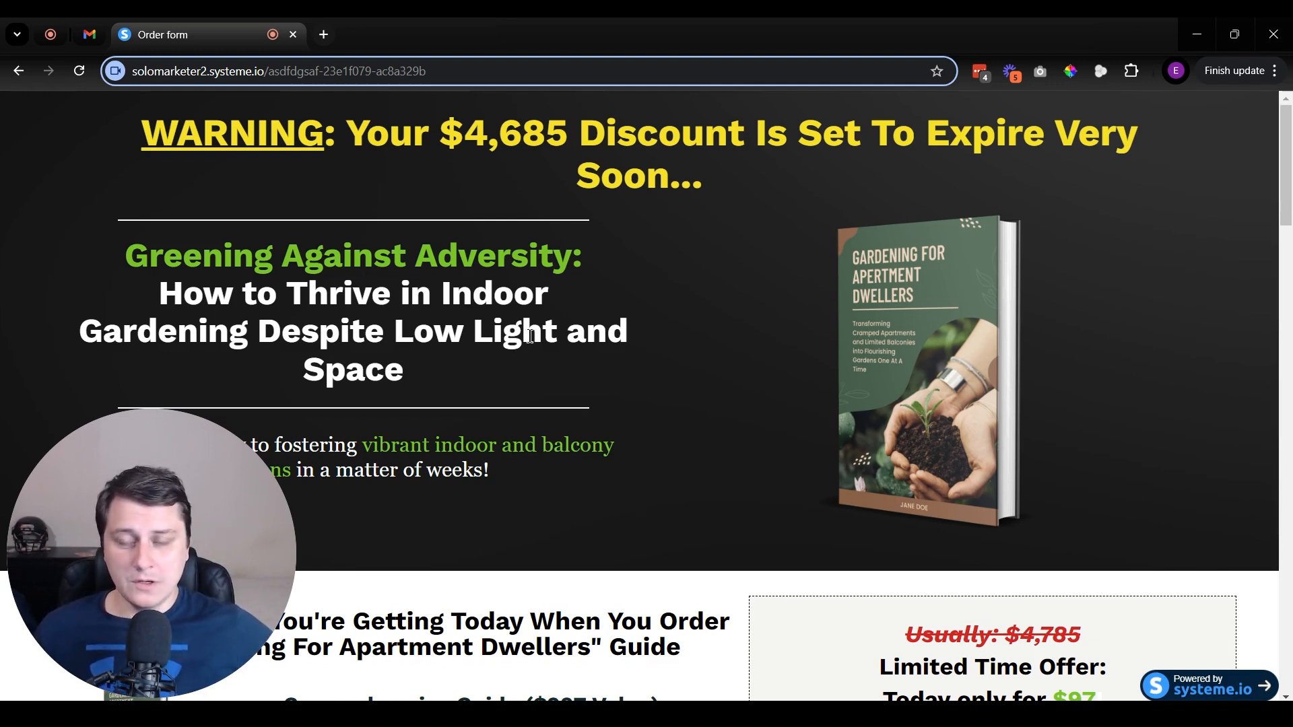
{"action": "left_click_drag", "start_coordinate": [212, 503], "coordinate": [1101, 549]}
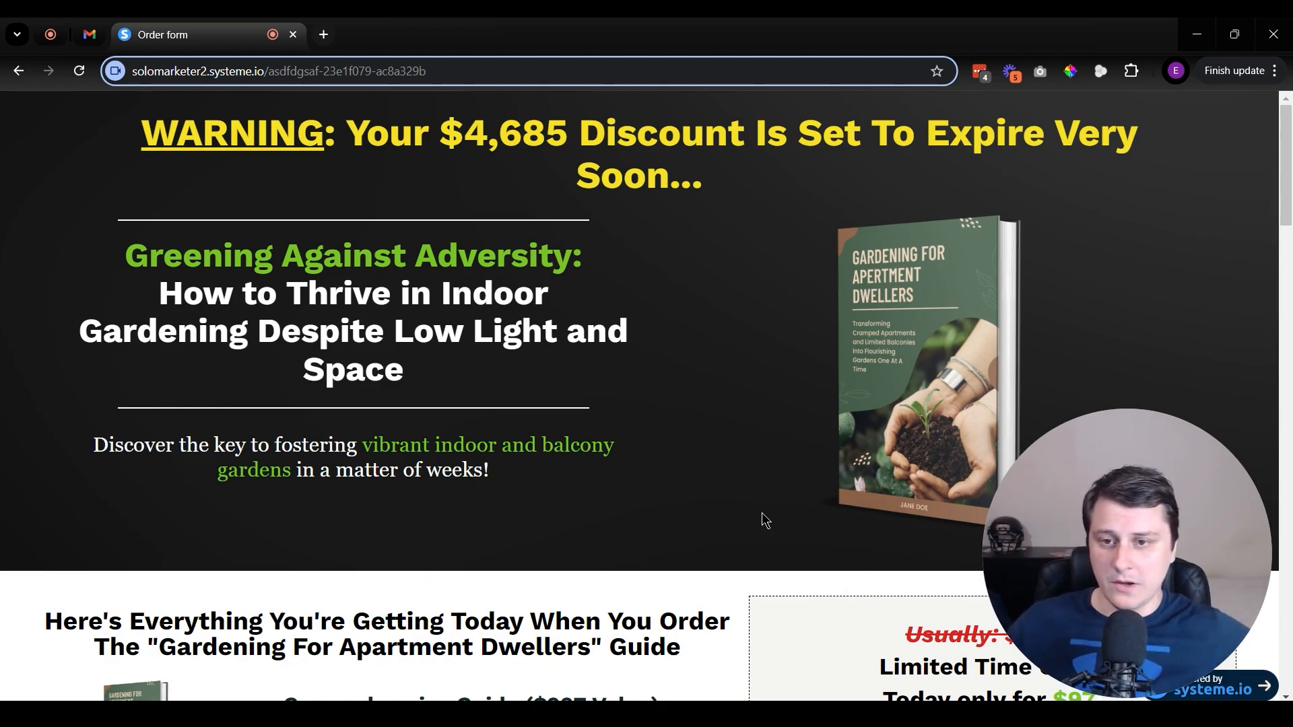
{"action": "scroll", "coordinate": [555, 413], "scroll_direction": "down", "scroll_amount": 20}
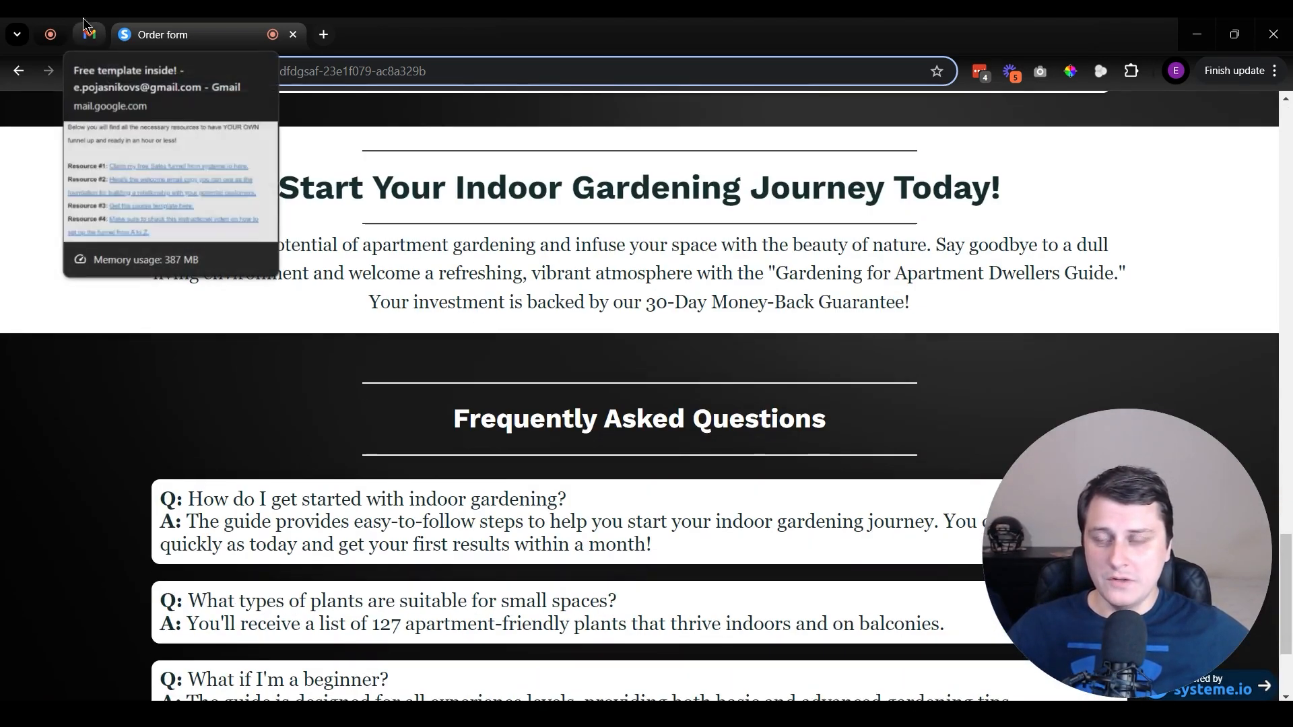
Switch to the Gmail resource email and open the sales funnel, welcome email and course template links in new tabs.
{"action": "left_click", "coordinate": [83, 17]}
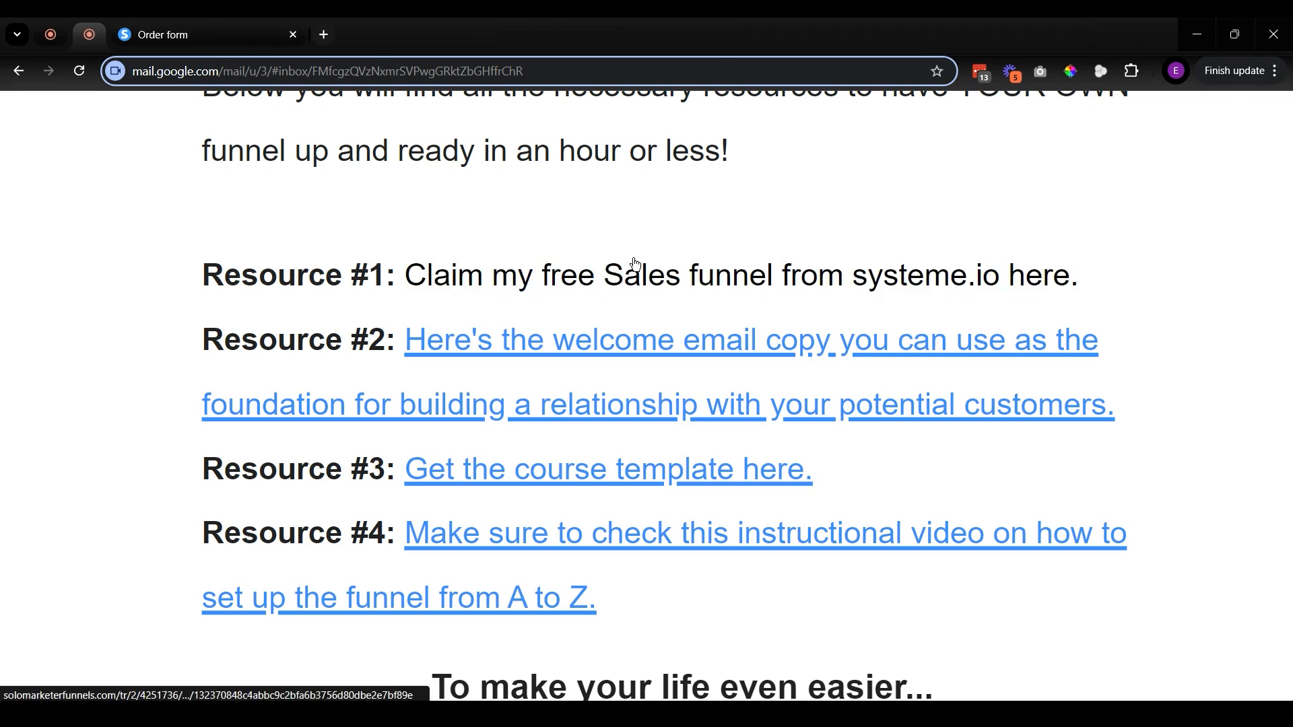
{"action": "left_click", "coordinate": [593, 335]}
{"action": "middle_click", "coordinate": [592, 335]}
{"action": "middle_click", "coordinate": [565, 482]}
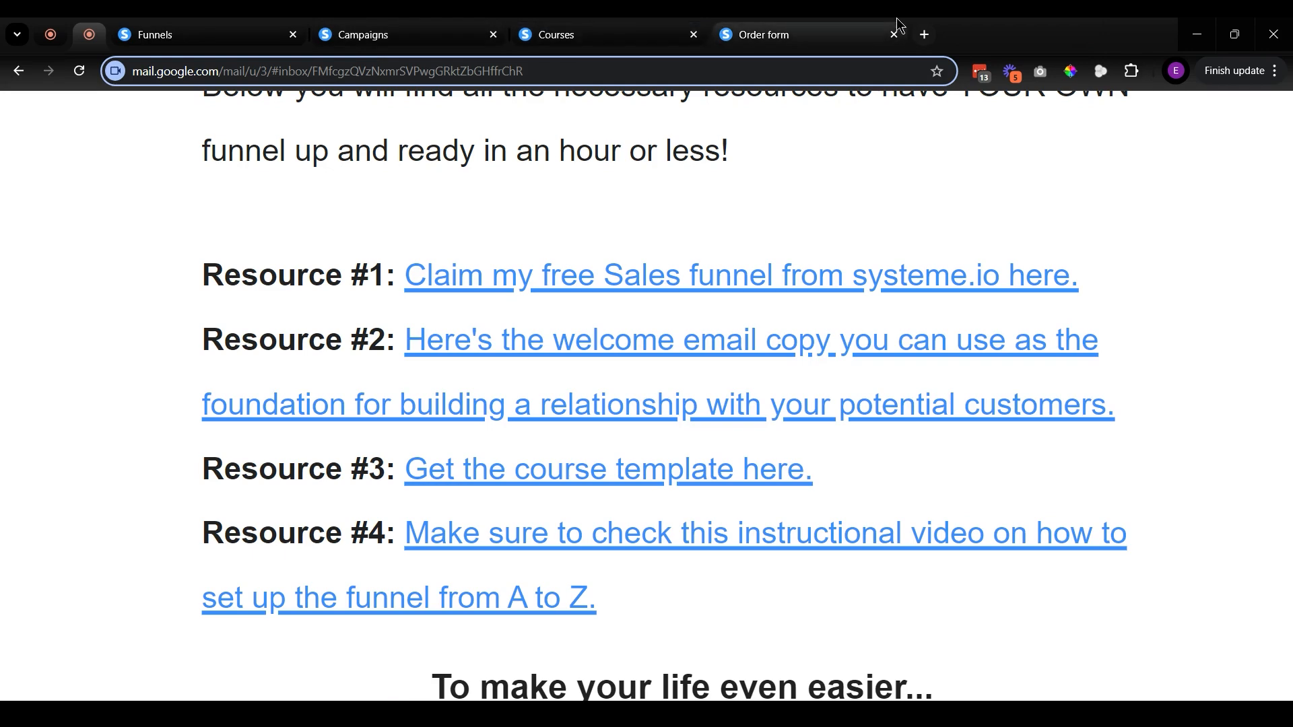
View the funnels list and locate the imported "[SMF] Basic sales page 3 (Flash sale)" funnel.
{"action": "left_click", "coordinate": [236, 26]}
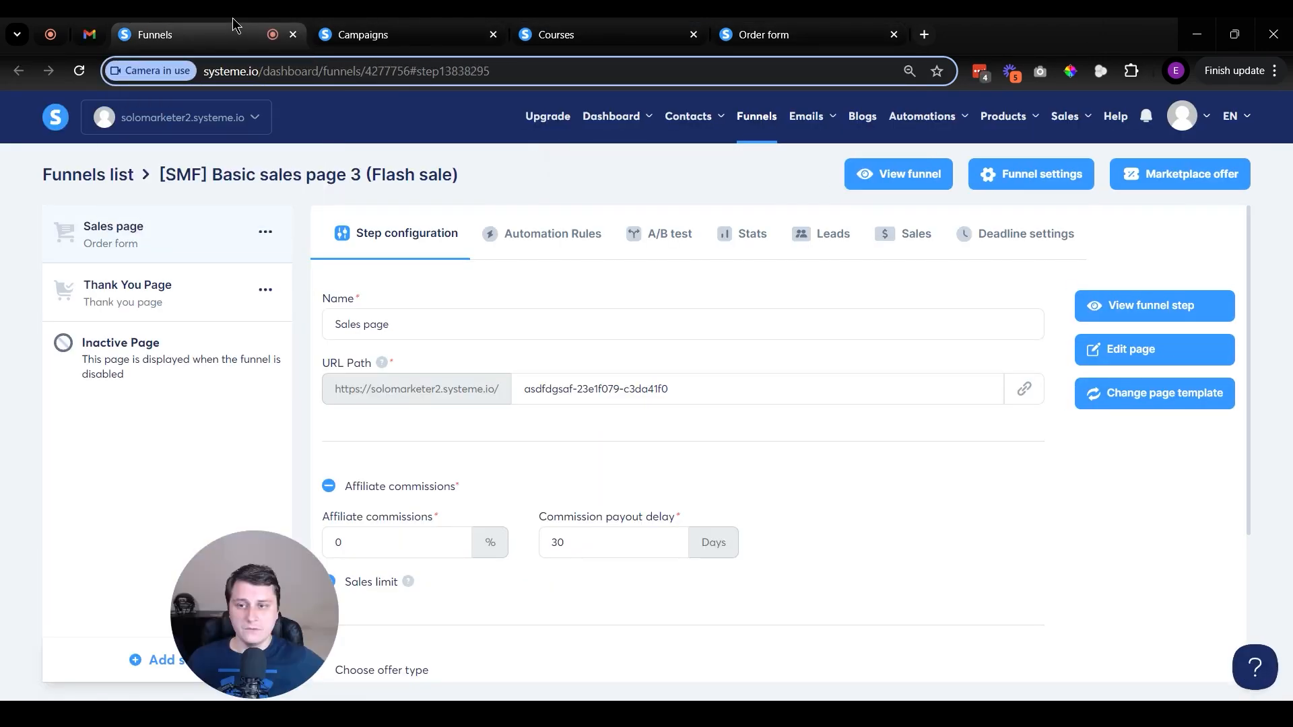
{"action": "left_click", "coordinate": [760, 121]}
{"action": "left_click_drag", "start_coordinate": [319, 275], "coordinate": [44, 276]}
{"action": "left_click", "coordinate": [194, 269]}
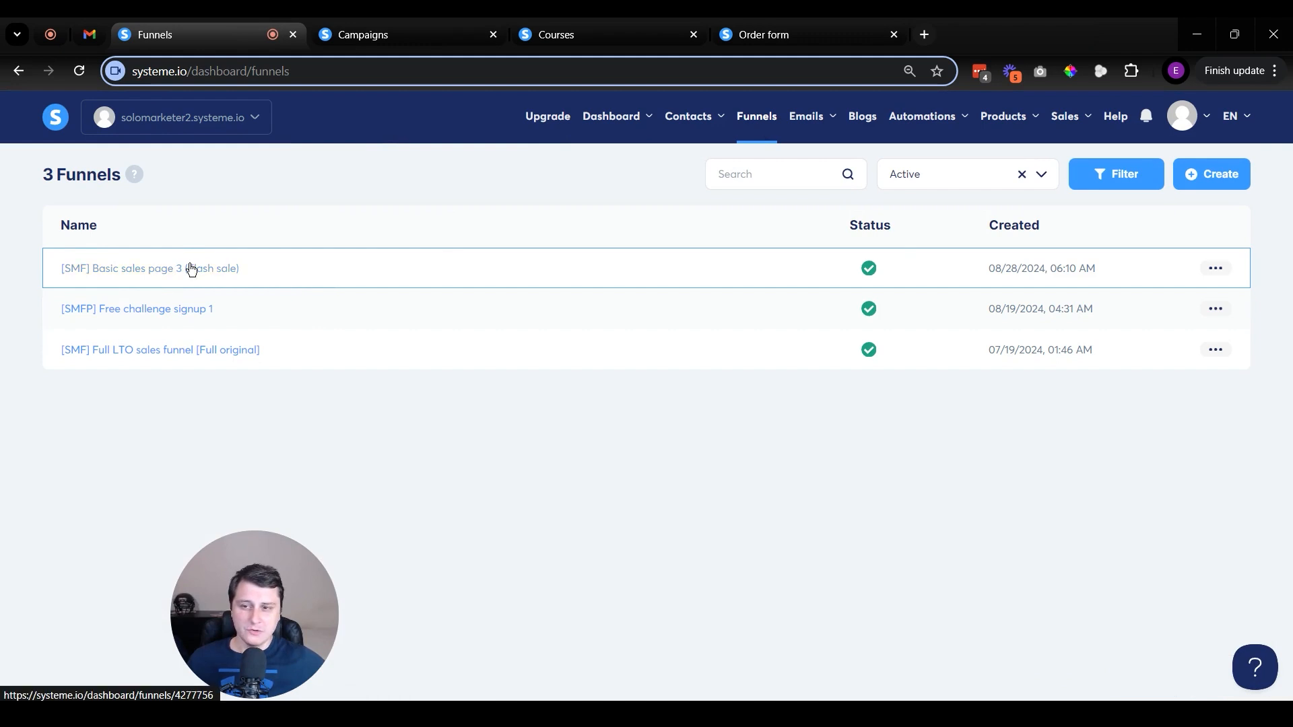
View the email campaigns list and open the "[SMF] Basic Sale Confirmation Email" campaign.
{"action": "left_click", "coordinate": [445, 30]}
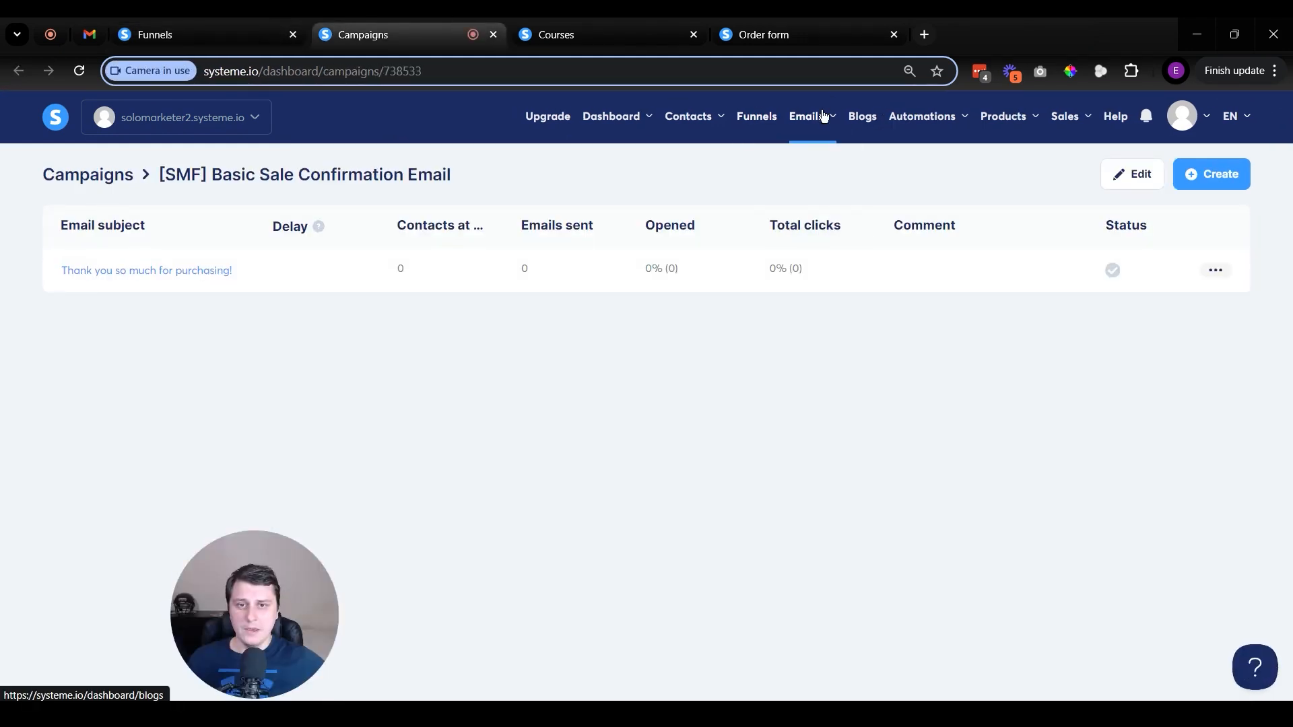
{"action": "mouse_move", "coordinate": [808, 119]}
{"action": "left_click", "coordinate": [815, 192]}
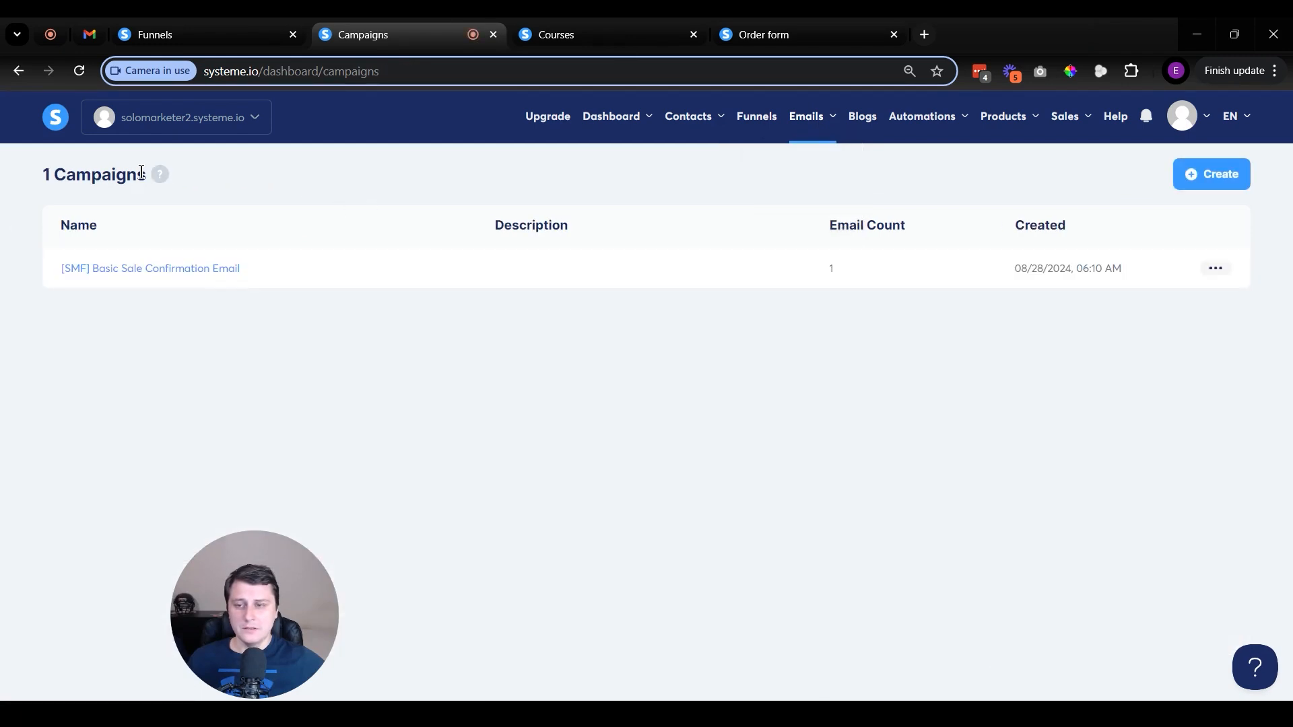
{"action": "left_click", "coordinate": [197, 270]}
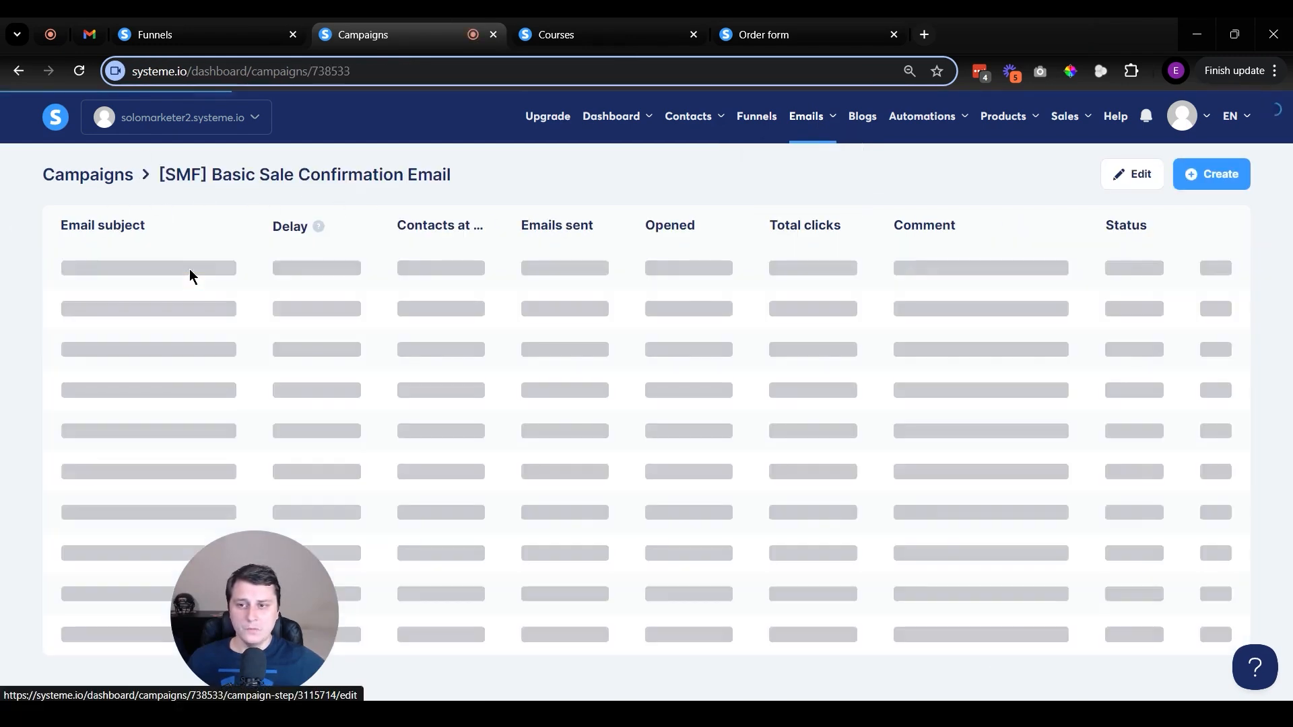
Close the order form page and show the list of courses containing the imported template.
{"action": "left_click", "coordinate": [606, 27]}
{"action": "middle_click", "coordinate": [810, 25]}
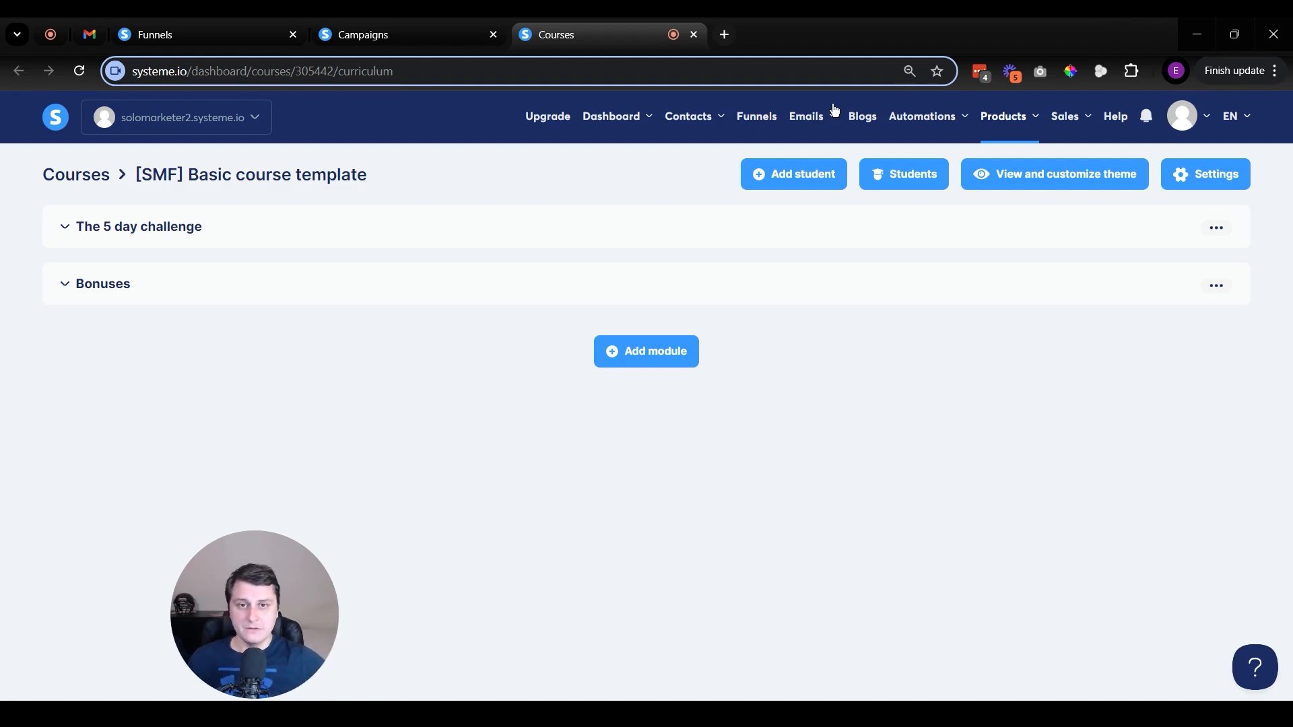
{"action": "mouse_move", "coordinate": [1011, 127]}
{"action": "left_click", "coordinate": [1009, 218]}
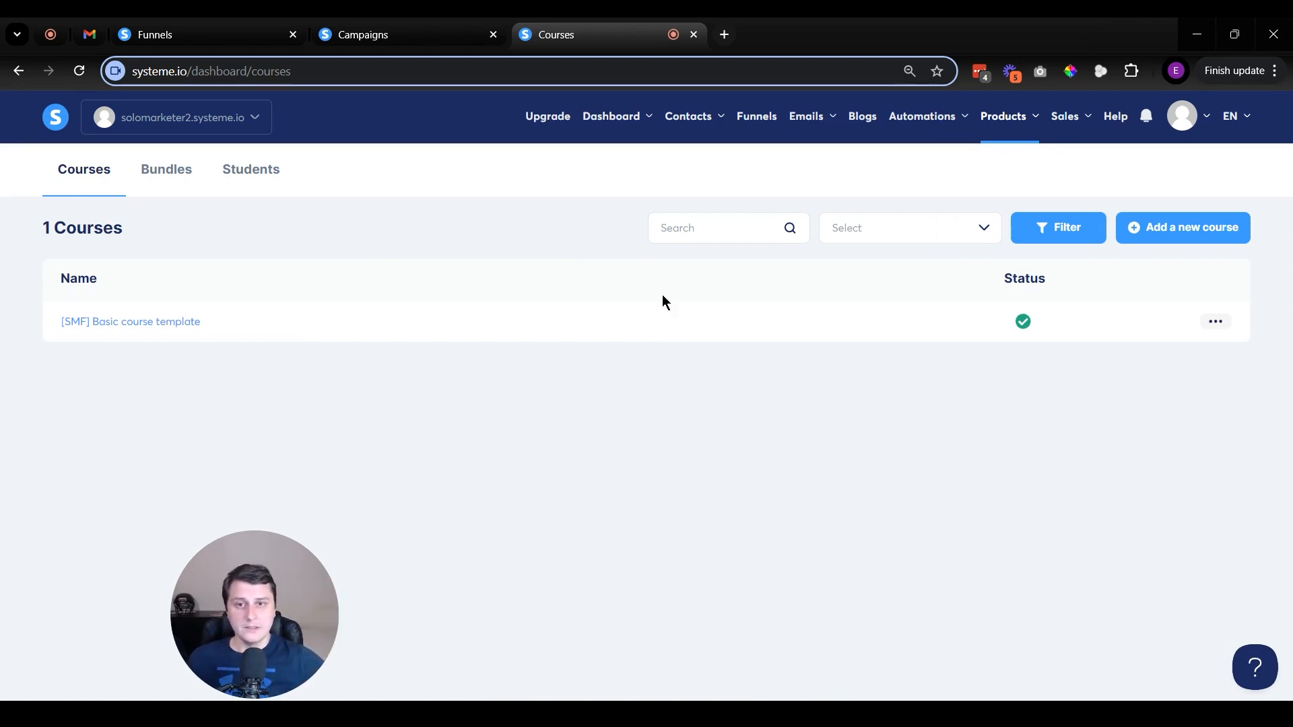
Open the "[SMF] Basic course template" course and expand its "The 5 day challenge" module.
{"action": "left_click", "coordinate": [435, 17]}
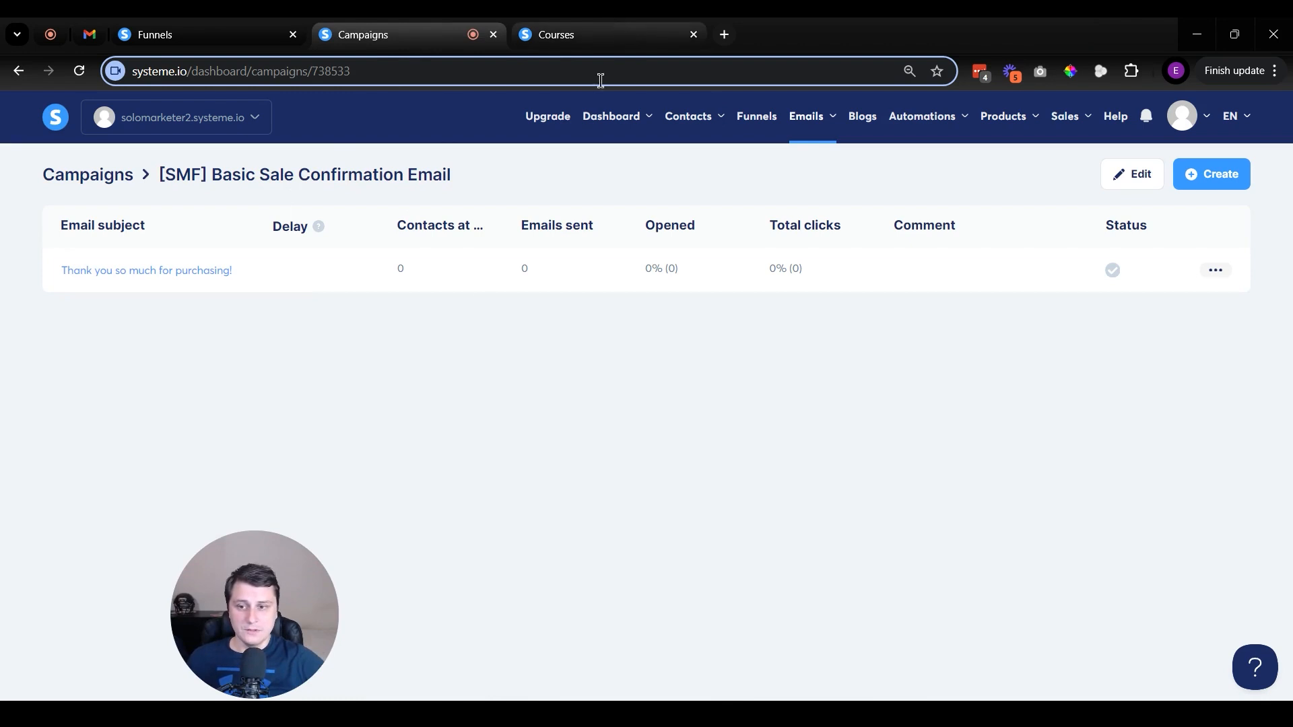
{"action": "left_click_drag", "start_coordinate": [238, 585], "coordinate": [74, 584]}
{"action": "left_click", "coordinate": [556, 20]}
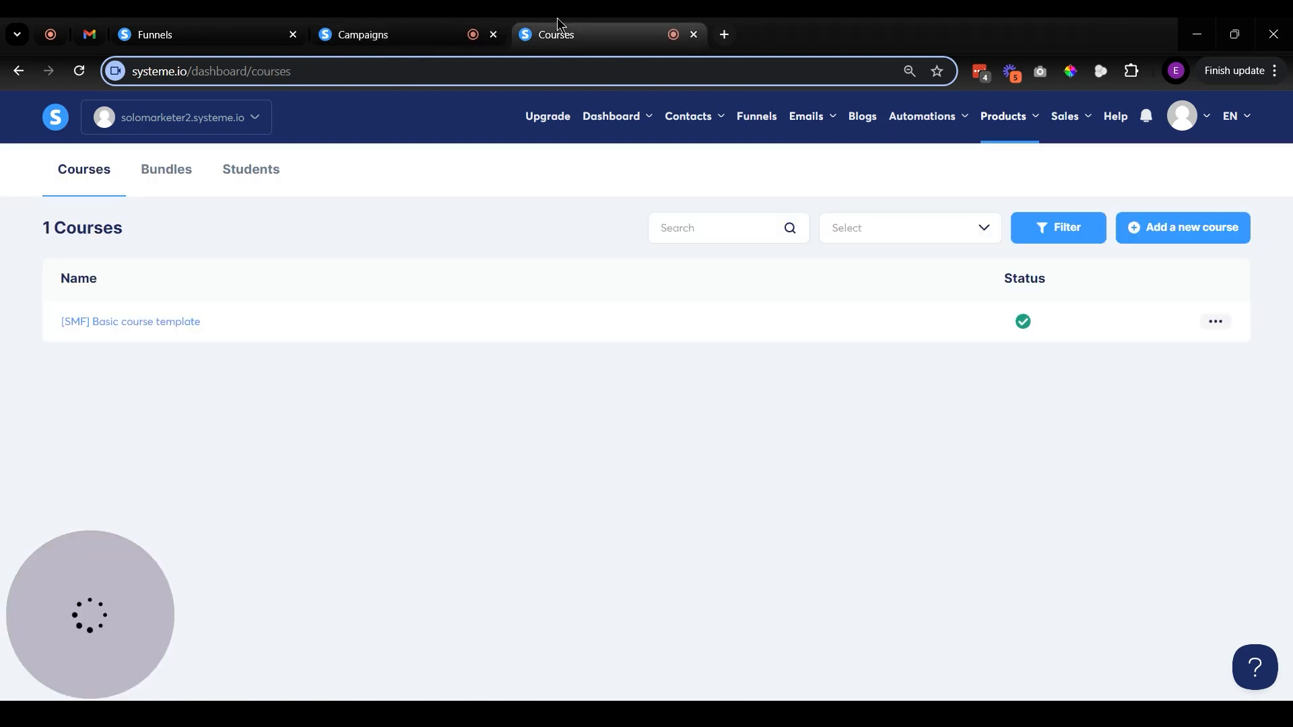
{"action": "left_click", "coordinate": [144, 323]}
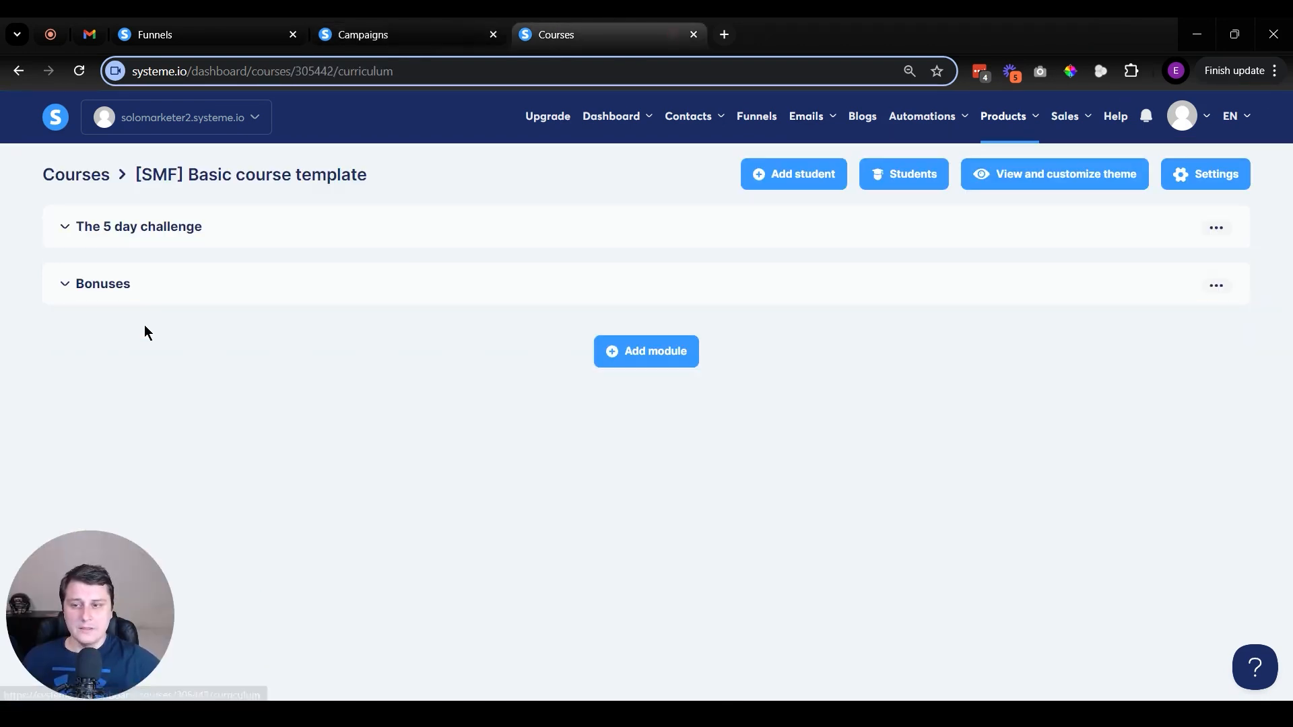
{"action": "left_click", "coordinate": [189, 234]}
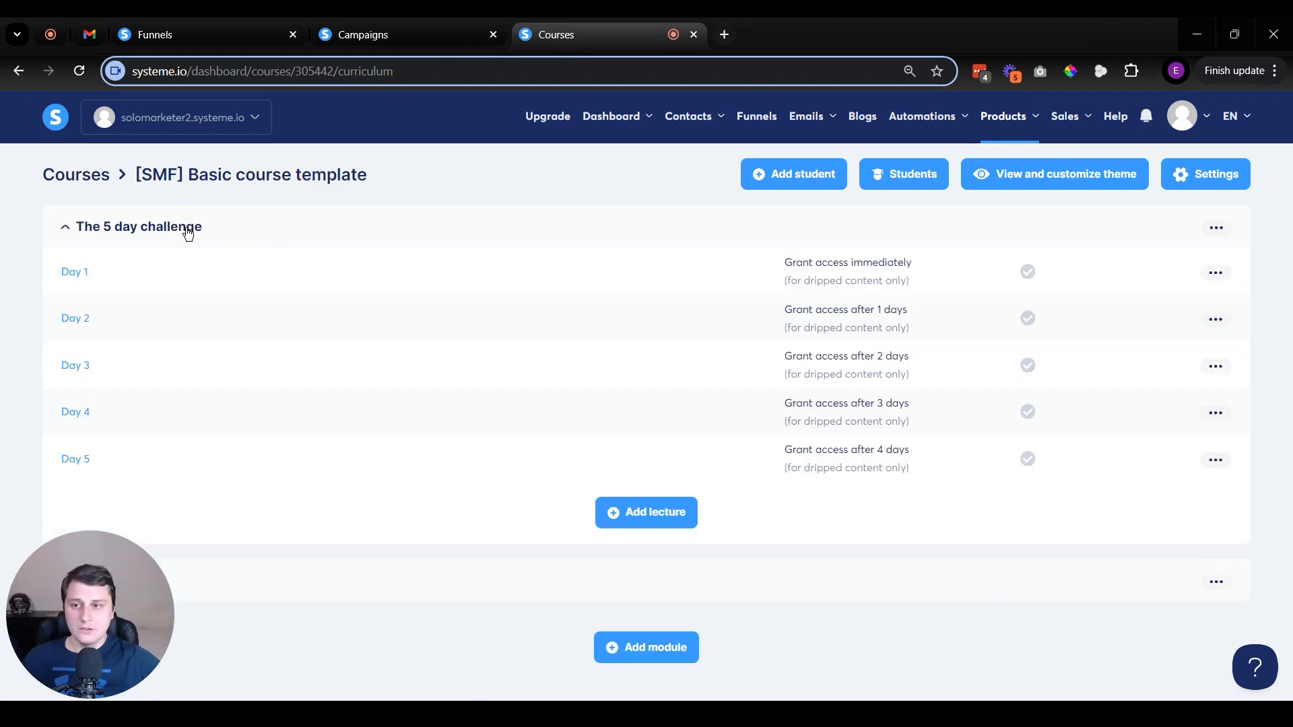
Open the course settings and review the title, instructor name, domain, theme, image and sales page fields.
{"action": "left_click", "coordinate": [1194, 175]}
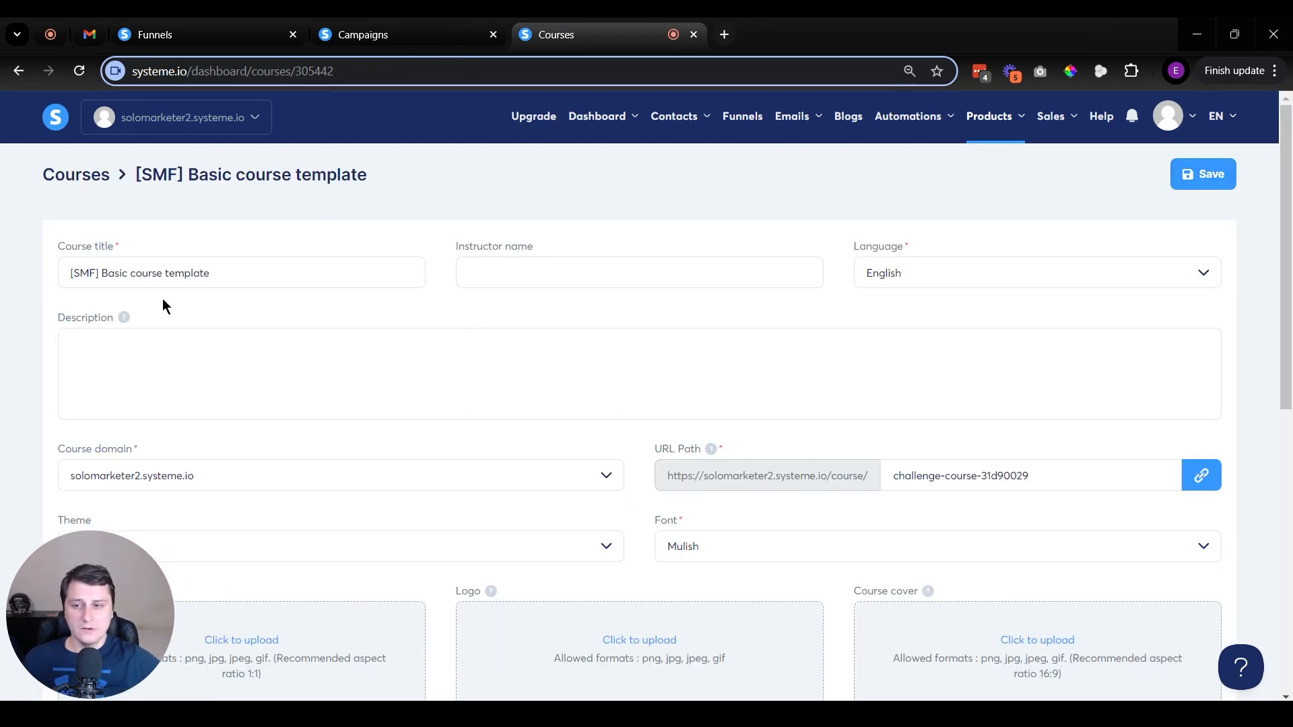
{"action": "triple_click", "coordinate": [267, 274]}
{"action": "left_click", "coordinate": [617, 271]}
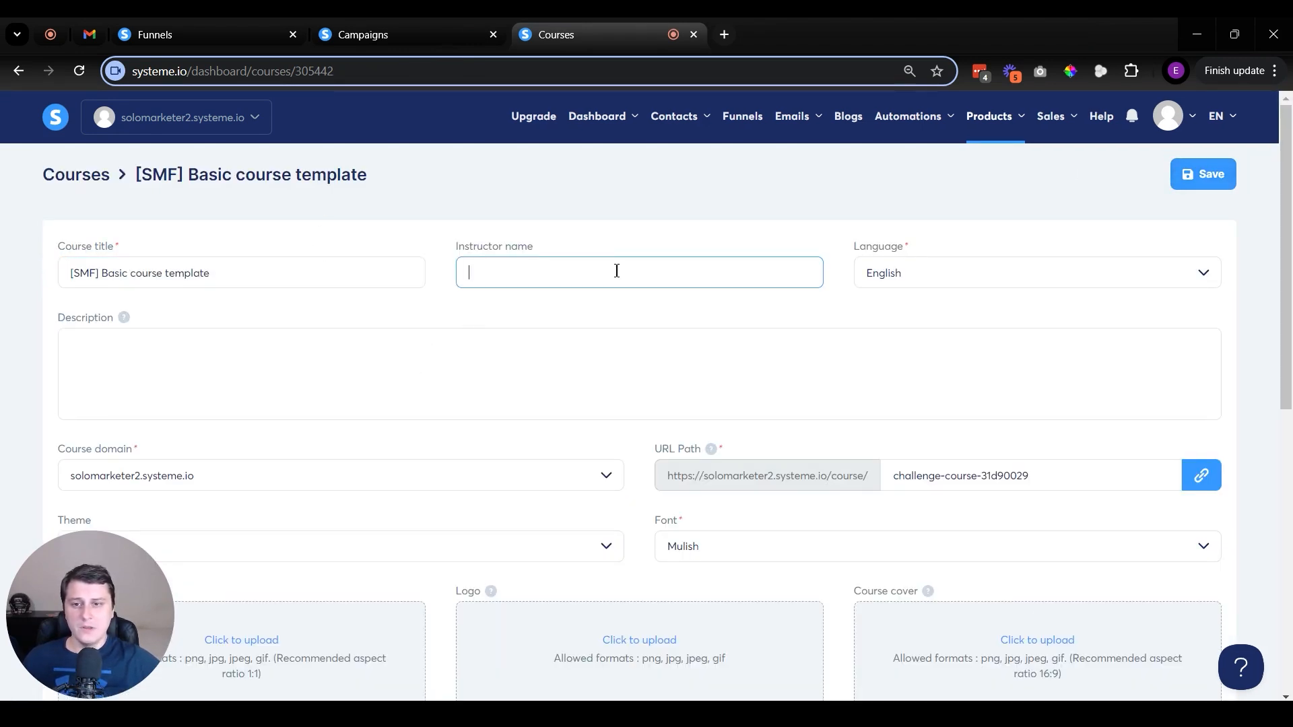
{"action": "scroll", "coordinate": [296, 285], "scroll_direction": "down", "scroll_amount": 3}
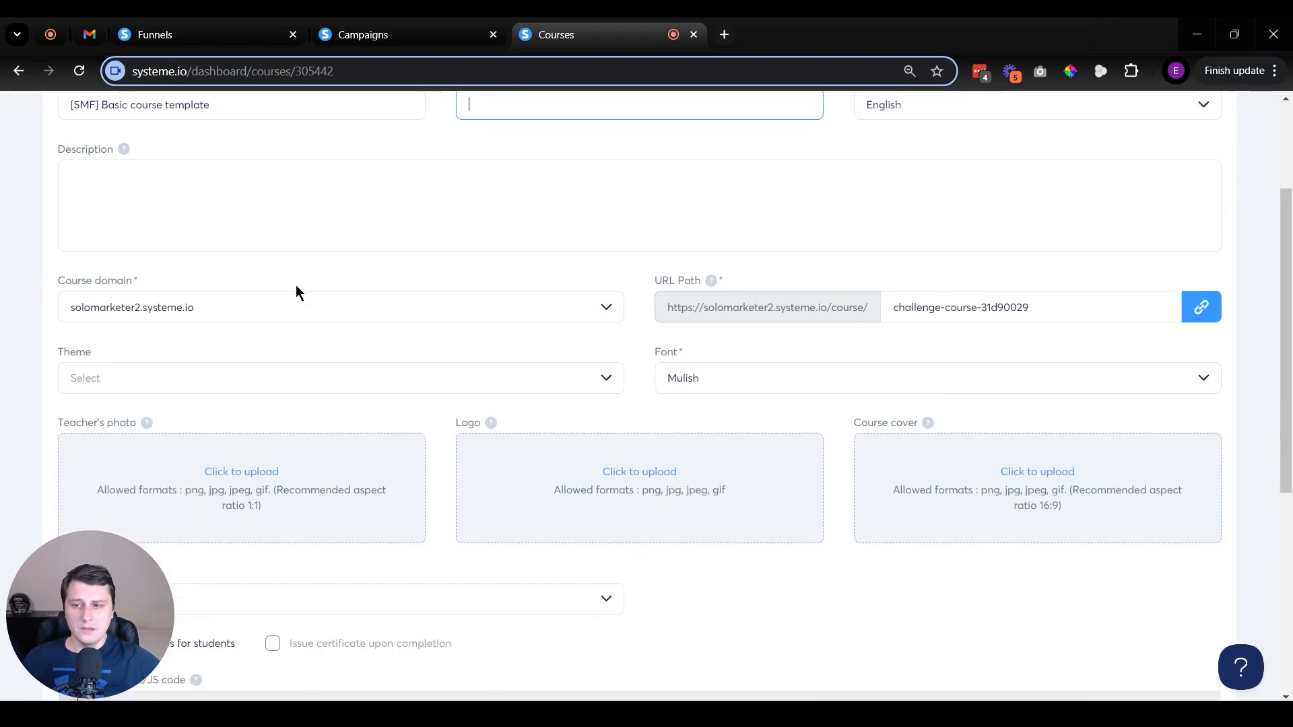
{"action": "scroll", "coordinate": [875, 397], "scroll_direction": "down", "scroll_amount": 3}
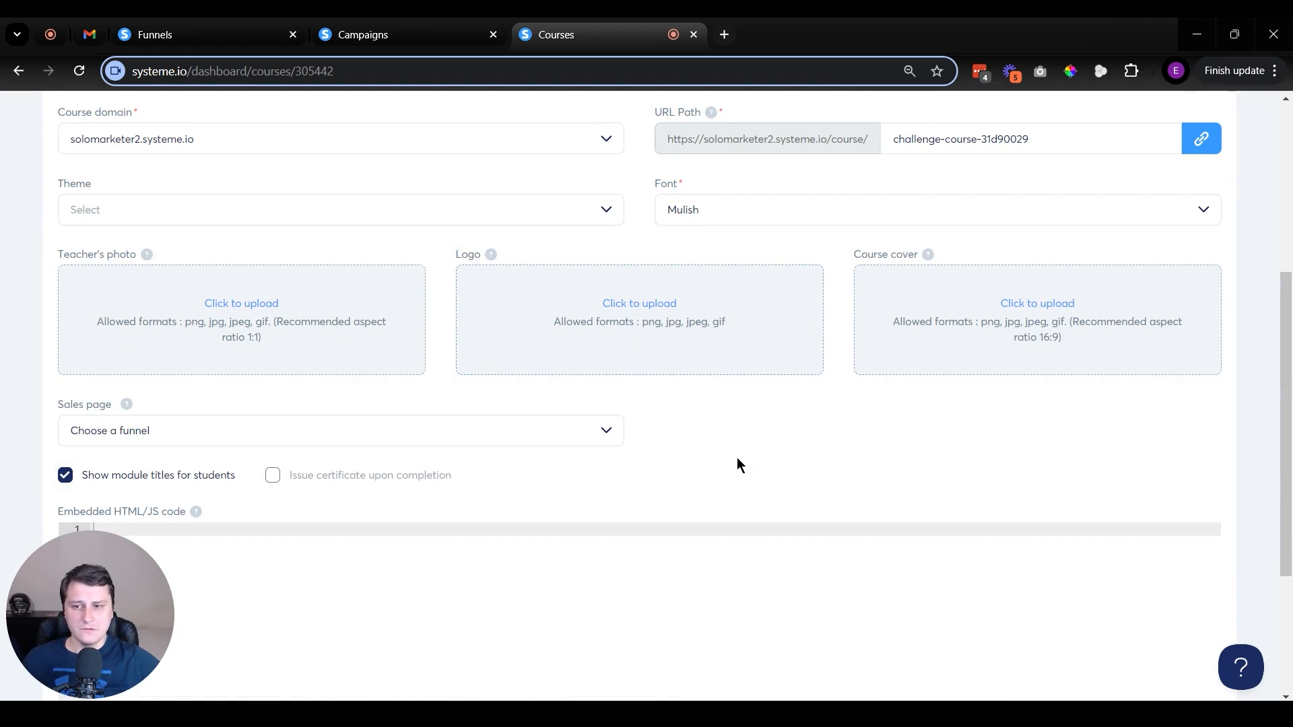
{"action": "scroll", "coordinate": [707, 423], "scroll_direction": "up", "scroll_amount": 6}
Open the student dashboard in a separate tab and examine the Email Mastery Bundle course card and description.
{"action": "mouse_move", "coordinate": [604, 162]}
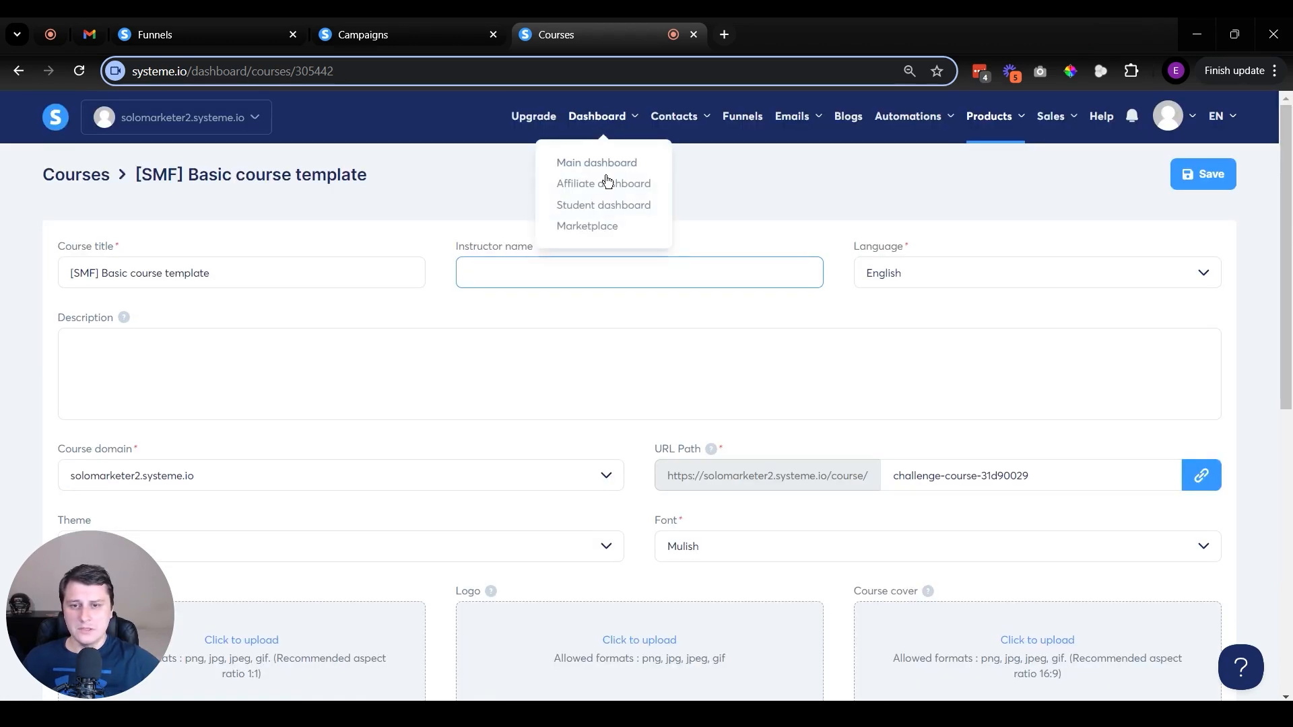
{"action": "left_click", "coordinate": [603, 206]}
{"action": "left_click", "coordinate": [850, 27]}
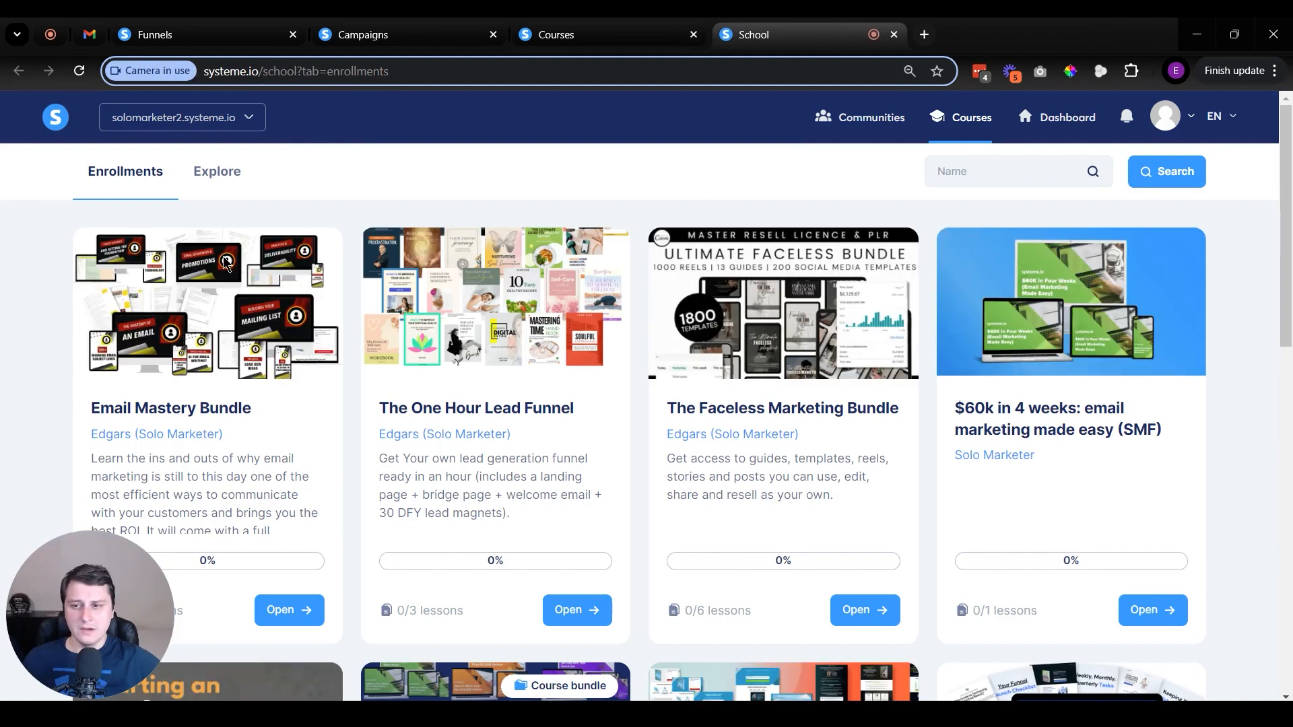
{"action": "left_click_drag", "start_coordinate": [99, 408], "coordinate": [294, 522]}
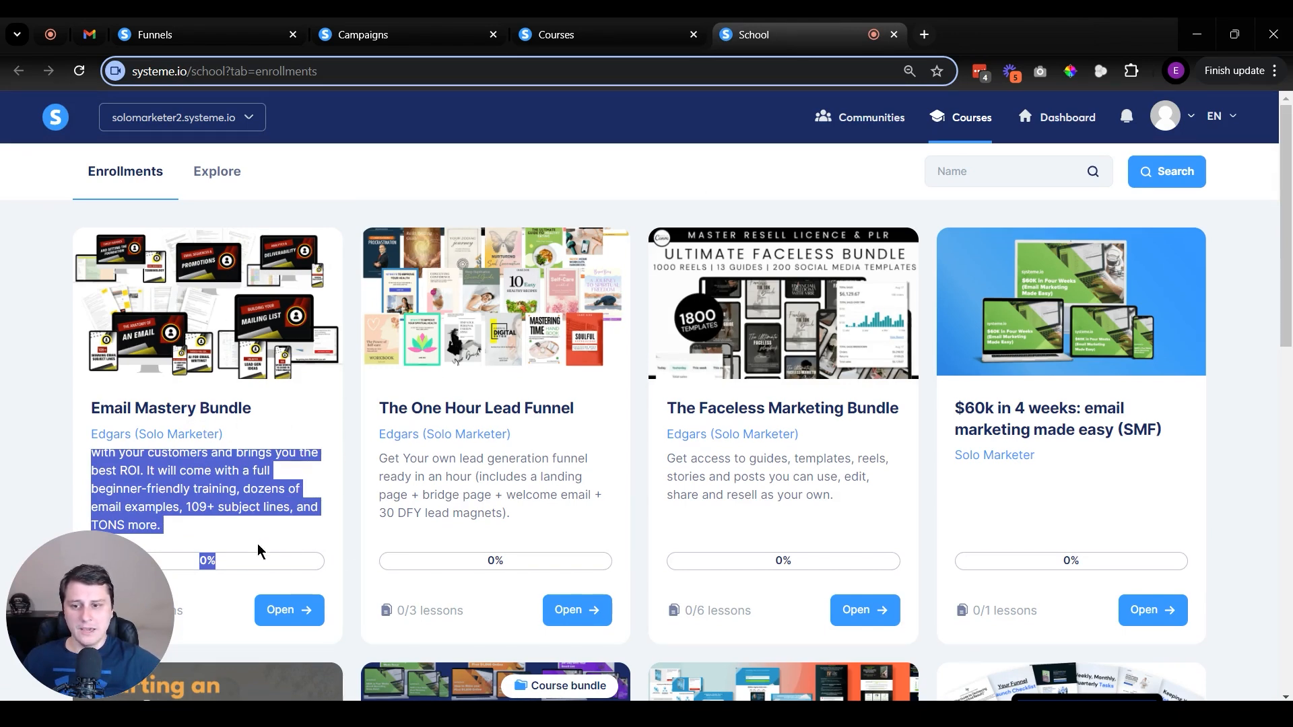
{"action": "left_click", "coordinate": [352, 579]}
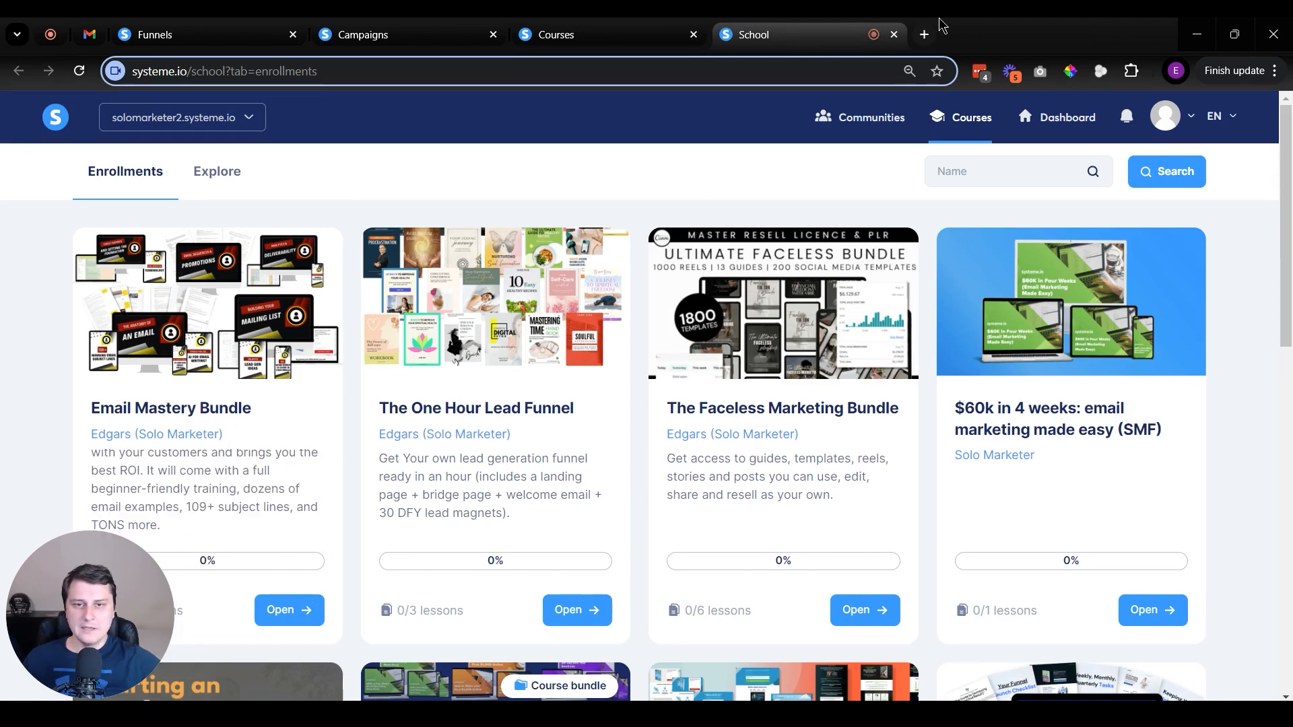
Return to the course settings, review the theme and image upload fields, and save the course.
{"action": "left_click", "coordinate": [573, 30]}
{"action": "scroll", "coordinate": [922, 430], "scroll_direction": "down", "scroll_amount": 6}
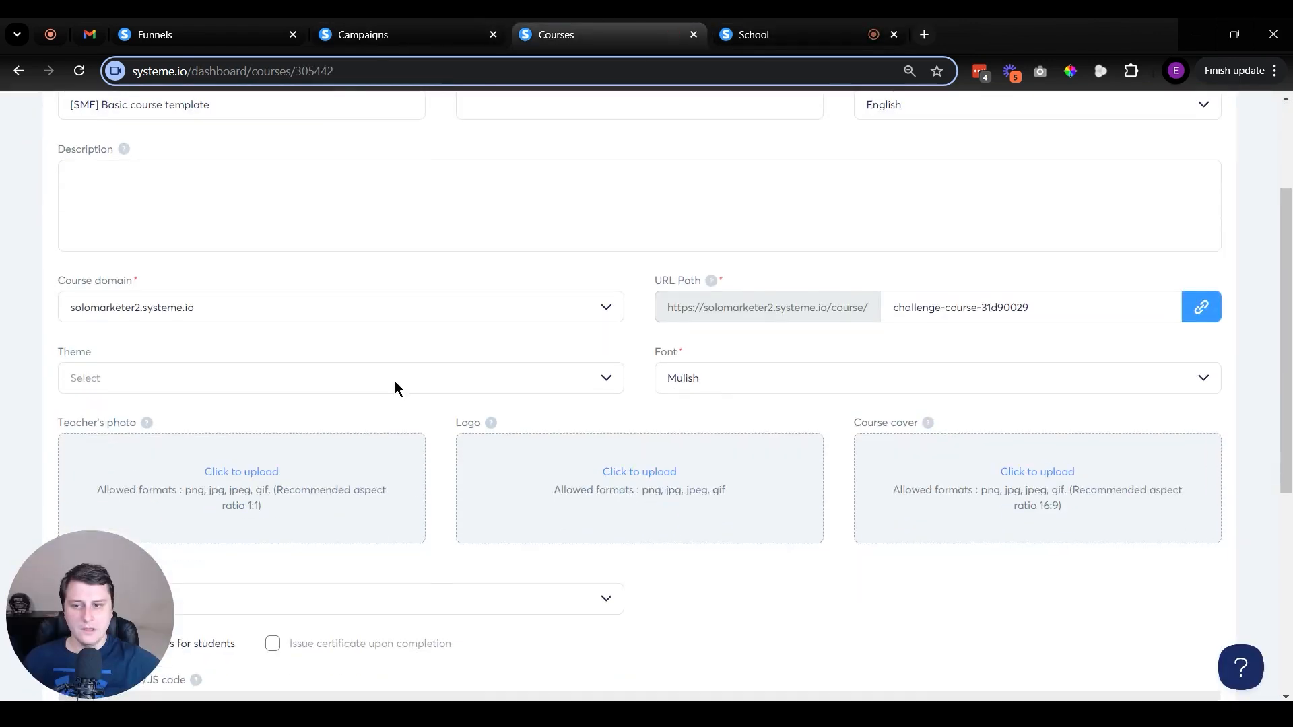
{"action": "scroll", "coordinate": [371, 494], "scroll_direction": "up", "scroll_amount": 4}
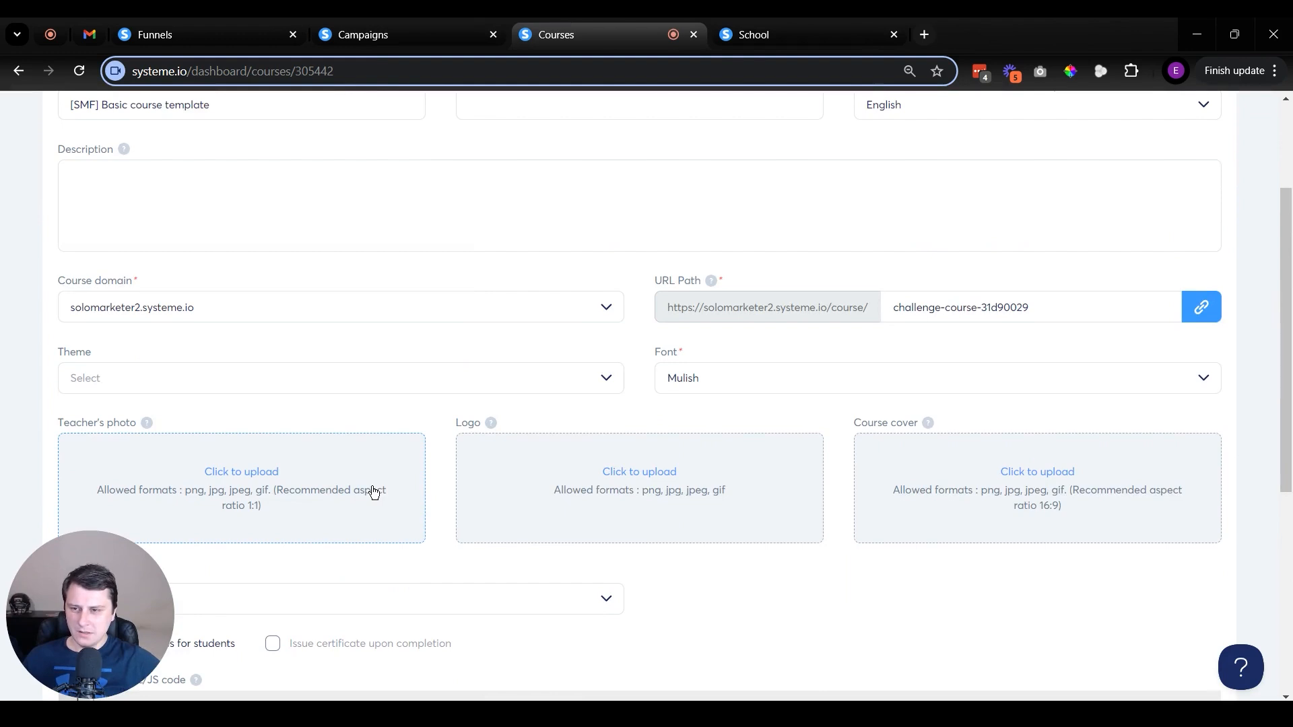
{"action": "scroll", "coordinate": [375, 494], "scroll_direction": "up", "scroll_amount": 3}
{"action": "left_click", "coordinate": [1204, 177]}
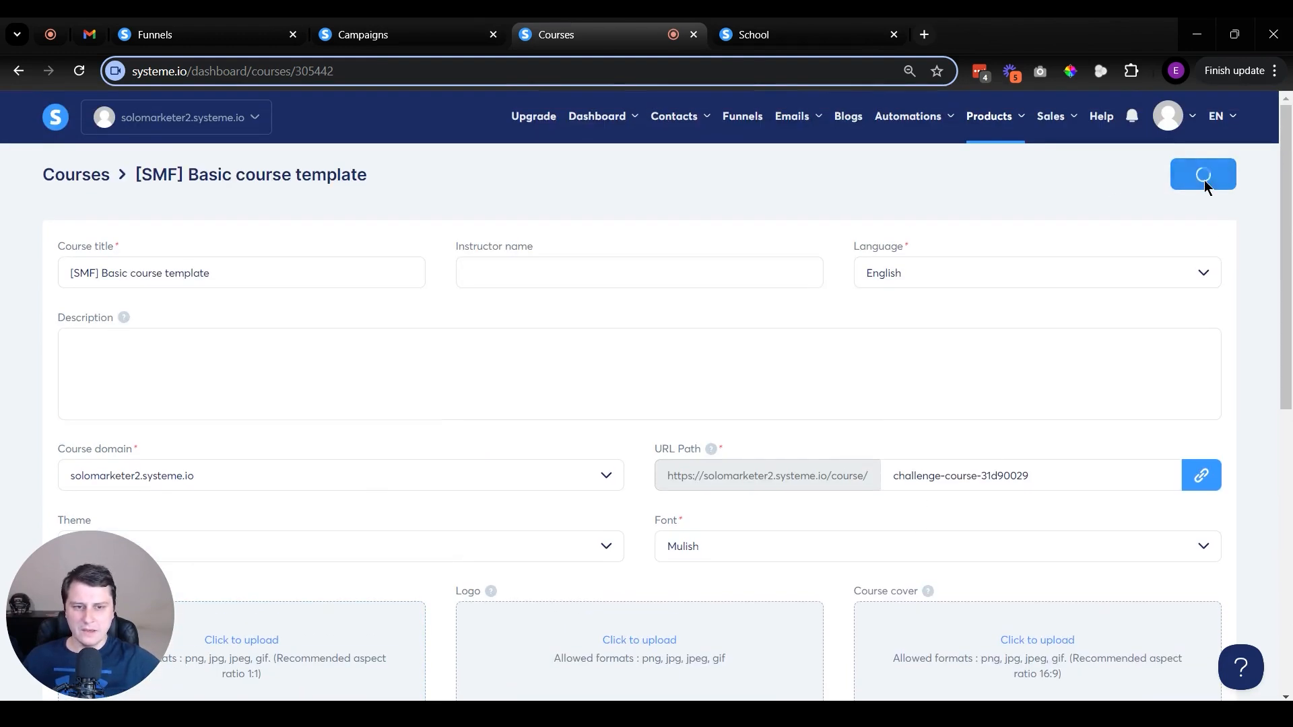
Reopen "[SMF] Basic course template" from the courses list, preview its theme and view the theme color settings.
{"action": "left_click", "coordinate": [98, 174]}
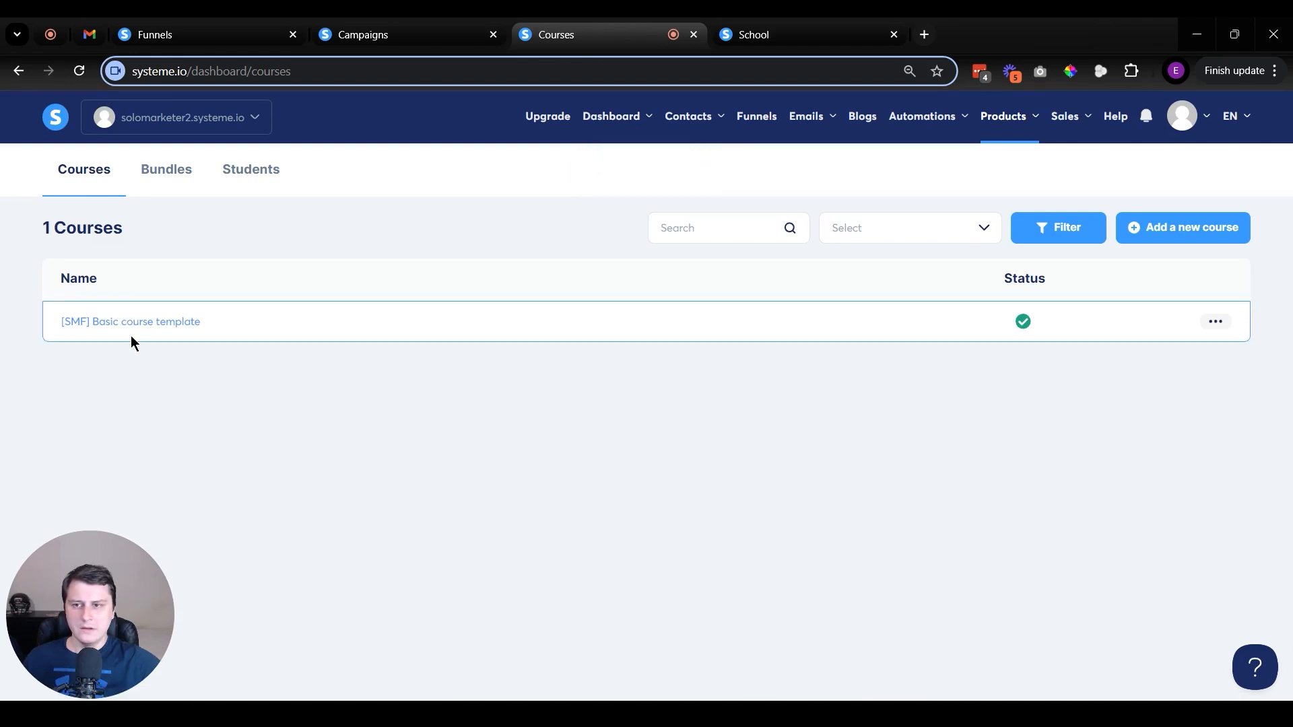
{"action": "left_click", "coordinate": [128, 322]}
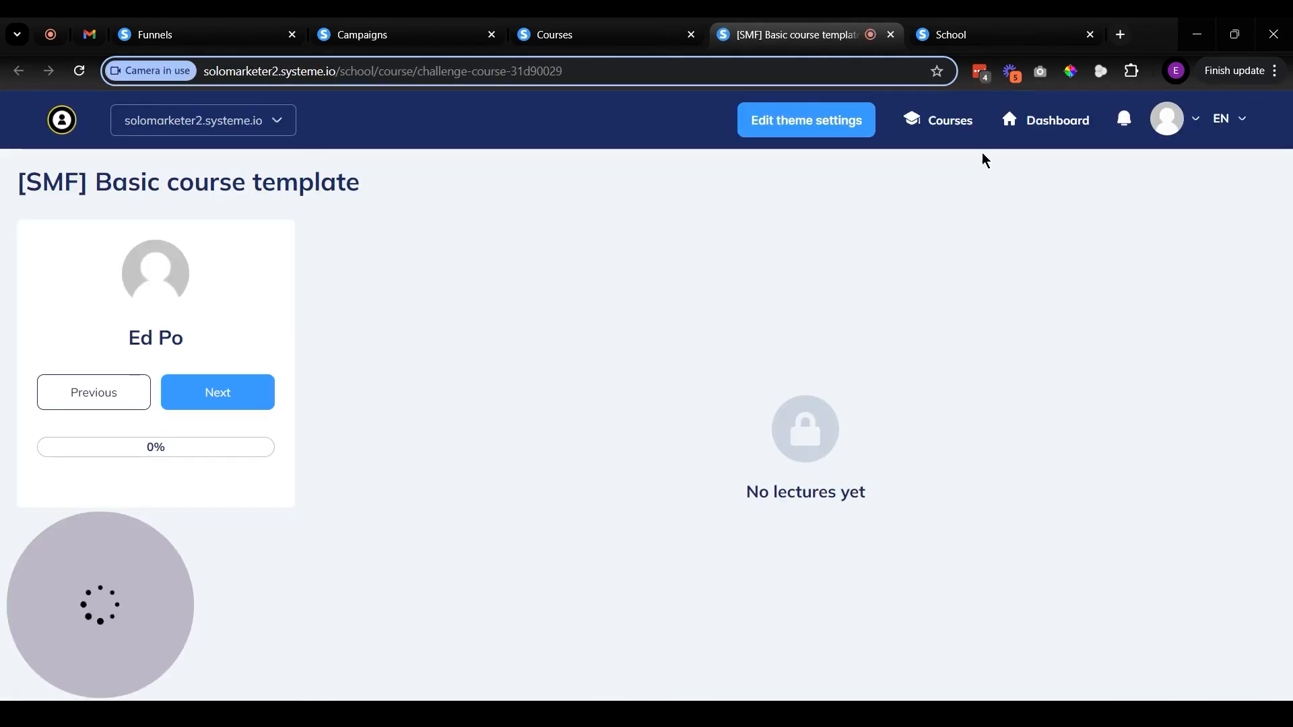
{"action": "left_click", "coordinate": [795, 132]}
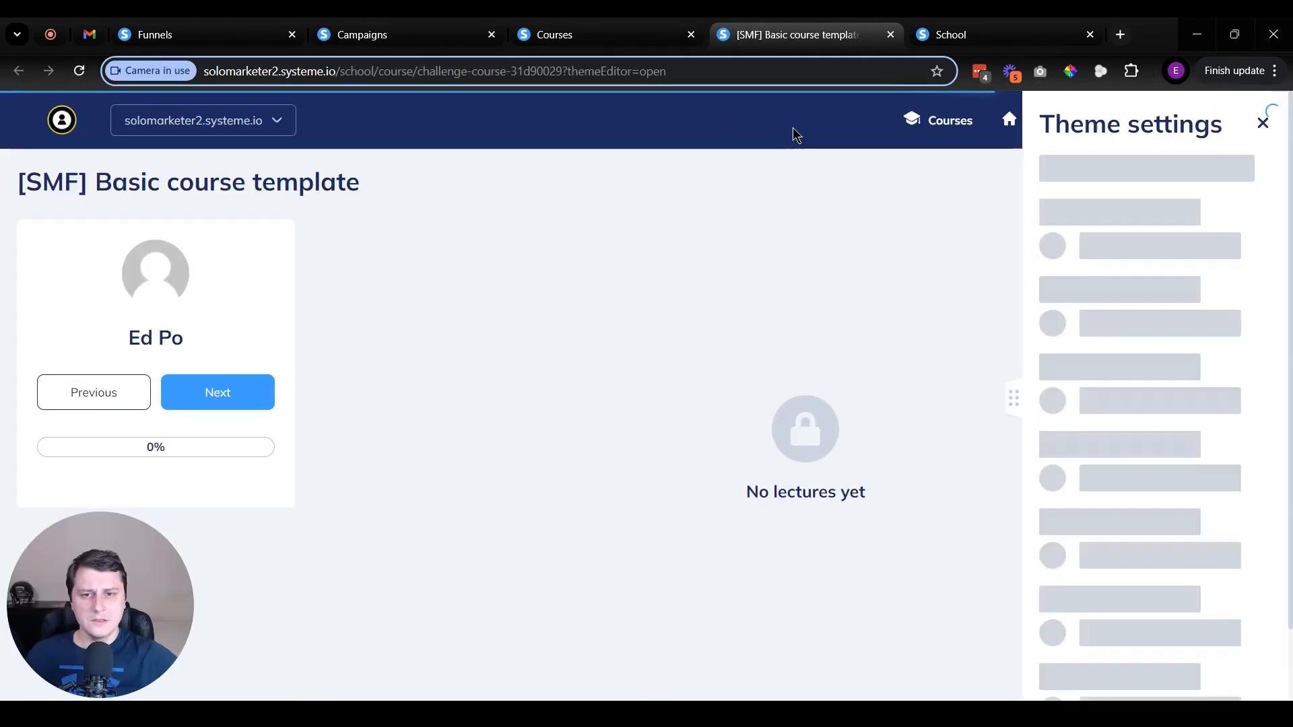
{"action": "scroll", "coordinate": [1071, 438], "scroll_direction": "down", "scroll_amount": 1}
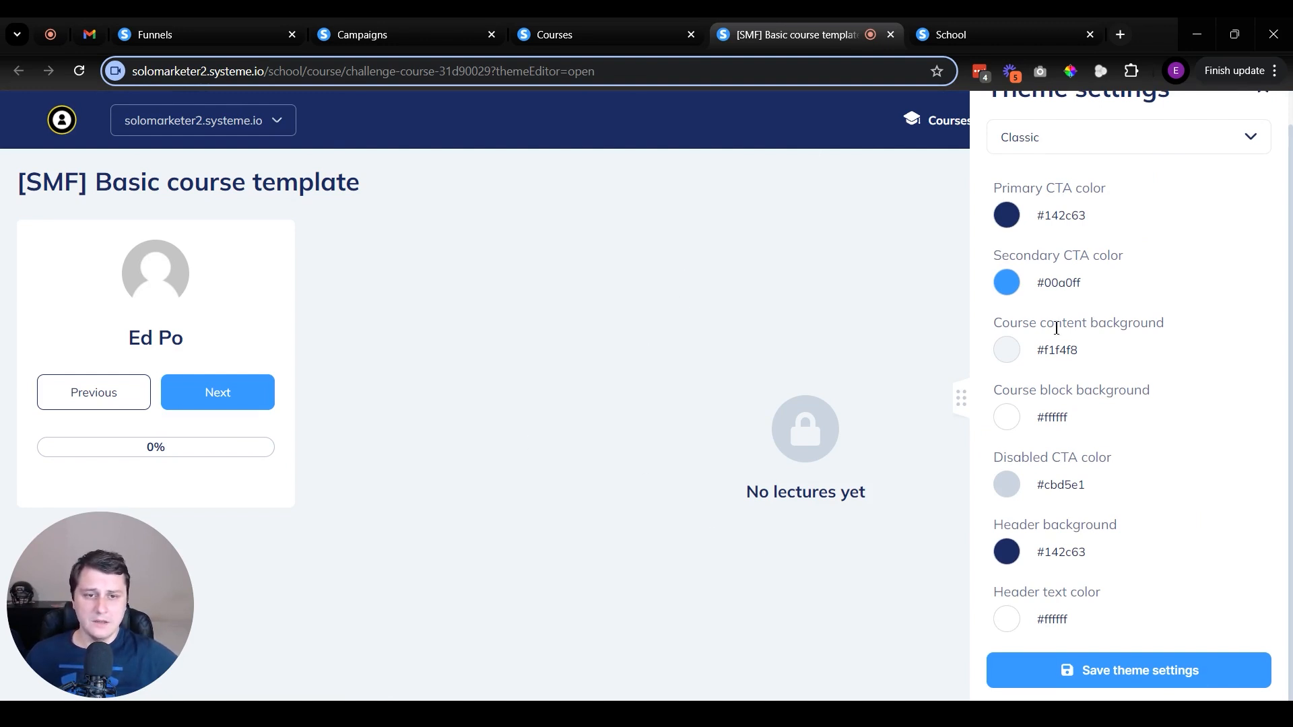
Change the theme's secondary CTA color to green #218104 and save the theme settings.
{"action": "left_click", "coordinate": [1008, 283]}
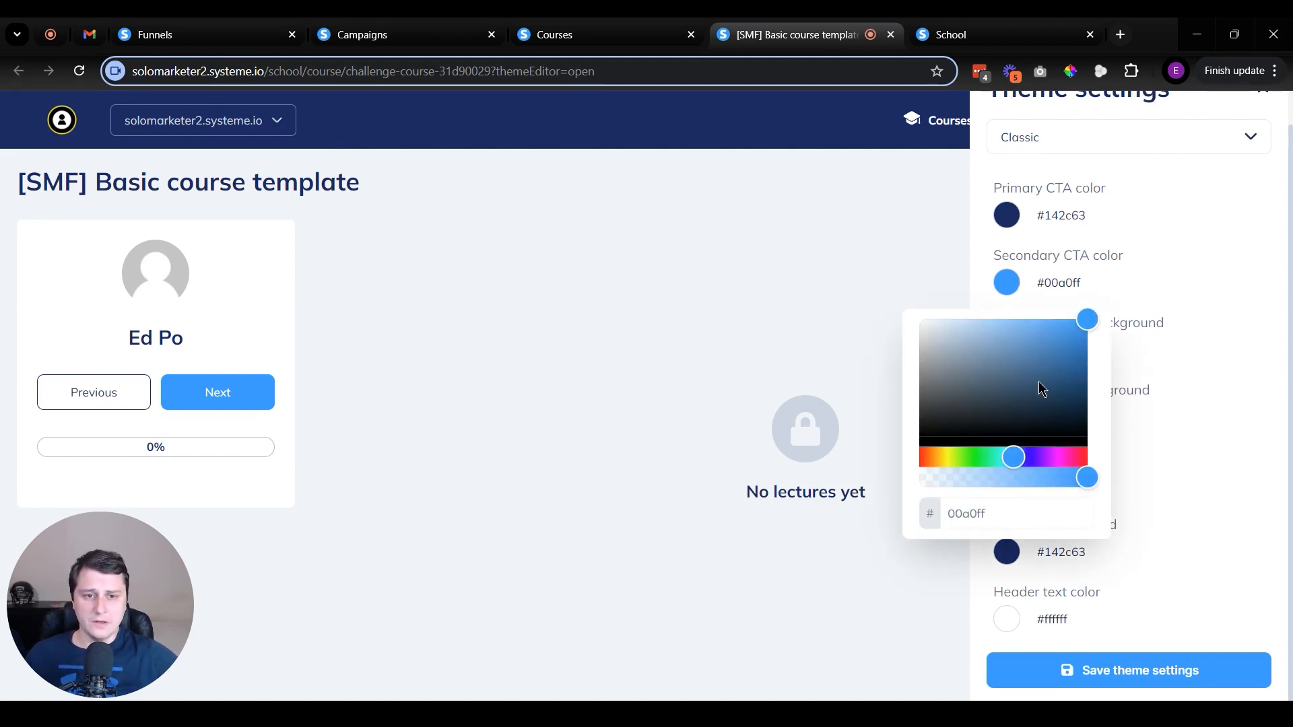
{"action": "left_click", "coordinate": [975, 458]}
{"action": "left_click", "coordinate": [992, 459]}
{"action": "left_click", "coordinate": [969, 457]}
{"action": "left_click", "coordinate": [1083, 412]}
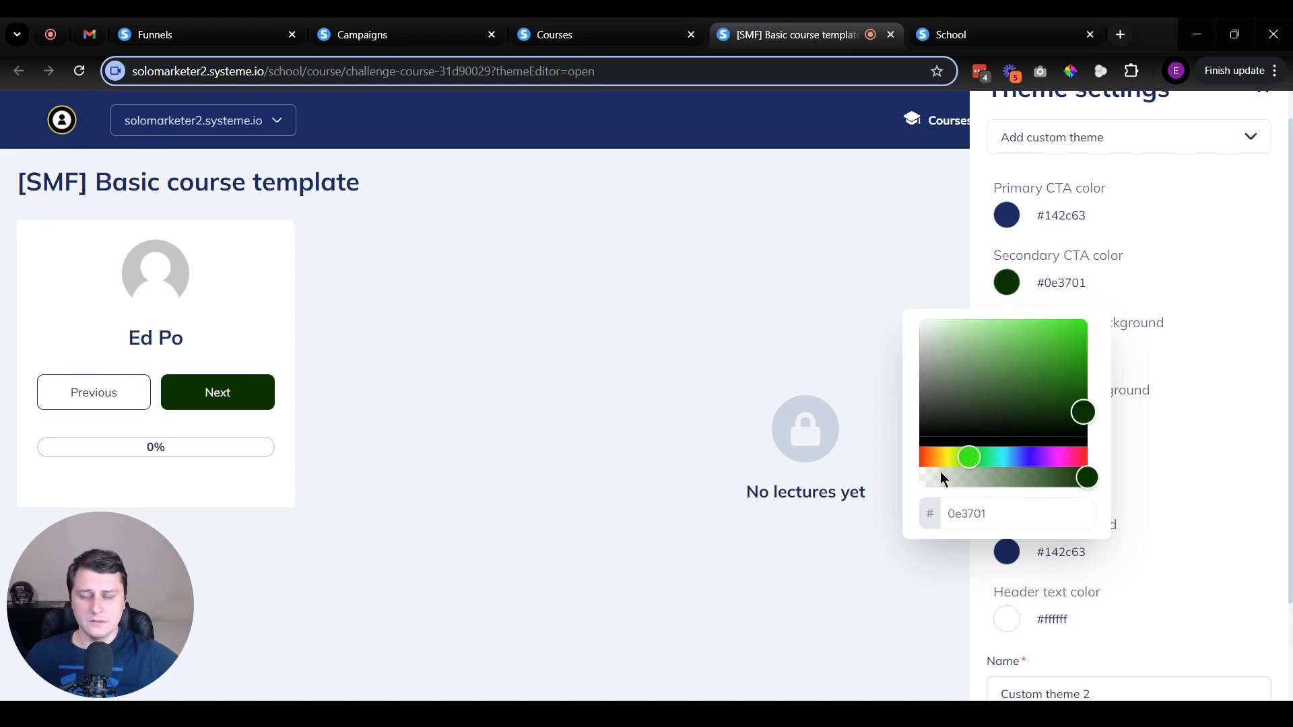
{"action": "left_click", "coordinate": [1083, 381]}
{"action": "left_click", "coordinate": [579, 496]}
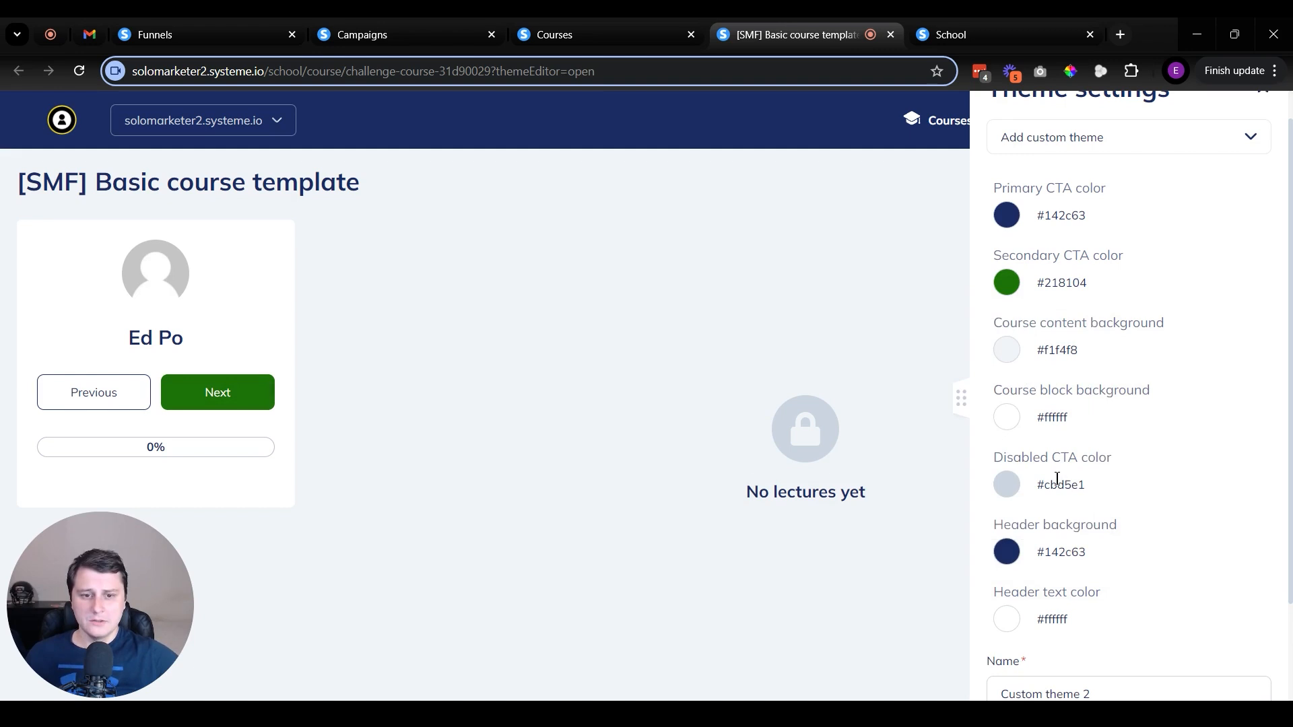
{"action": "scroll", "coordinate": [1058, 479], "scroll_direction": "down", "scroll_amount": 2}
{"action": "left_click", "coordinate": [1129, 617]}
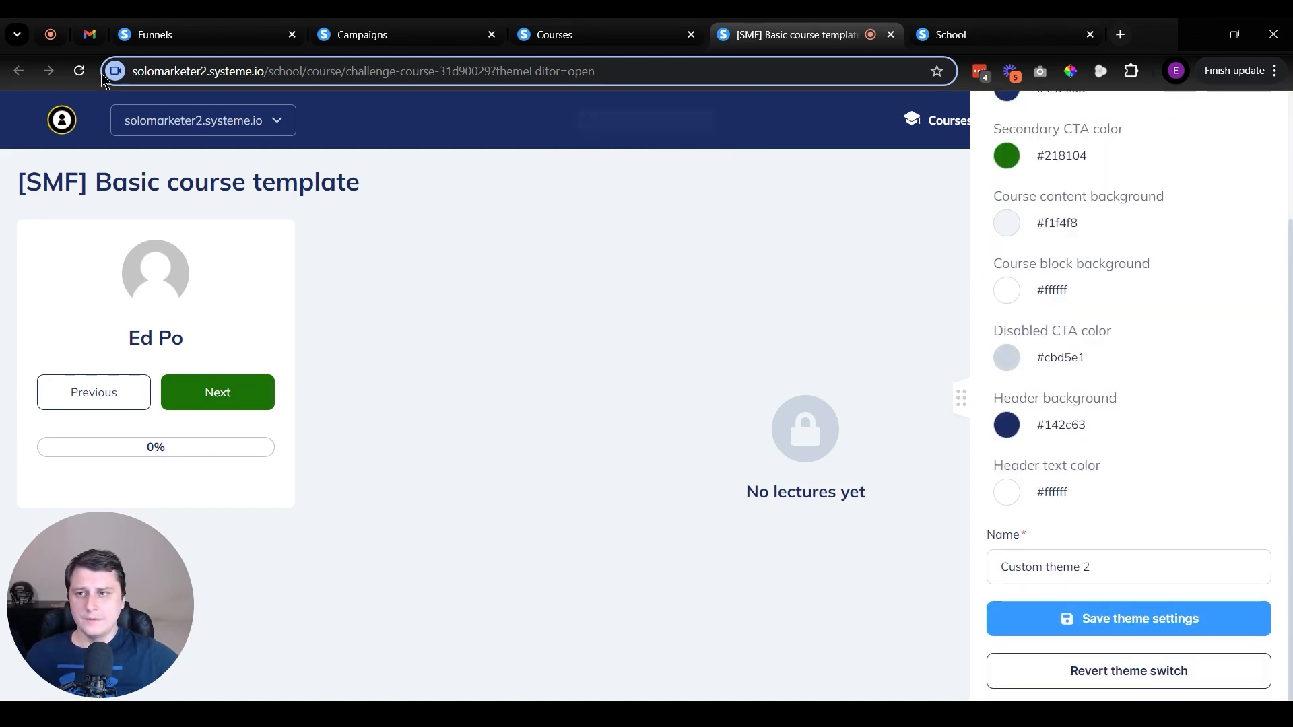
Return to the course curriculum, closing the theme preview, and expand the "The 5 day challenge" and "Bonuses" modules.
{"action": "left_click", "coordinate": [572, 34]}
{"action": "middle_click", "coordinate": [858, 25]}
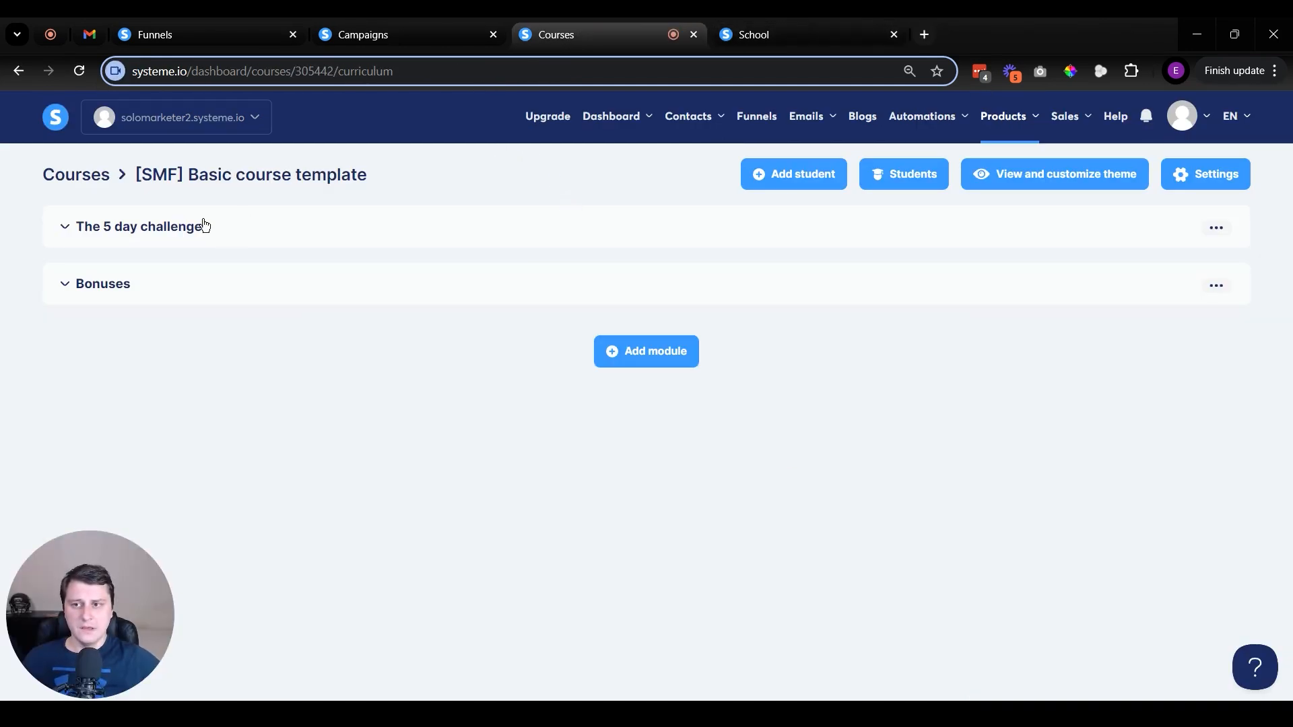
{"action": "left_click", "coordinate": [89, 295]}
{"action": "left_click", "coordinate": [126, 216]}
Examine the Day 1 to Day 5 and bonus lectures in the curriculum along with their drip access delays.
{"action": "scroll", "coordinate": [421, 493], "scroll_direction": "down", "scroll_amount": 3}
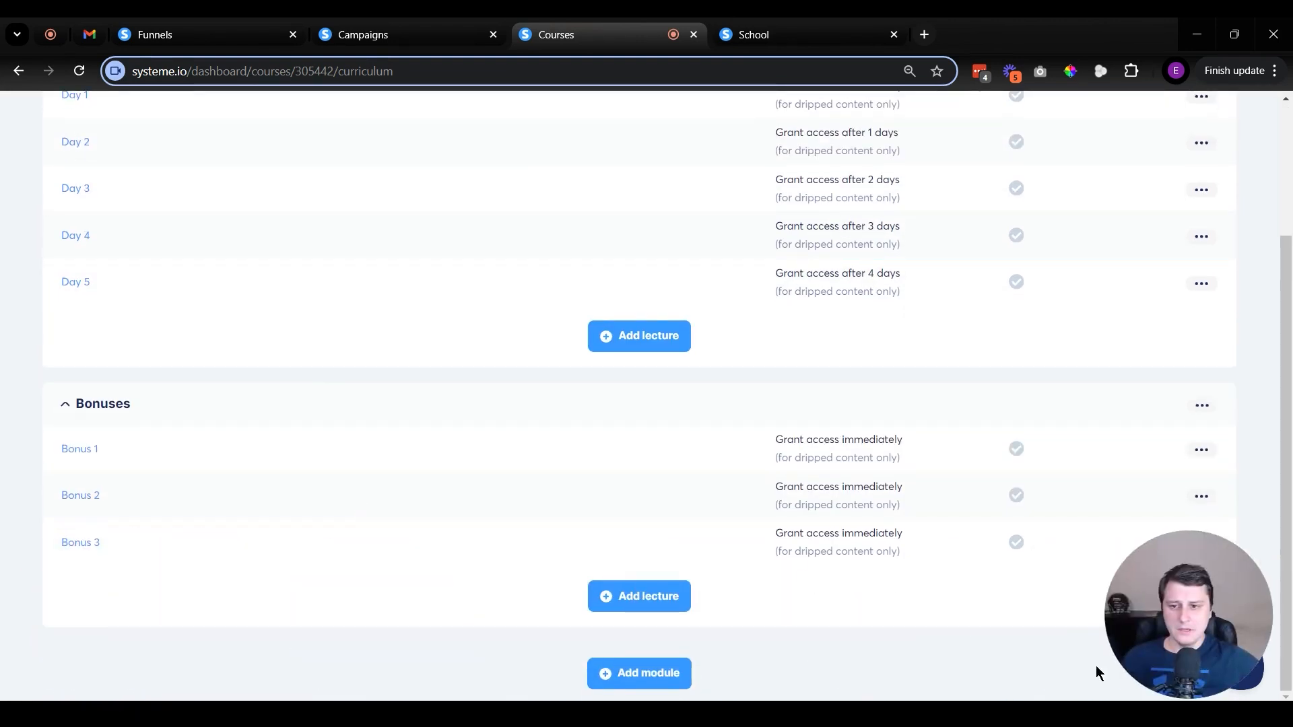
{"action": "scroll", "coordinate": [98, 234], "scroll_direction": "up", "scroll_amount": 3}
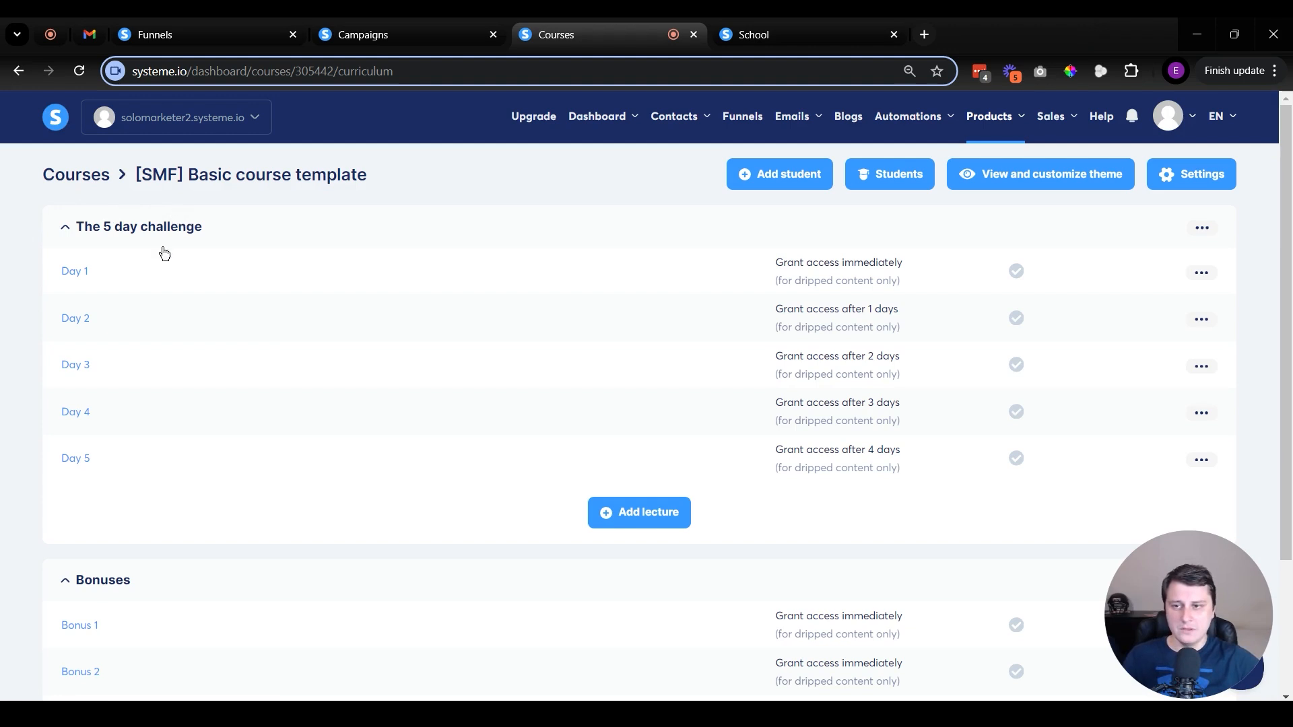
{"action": "scroll", "coordinate": [78, 262], "scroll_direction": "down", "scroll_amount": 1}
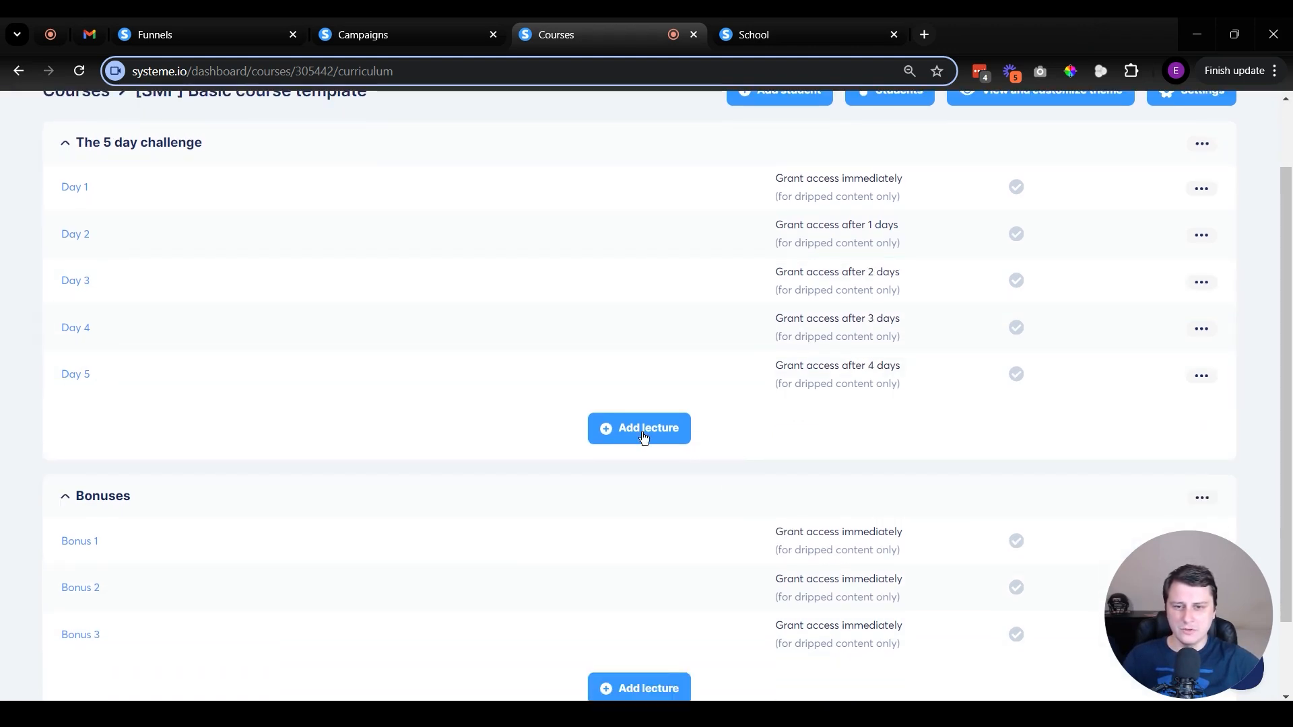
{"action": "scroll", "coordinate": [608, 425], "scroll_direction": "up", "scroll_amount": 1}
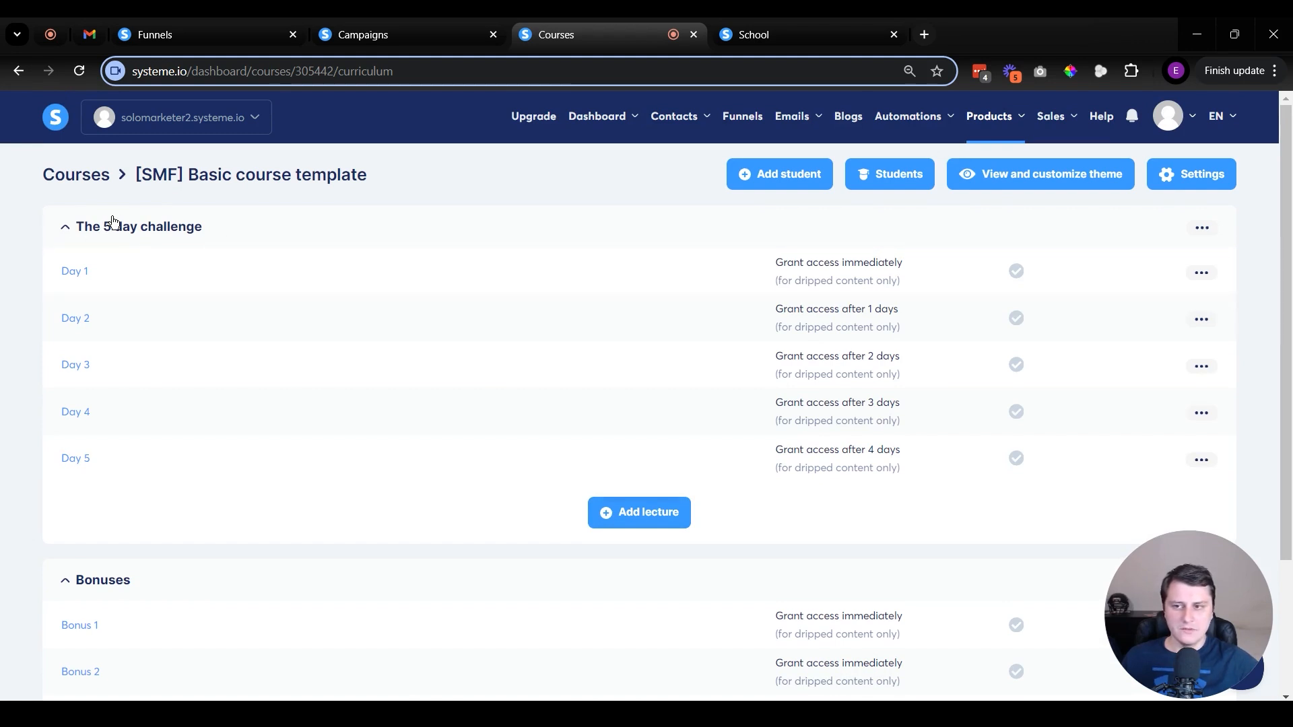
{"action": "scroll", "coordinate": [99, 402], "scroll_direction": "down", "scroll_amount": 2}
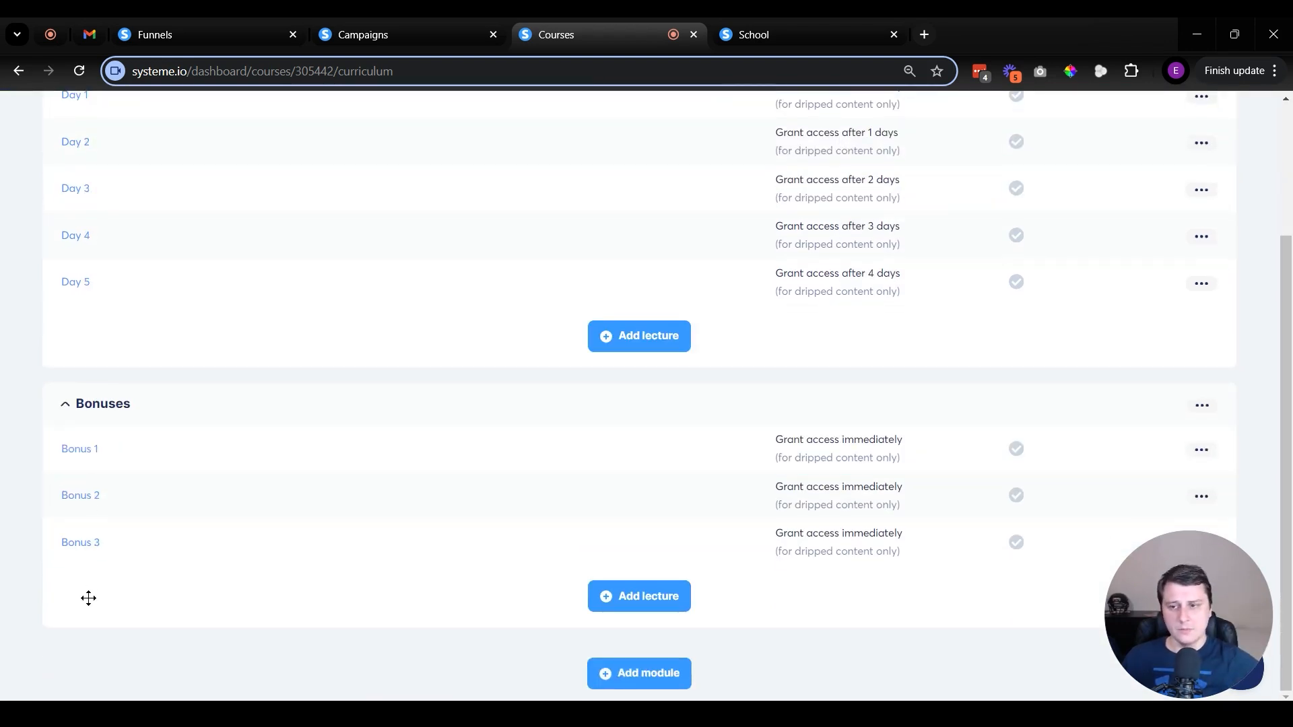
{"action": "scroll", "coordinate": [88, 598], "scroll_direction": "up", "scroll_amount": 2}
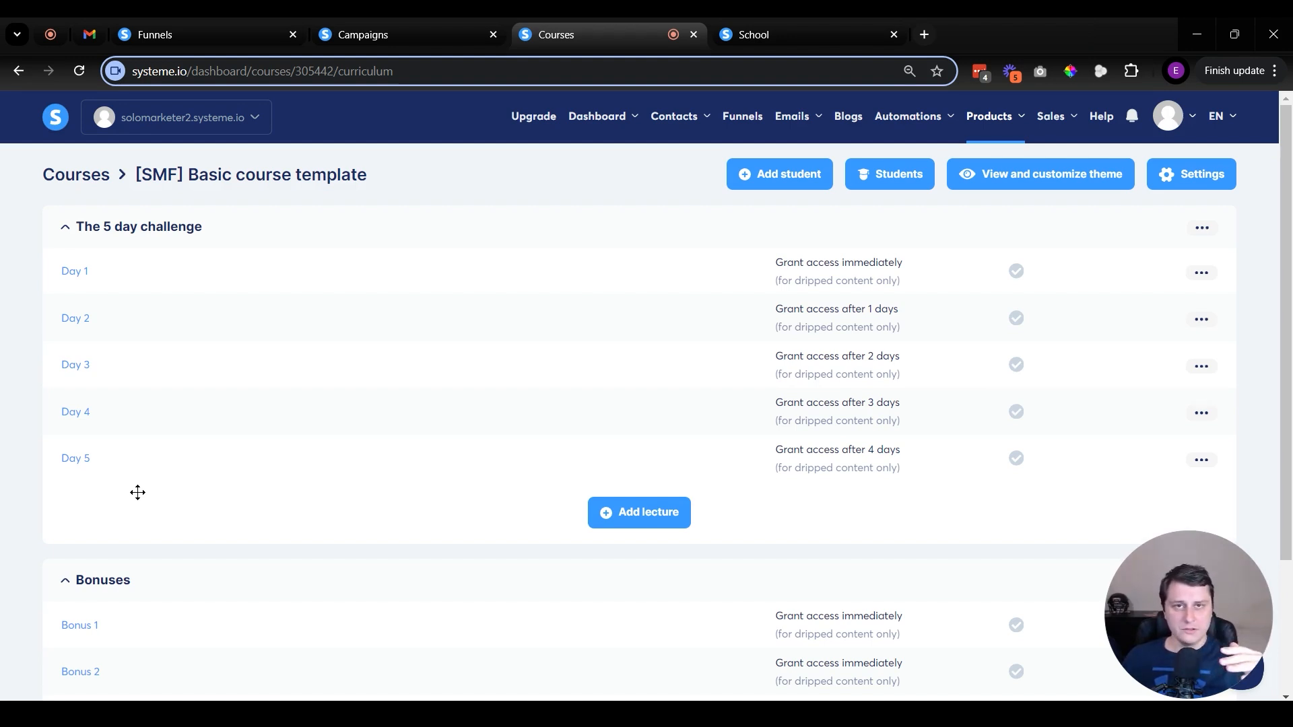
{"action": "scroll", "coordinate": [137, 492], "scroll_direction": "down", "scroll_amount": 3}
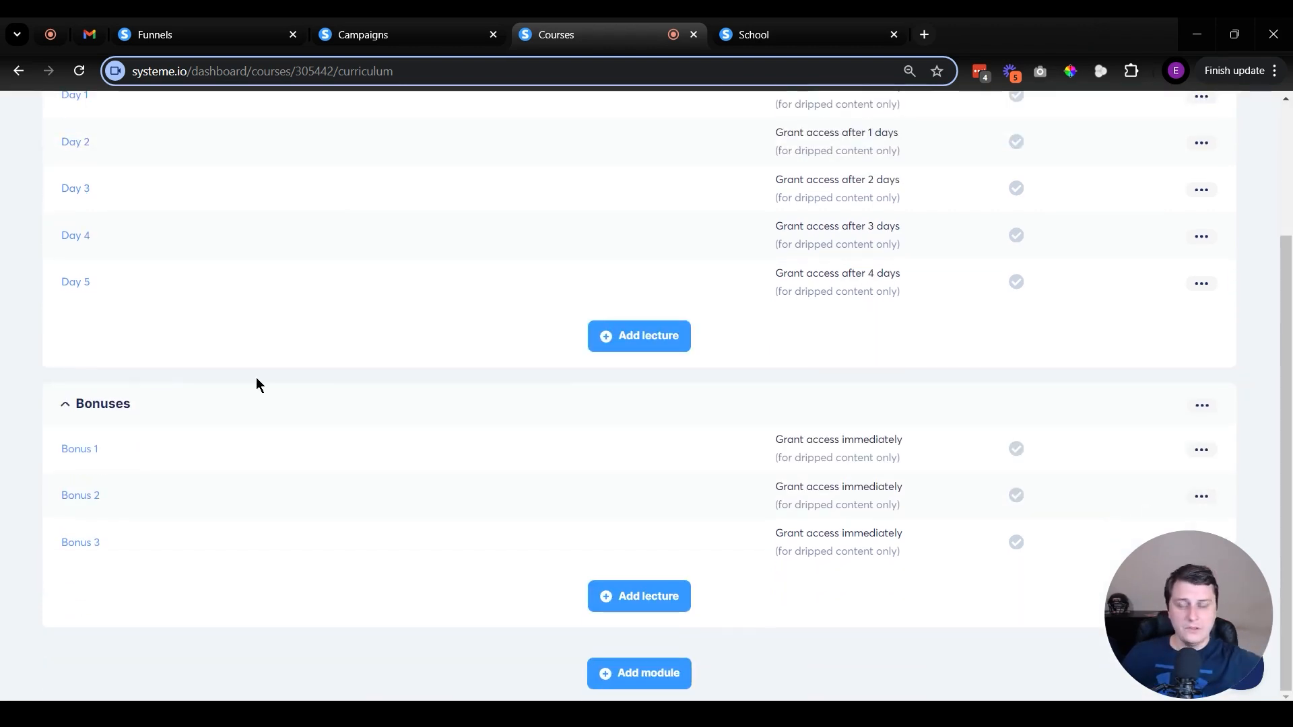
{"action": "scroll", "coordinate": [255, 380], "scroll_direction": "up", "scroll_amount": 3}
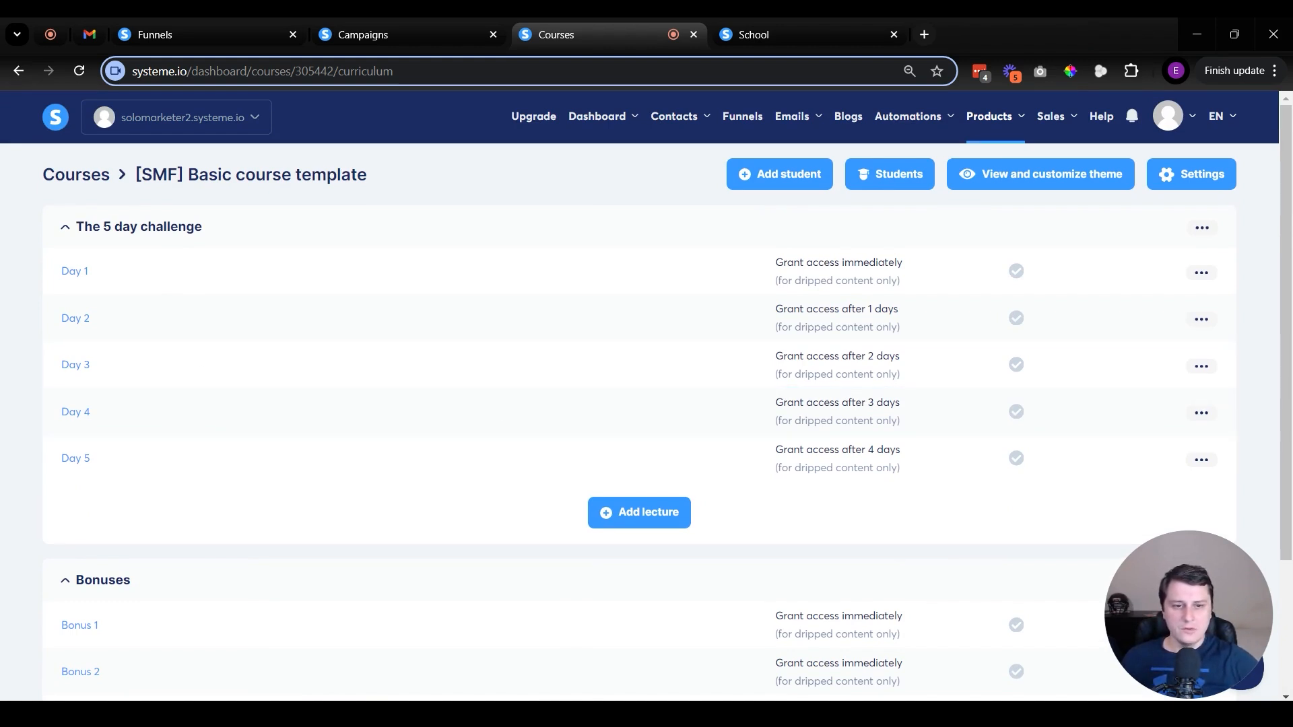
{"action": "scroll", "coordinate": [1106, 518], "scroll_direction": "down", "scroll_amount": 3}
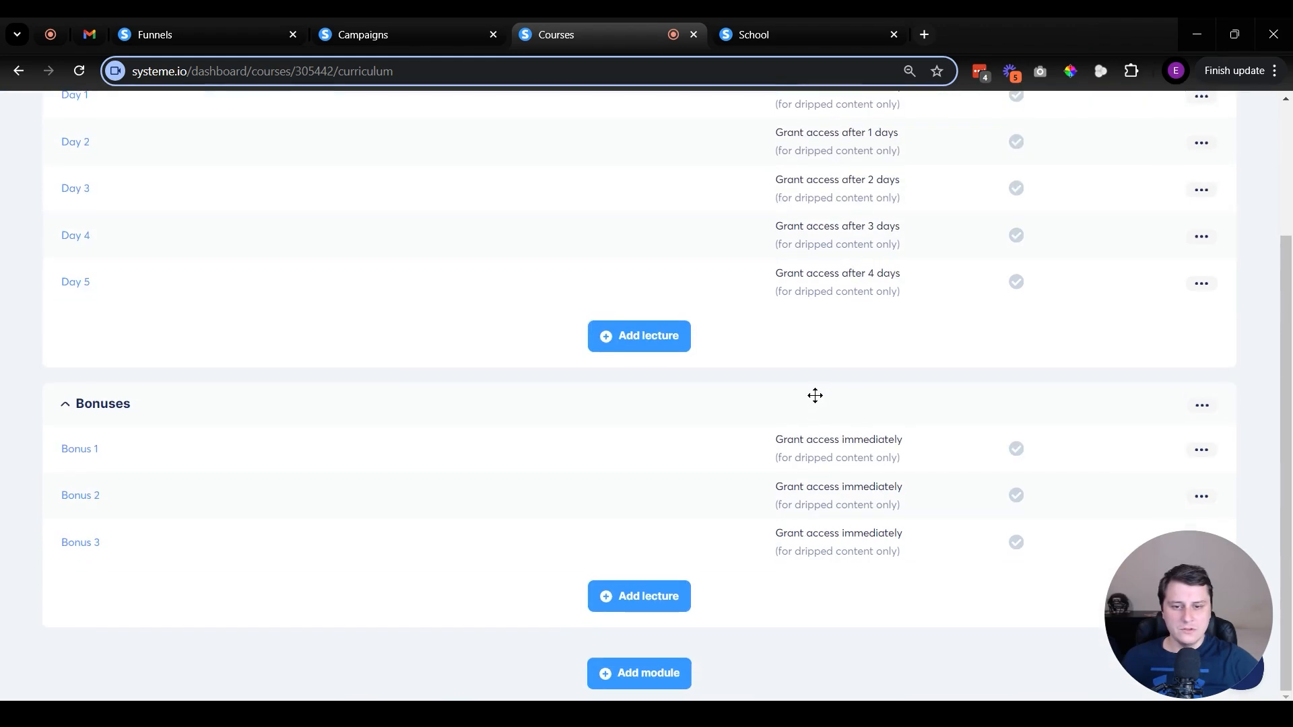
View the module creation form and the lecture templates offered for the Bonuses module, closing both forms without saving.
{"action": "left_click", "coordinate": [663, 670]}
{"action": "left_click", "coordinate": [864, 322]}
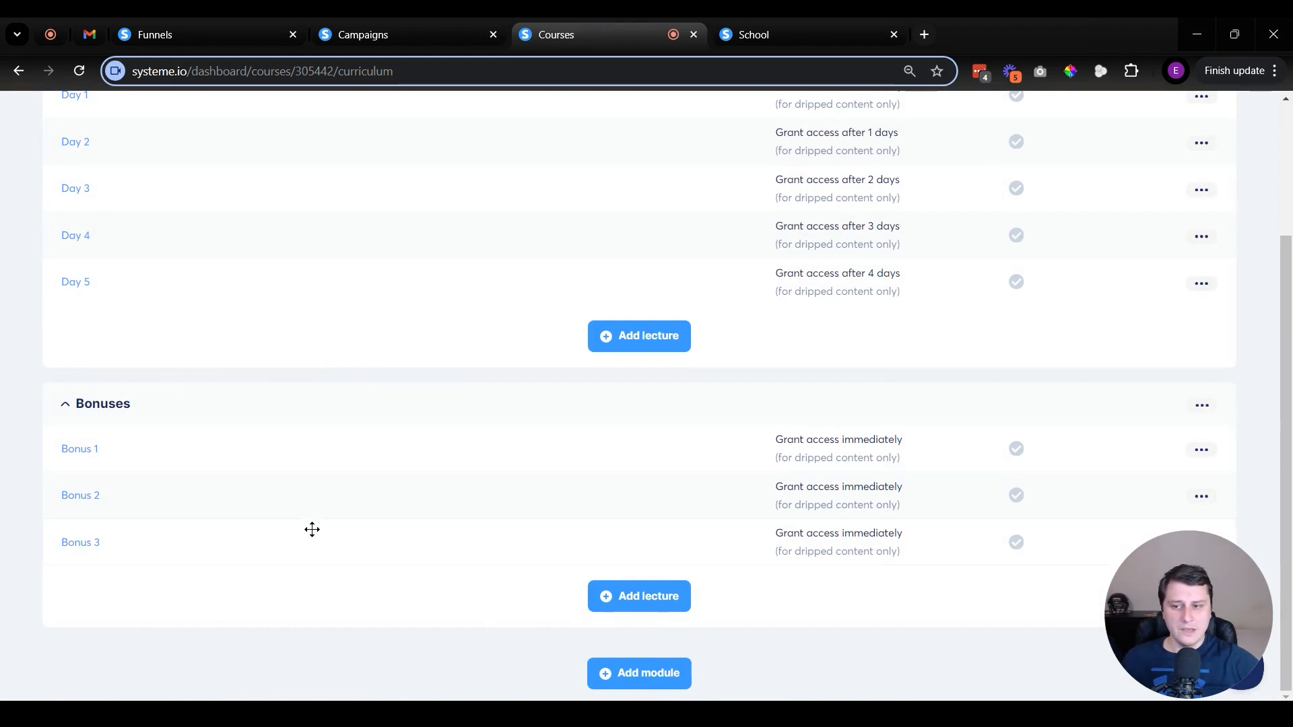
{"action": "left_click", "coordinate": [684, 606]}
{"action": "mouse_move", "coordinate": [748, 482]}
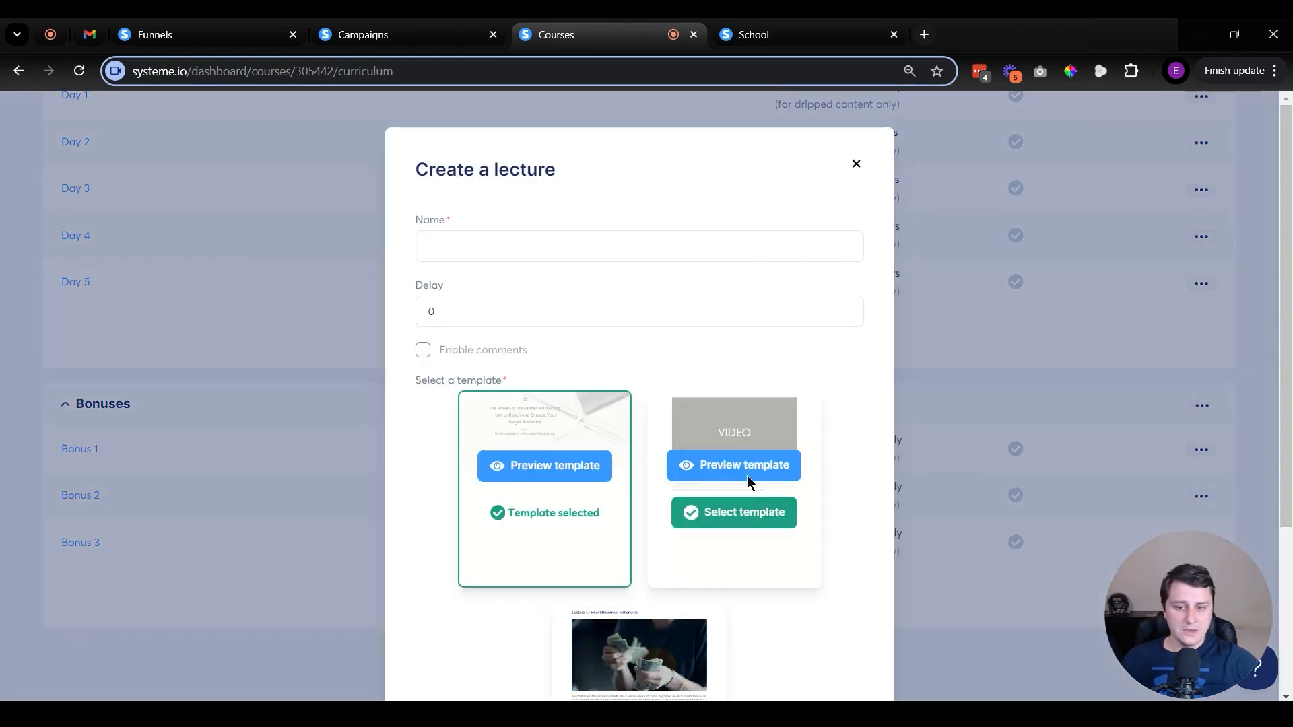
{"action": "left_click", "coordinate": [857, 165]}
{"action": "left_click_drag", "start_coordinate": [1173, 633], "coordinate": [190, 295]}
{"action": "left_click", "coordinate": [639, 596]}
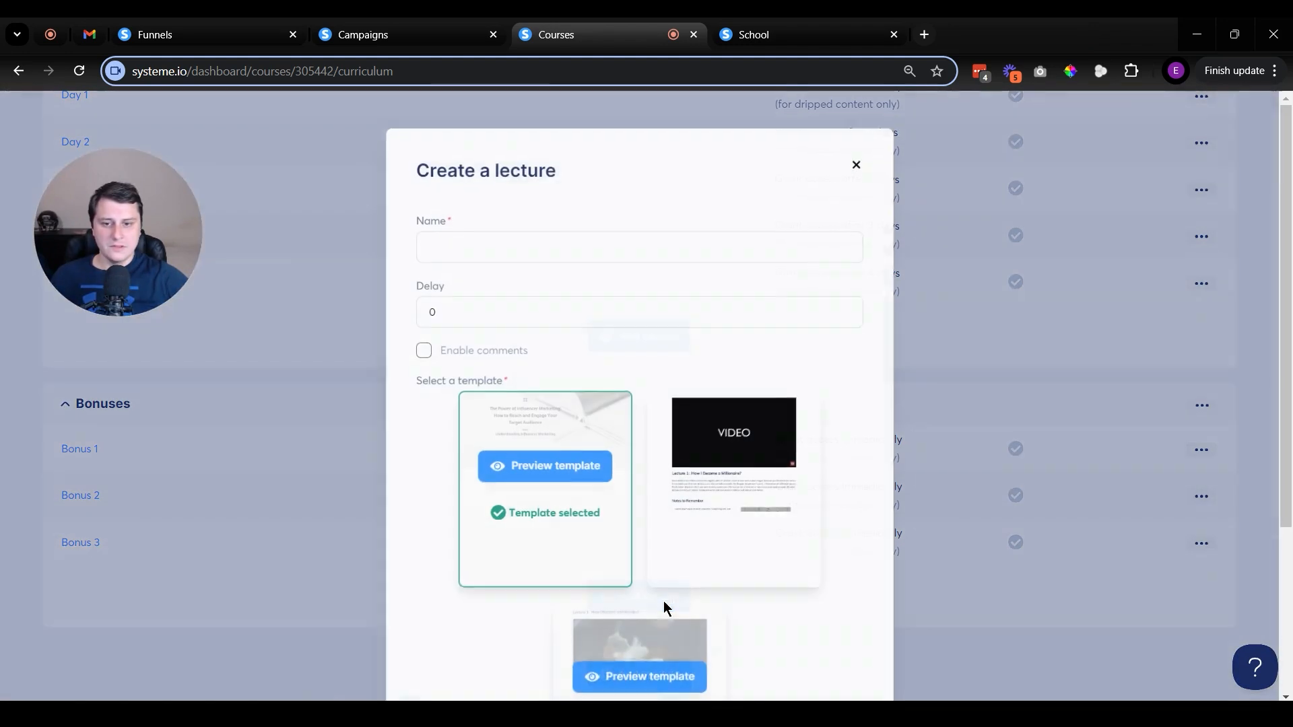
{"action": "mouse_move", "coordinate": [707, 476]}
{"action": "scroll", "coordinate": [707, 475], "scroll_direction": "down", "scroll_amount": 3}
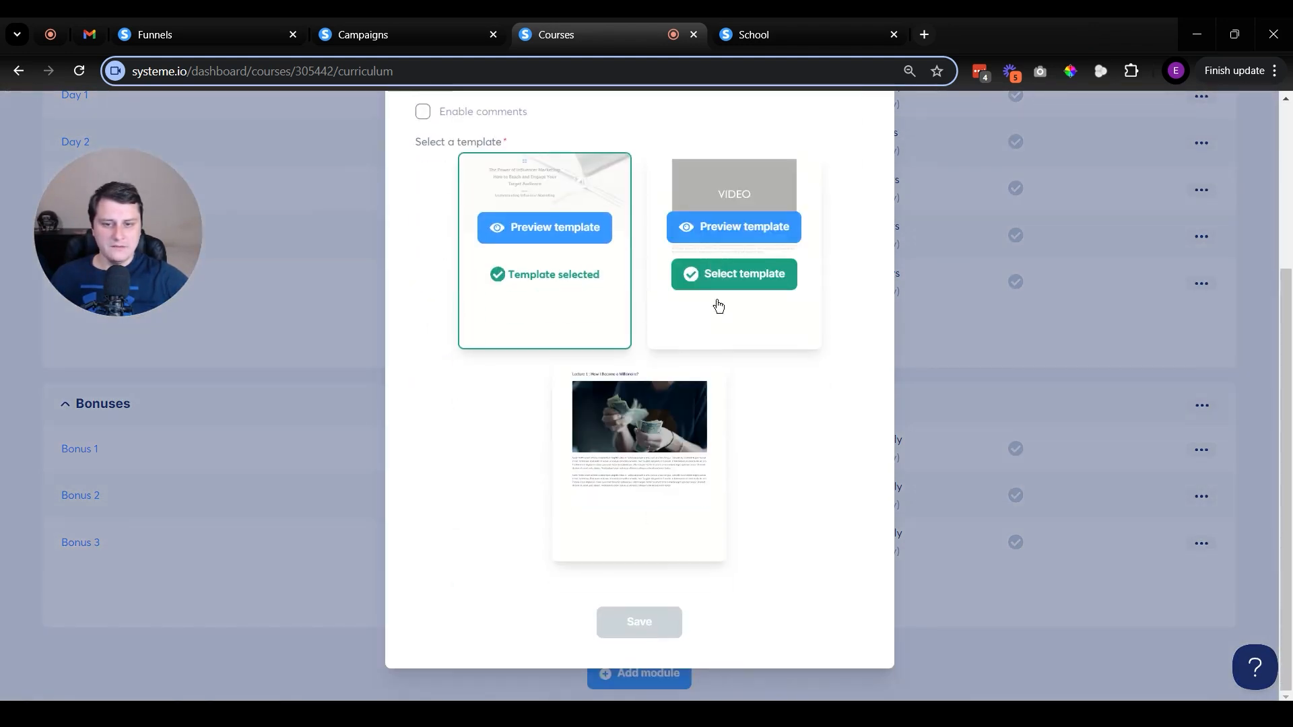
{"action": "scroll", "coordinate": [548, 439], "scroll_direction": "up", "scroll_amount": 3}
{"action": "left_click", "coordinate": [856, 164]}
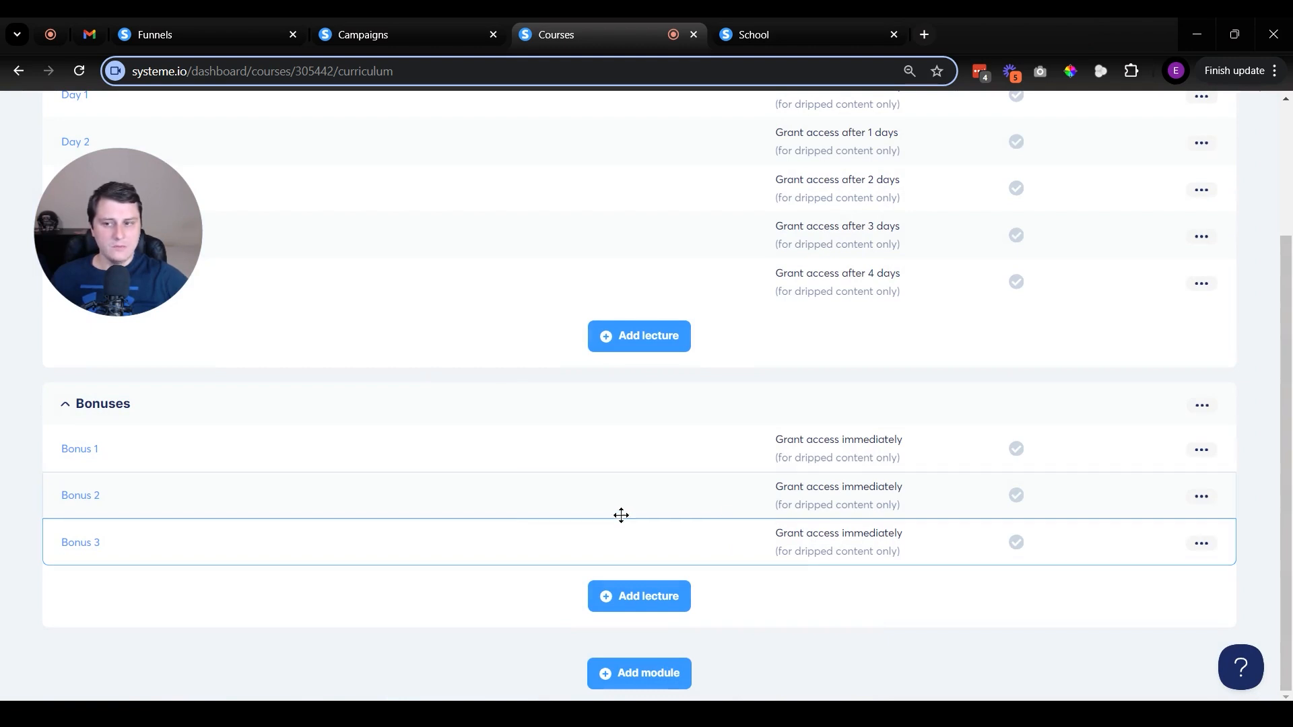
Duplicate the Bonus 1 lecture in the Bonuses module and look over the updated curriculum.
{"action": "left_click", "coordinate": [1200, 449]}
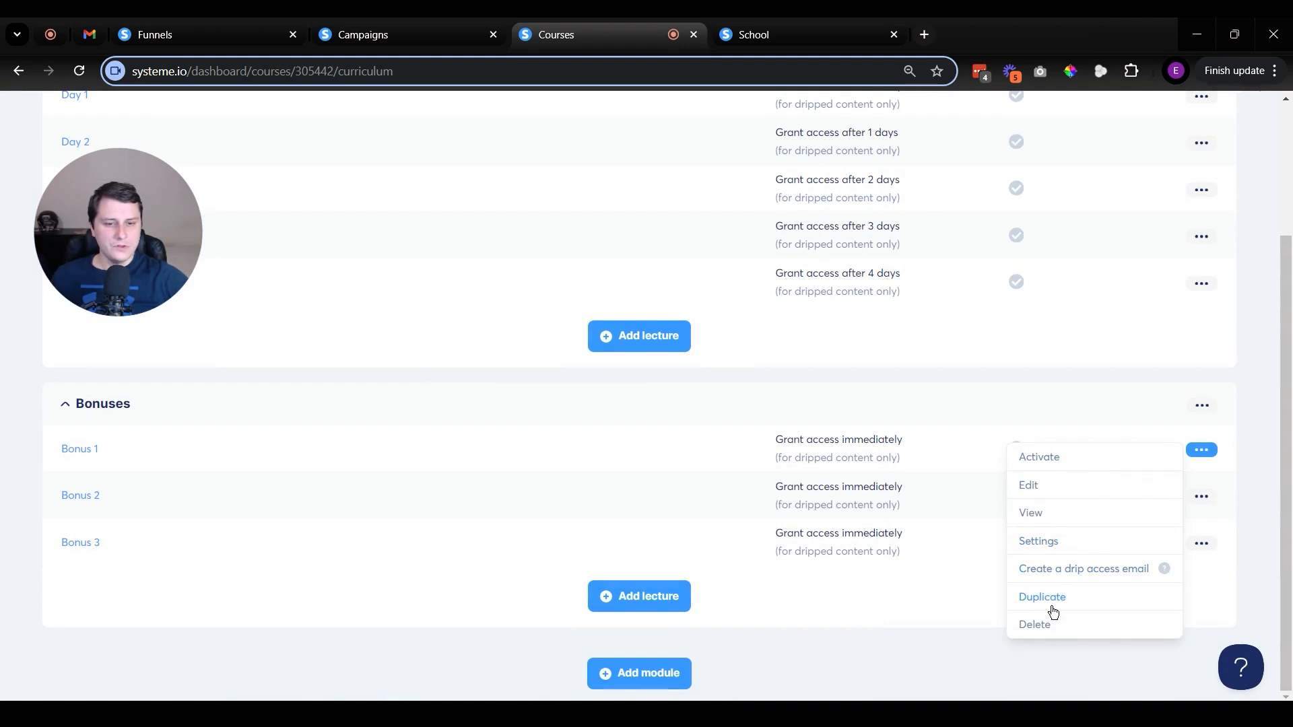
{"action": "left_click", "coordinate": [1042, 597]}
{"action": "left_click", "coordinate": [530, 447]}
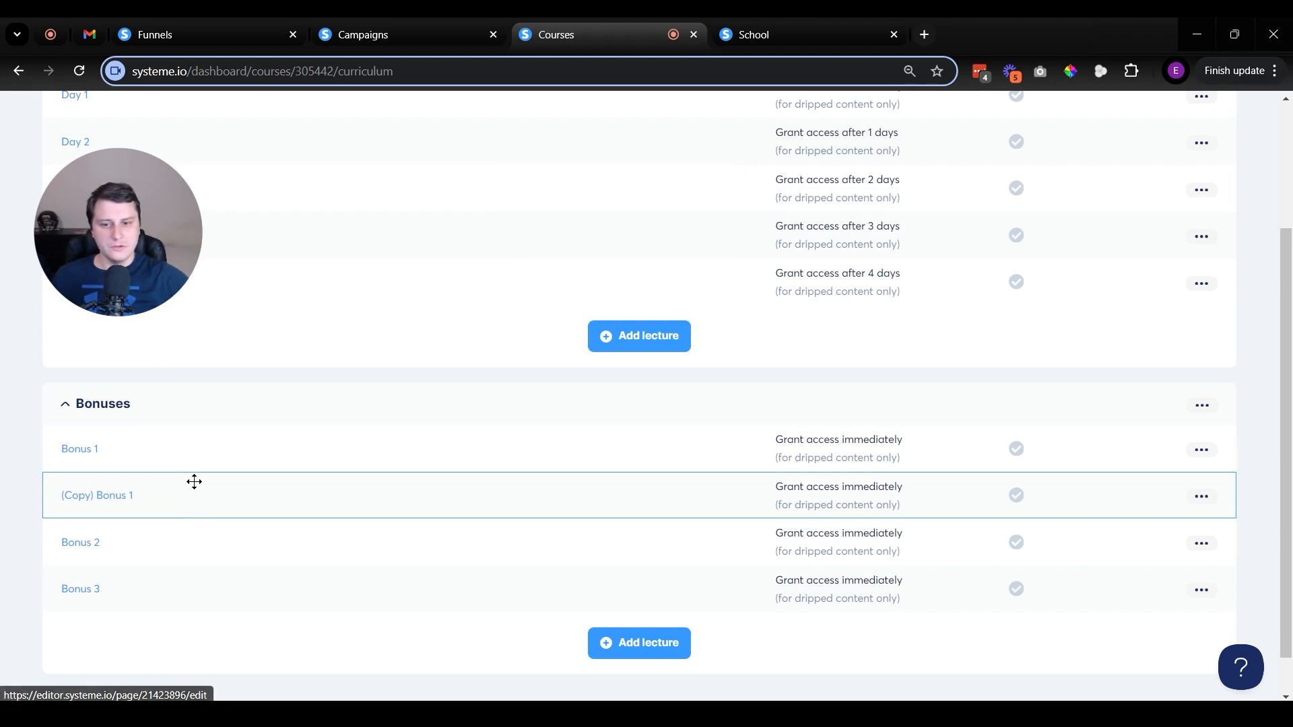
{"action": "scroll", "coordinate": [532, 482], "scroll_direction": "up", "scroll_amount": 3}
{"action": "scroll", "coordinate": [953, 351], "scroll_direction": "down", "scroll_amount": 3}
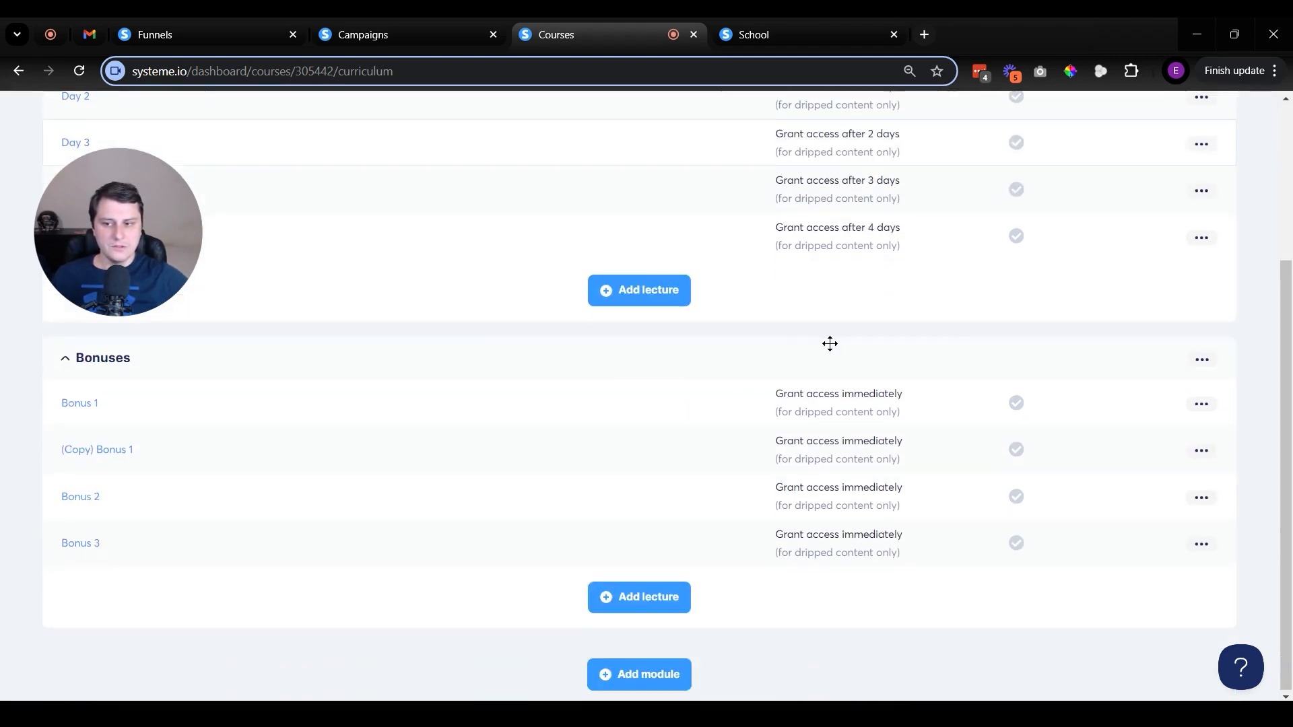
{"action": "scroll", "coordinate": [470, 502], "scroll_direction": "up", "scroll_amount": 3}
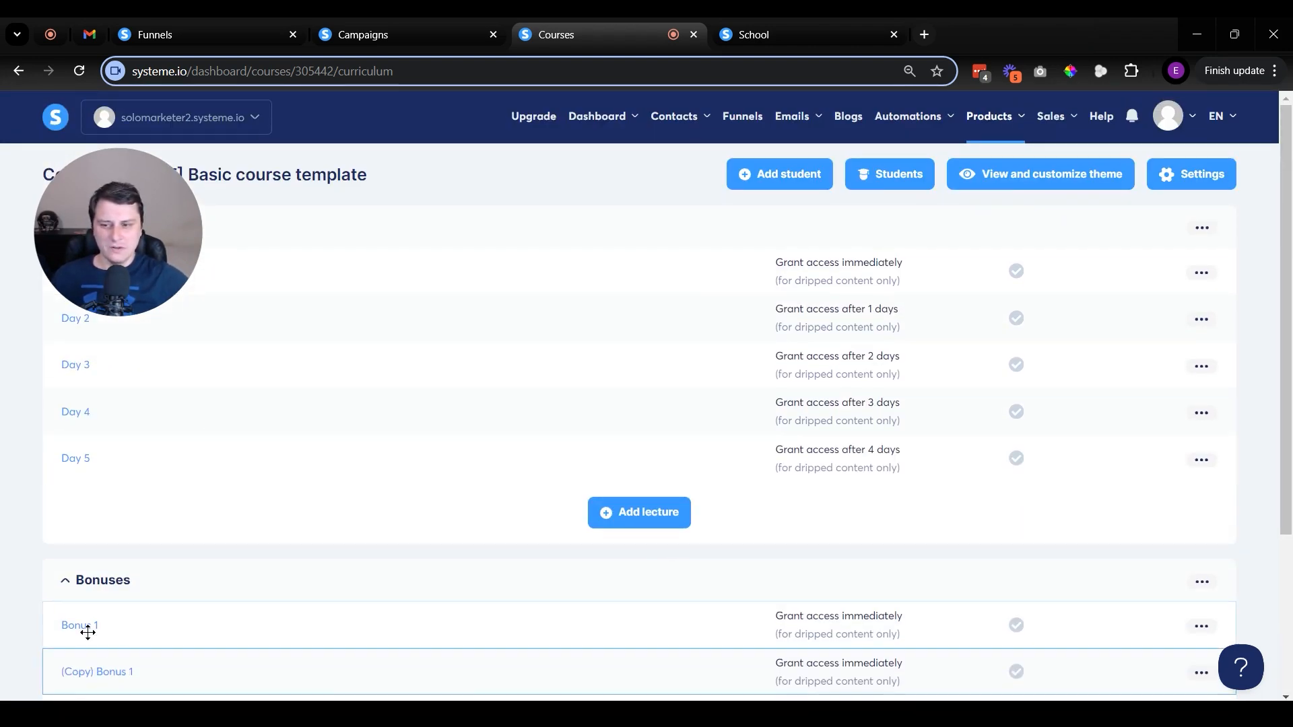
{"action": "left_click_drag", "start_coordinate": [103, 272], "coordinate": [1173, 617]}
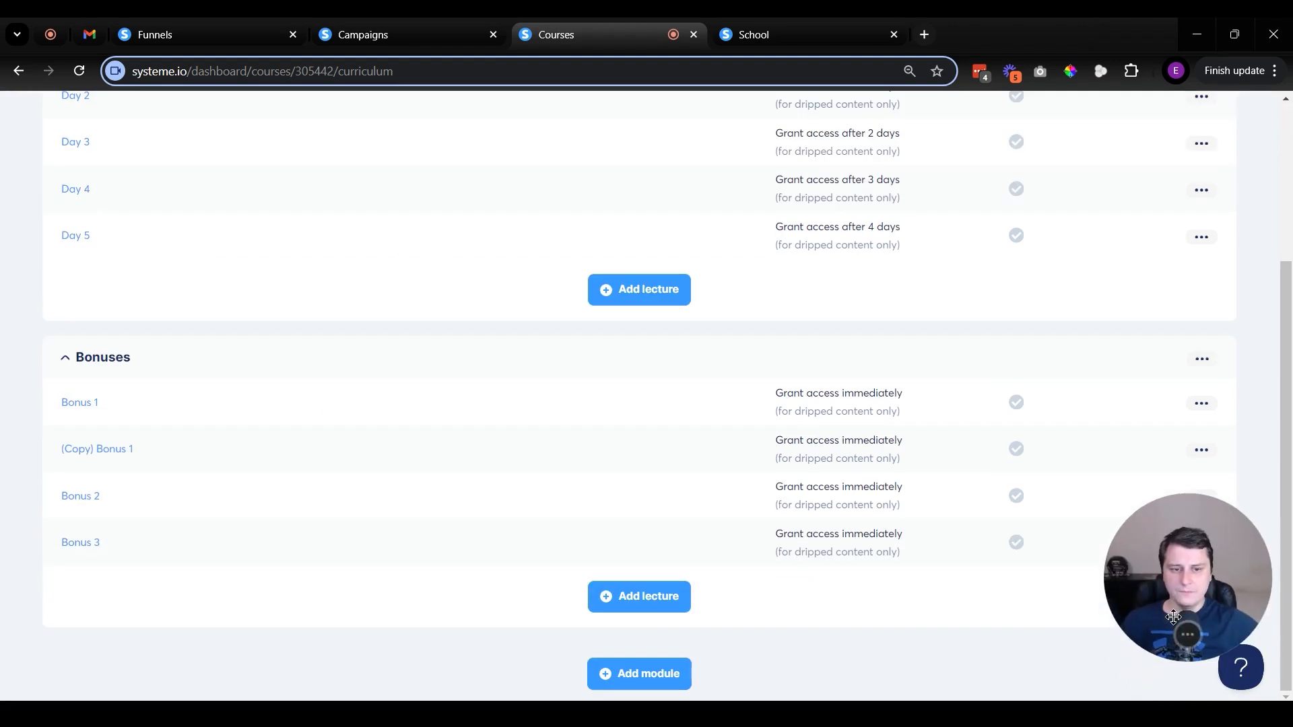
Open the Day 1 lecture in the page editor and look through its template content.
{"action": "scroll", "coordinate": [176, 418], "scroll_direction": "up", "scroll_amount": 4}
{"action": "left_click", "coordinate": [78, 277]}
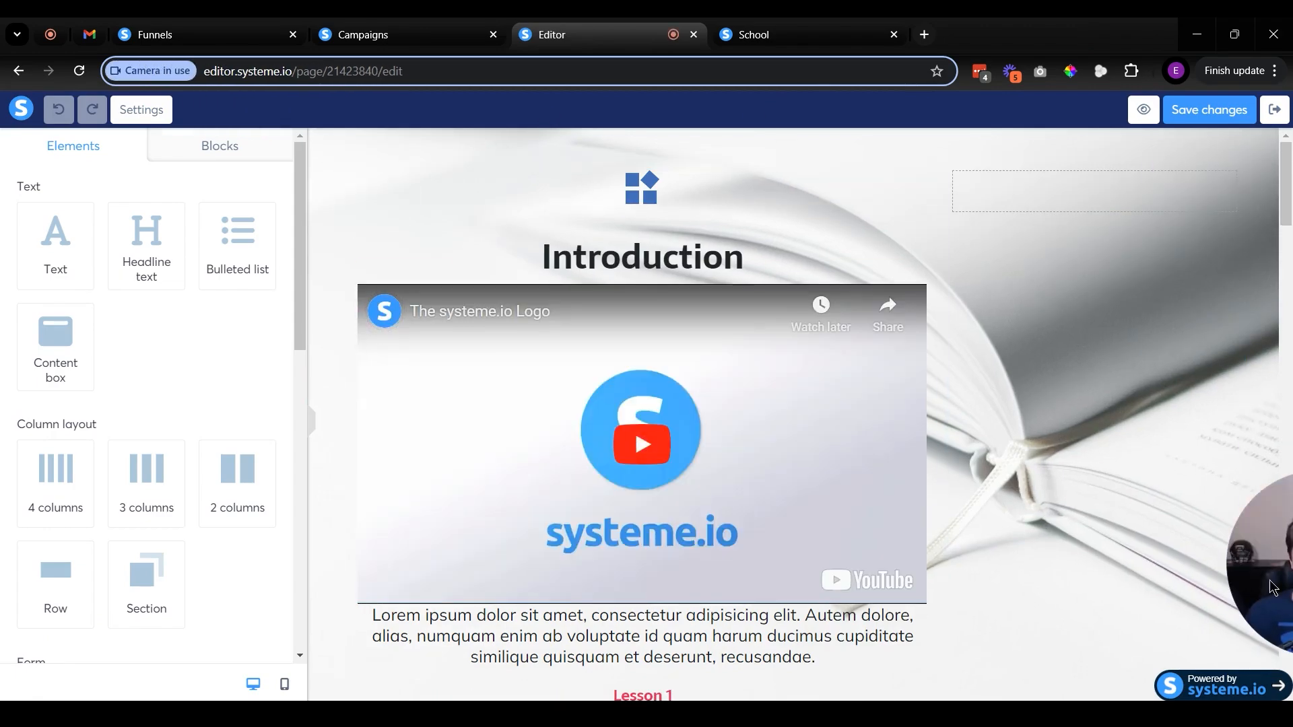
{"action": "scroll", "coordinate": [597, 513], "scroll_direction": "down", "scroll_amount": 10}
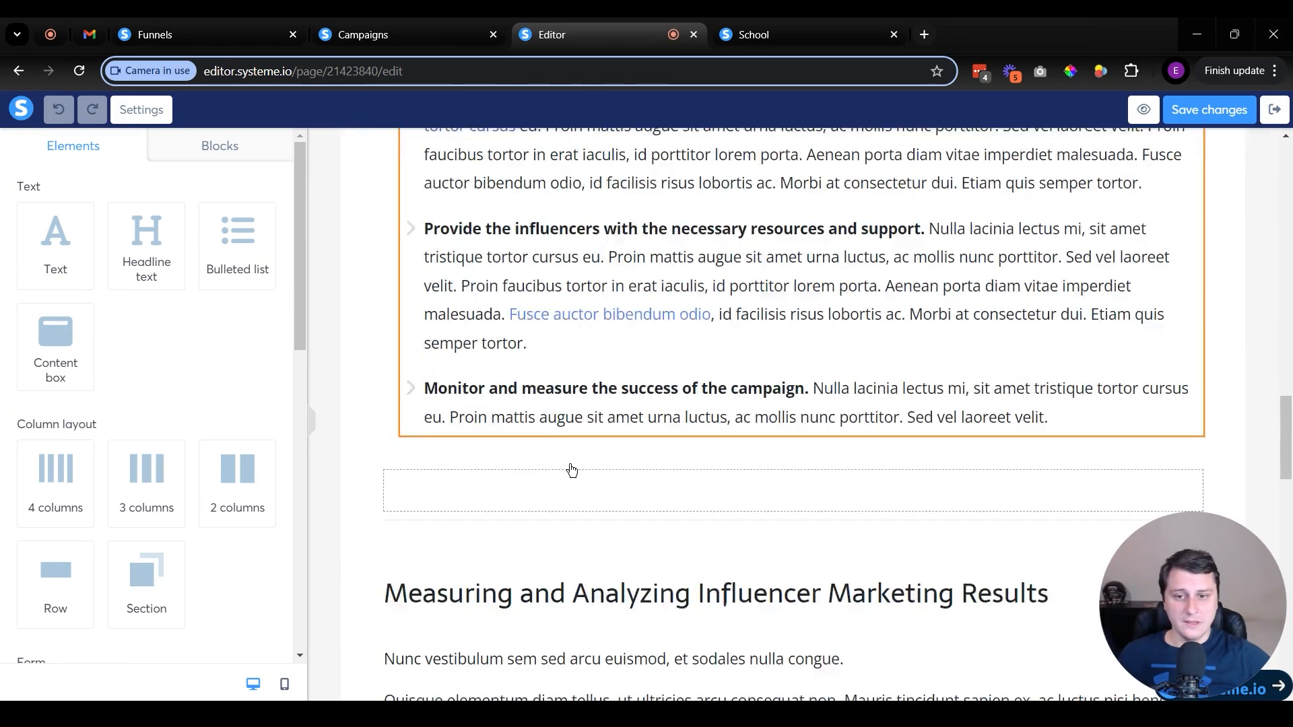
{"action": "scroll", "coordinate": [572, 469], "scroll_direction": "up", "scroll_amount": 15}
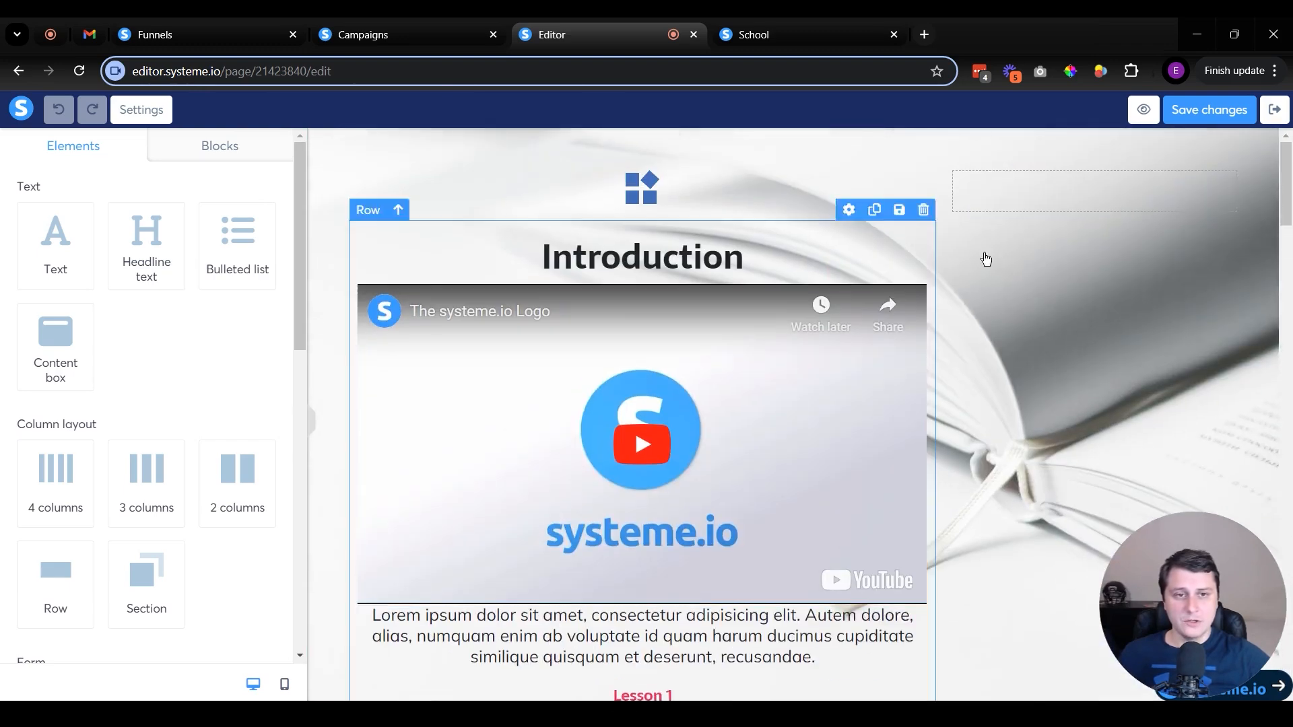
Delete the Introduction header section and the section below it from the Day 1 lecture page.
{"action": "left_click", "coordinate": [1266, 140]}
{"action": "key", "text": "Return"}
{"action": "left_click", "coordinate": [1266, 140]}
{"action": "key", "text": "Return"}
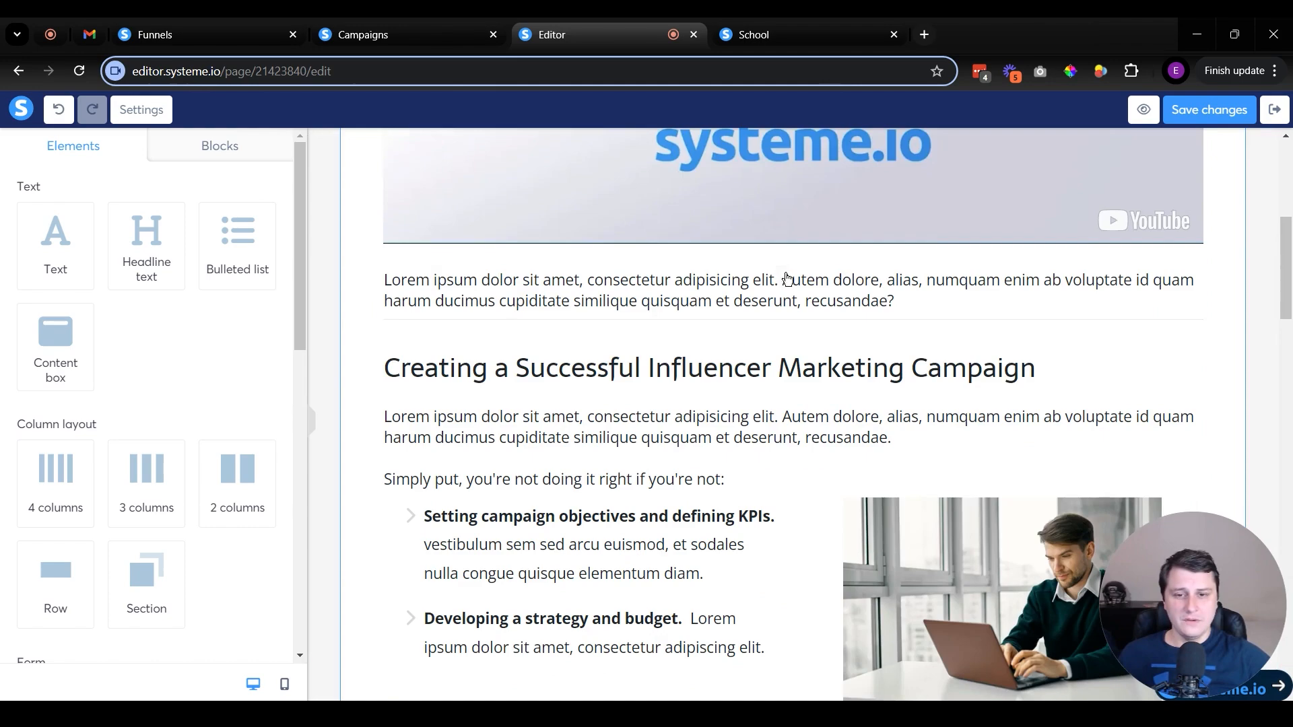
Look through the lesson page down to the list of resources and delete another unneeded content block.
{"action": "scroll", "coordinate": [1224, 378], "scroll_direction": "down", "scroll_amount": 4}
{"action": "scroll", "coordinate": [1155, 329], "scroll_direction": "up", "scroll_amount": 6}
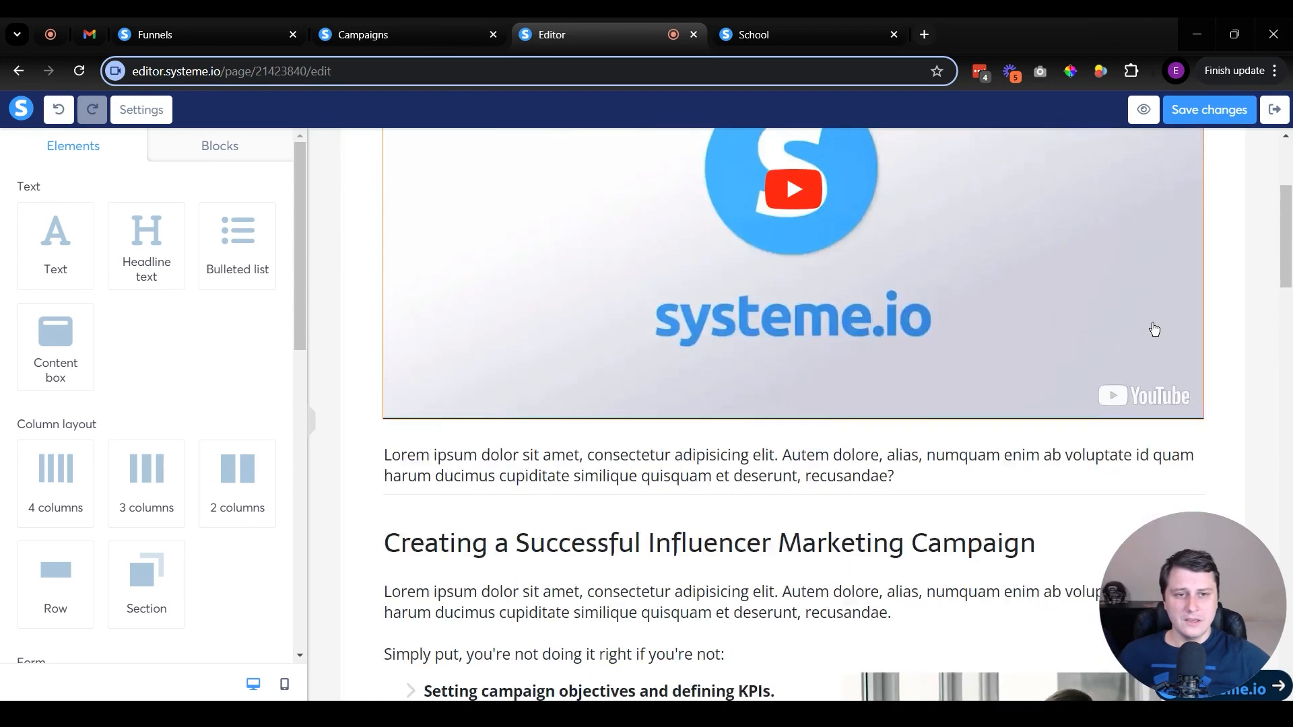
{"action": "scroll", "coordinate": [1154, 328], "scroll_direction": "up", "scroll_amount": 3}
{"action": "scroll", "coordinate": [1128, 254], "scroll_direction": "down", "scroll_amount": 10}
{"action": "scroll", "coordinate": [1128, 254], "scroll_direction": "down", "scroll_amount": 6}
{"action": "scroll", "coordinate": [1056, 283], "scroll_direction": "up", "scroll_amount": 6}
{"action": "left_click", "coordinate": [1191, 332]}
{"action": "key", "text": "Return"}
{"action": "scroll", "coordinate": [1145, 340], "scroll_direction": "down", "scroll_amount": 8}
{"action": "scroll", "coordinate": [1010, 339], "scroll_direction": "down", "scroll_amount": 10}
{"action": "scroll", "coordinate": [1036, 352], "scroll_direction": "up", "scroll_amount": 1}
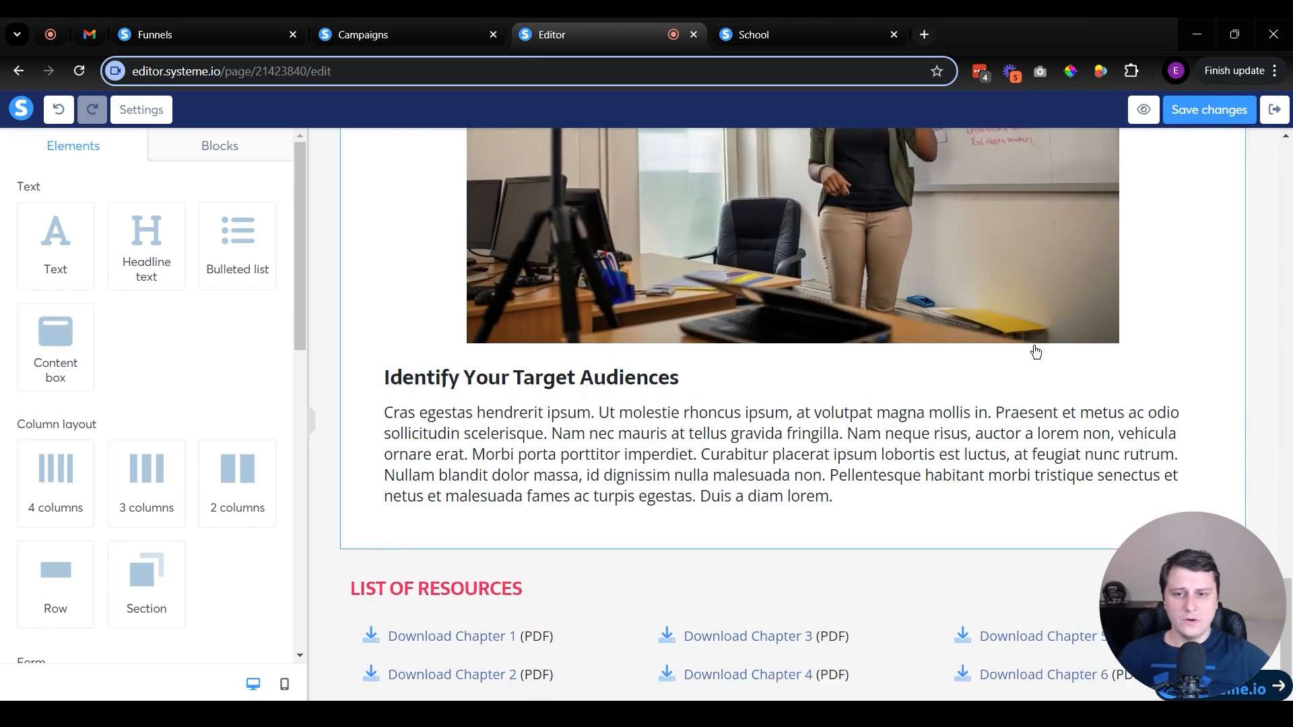
{"action": "scroll", "coordinate": [1036, 353], "scroll_direction": "up", "scroll_amount": 15}
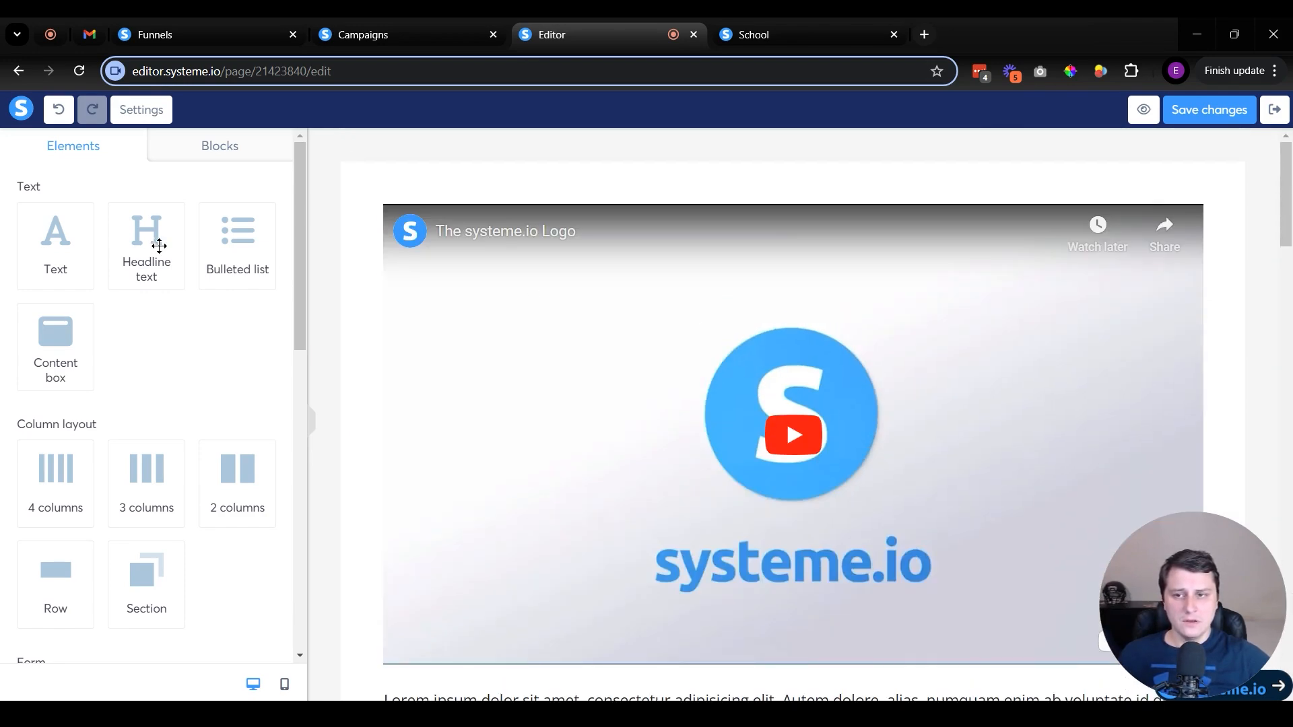
Add a headline above the lesson video with the text "Day 1 xxxxxx".
{"action": "left_click_drag", "start_coordinate": [158, 244], "coordinate": [707, 193]}
{"action": "triple_click", "coordinate": [715, 231]}
{"action": "type", "text": "Day "}
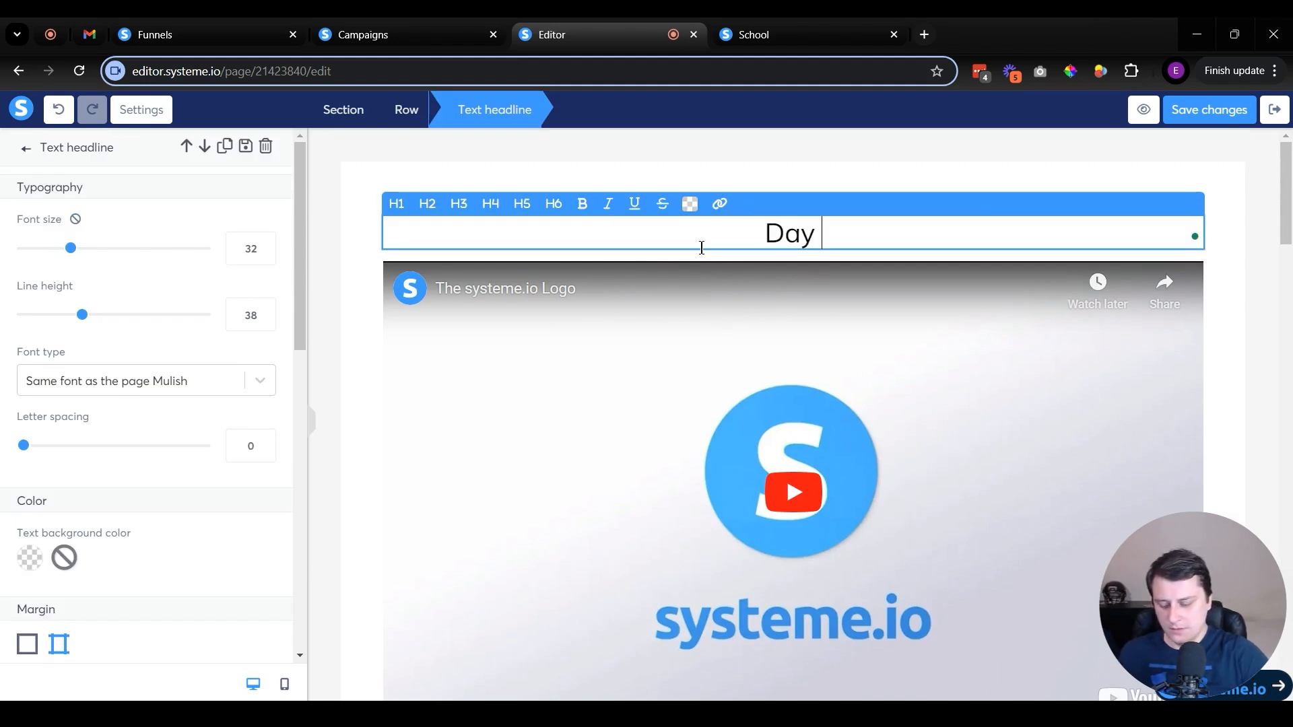
{"action": "type", "text": "1 xxxxxx"}
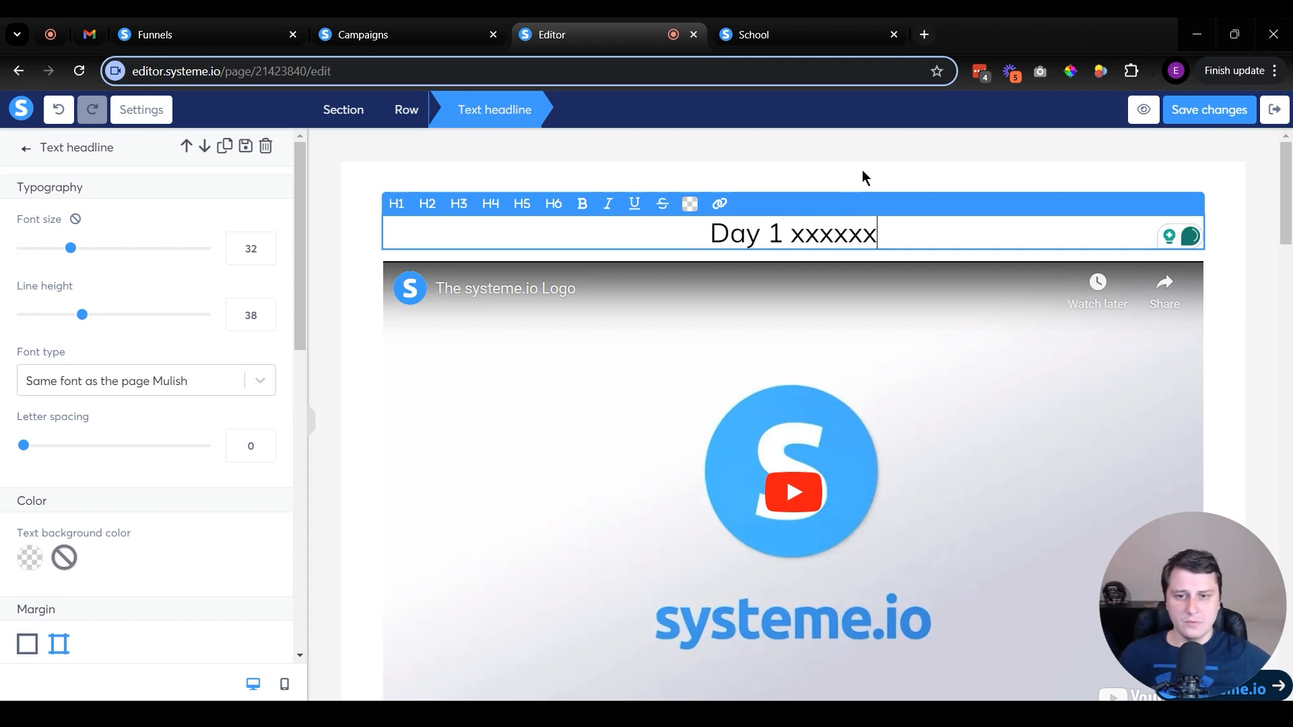
Set the video type of the Day 1 lesson video to Upload file.
{"action": "left_click", "coordinate": [385, 328]}
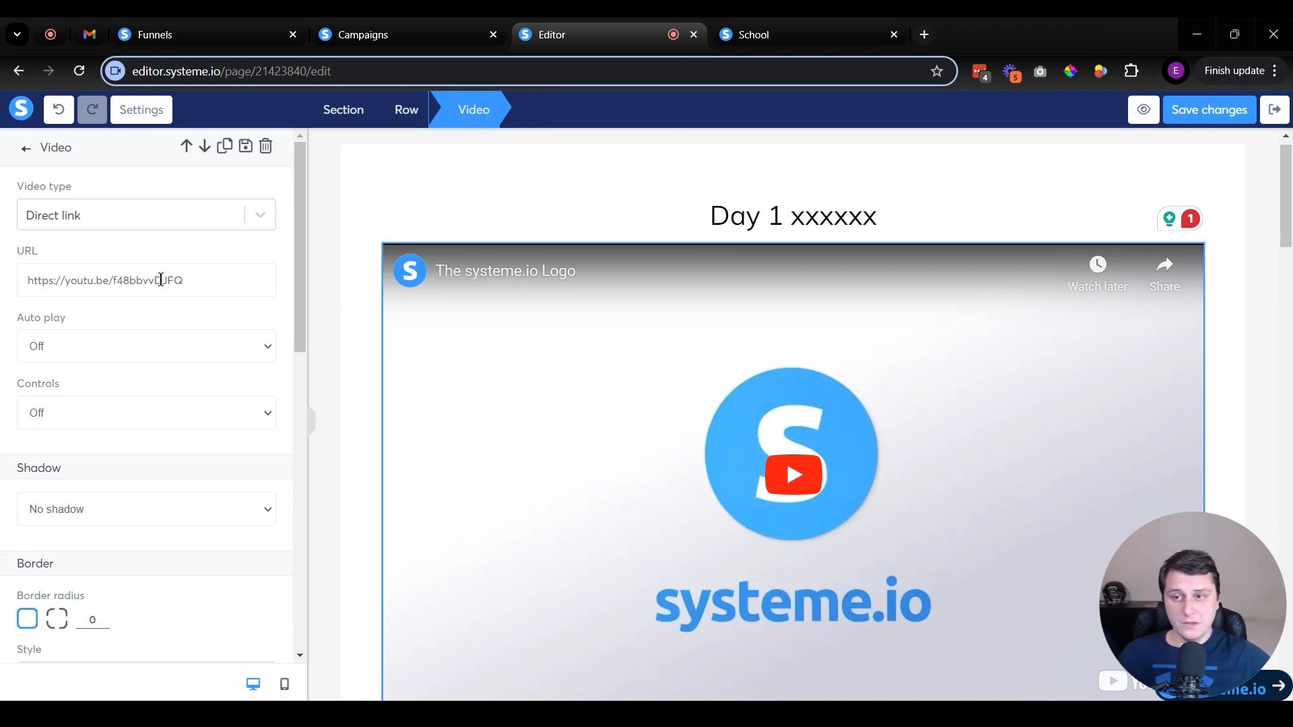
{"action": "left_click", "coordinate": [168, 207]}
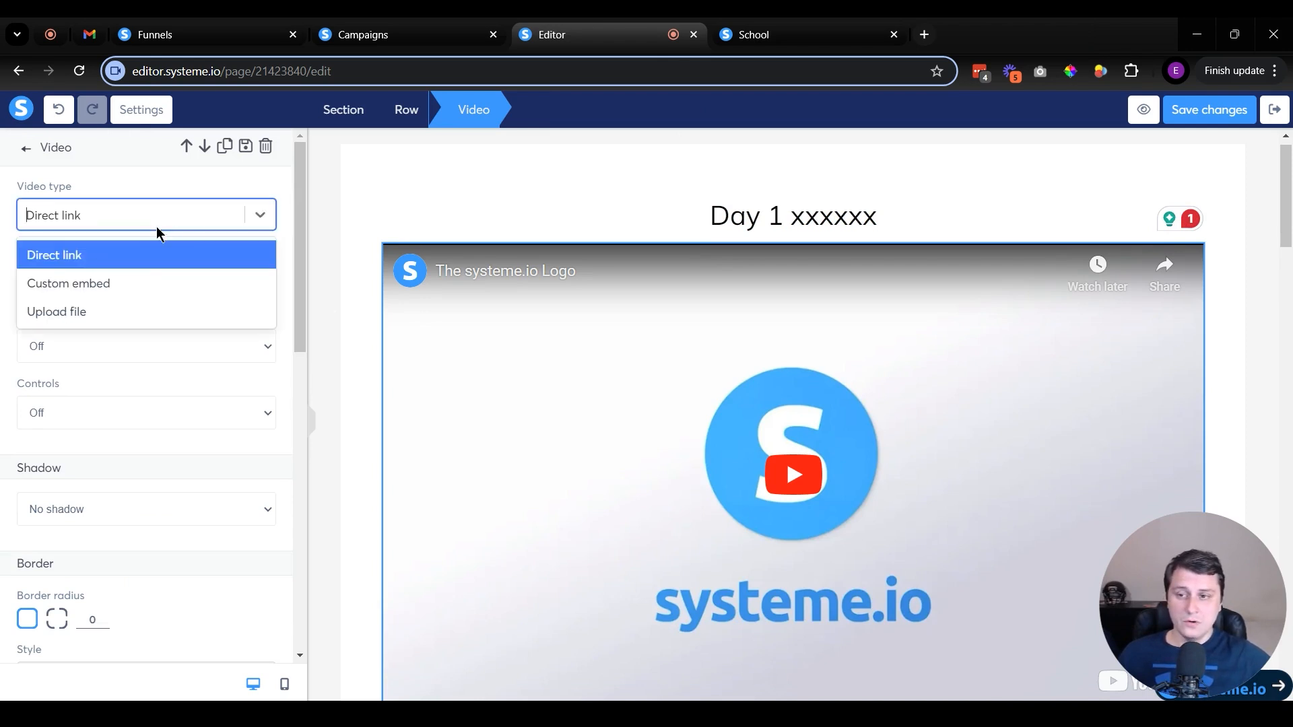
{"action": "left_click", "coordinate": [93, 308]}
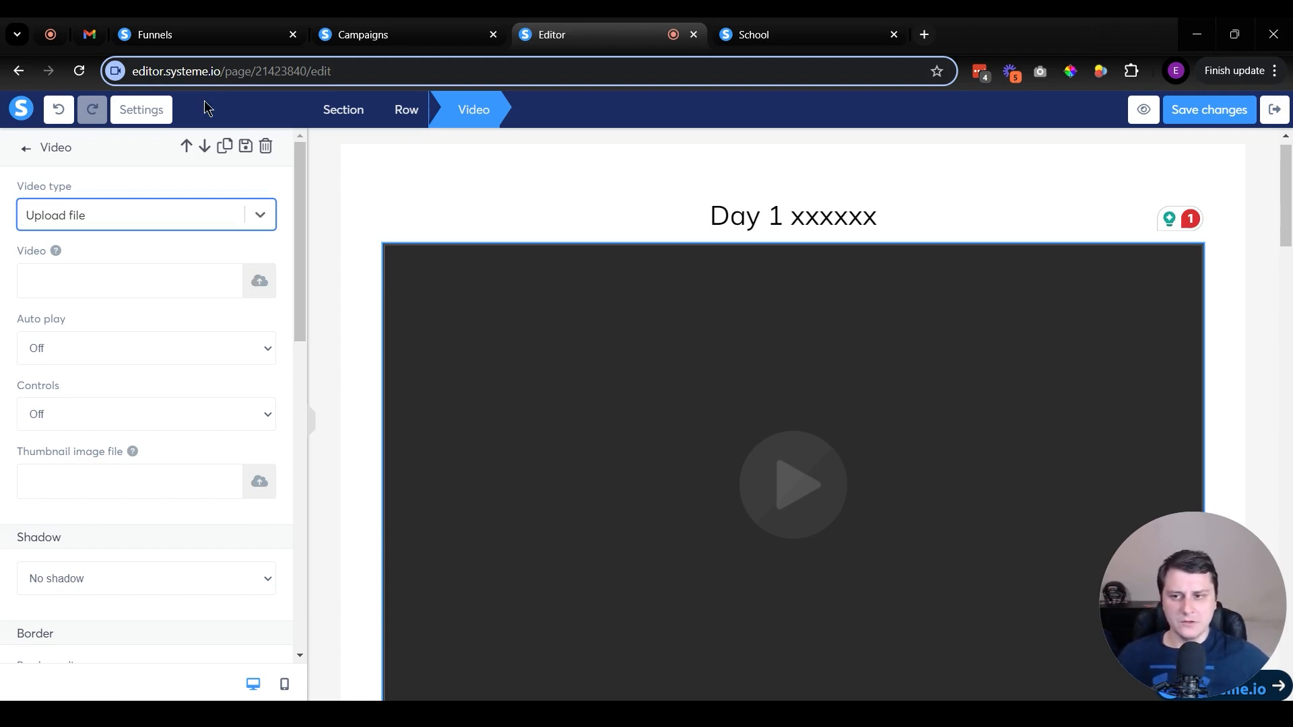
Try the Custom embed video type for the lesson video and switch back to Upload file.
{"action": "left_click", "coordinate": [112, 216]}
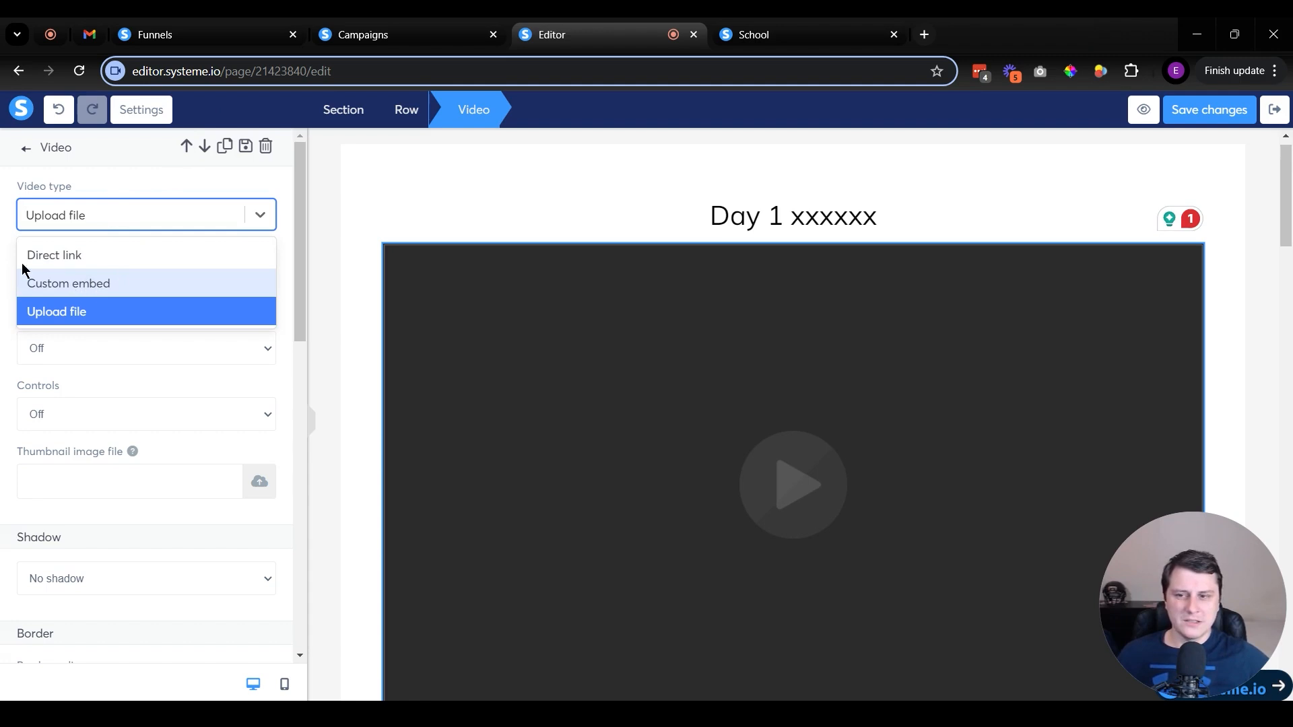
{"action": "left_click", "coordinate": [66, 284]}
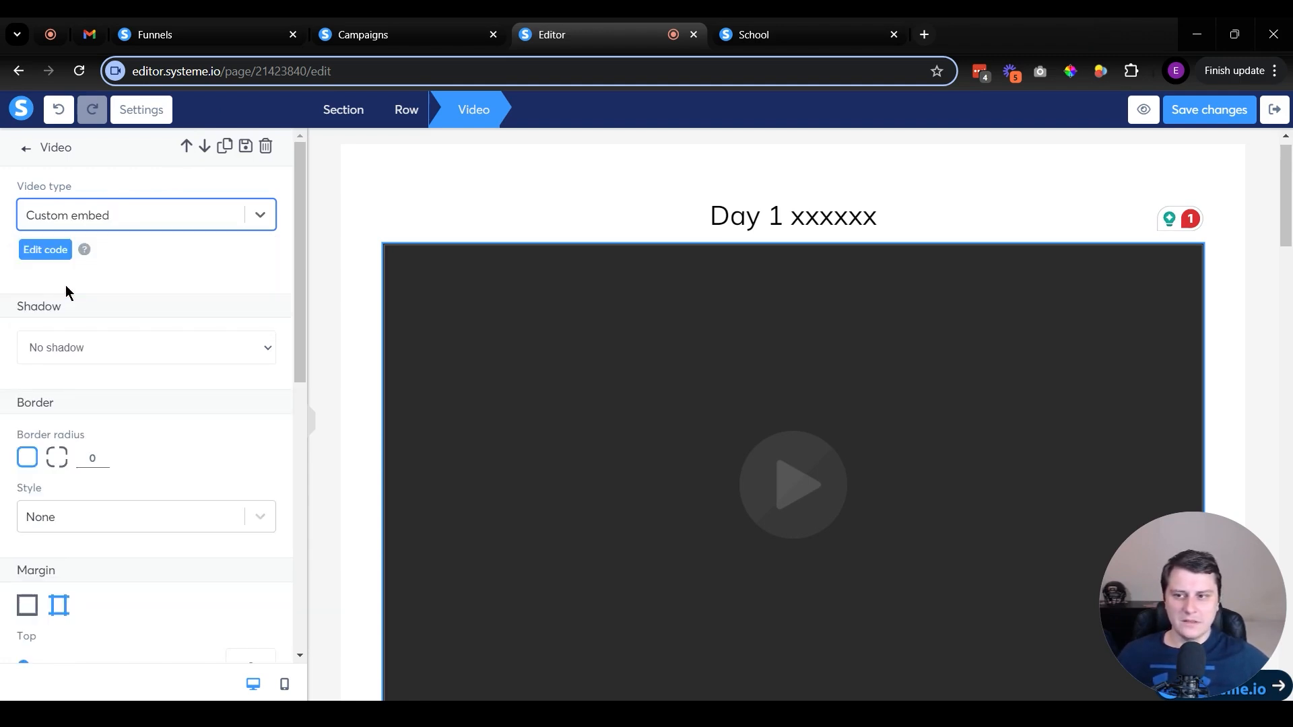
{"action": "left_click", "coordinate": [95, 210]}
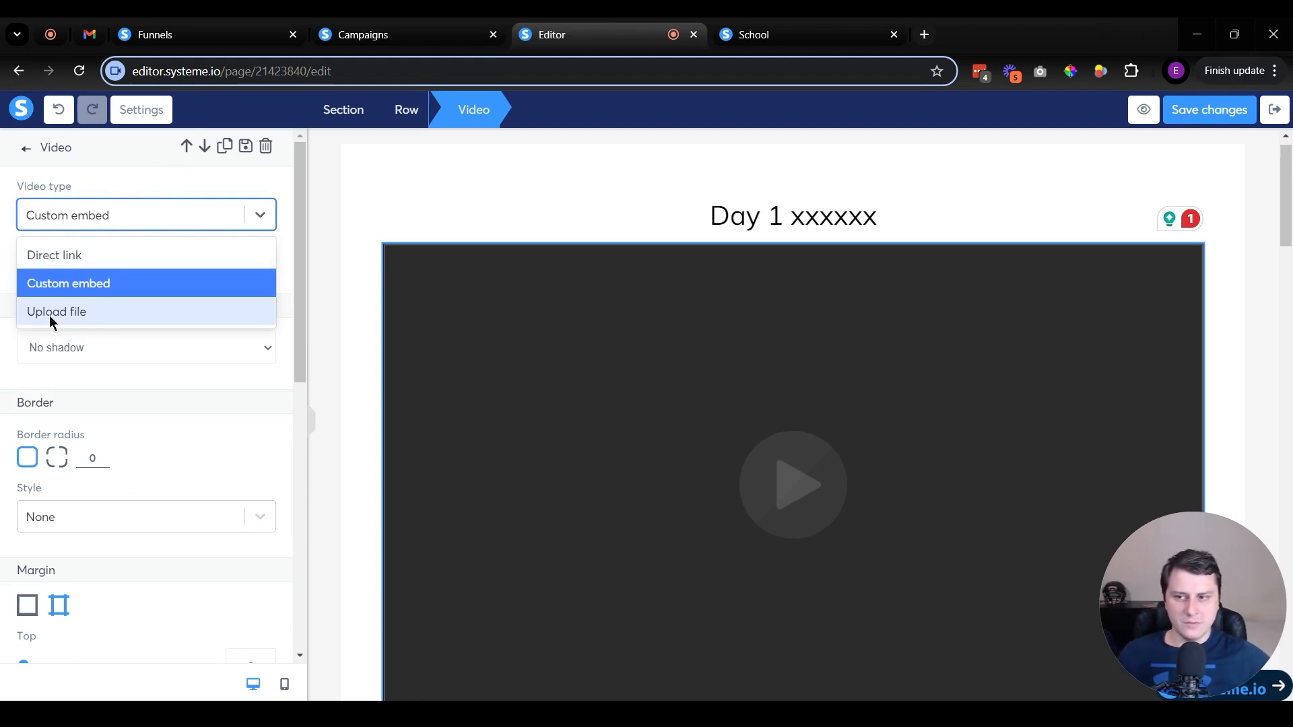
{"action": "left_click", "coordinate": [101, 315]}
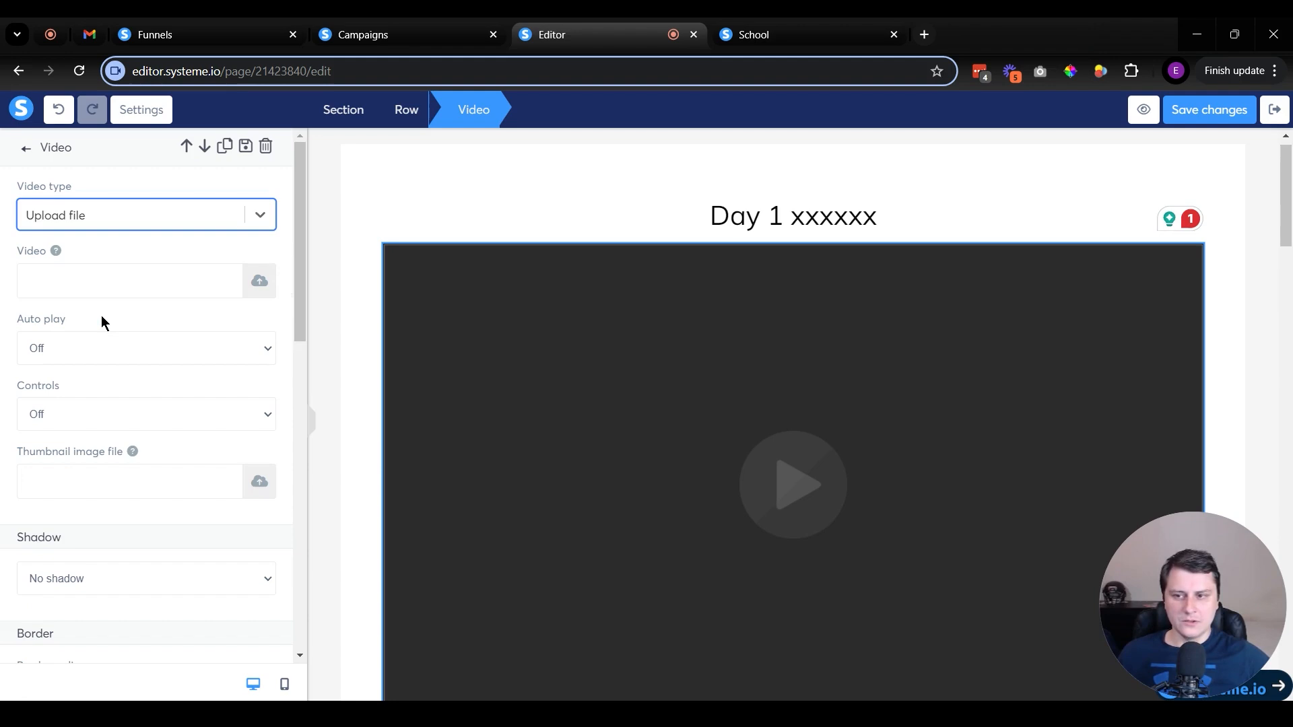
Turn on the player controls for the lesson video and look through its remaining settings.
{"action": "left_click", "coordinate": [128, 420]}
{"action": "left_click", "coordinate": [94, 434]}
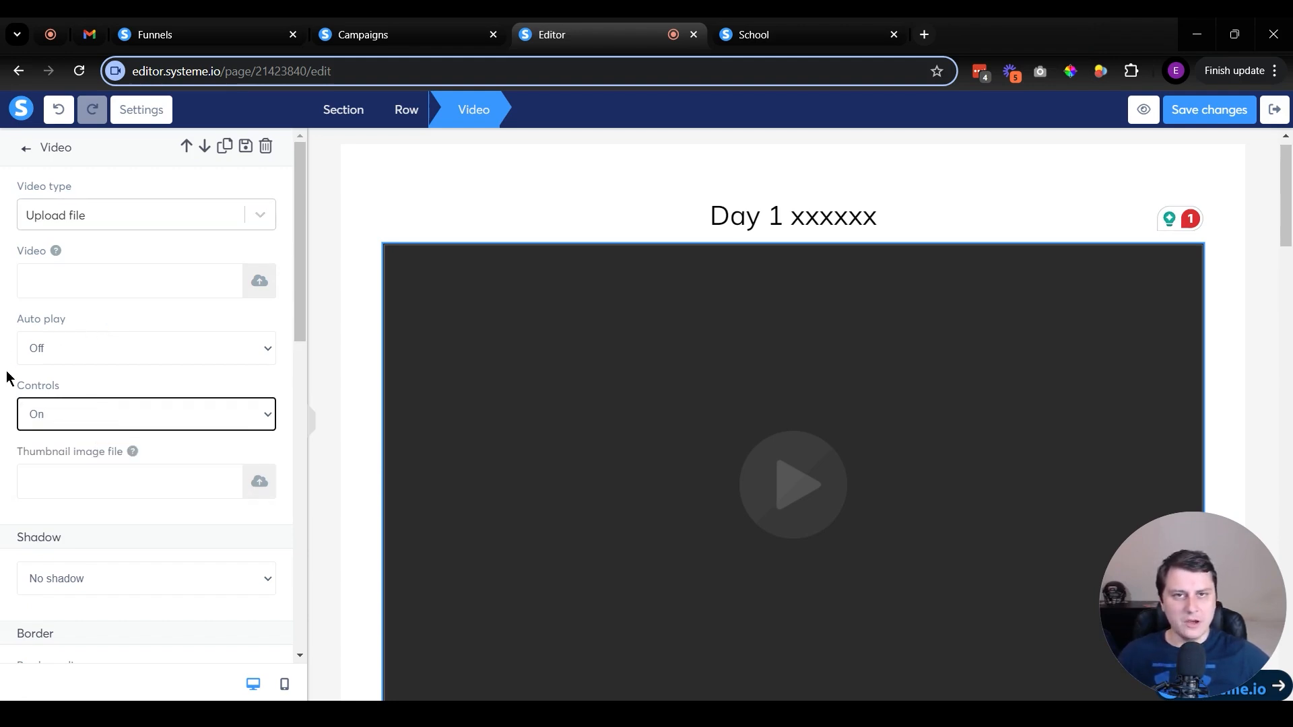
{"action": "left_click", "coordinate": [76, 418]}
{"action": "left_click", "coordinate": [59, 437]}
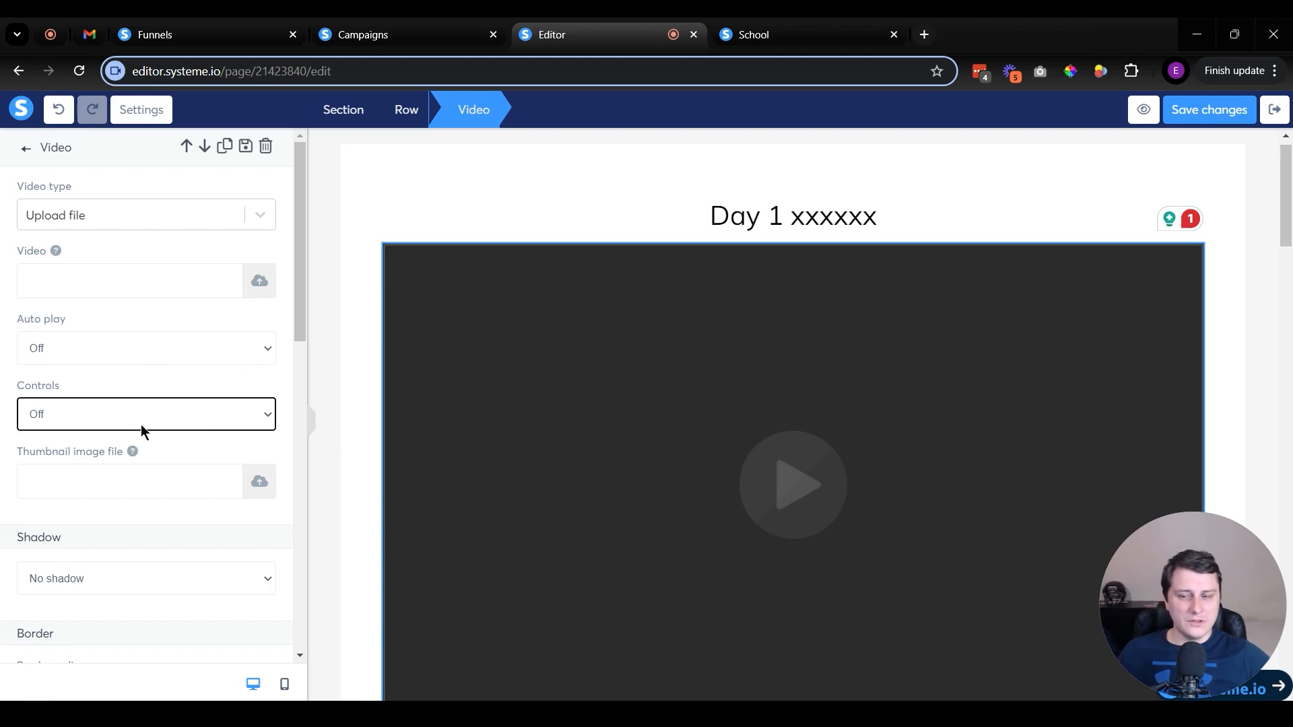
{"action": "left_click", "coordinate": [103, 414]}
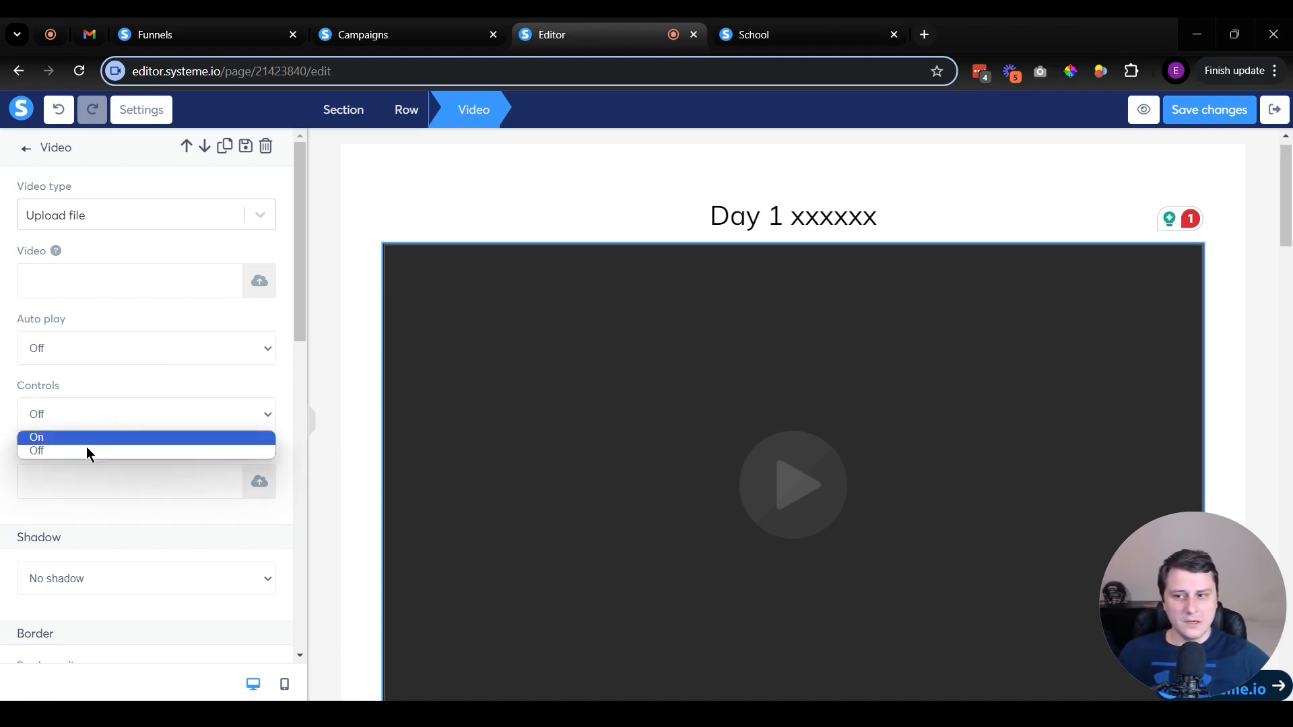
{"action": "left_click", "coordinate": [51, 448]}
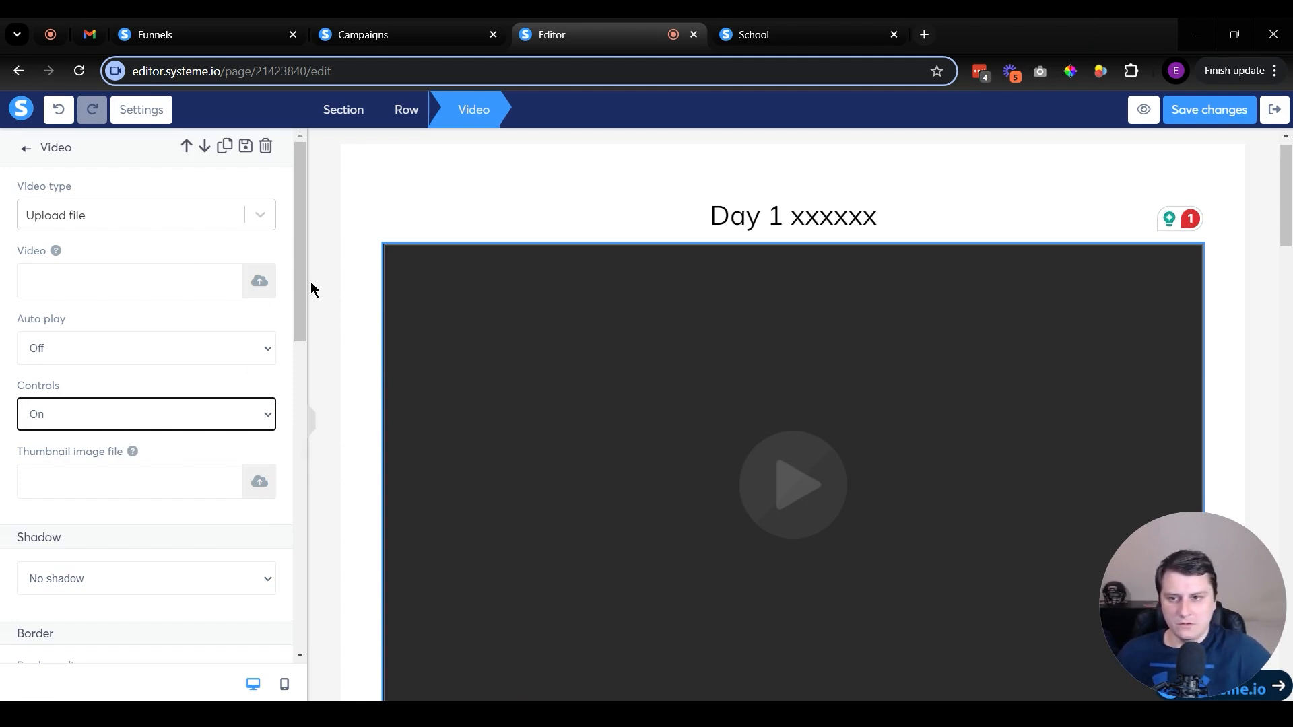
{"action": "left_click_drag", "start_coordinate": [297, 293], "coordinate": [252, 644]}
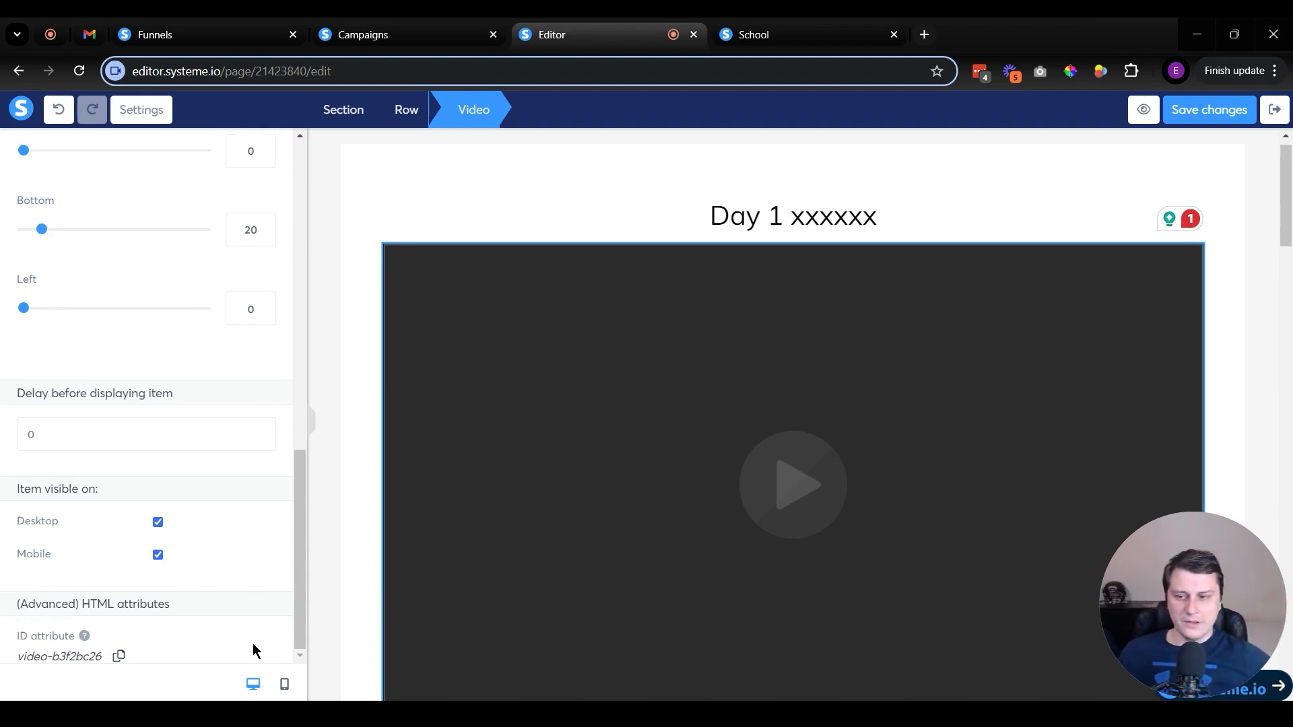
{"action": "scroll", "coordinate": [198, 568], "scroll_direction": "up", "scroll_amount": 15}
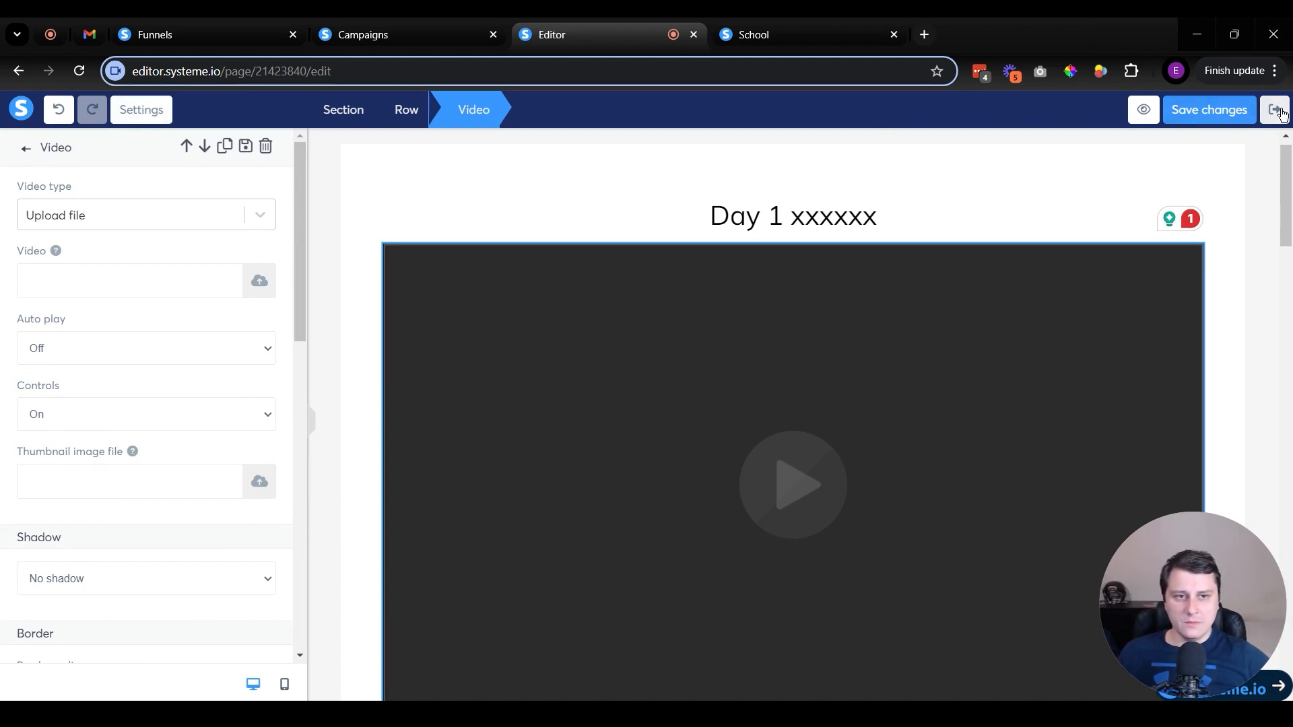
{"action": "left_click", "coordinate": [1216, 124]}
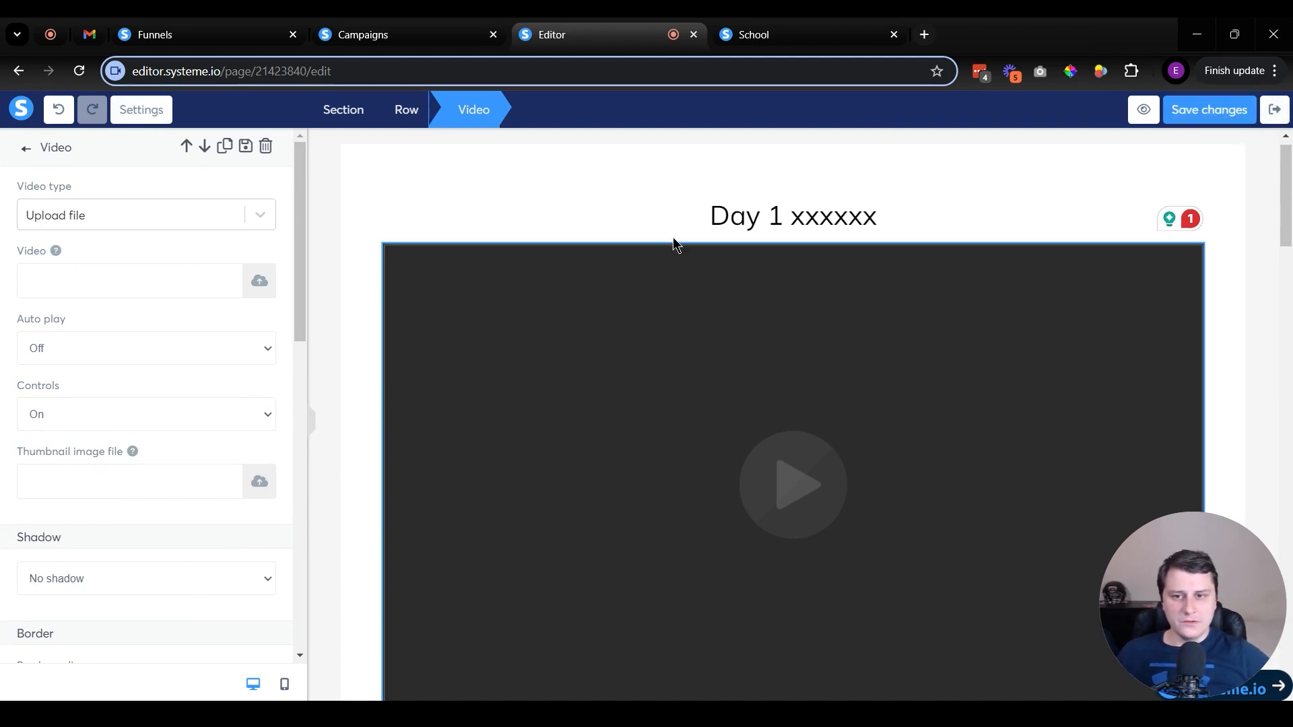
Add a two-column row below the lesson video, with a headline in its left column and a button in its right column.
{"action": "left_click", "coordinate": [529, 242]}
{"action": "scroll", "coordinate": [529, 242], "scroll_direction": "down", "scroll_amount": 8}
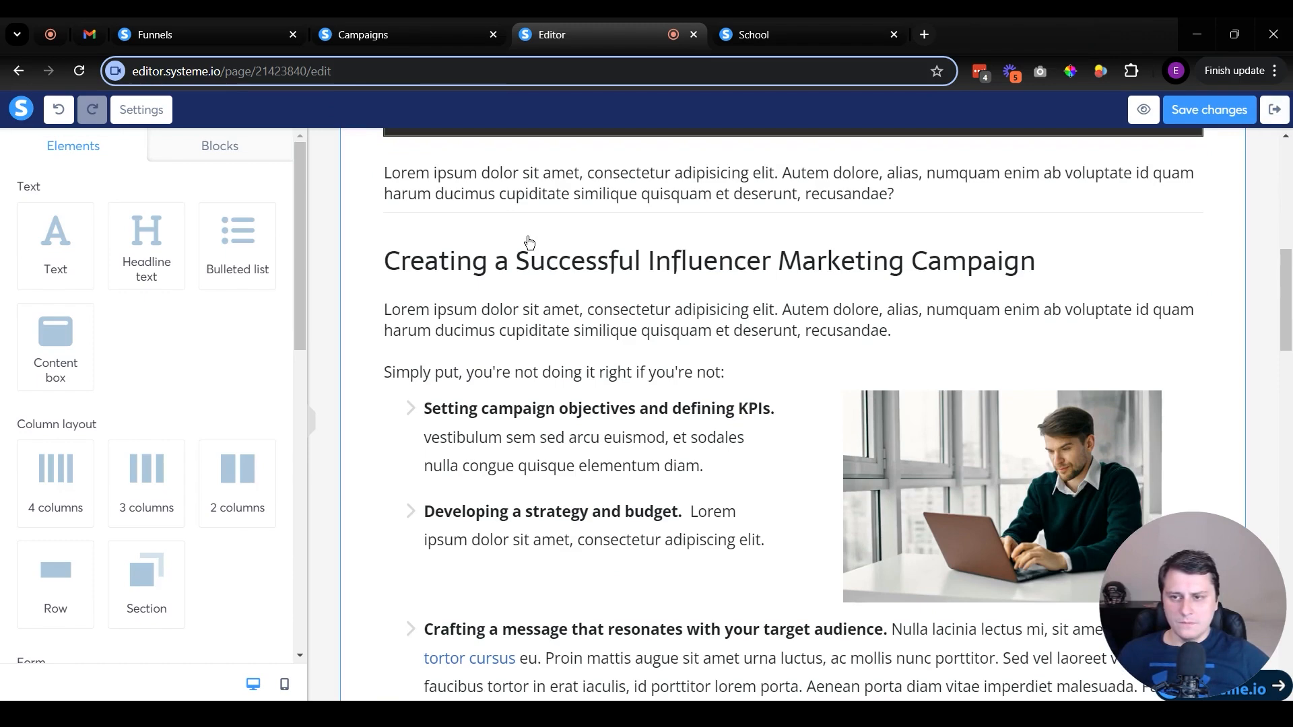
{"action": "scroll", "coordinate": [530, 390], "scroll_direction": "up", "scroll_amount": 3}
{"action": "left_click_drag", "start_coordinate": [215, 498], "coordinate": [630, 317]}
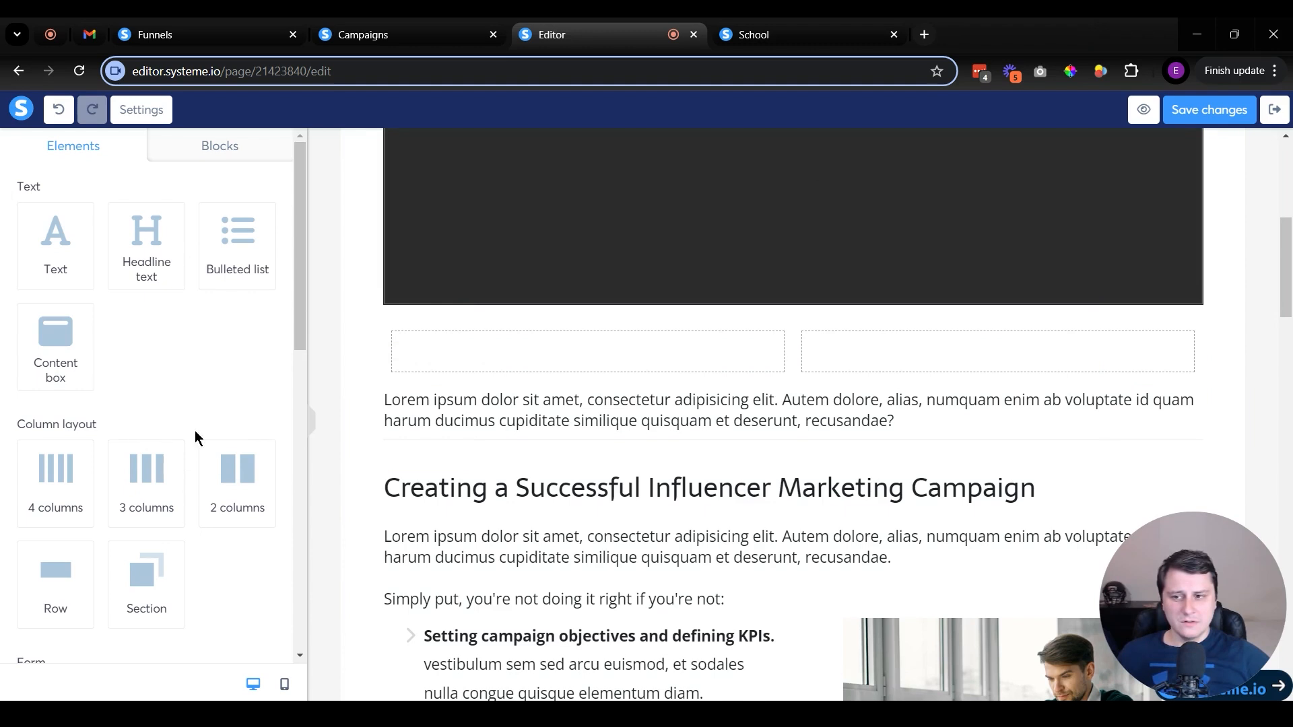
{"action": "left_click_drag", "start_coordinate": [138, 247], "coordinate": [465, 351]}
{"action": "scroll", "coordinate": [54, 491], "scroll_direction": "down", "scroll_amount": 4}
{"action": "left_click_drag", "start_coordinate": [57, 485], "coordinate": [976, 355]}
Change the headline in the two-column row to "Download the X worksheet".
{"action": "left_click", "coordinate": [623, 358]}
{"action": "triple_click", "coordinate": [629, 368]}
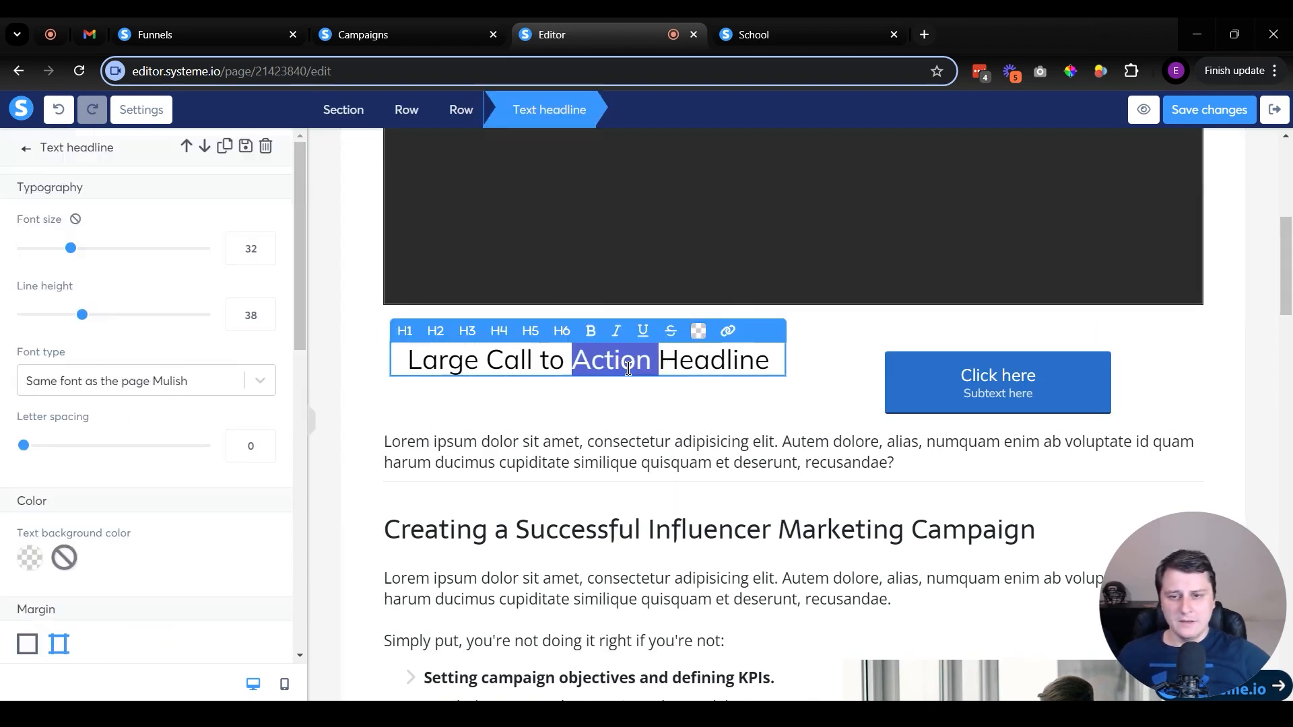
{"action": "type", "text": "Download the "}
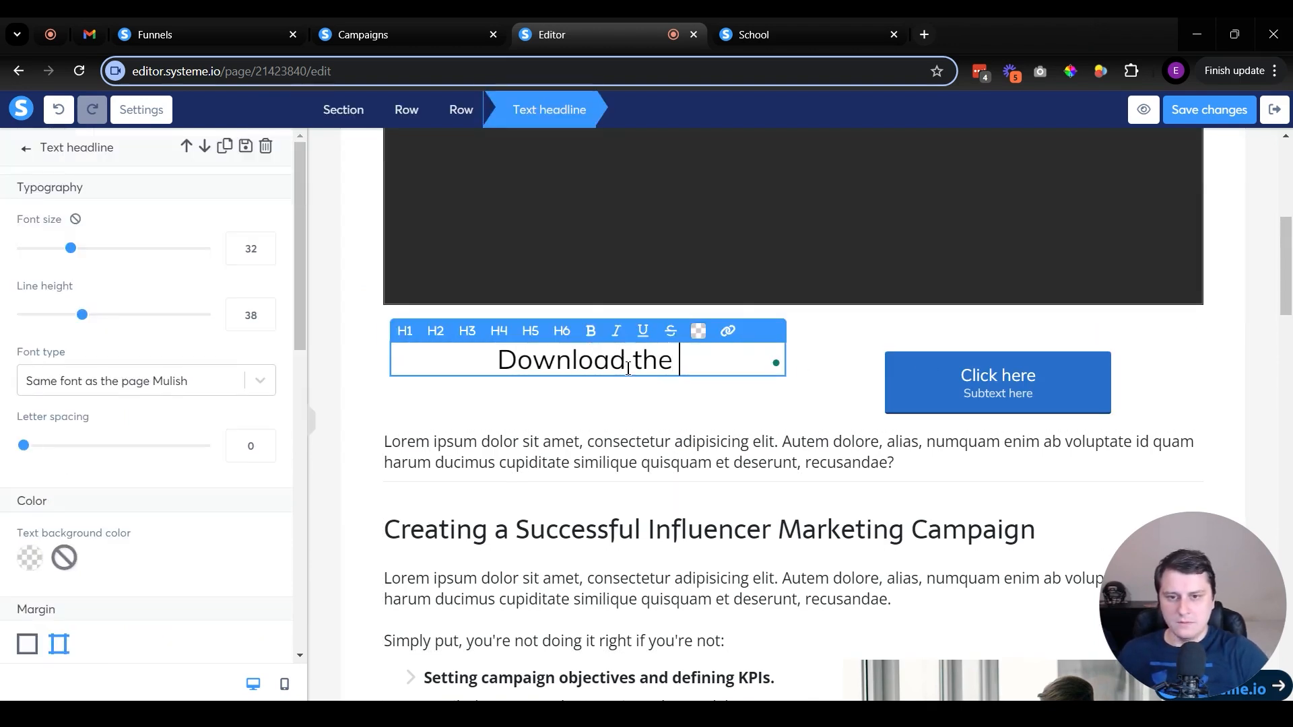
{"action": "type", "text": "X worksheet"}
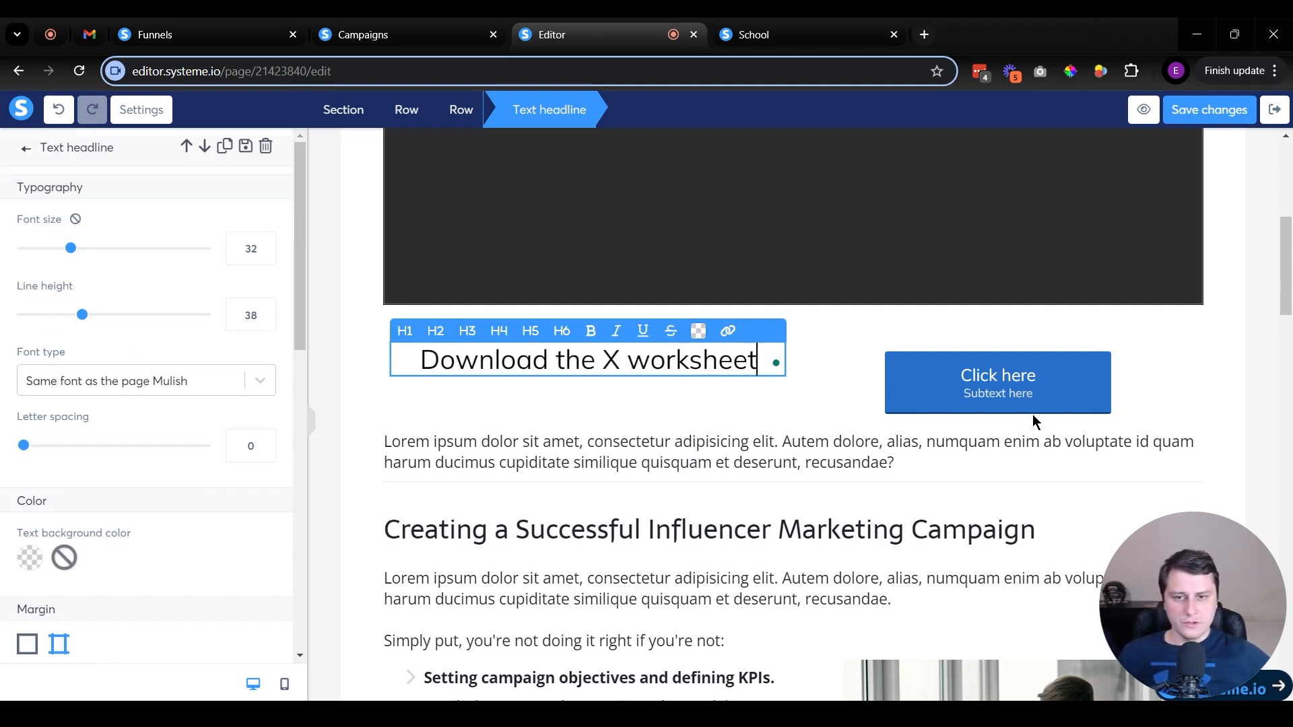
Set the action of the button beside the worksheet headline to Download file.
{"action": "left_click", "coordinate": [1071, 399]}
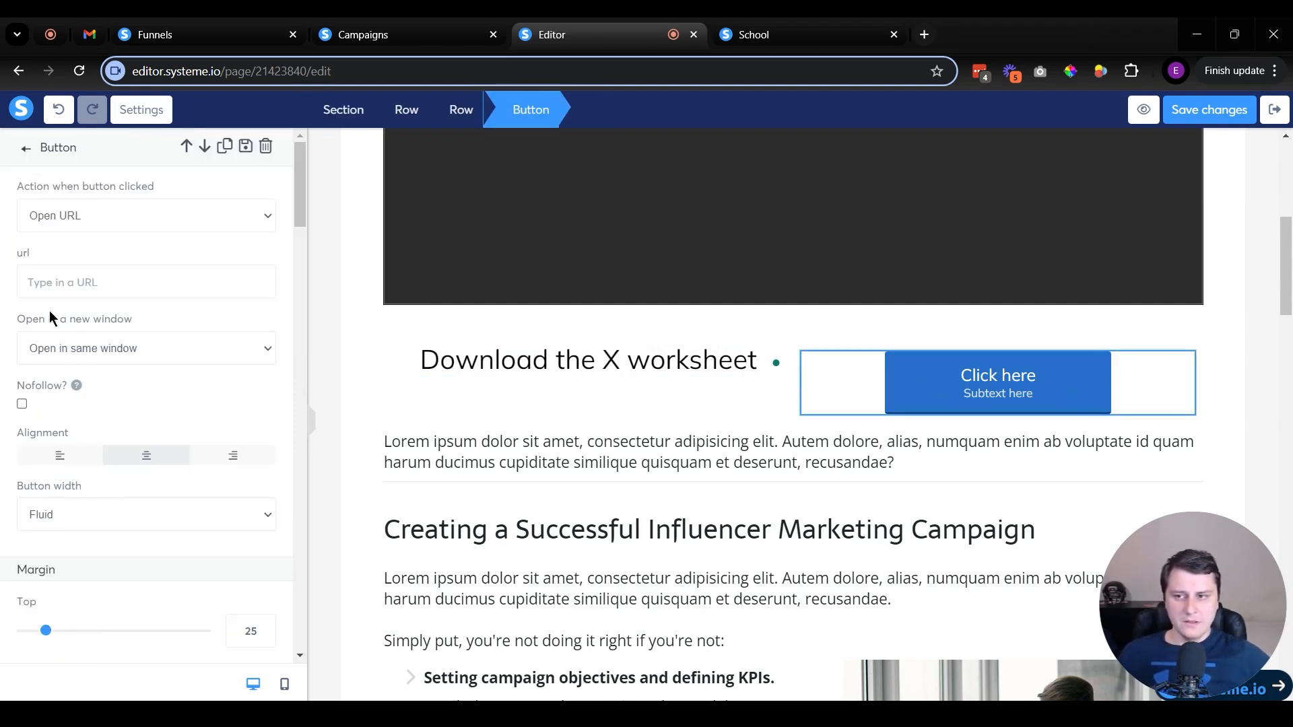
{"action": "left_click", "coordinate": [107, 217]}
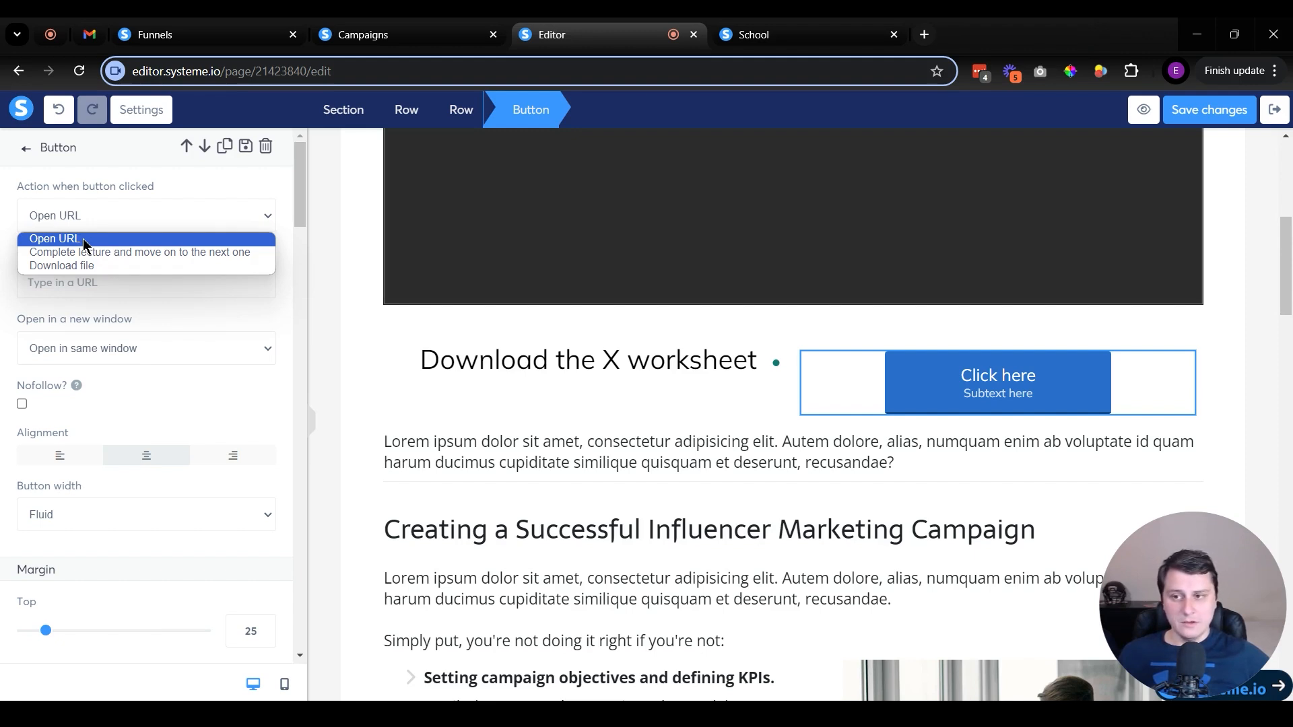
{"action": "left_click", "coordinate": [103, 264]}
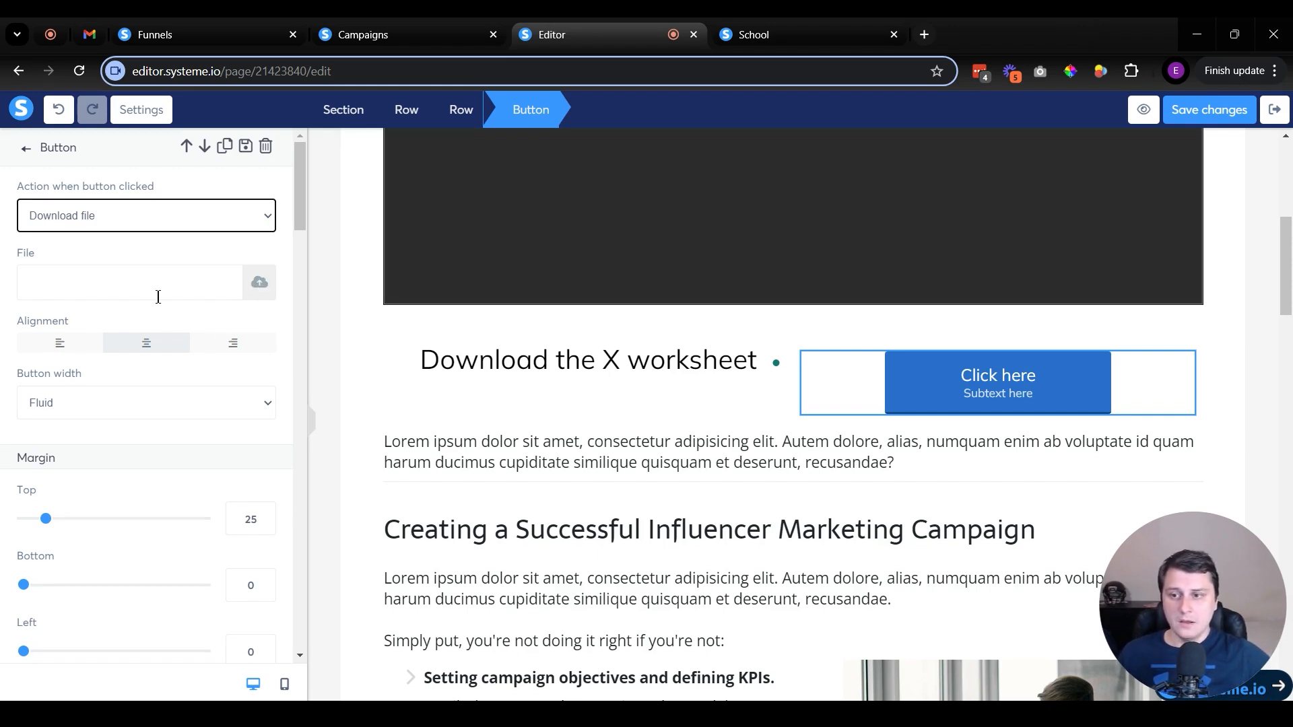
Set the download button's text to "ccccccc" and clear its subtext.
{"action": "scroll", "coordinate": [119, 337], "scroll_direction": "down", "scroll_amount": 5}
{"action": "triple_click", "coordinate": [101, 493]}
{"action": "type", "text": "ccccc"}
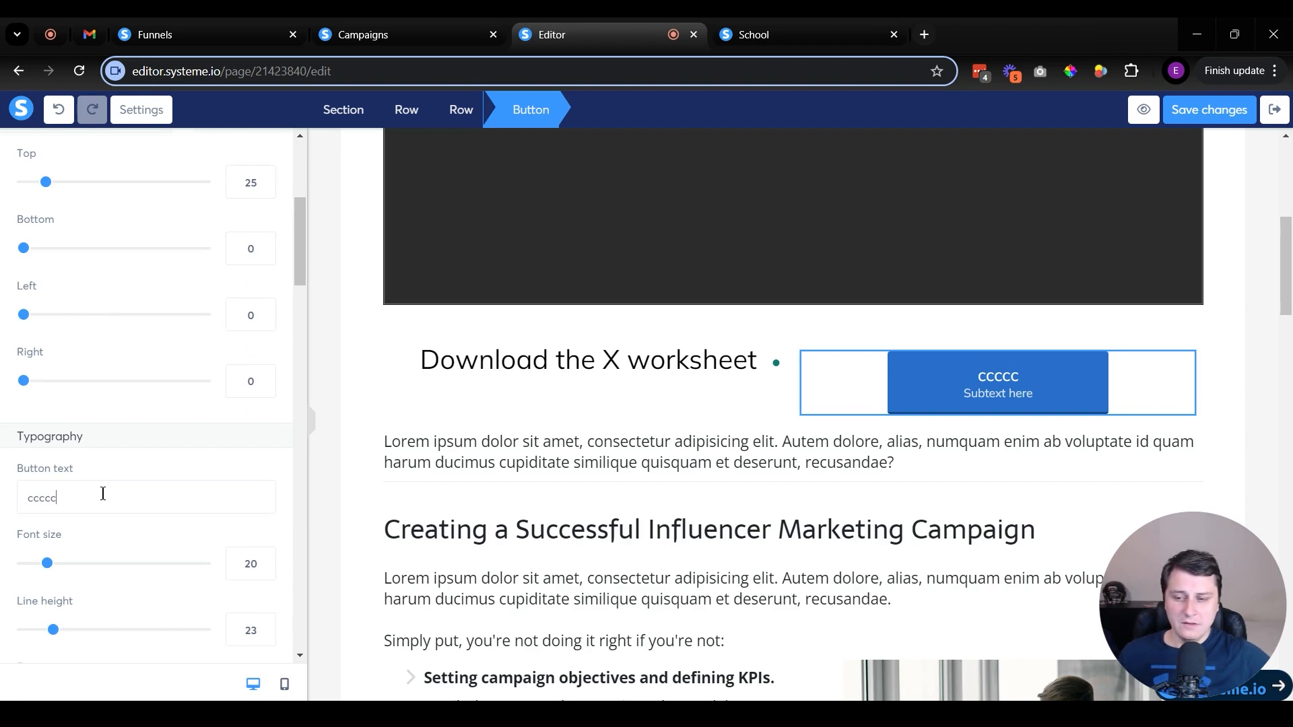
{"action": "type", "text": "cc"}
{"action": "scroll", "coordinate": [101, 472], "scroll_direction": "down", "scroll_amount": 6}
{"action": "triple_click", "coordinate": [79, 342]}
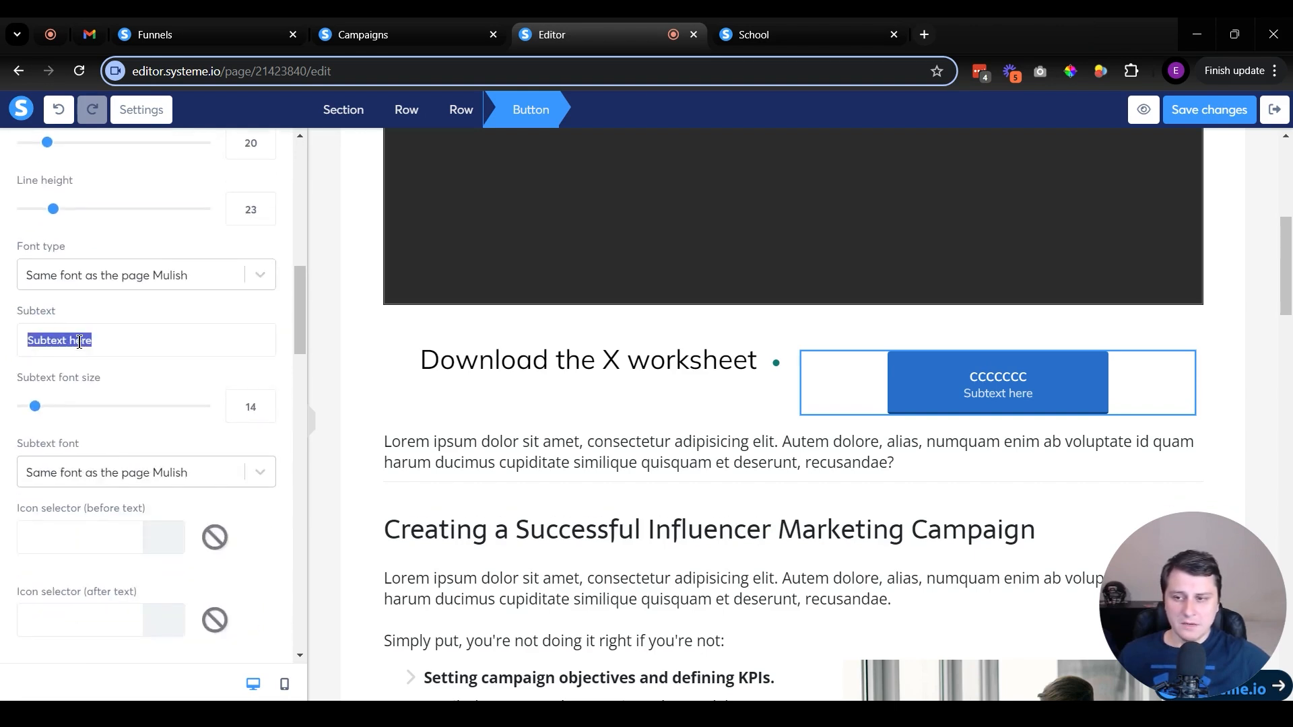
{"action": "key", "text": "BackSpace"}
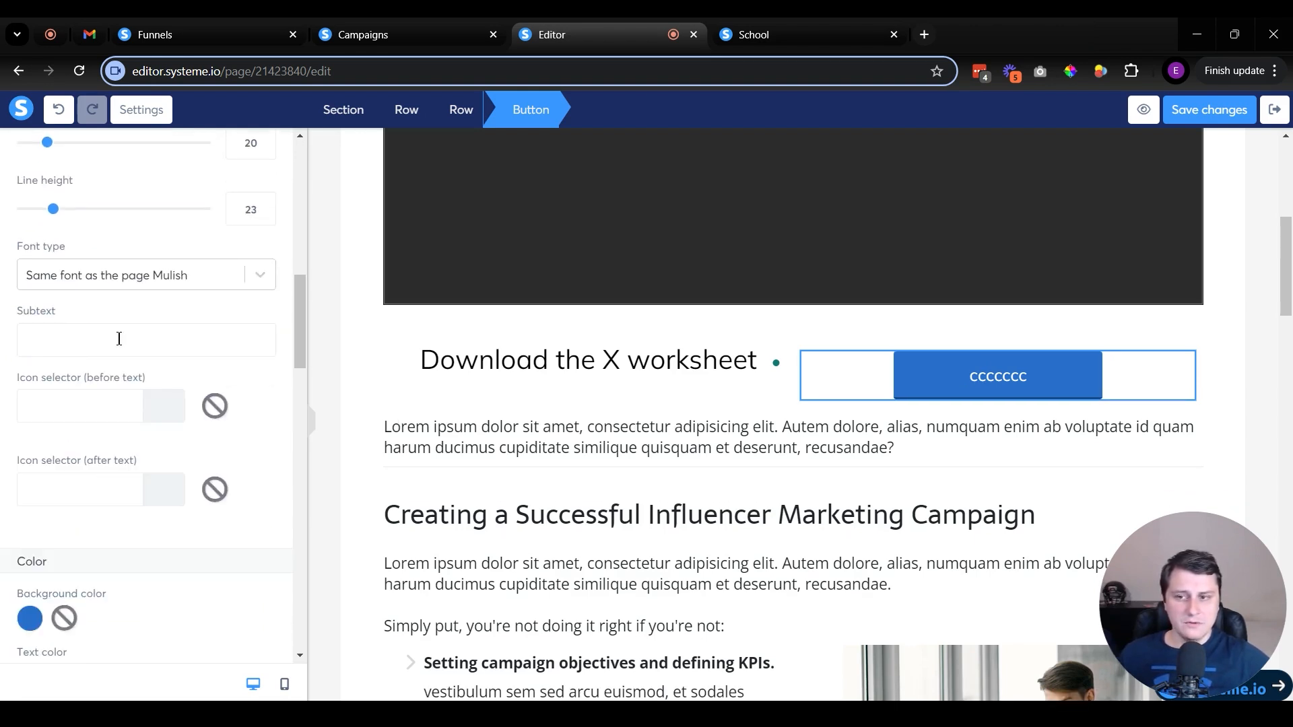
{"action": "type", "text": "sdsdsdsdssdsd"}
{"action": "triple_click", "coordinate": [119, 339]}
{"action": "key", "text": "BackSpace"}
Change the download button's background color to magenta.
{"action": "scroll", "coordinate": [119, 338], "scroll_direction": "down", "scroll_amount": 3}
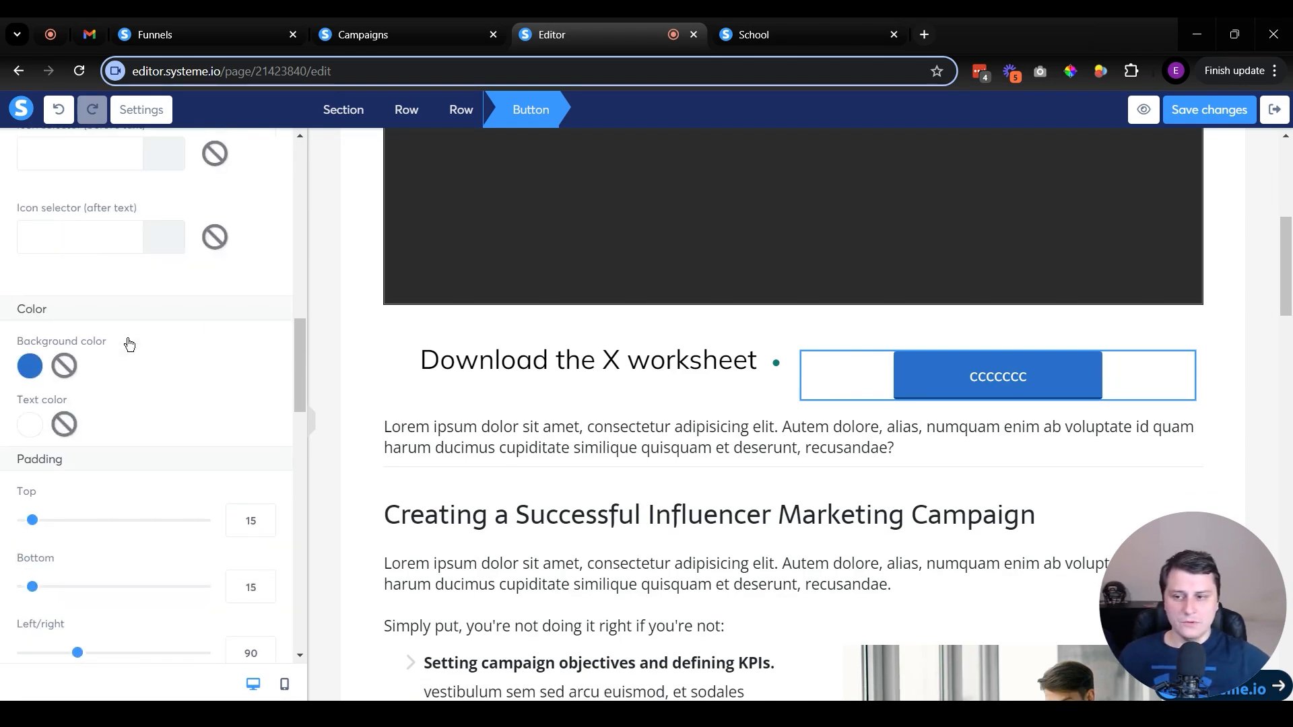
{"action": "left_click", "coordinate": [30, 366]}
{"action": "left_click", "coordinate": [227, 462]}
{"action": "left_click", "coordinate": [515, 431]}
Review the rest of the Day 1 lecture page, save its changes and exit to the course curriculum.
{"action": "scroll", "coordinate": [745, 462], "scroll_direction": "down", "scroll_amount": 3}
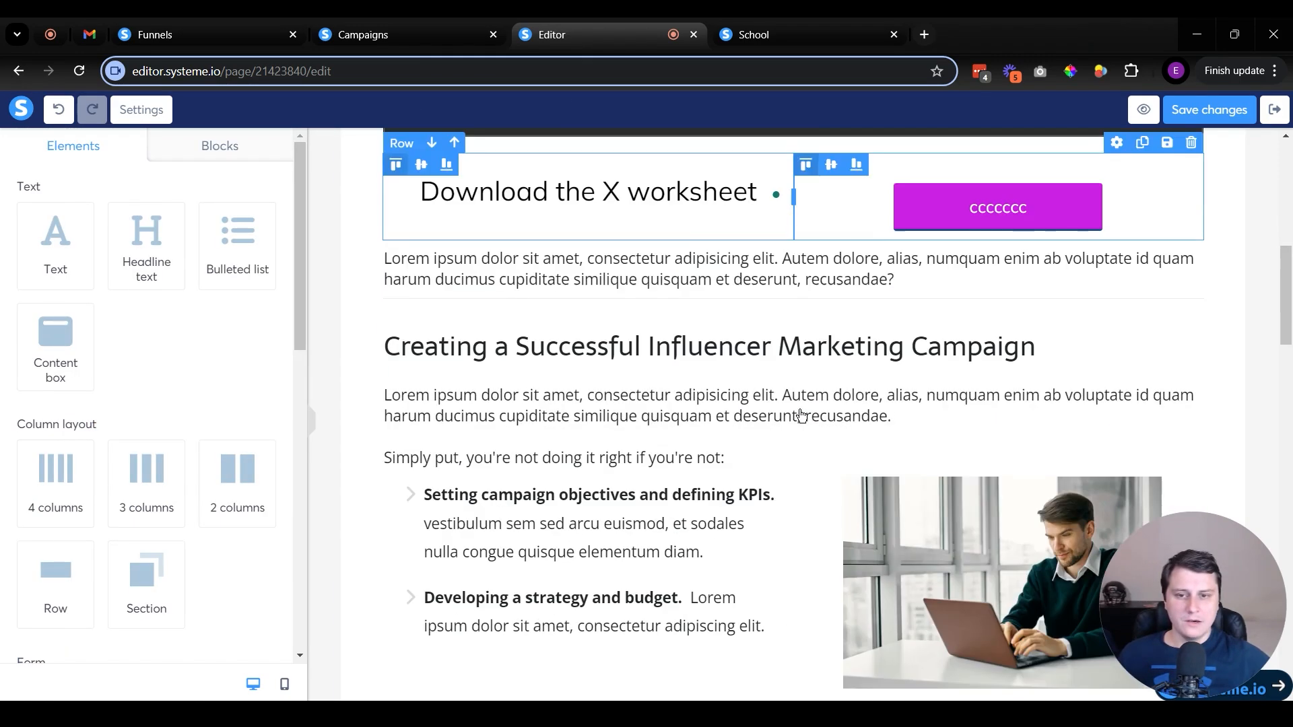
{"action": "scroll", "coordinate": [727, 310], "scroll_direction": "down", "scroll_amount": 15}
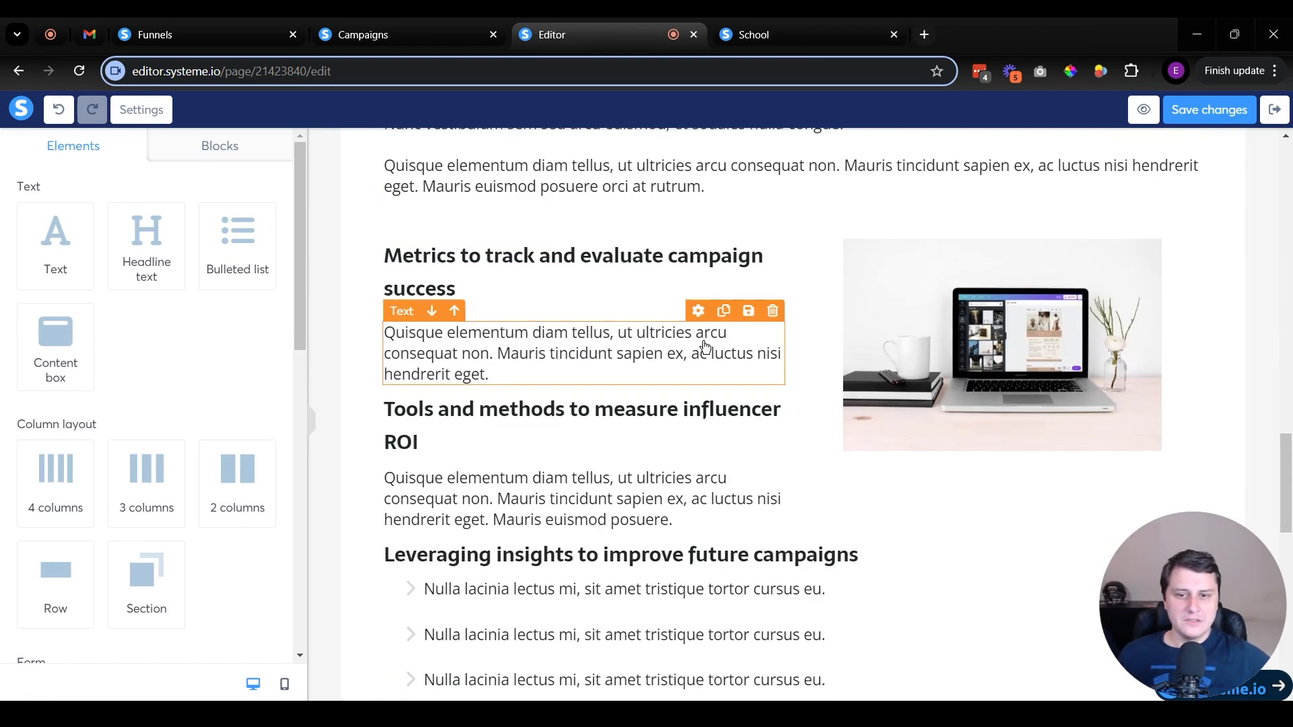
{"action": "scroll", "coordinate": [705, 347], "scroll_direction": "down", "scroll_amount": 10}
{"action": "left_click", "coordinate": [1201, 108]}
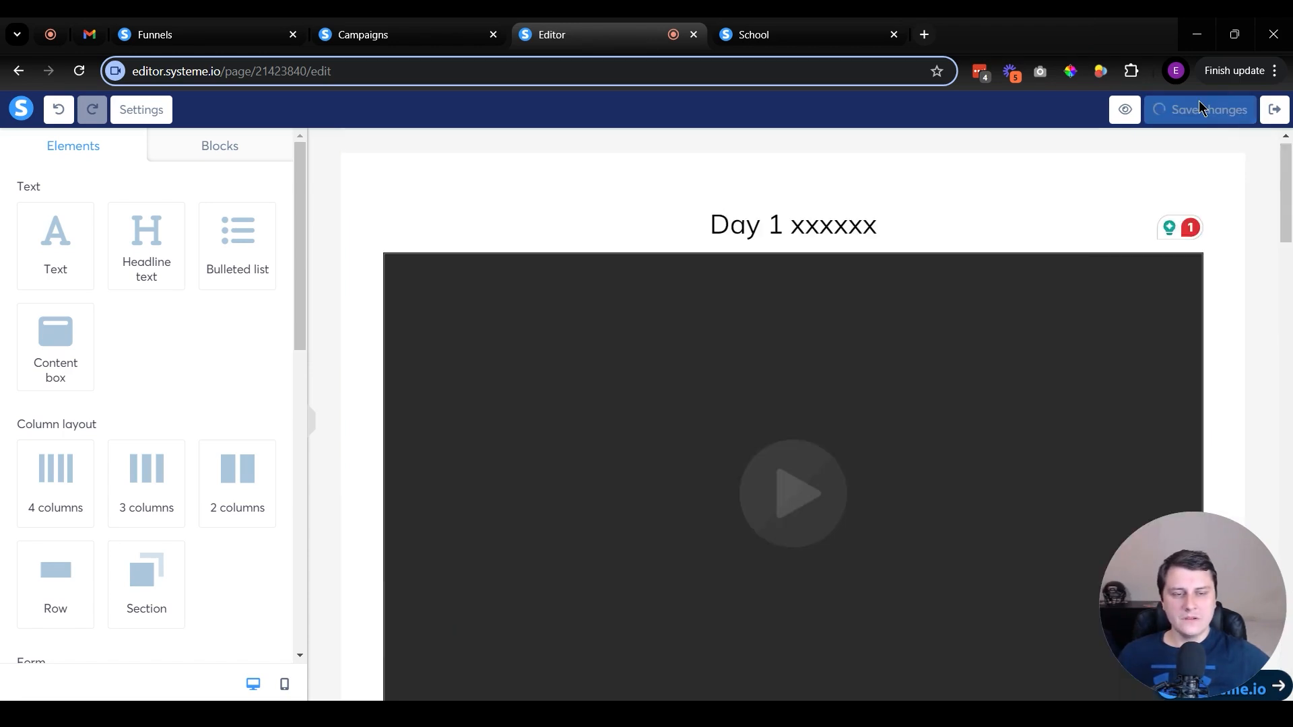
{"action": "left_click", "coordinate": [1271, 110]}
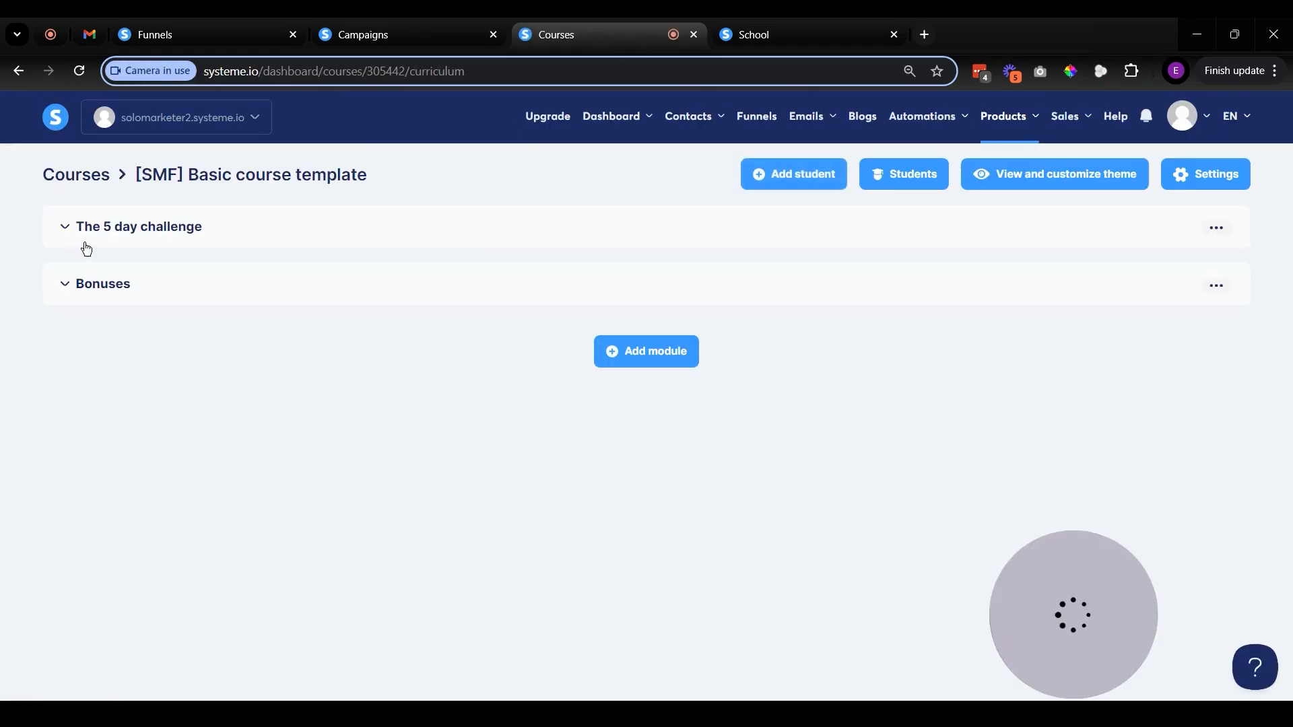
Activate the Day 1 lecture in The 5 day challenge module and open the course preview.
{"action": "left_click", "coordinate": [147, 216]}
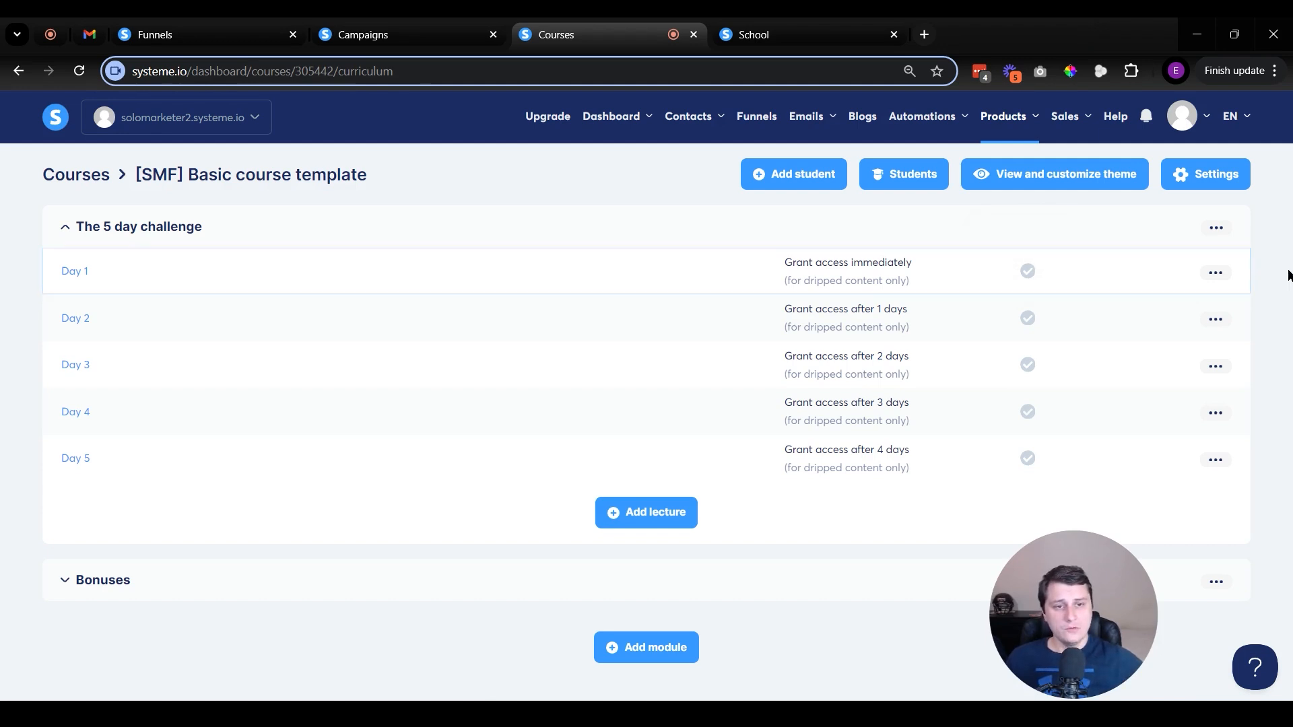
{"action": "left_click", "coordinate": [1216, 273]}
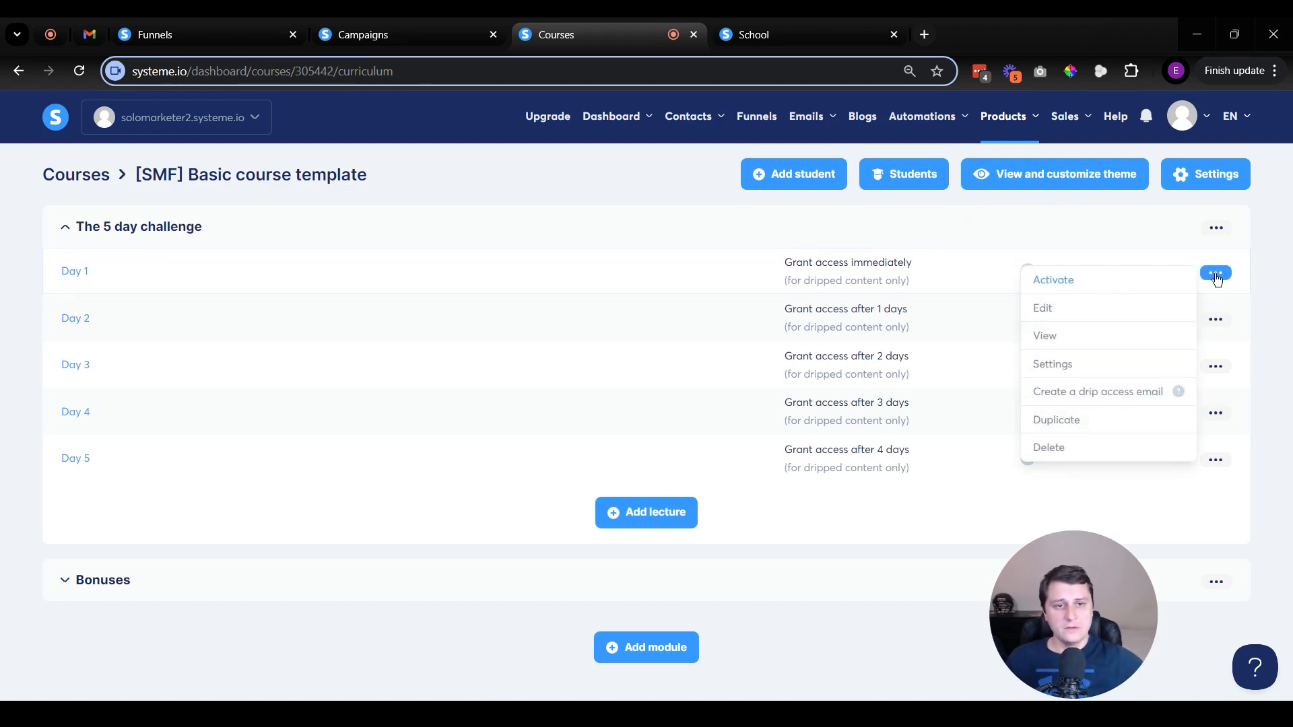
{"action": "left_click", "coordinate": [1103, 281]}
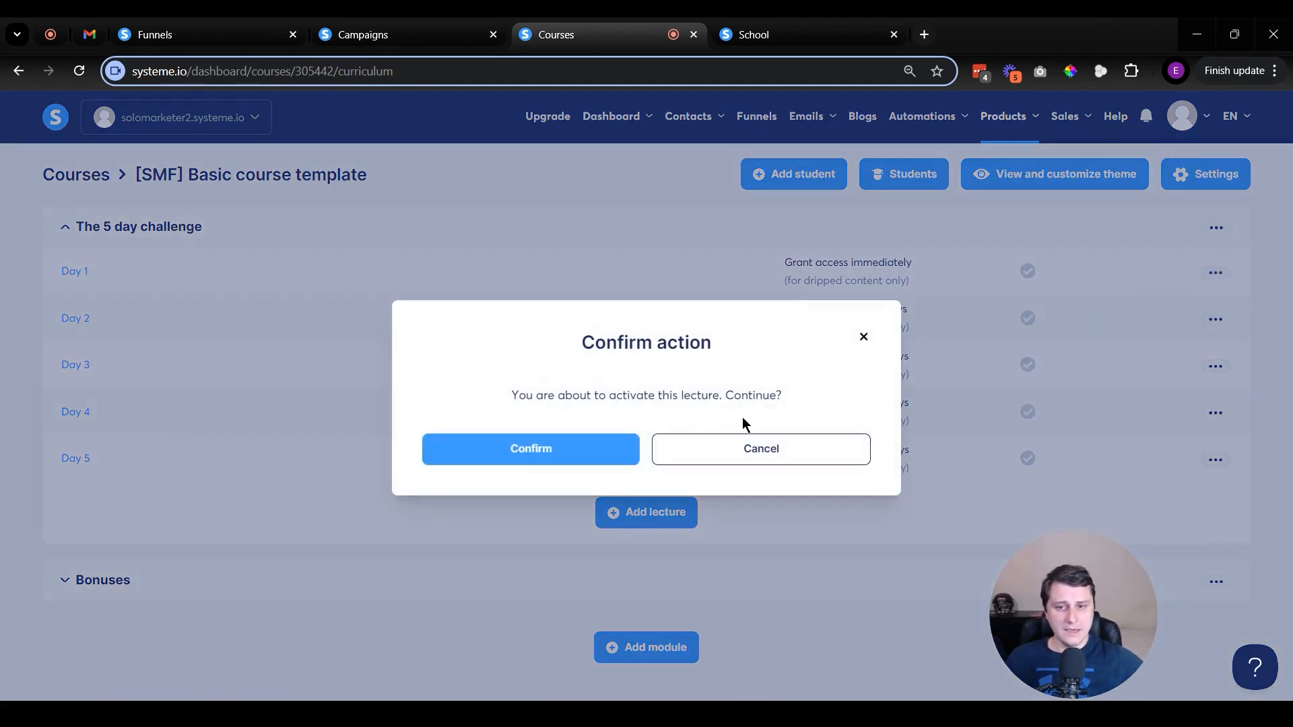
{"action": "left_click", "coordinate": [526, 452]}
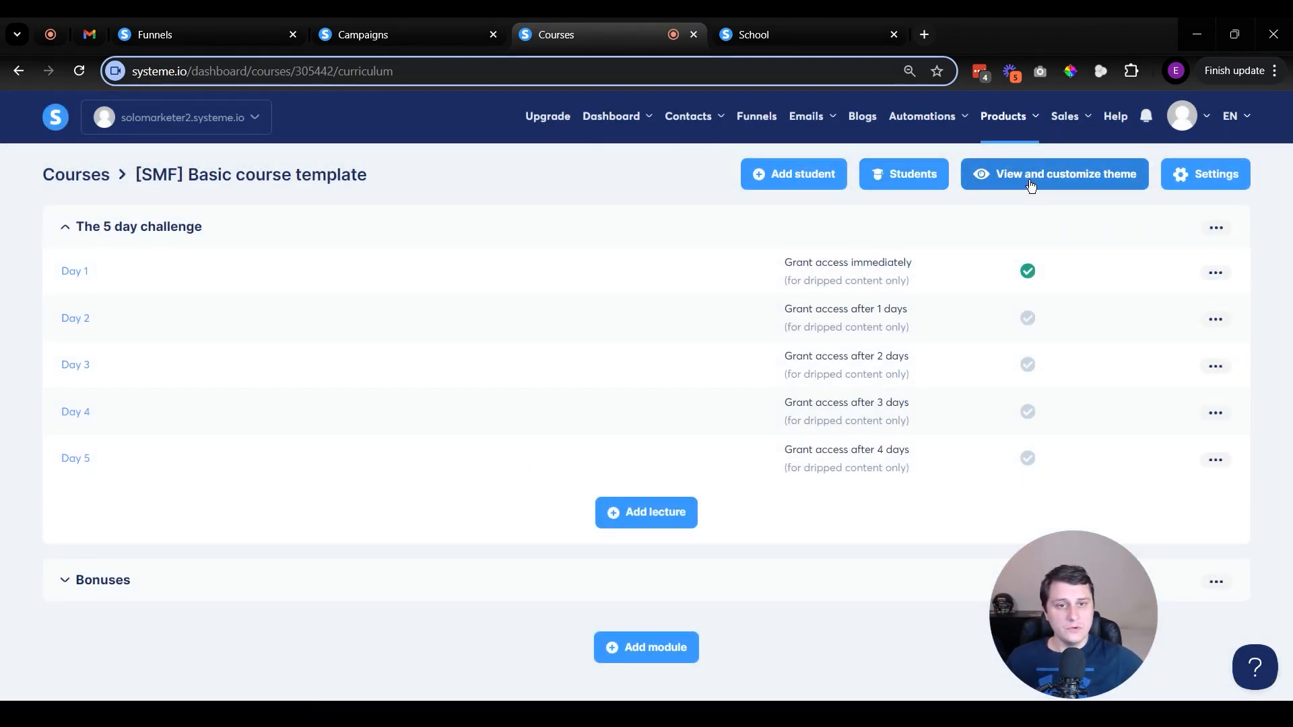
{"action": "left_click", "coordinate": [1063, 183]}
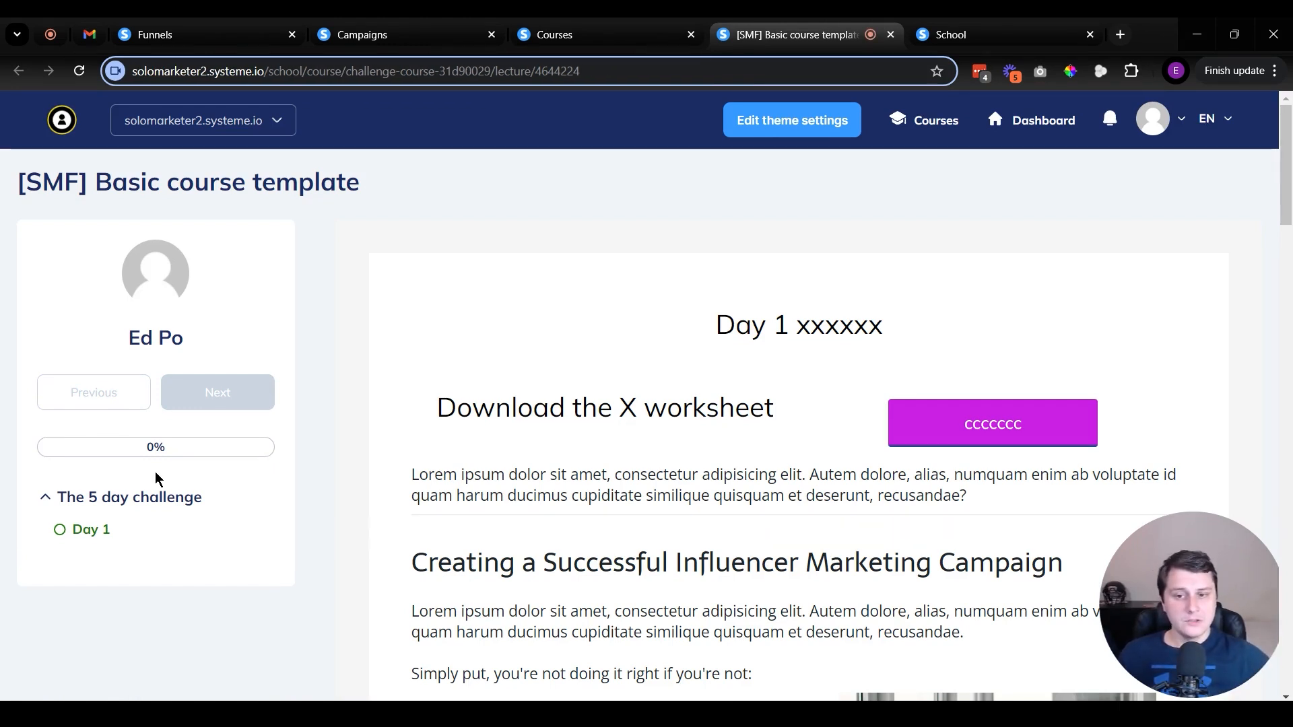
Check the Day 1 lecture in the course preview, close the preview and look through the lectures in the Bonuses module.
{"action": "scroll", "coordinate": [703, 325], "scroll_direction": "down", "scroll_amount": 1}
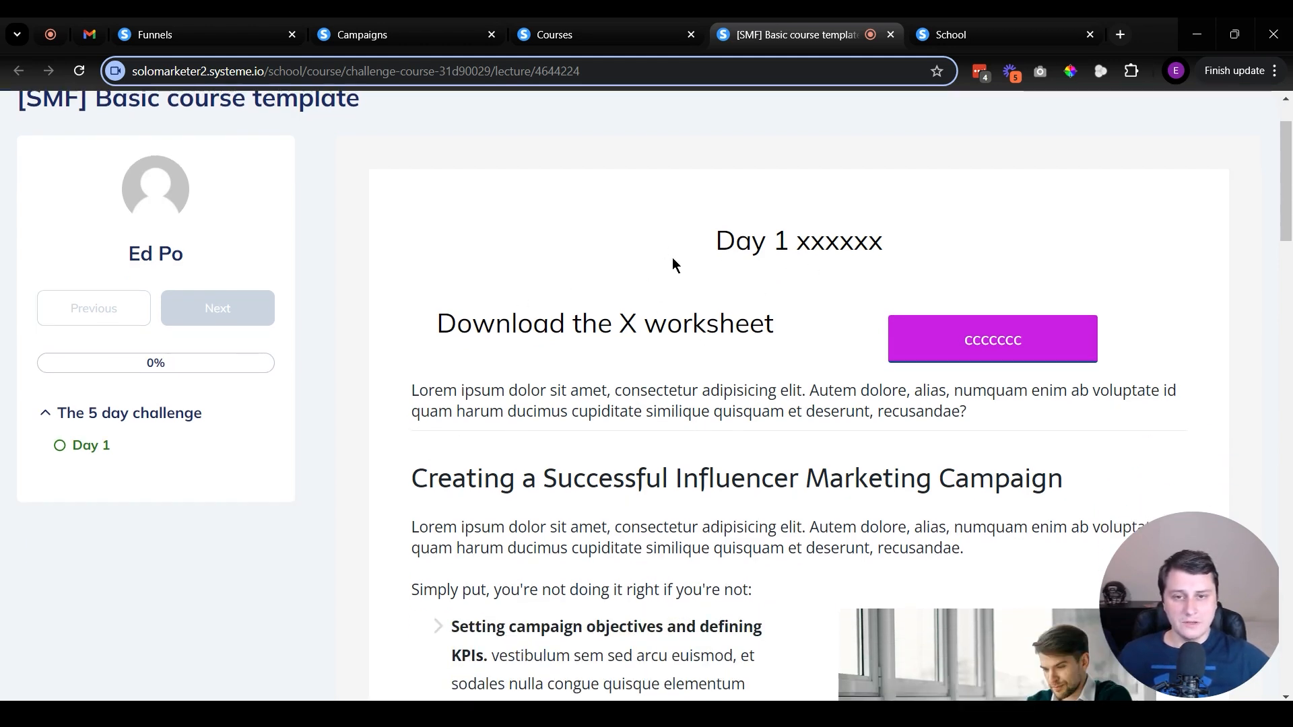
{"action": "middle_click", "coordinate": [748, 17]}
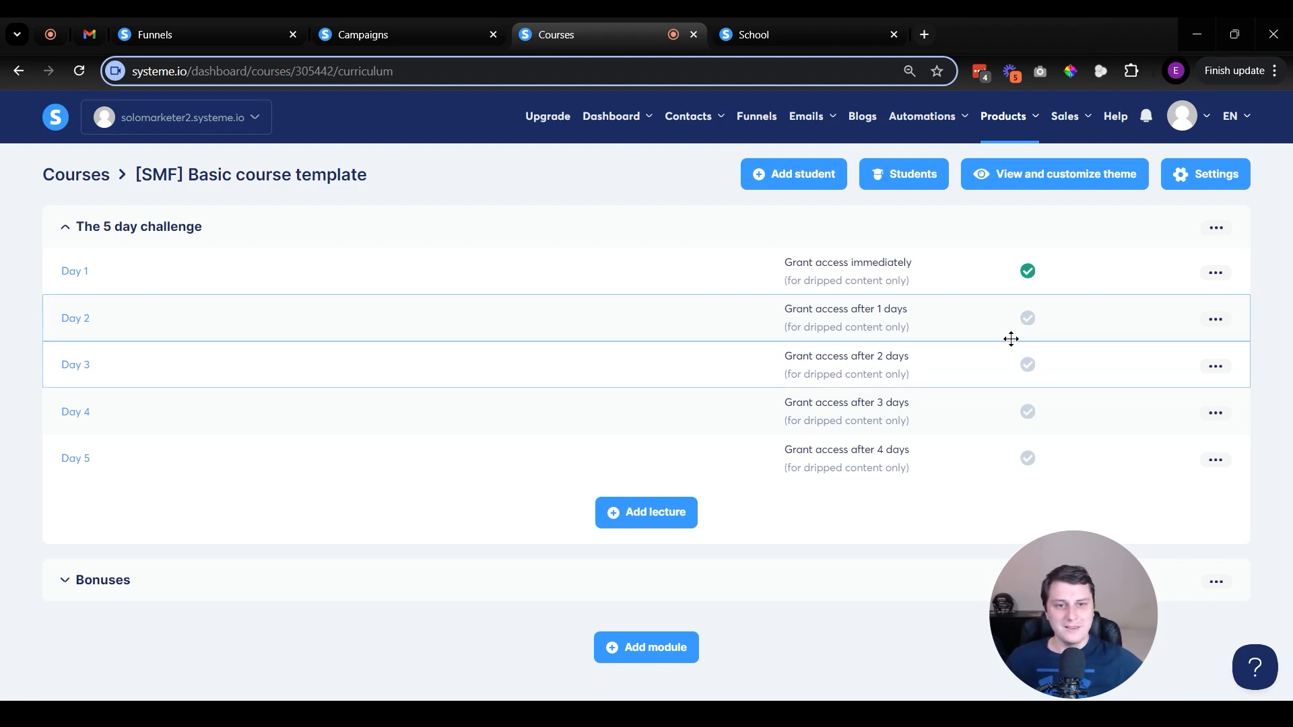
{"action": "left_click", "coordinate": [101, 580]}
{"action": "scroll", "coordinate": [551, 202], "scroll_direction": "down", "scroll_amount": 3}
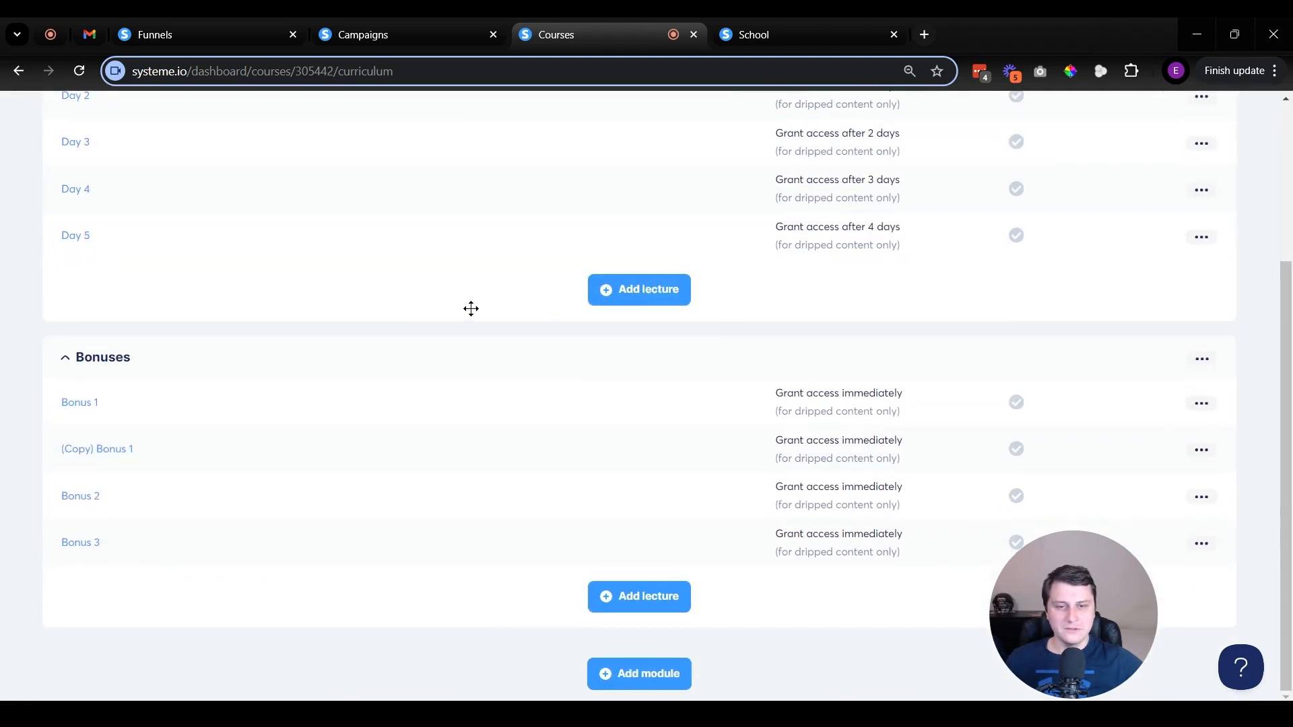
{"action": "scroll", "coordinate": [471, 310], "scroll_direction": "up", "scroll_amount": 3}
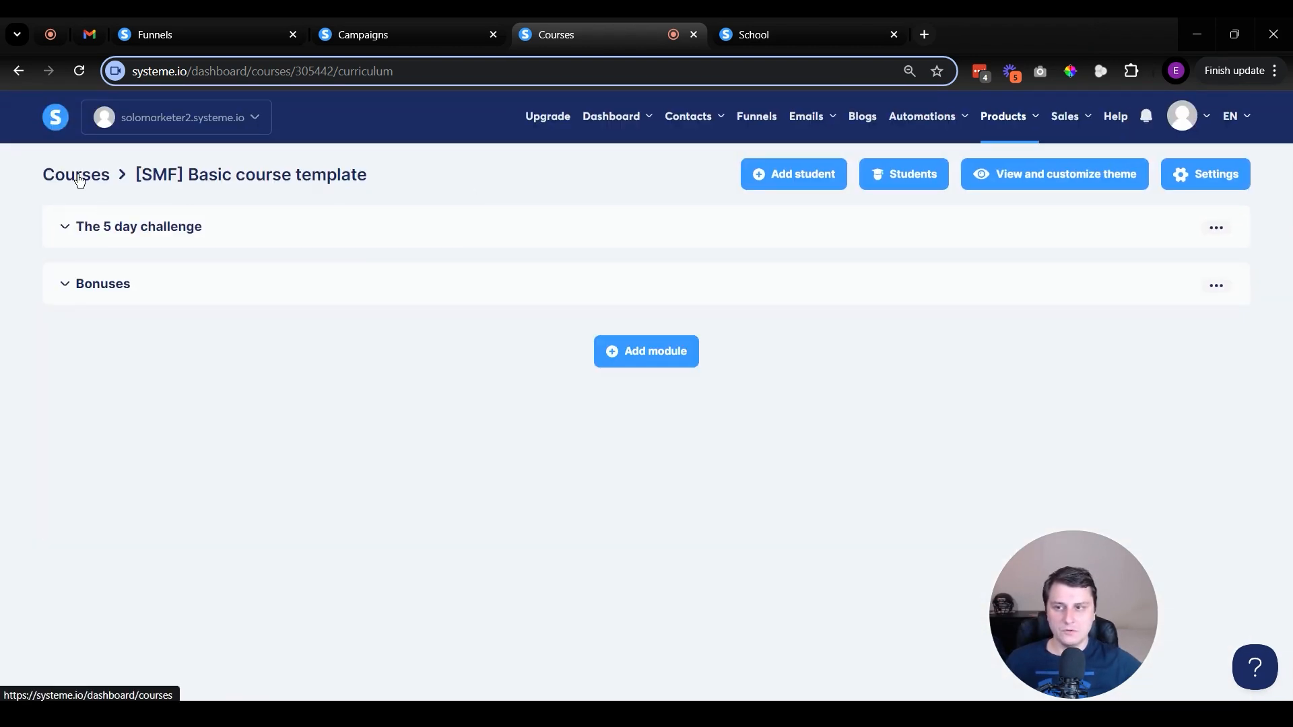
Return to the list of courses and check the status and available actions of the [SMF] Basic course template.
{"action": "left_click", "coordinate": [79, 176]}
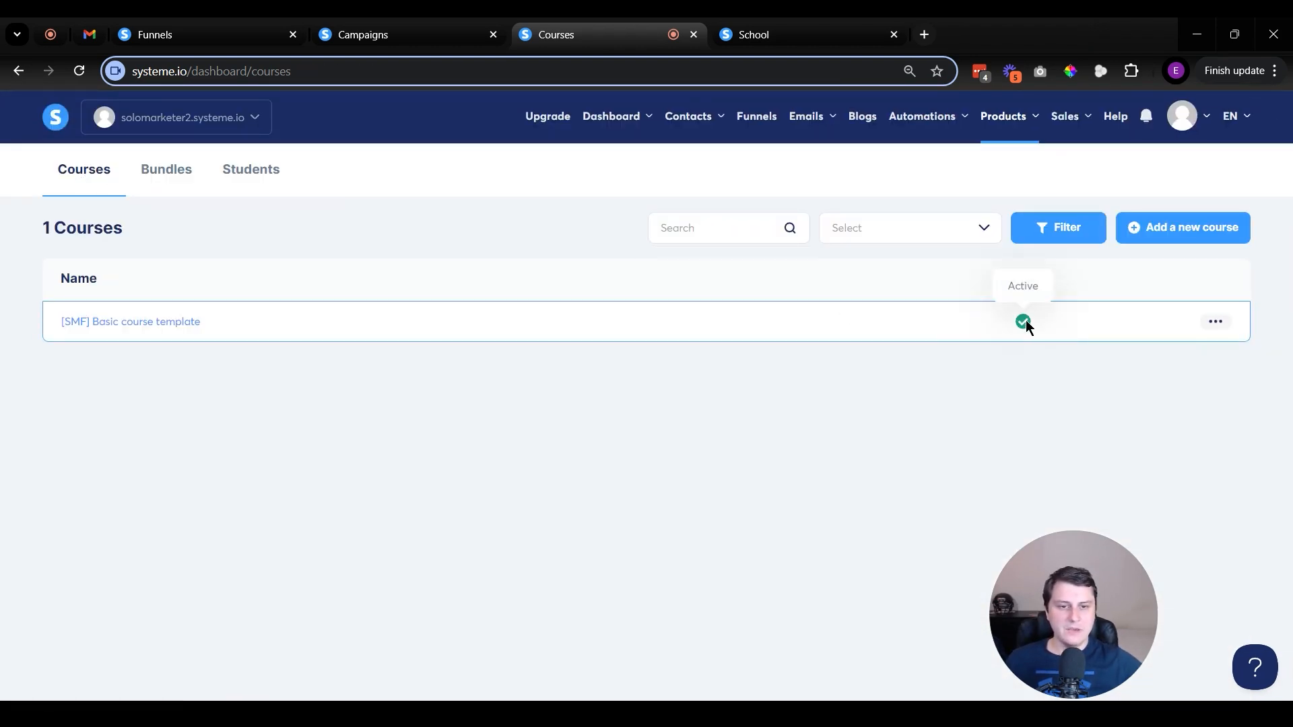
{"action": "left_click", "coordinate": [1216, 323]}
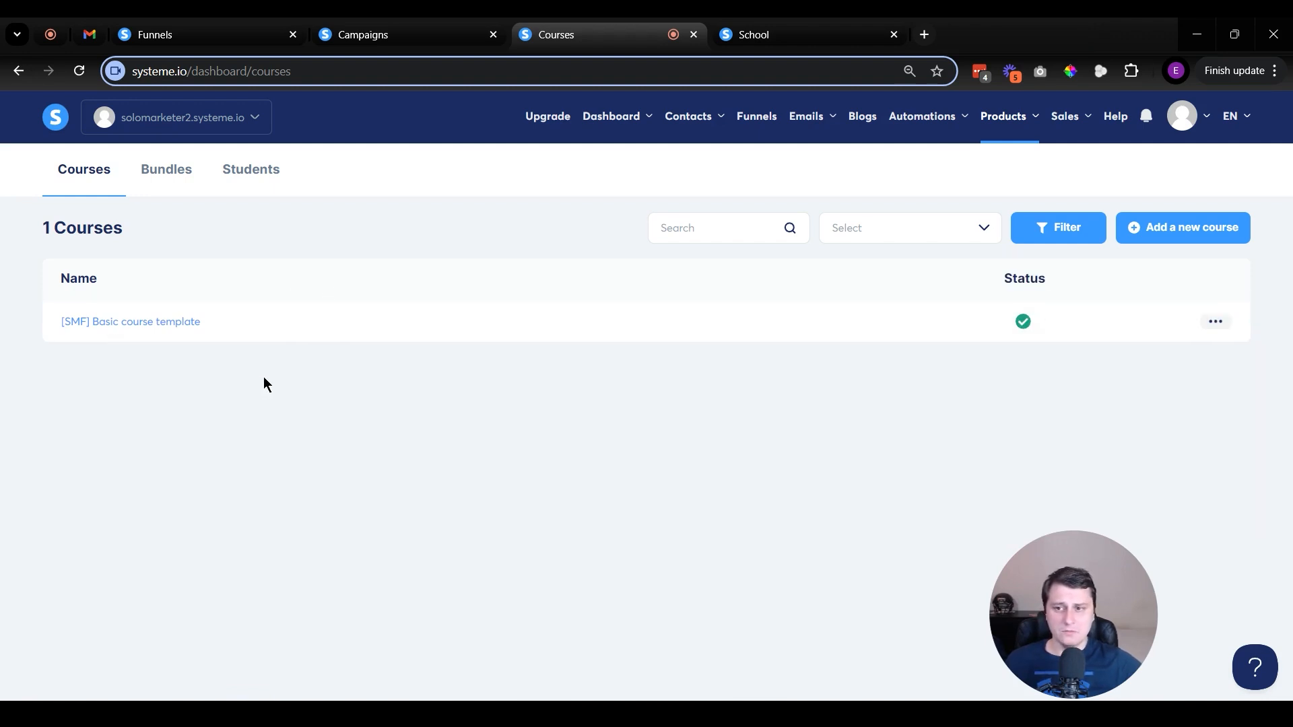
Switch to the email campaigns and open the "Thank you so much for purchasing!" email in the [SMF] Basic Sale Confirmation Email campaign.
{"action": "left_click", "coordinate": [431, 23]}
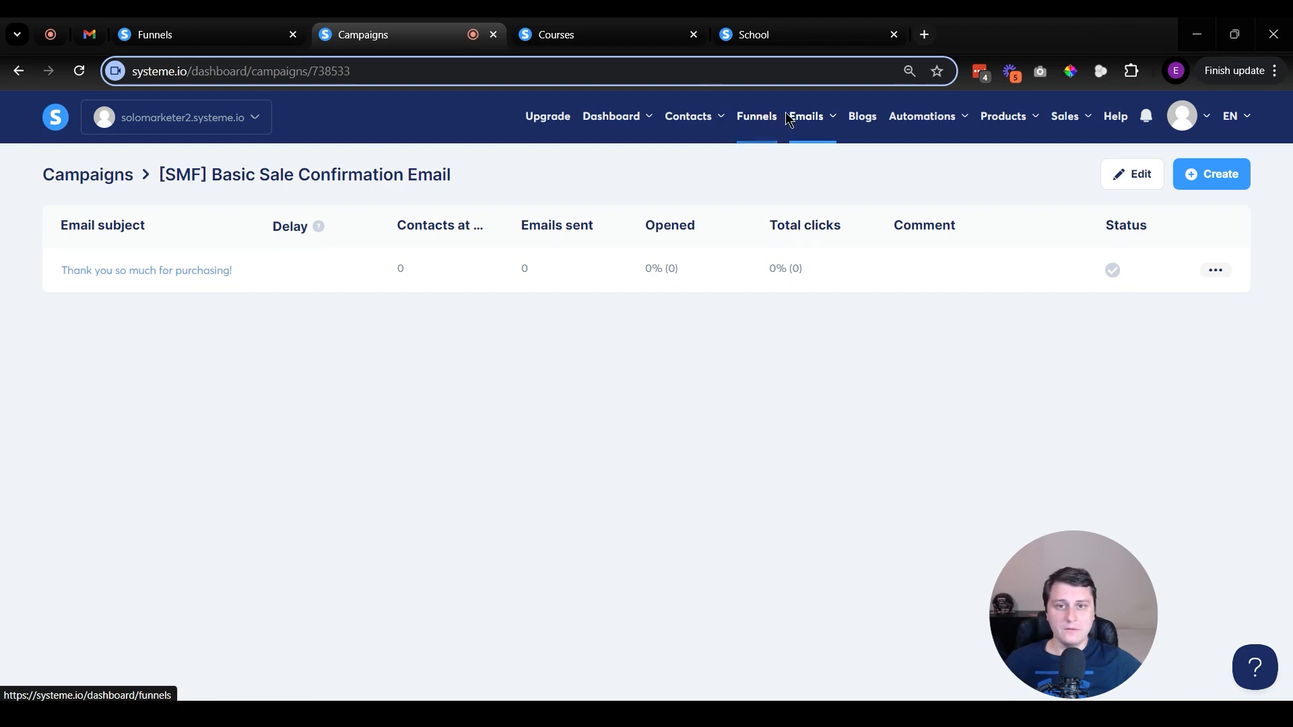
{"action": "mouse_move", "coordinate": [808, 116]}
{"action": "left_click", "coordinate": [813, 184]}
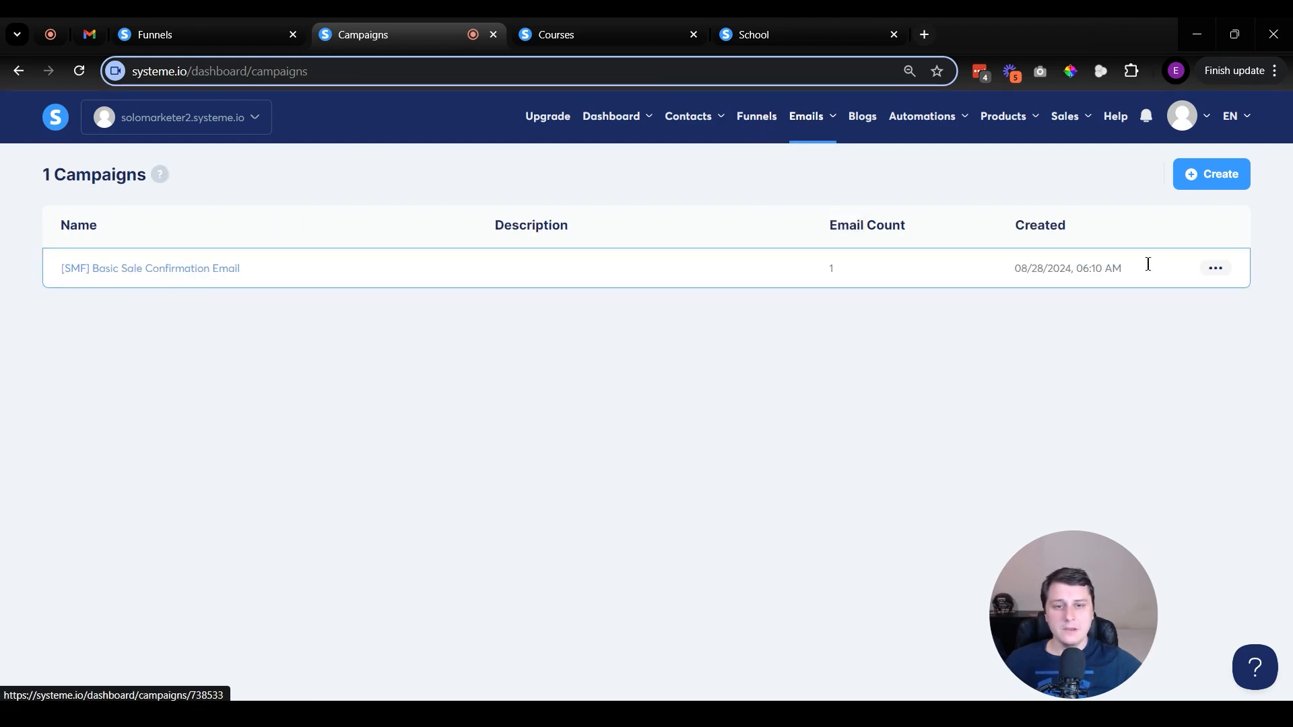
{"action": "left_click", "coordinate": [1215, 268]}
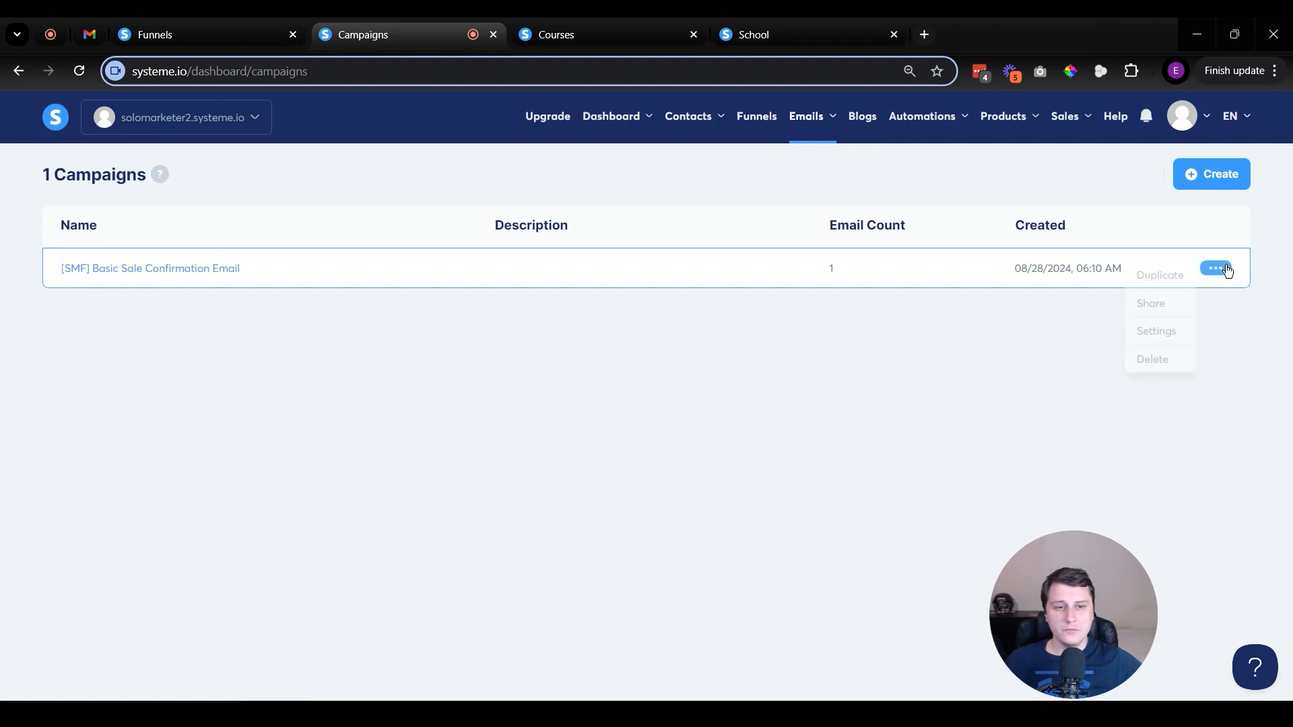
{"action": "left_click", "coordinate": [149, 269]}
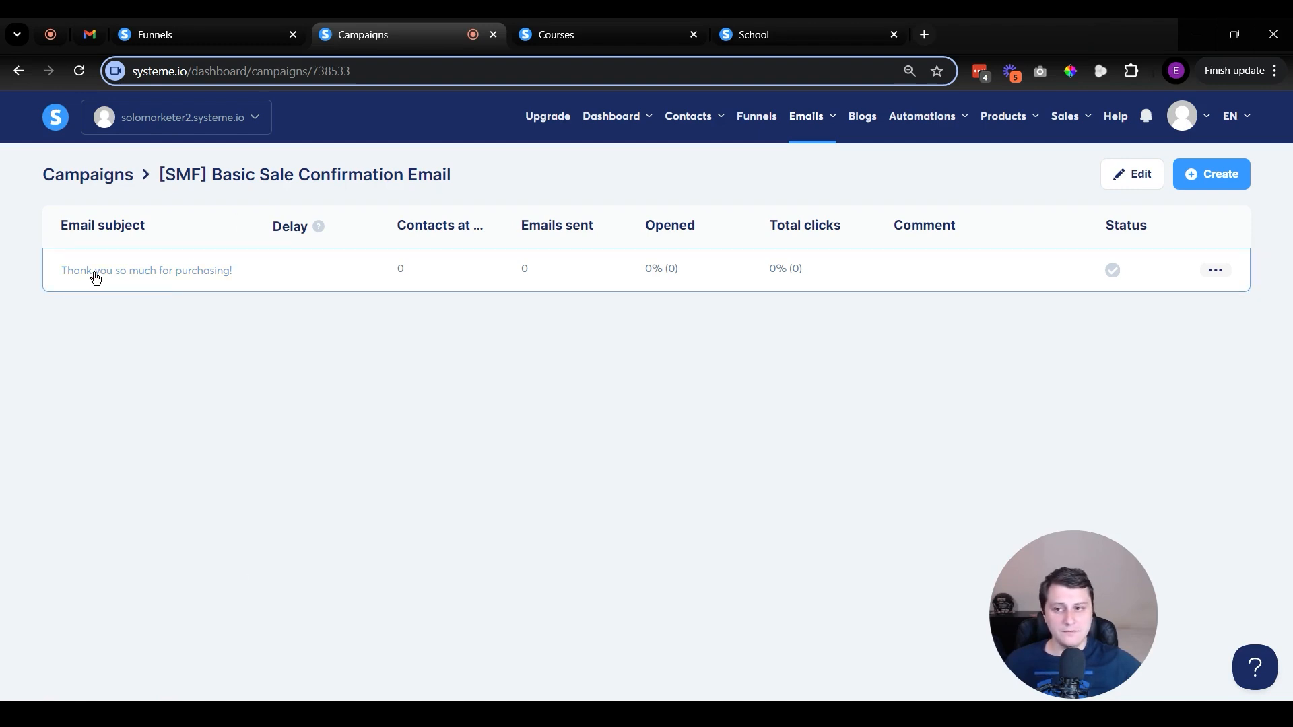
{"action": "left_click", "coordinate": [197, 270]}
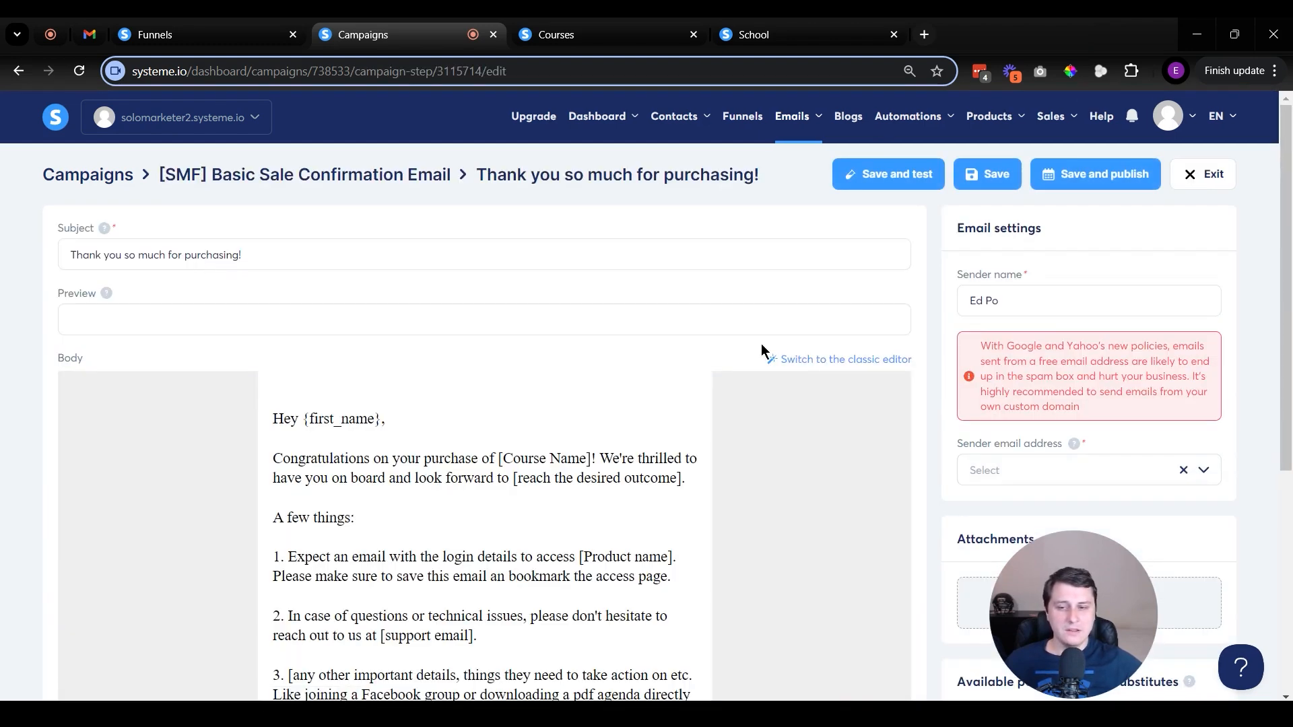
Review the subject line and body text of the purchase confirmation email.
{"action": "scroll", "coordinate": [613, 410], "scroll_direction": "down", "scroll_amount": 2}
{"action": "scroll", "coordinate": [476, 347], "scroll_direction": "up", "scroll_amount": 2}
{"action": "left_click_drag", "start_coordinate": [255, 259], "coordinate": [2, 271]}
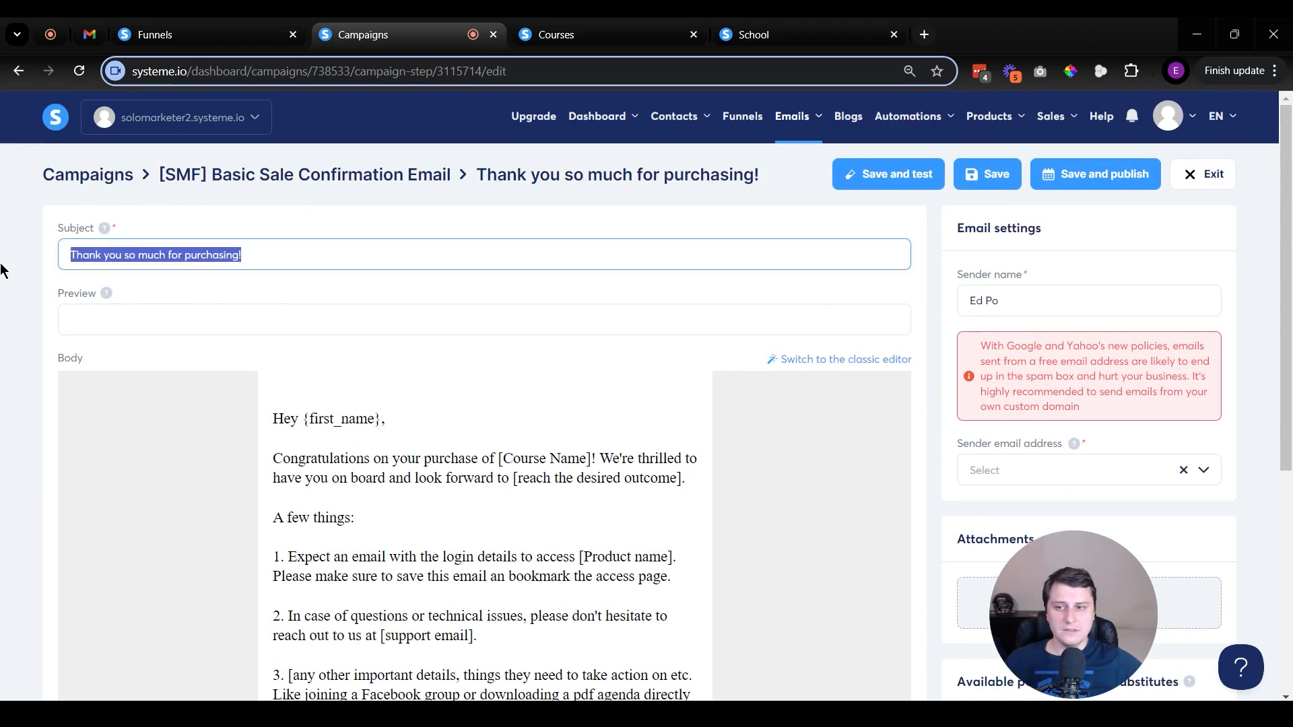
{"action": "left_click", "coordinate": [27, 382]}
{"action": "scroll", "coordinate": [234, 406], "scroll_direction": "down", "scroll_amount": 2}
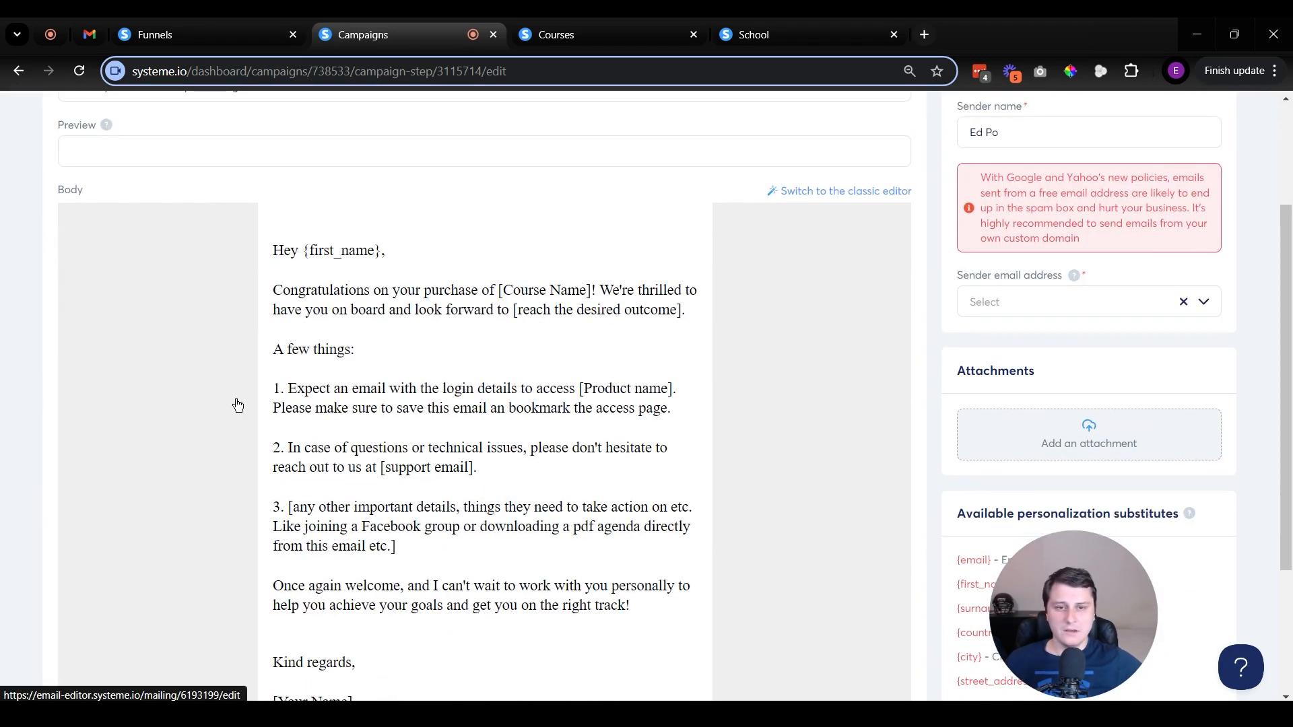
Open the email body in the email editor and replace the [Course Name] placeholder with "Your Course name".
{"action": "left_click", "coordinate": [494, 366]}
{"action": "left_click", "coordinate": [734, 178]}
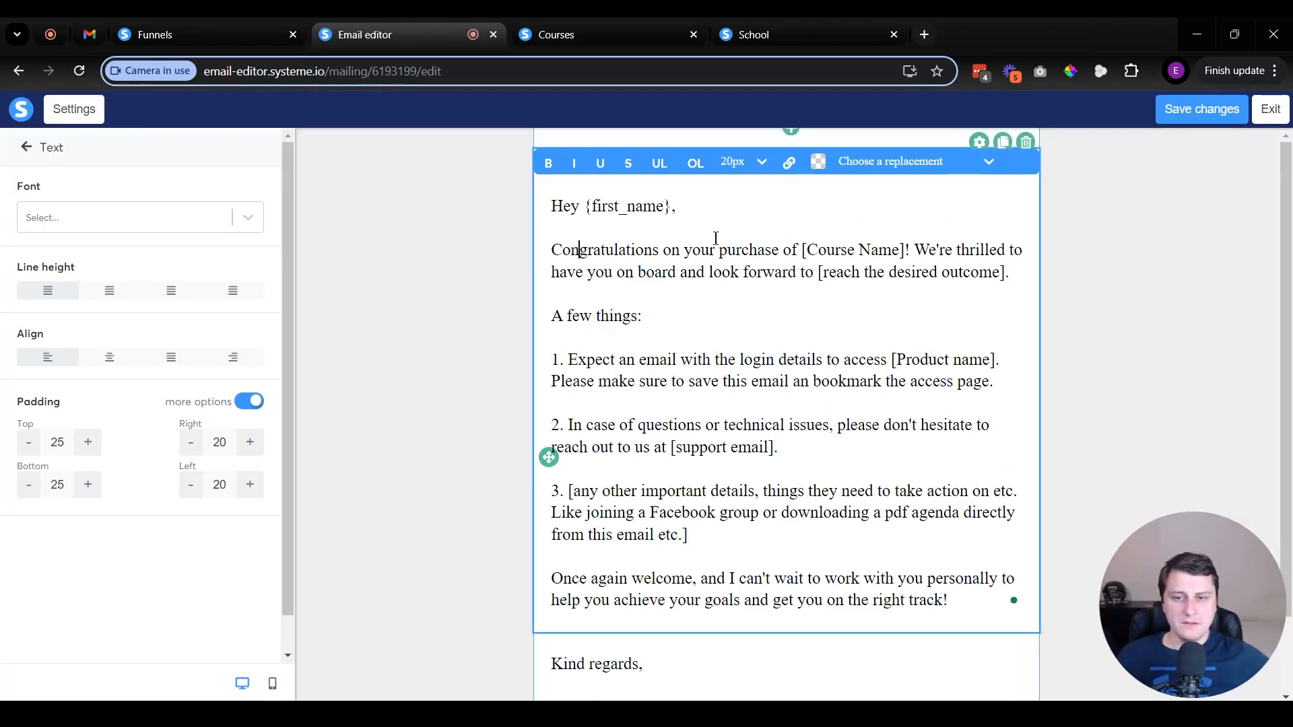
{"action": "left_click_drag", "start_coordinate": [803, 251], "coordinate": [904, 251]}
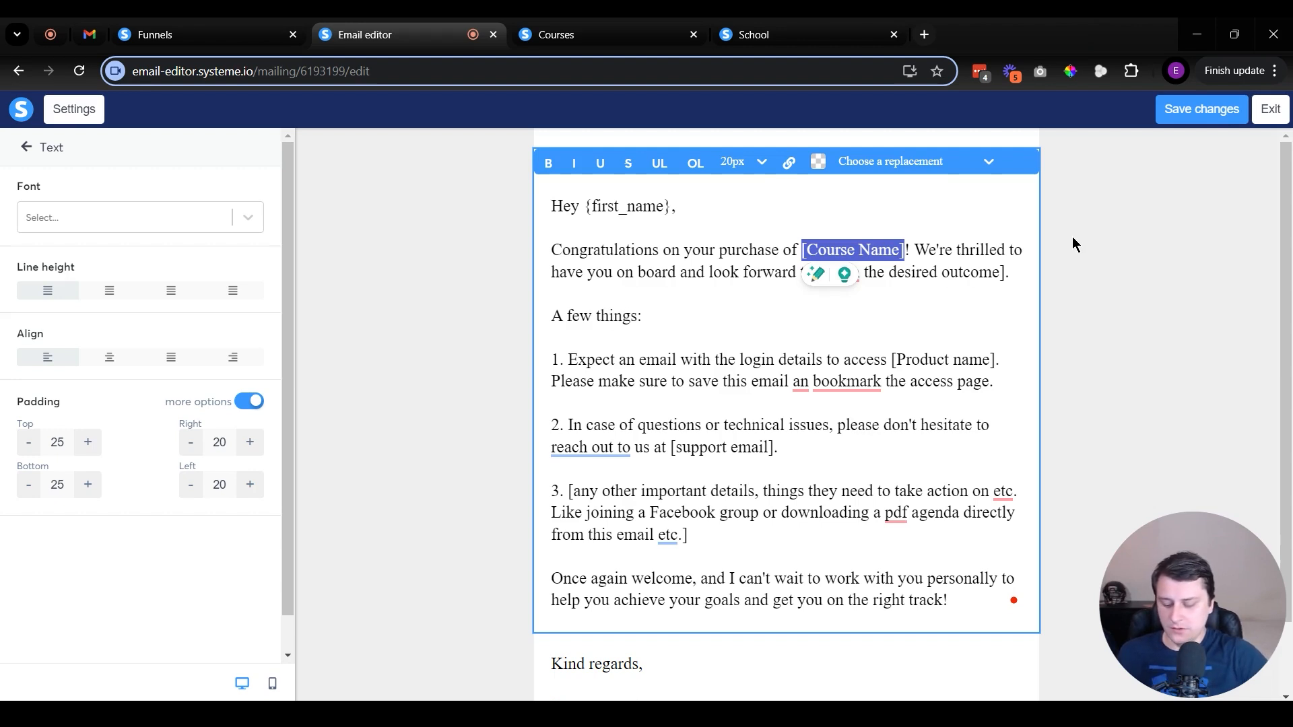
{"action": "key", "text": "BackSpace"}
{"action": "type", "text": "Your C"}
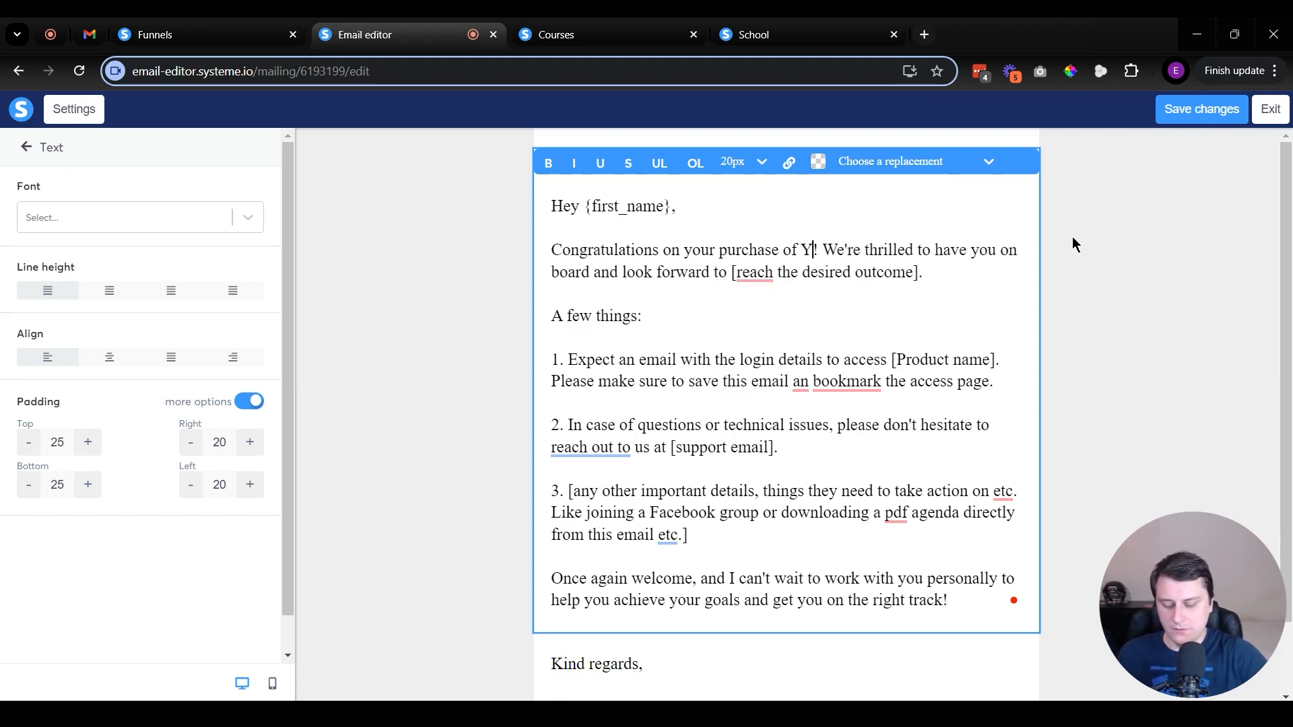
{"action": "type", "text": "ourse name"}
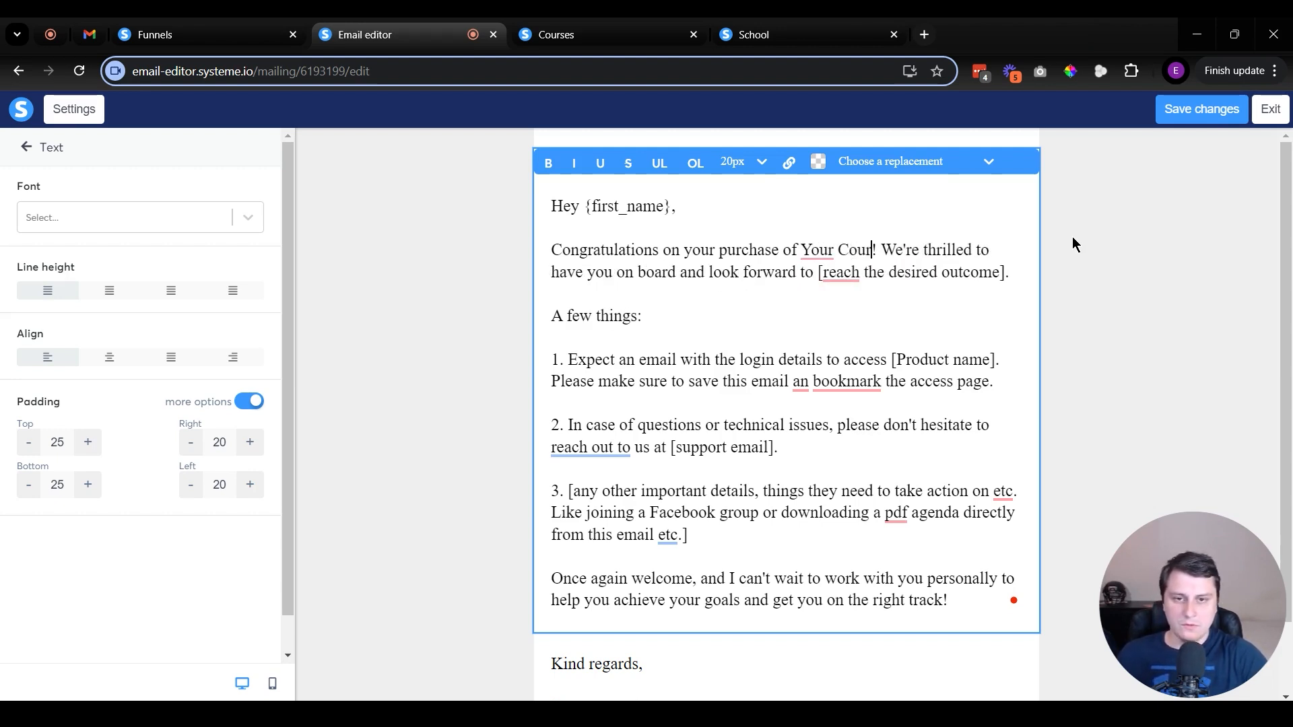
Highlight the inserted course name and read through the email text down to the signature.
{"action": "key", "text": "shift+Left"}
{"action": "key", "text": "shift+Left"}
{"action": "key", "text": "shift+Left"}
{"action": "key", "text": "shift+Left"}
{"action": "key", "text": "shift+Left"}
{"action": "key", "text": "shift+Left"}
{"action": "key", "text": "shift+Left"}
{"action": "key", "text": "shift+Left"}
{"action": "key", "text": "shift+Left"}
{"action": "key", "text": "shift+Left"}
{"action": "key", "text": "shift+Left"}
{"action": "key", "text": "shift+Left"}
{"action": "key", "text": "shift+Left"}
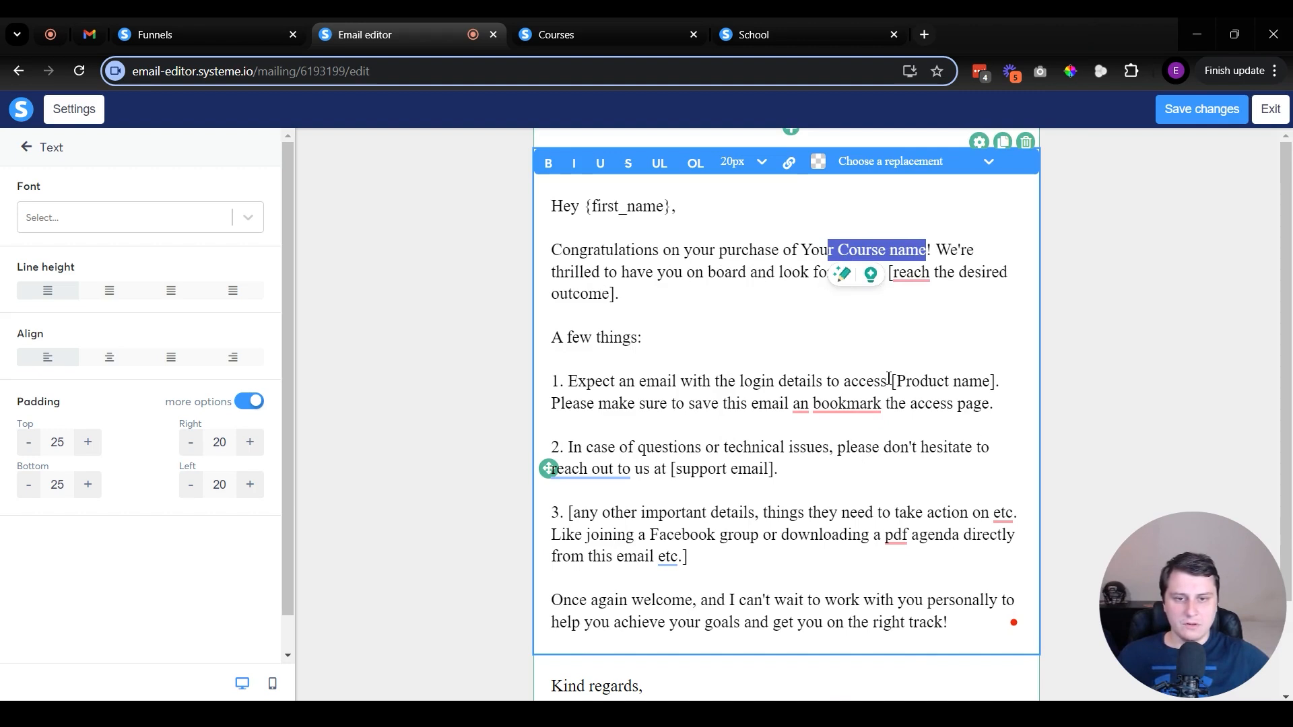
{"action": "left_click", "coordinate": [998, 426]}
{"action": "scroll", "coordinate": [1000, 429], "scroll_direction": "down", "scroll_amount": 2}
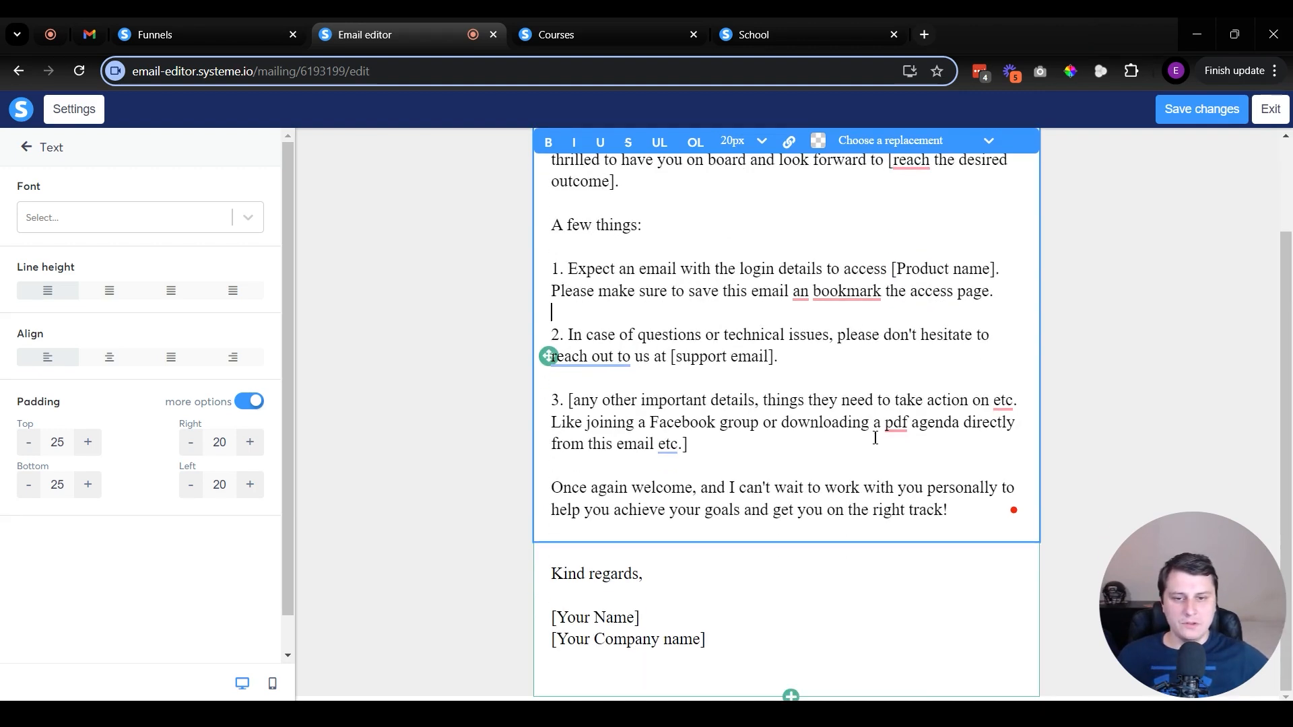
{"action": "scroll", "coordinate": [857, 407], "scroll_direction": "up", "scroll_amount": 2}
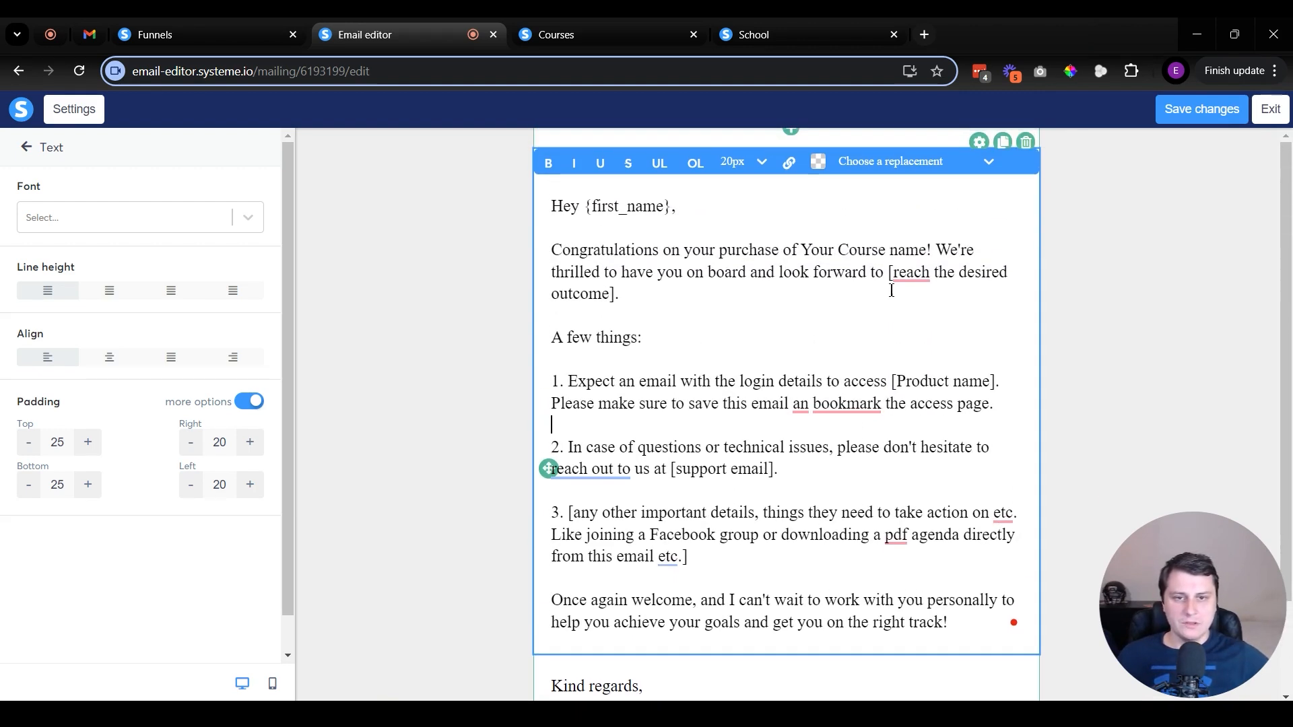
{"action": "left_click", "coordinate": [799, 251]}
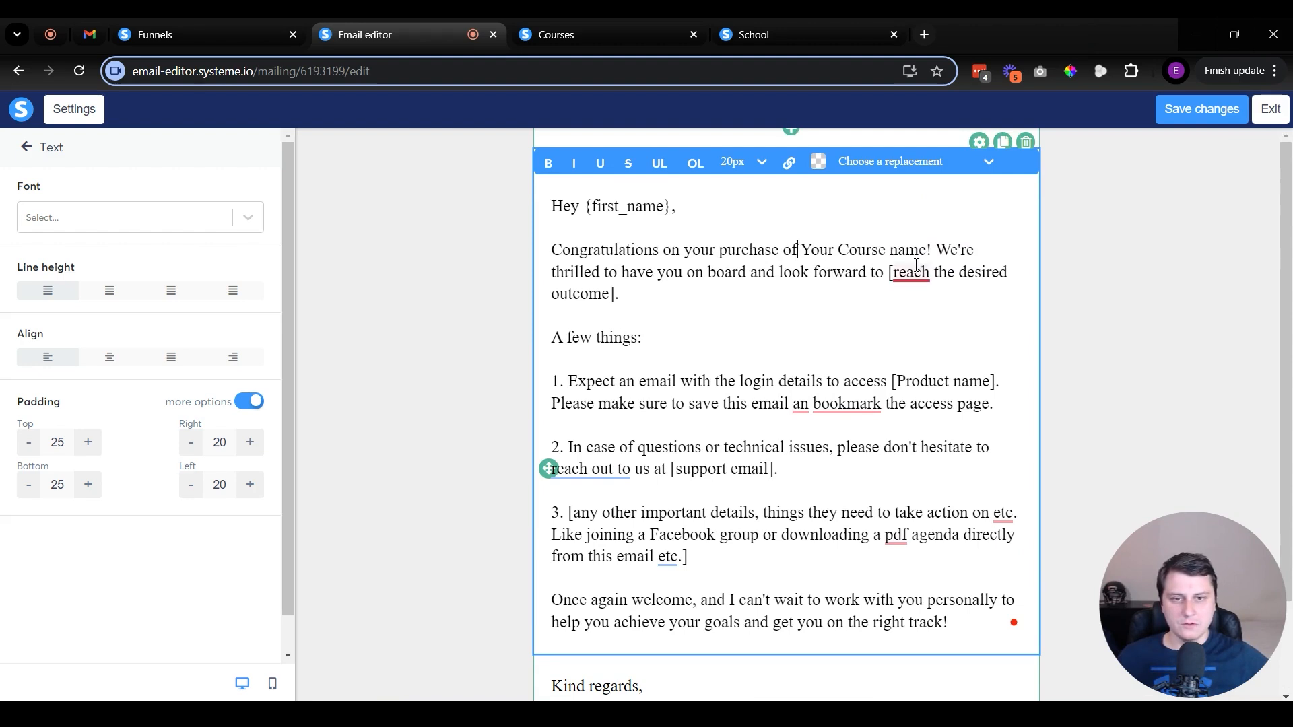
Examine the placeholders for the desired outcome, the support email and the other important details in the email body.
{"action": "mouse_move", "coordinate": [894, 276]}
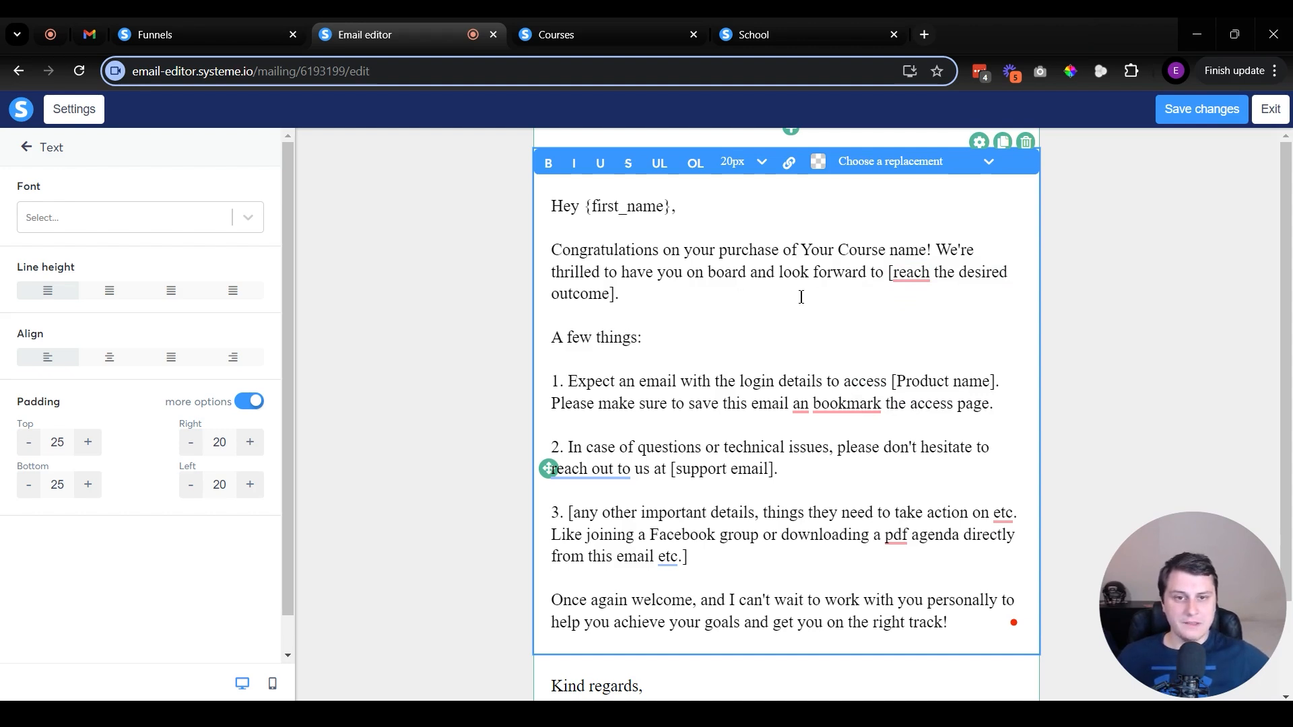
{"action": "left_click_drag", "start_coordinate": [888, 270], "coordinate": [877, 286]}
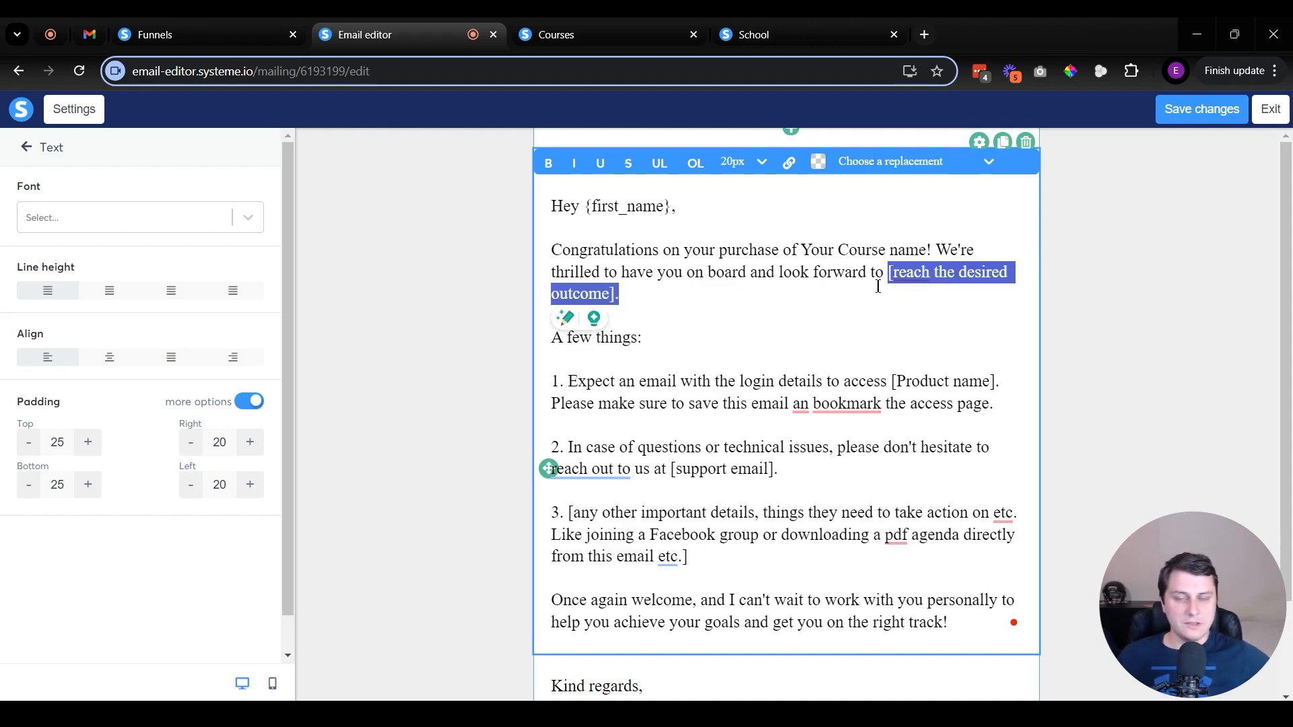
{"action": "left_click", "coordinate": [842, 306]}
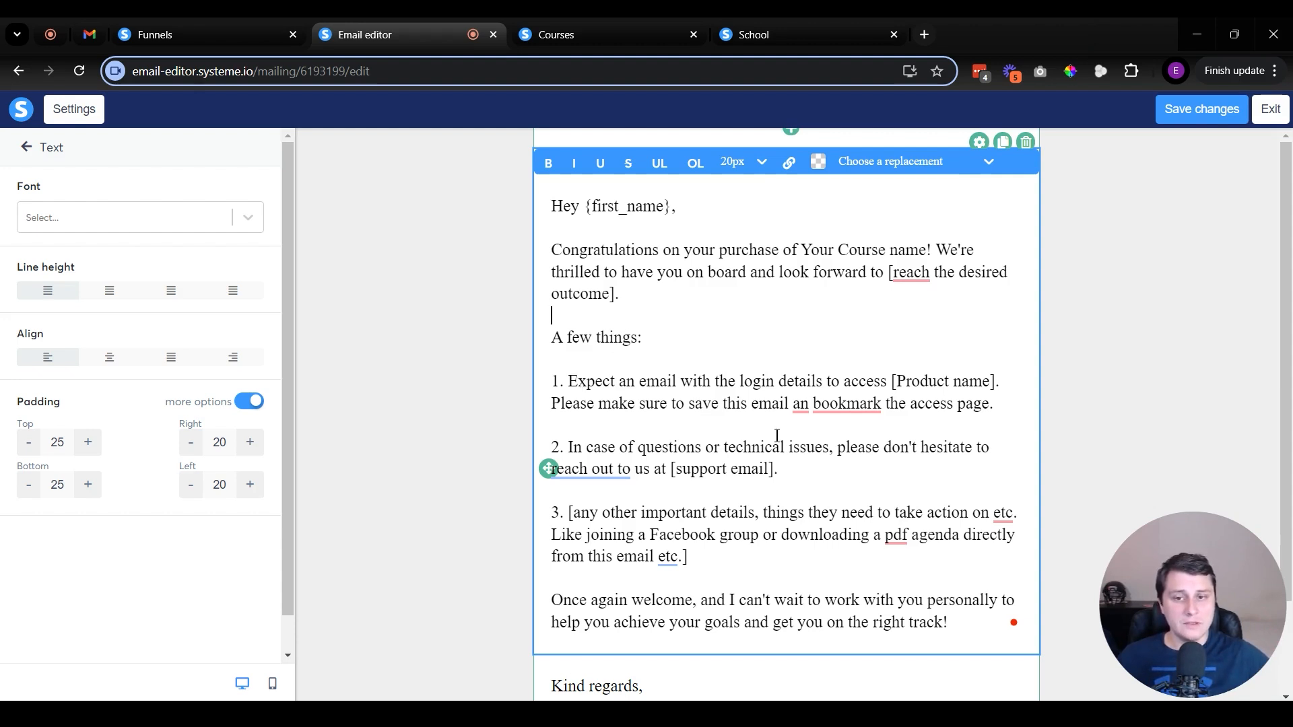
{"action": "left_click_drag", "start_coordinate": [568, 447], "coordinate": [781, 470]}
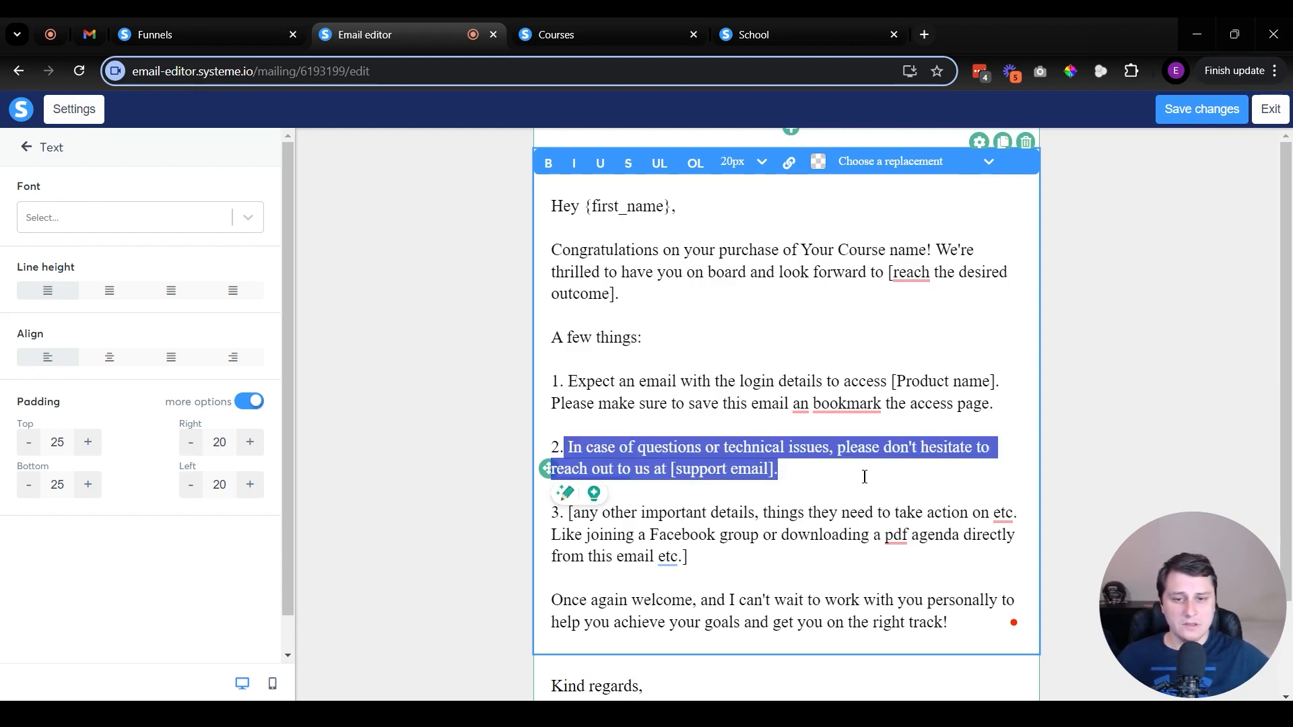
{"action": "left_click", "coordinate": [781, 470]}
{"action": "left_click_drag", "start_coordinate": [671, 472], "coordinate": [780, 475]}
{"action": "left_click", "coordinate": [865, 486]}
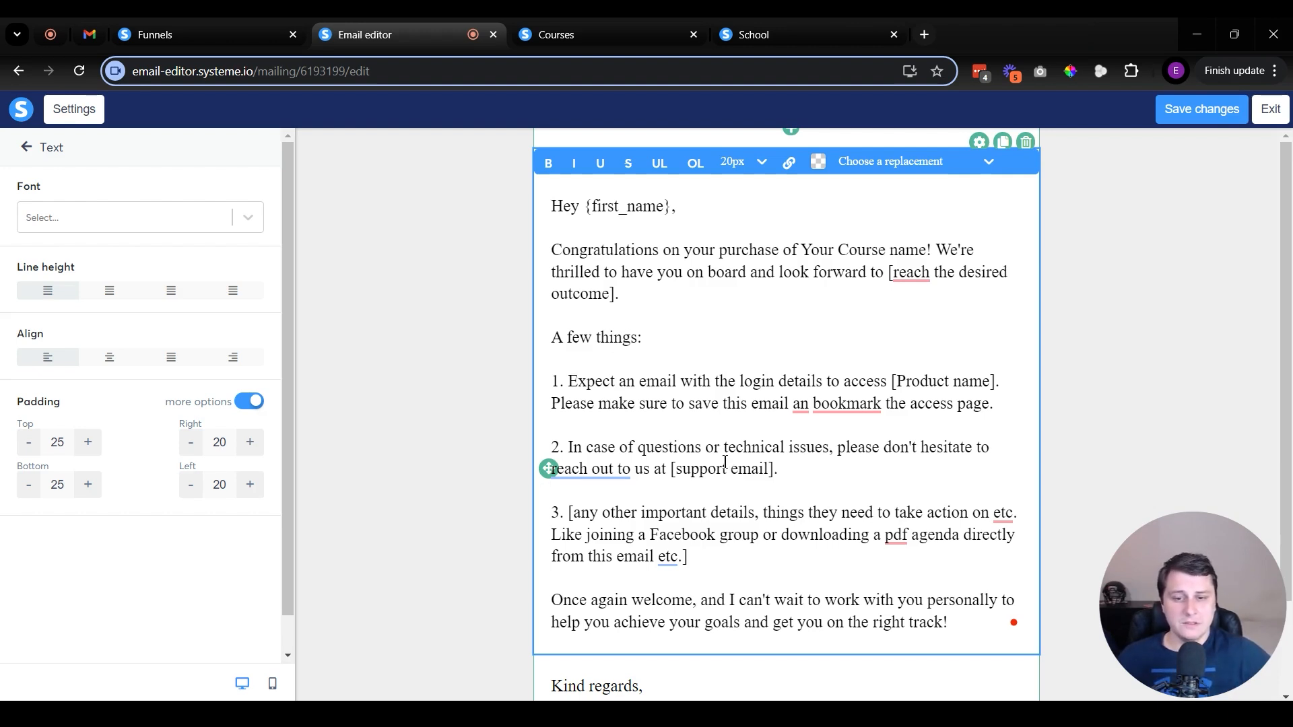
{"action": "left_click_drag", "start_coordinate": [568, 513], "coordinate": [723, 545]}
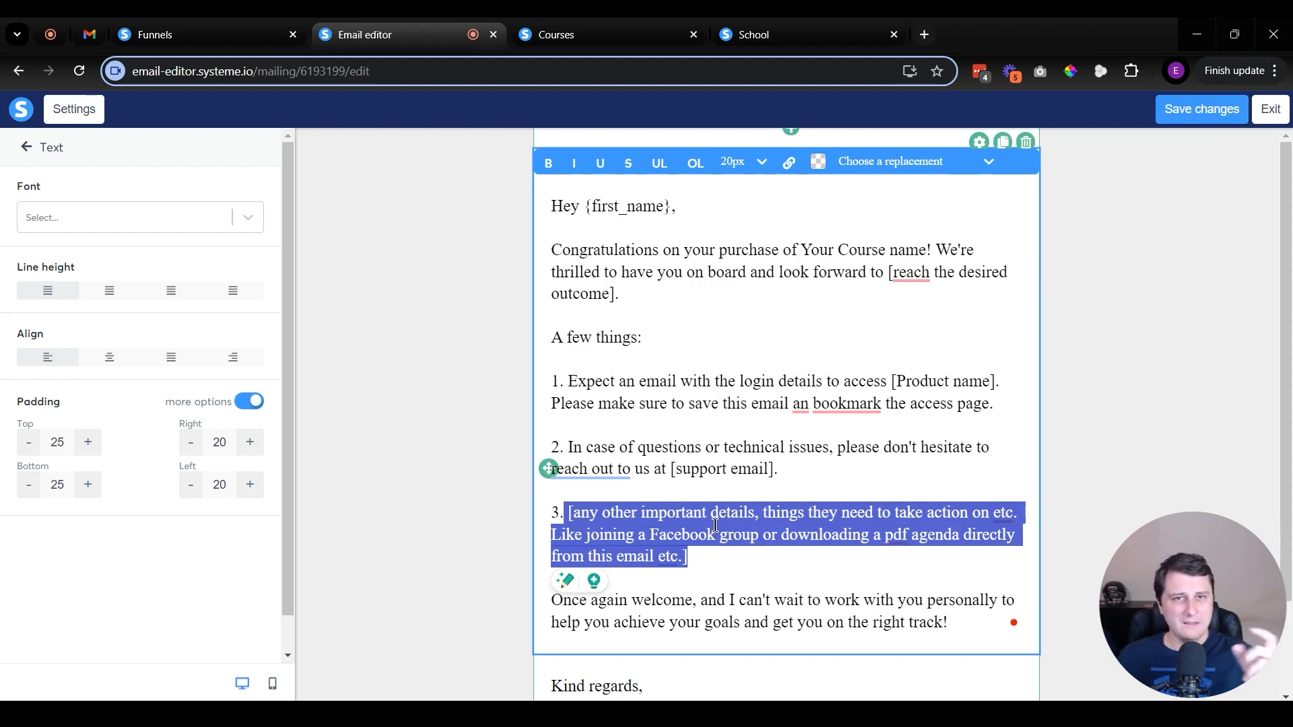
{"action": "left_click", "coordinate": [658, 523]}
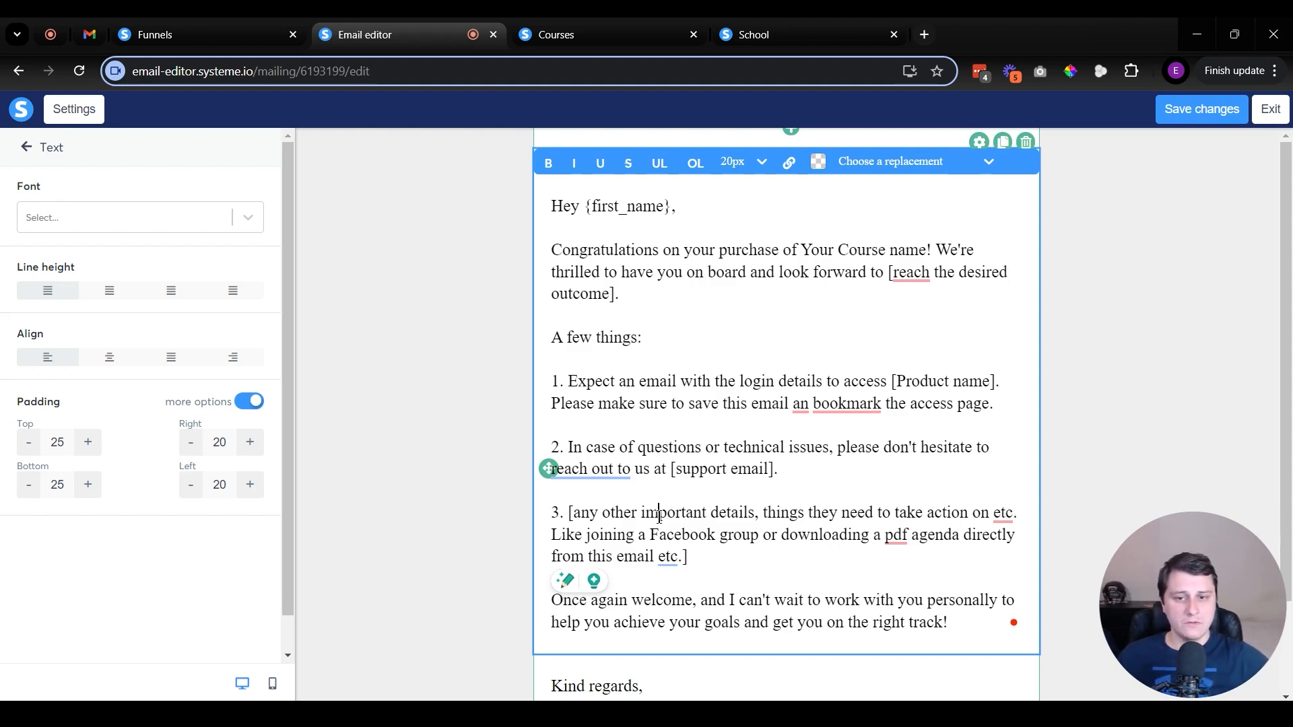
{"action": "left_click_drag", "start_coordinate": [688, 556], "coordinate": [572, 504]}
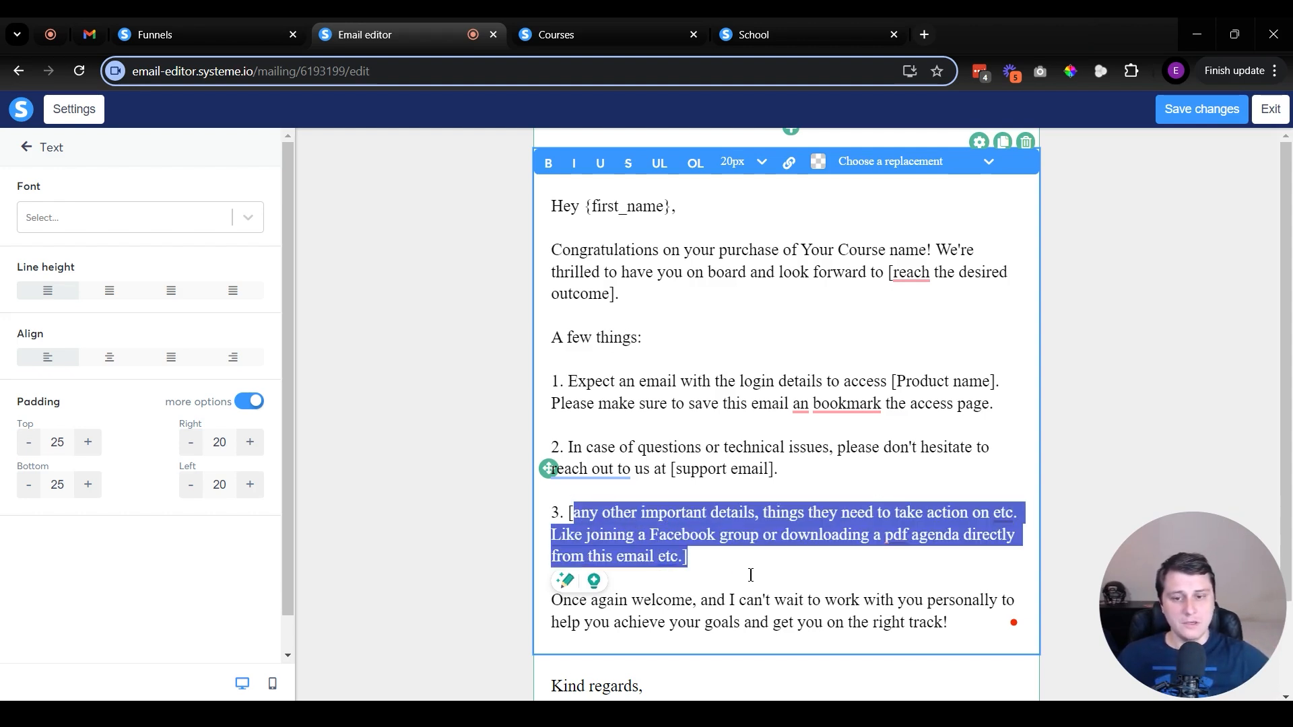
Exit the email editor without saving the changes to the body.
{"action": "scroll", "coordinate": [751, 575], "scroll_direction": "down", "scroll_amount": 2}
{"action": "left_click", "coordinate": [841, 655]}
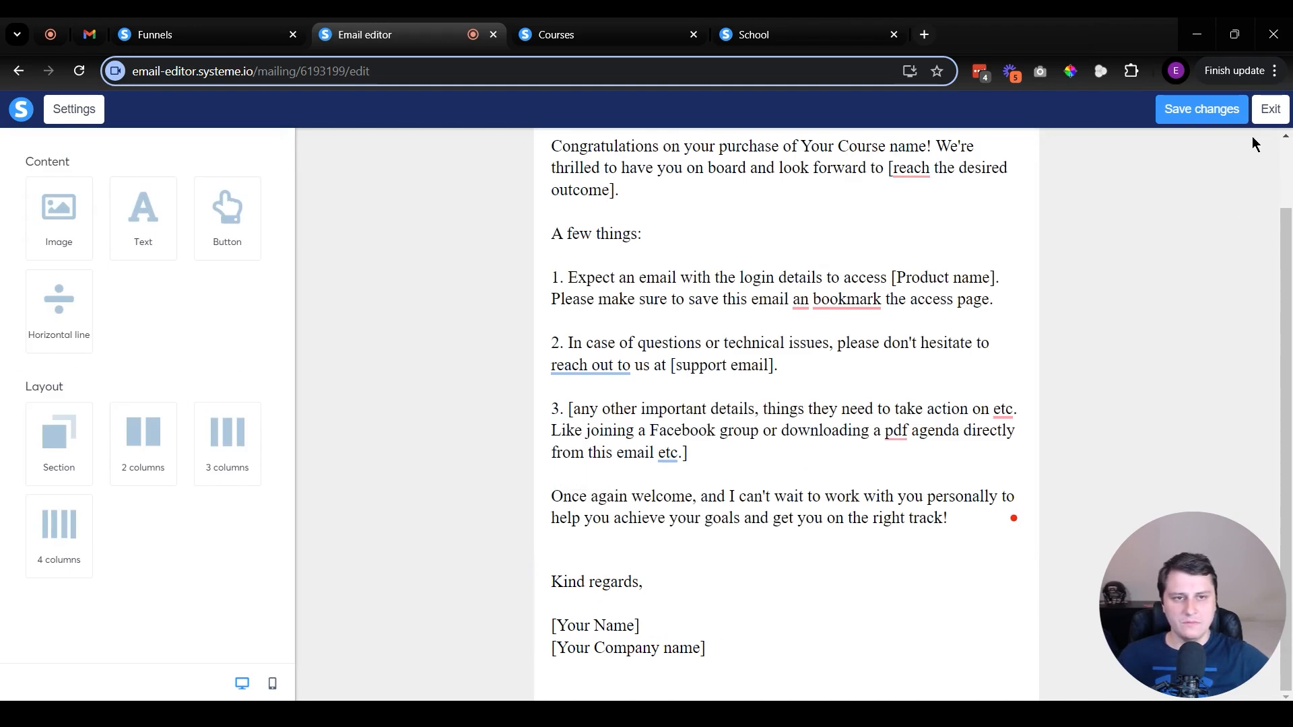
{"action": "left_click", "coordinate": [1269, 110]}
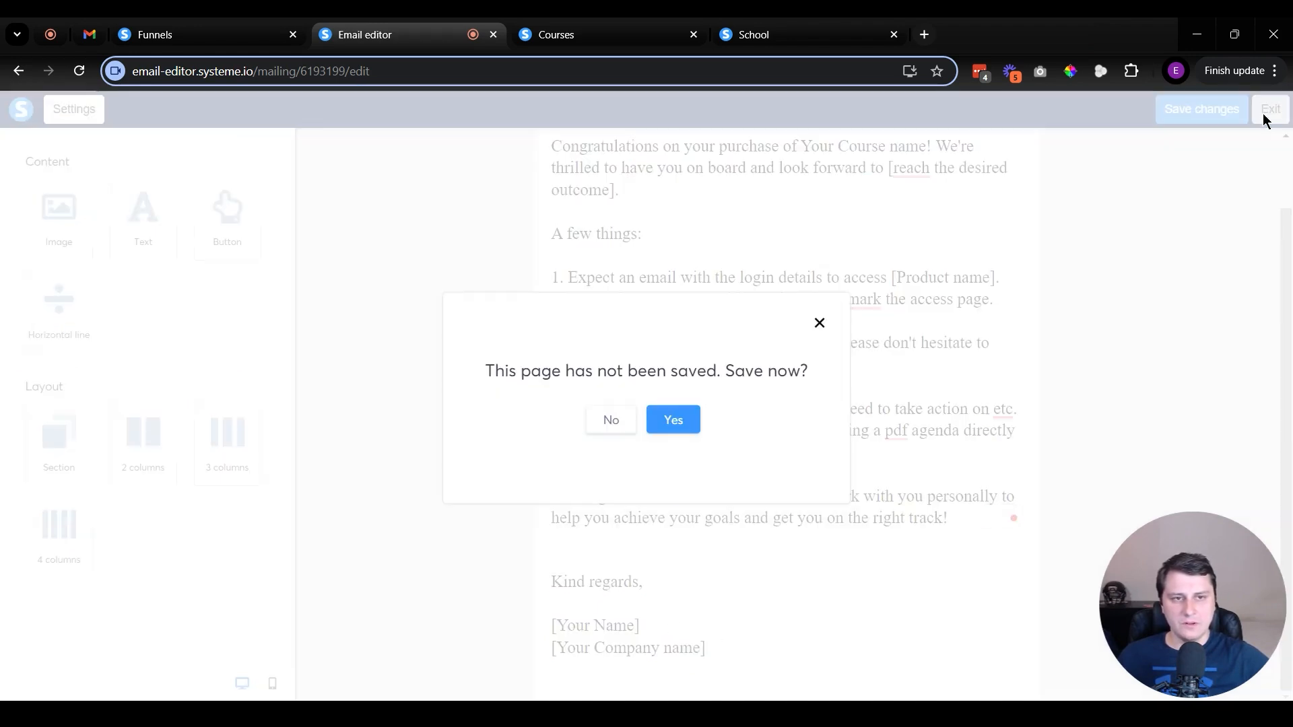
{"action": "left_click", "coordinate": [611, 420]}
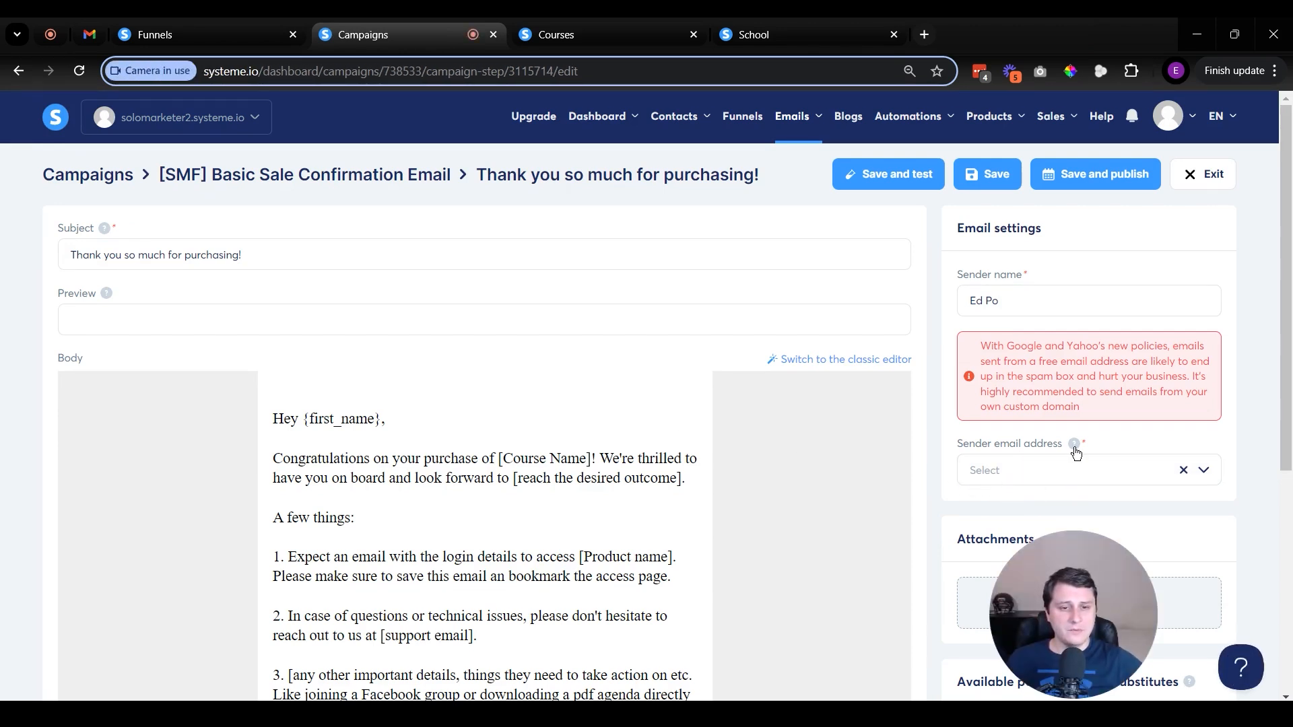
Review the email's sender settings and the body down to its footer.
{"action": "mouse_move", "coordinate": [1076, 450]}
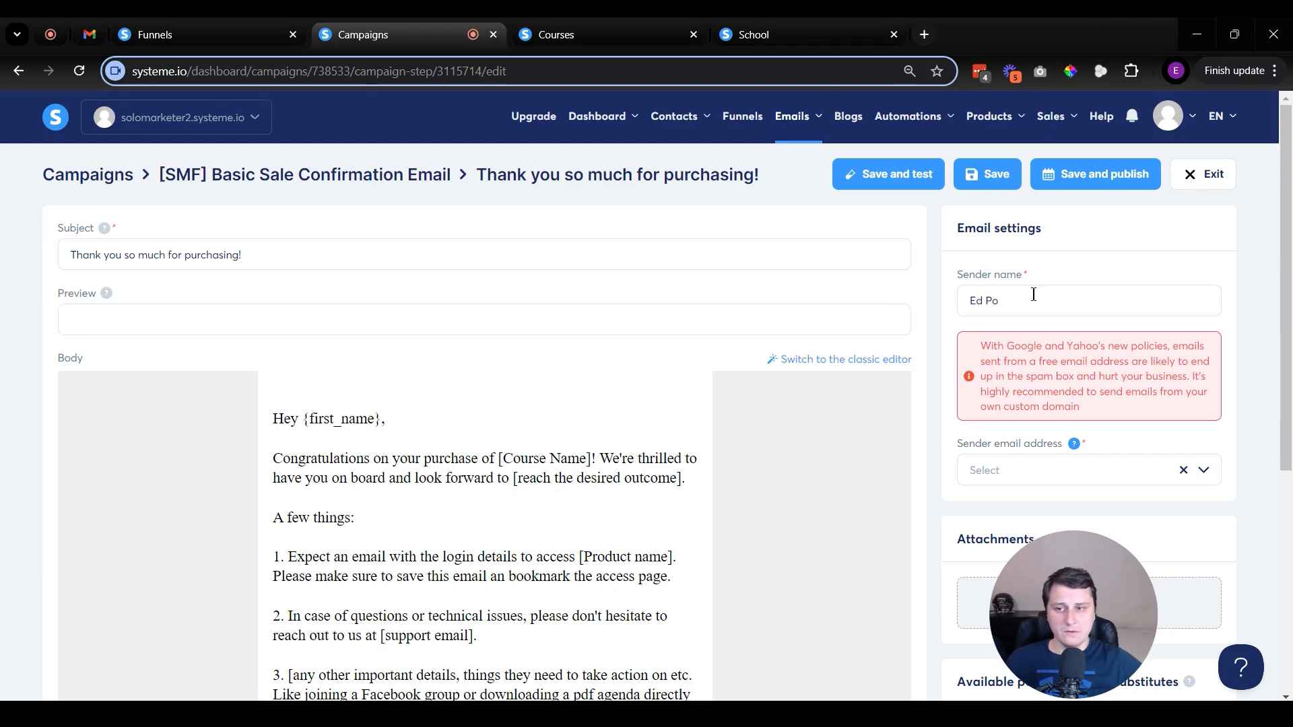
{"action": "scroll", "coordinate": [674, 411], "scroll_direction": "down", "scroll_amount": 5}
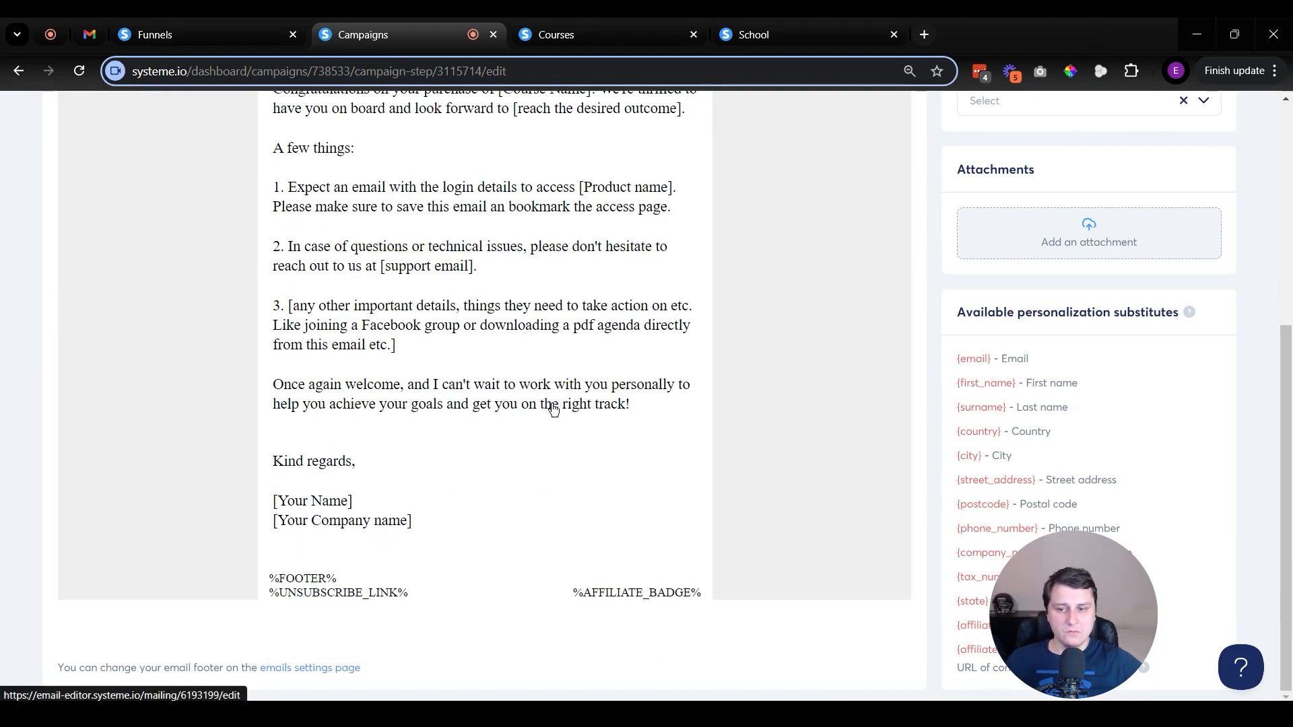
{"action": "scroll", "coordinate": [548, 407], "scroll_direction": "up", "scroll_amount": 5}
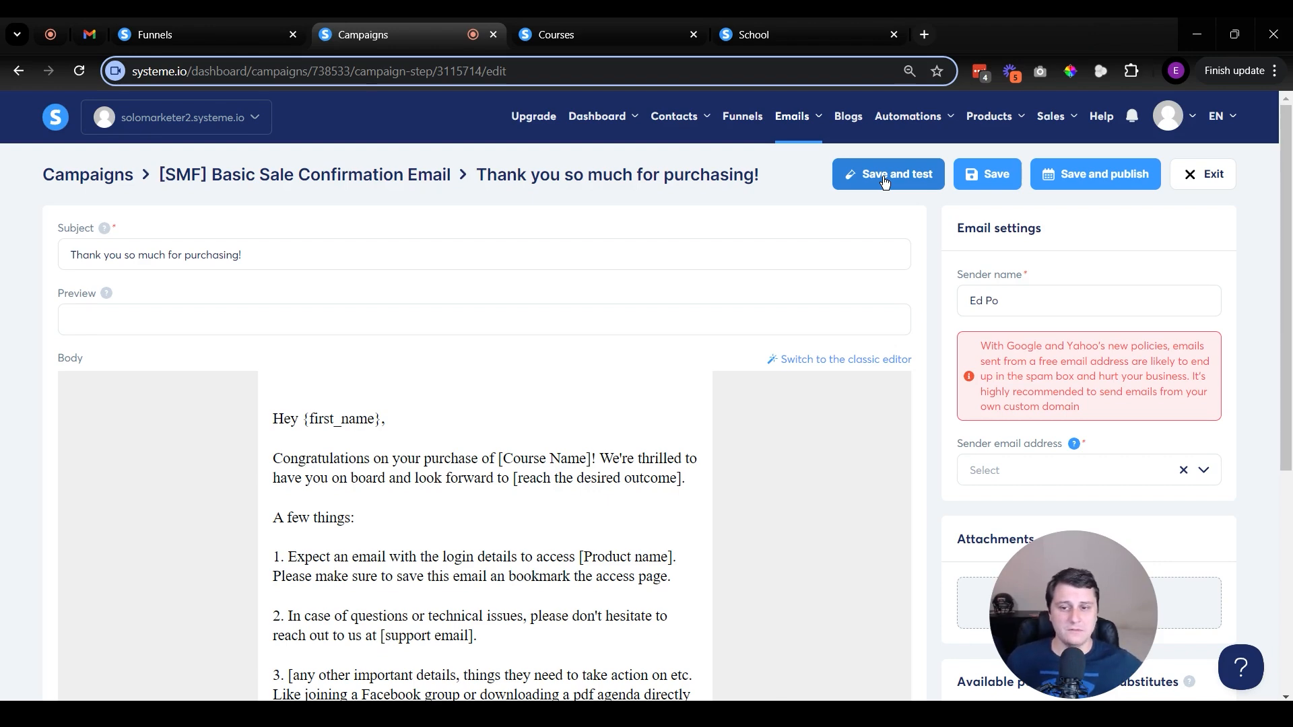
Try to save and publish the "Thank you so much for purchasing!" email with a sending delay of 0 days.
{"action": "scroll", "coordinate": [401, 438], "scroll_direction": "down", "scroll_amount": 5}
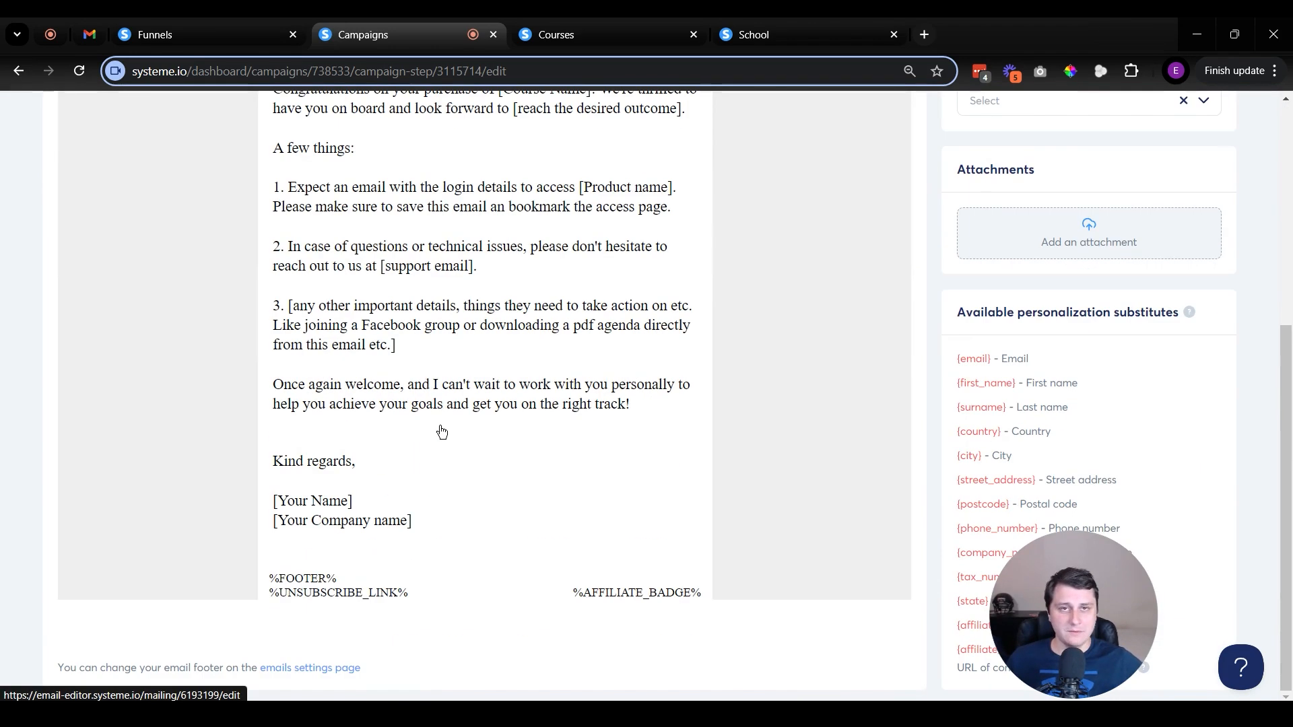
{"action": "scroll", "coordinate": [441, 431], "scroll_direction": "up", "scroll_amount": 5}
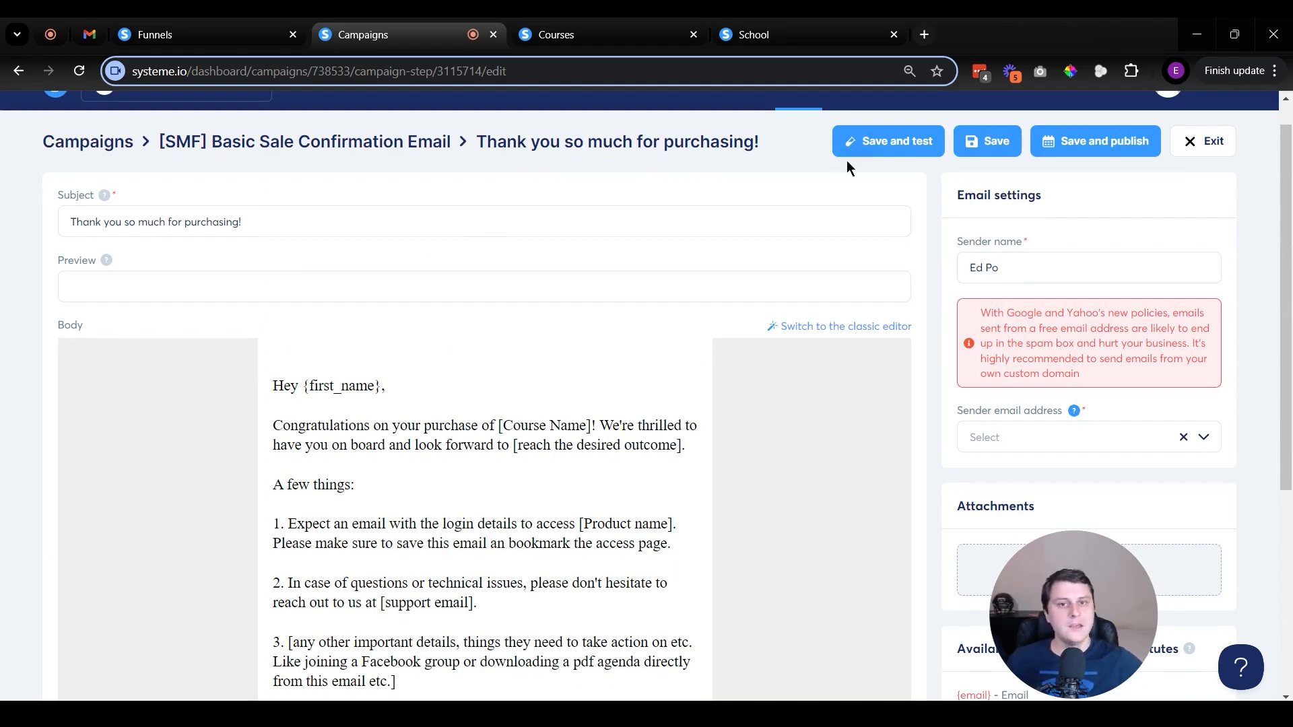
{"action": "scroll", "coordinate": [921, 152], "scroll_direction": "up", "scroll_amount": 1}
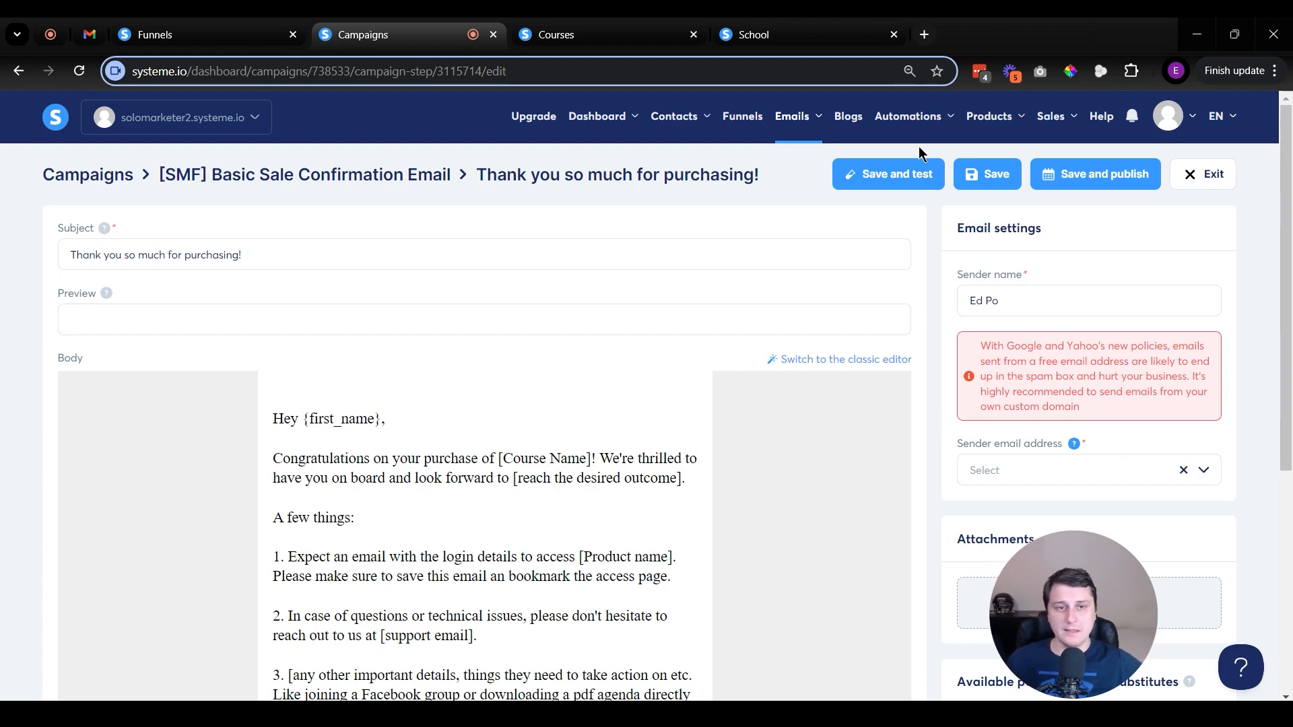
{"action": "left_click", "coordinate": [1102, 174]}
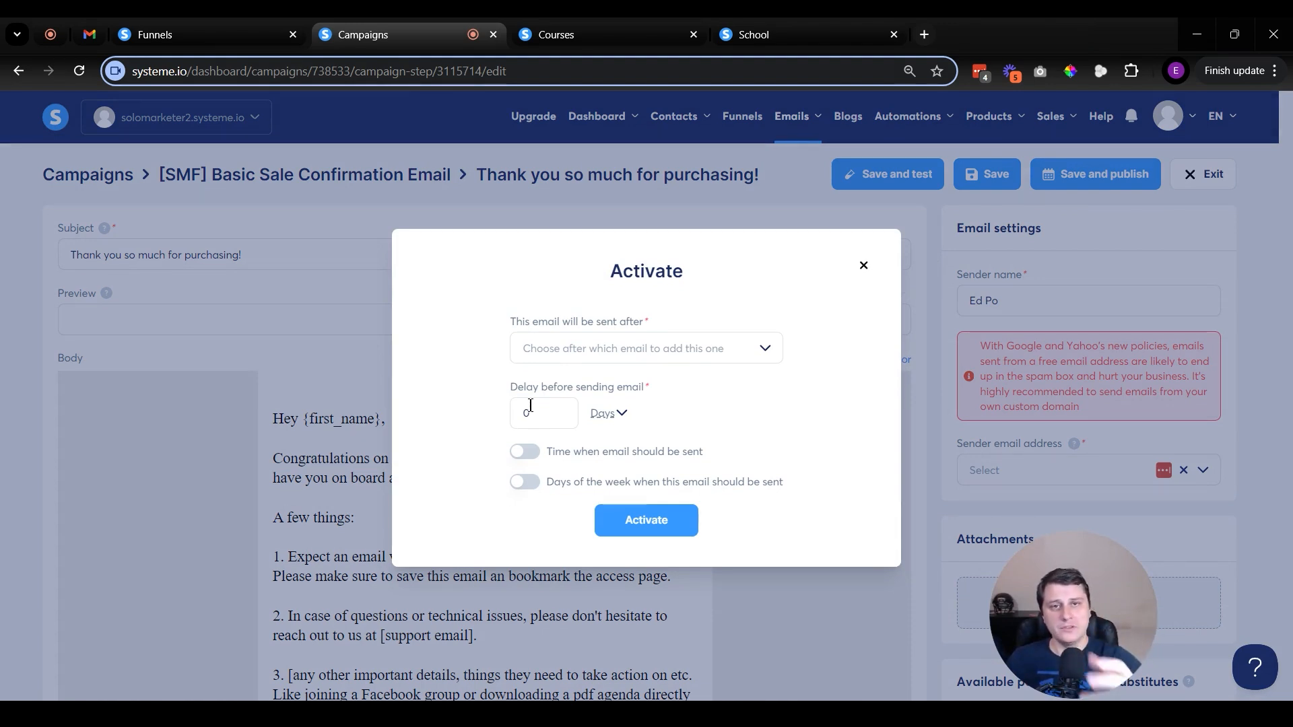
{"action": "left_click", "coordinate": [665, 519]}
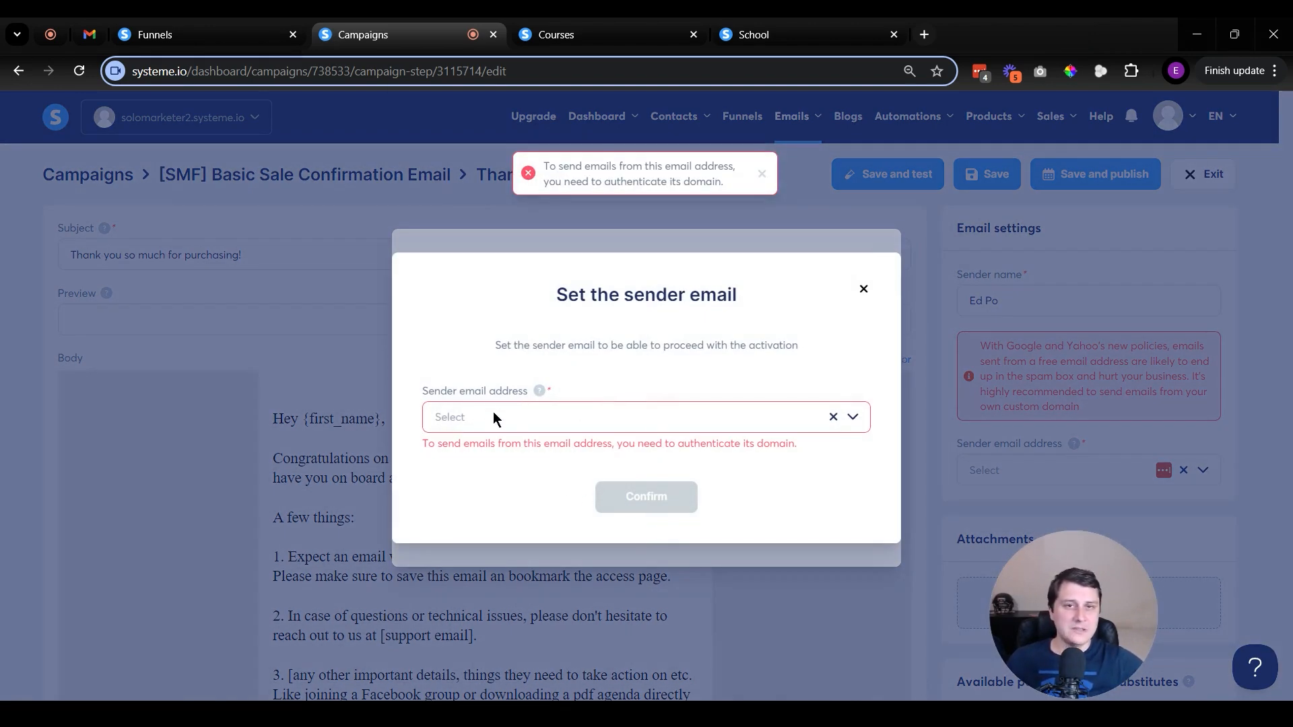
Dismiss the sender email and activation dialogs and exit the campaign email, discarding unsaved changes.
{"action": "left_click", "coordinate": [864, 289]}
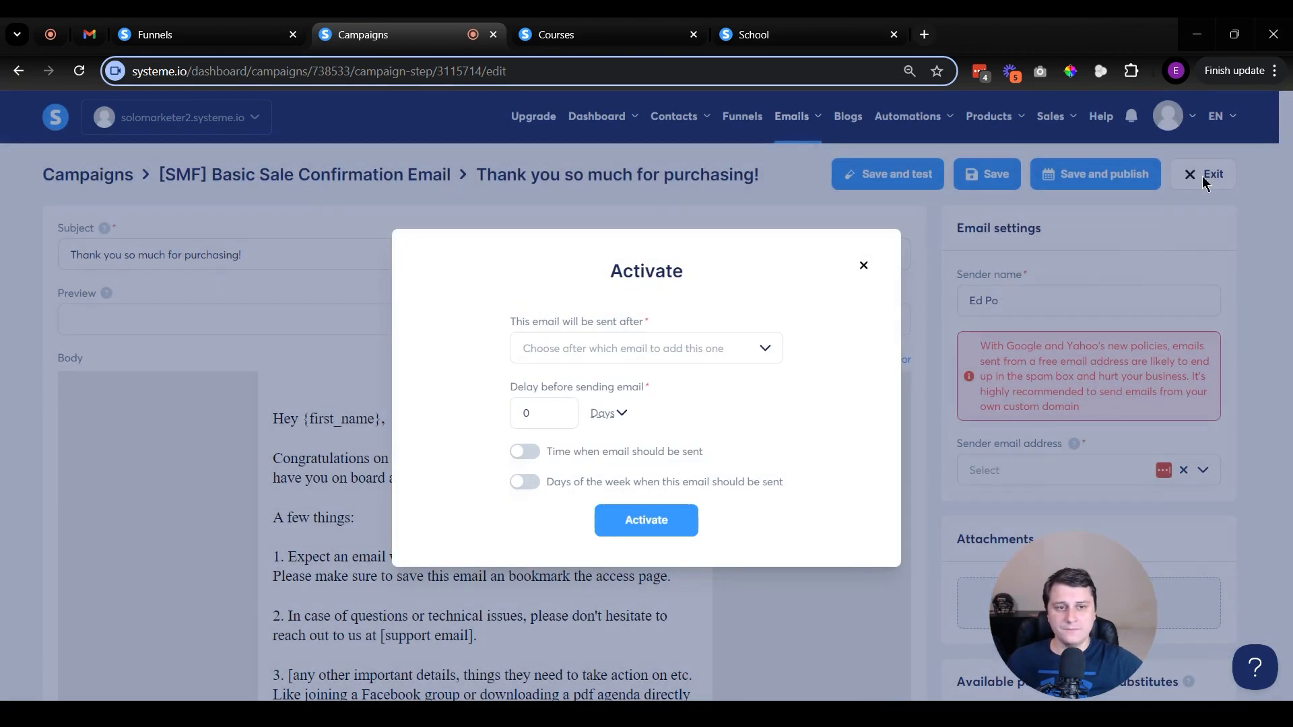
{"action": "left_click", "coordinate": [864, 267]}
{"action": "left_click", "coordinate": [1201, 175]}
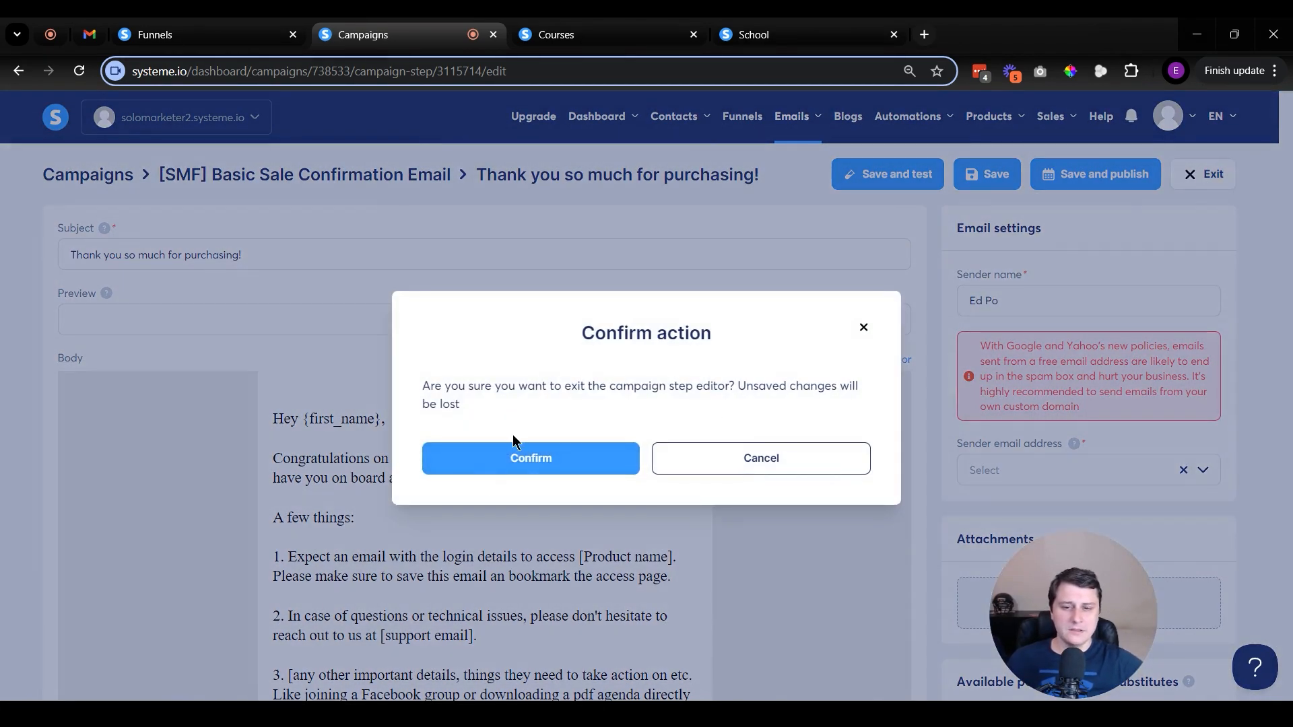
{"action": "left_click", "coordinate": [515, 446]}
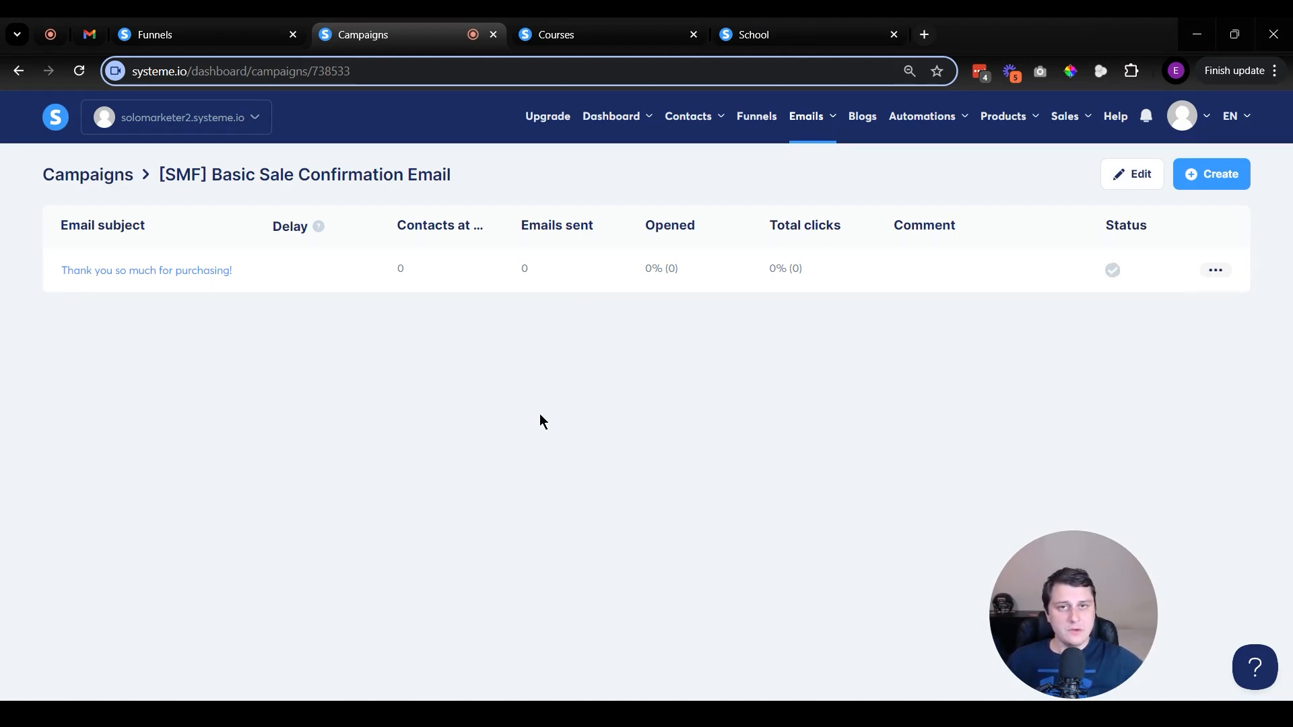
Return to the funnels list and open the "[SMF] Basic sales page 3 (Flash sale)" funnel.
{"action": "left_click", "coordinate": [192, 20]}
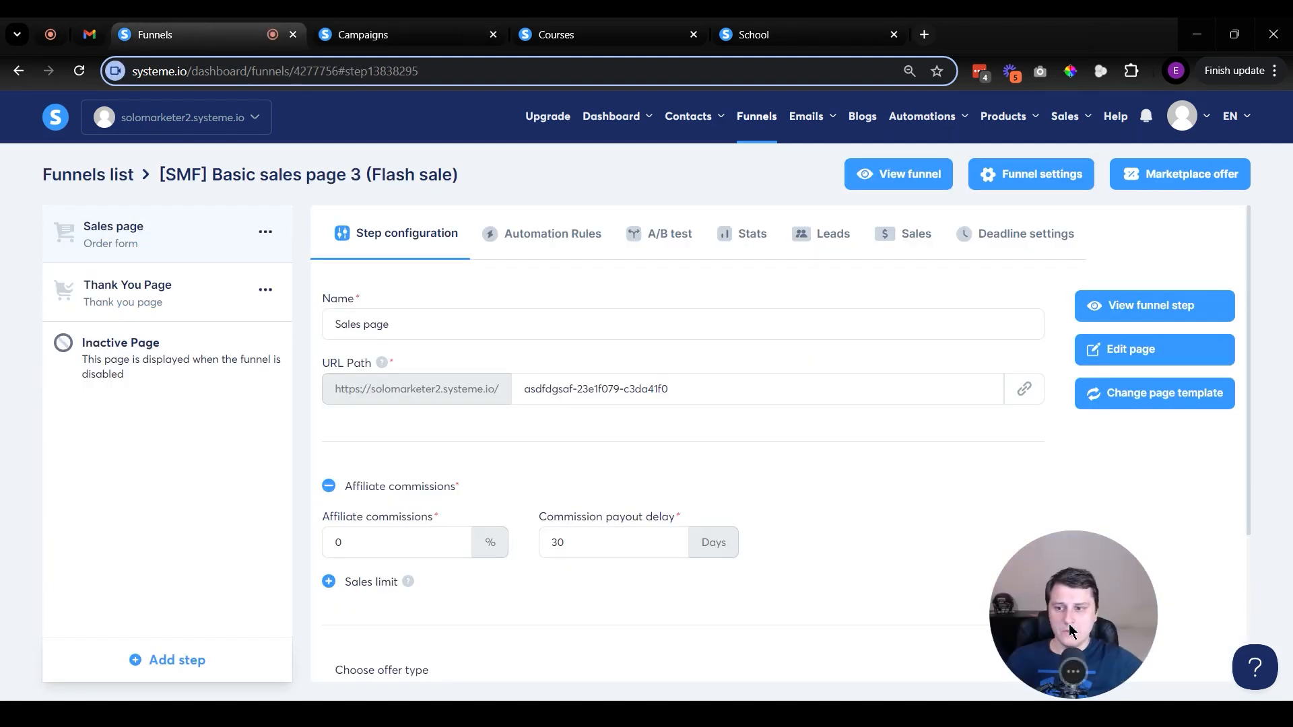
{"action": "left_click", "coordinate": [756, 117]}
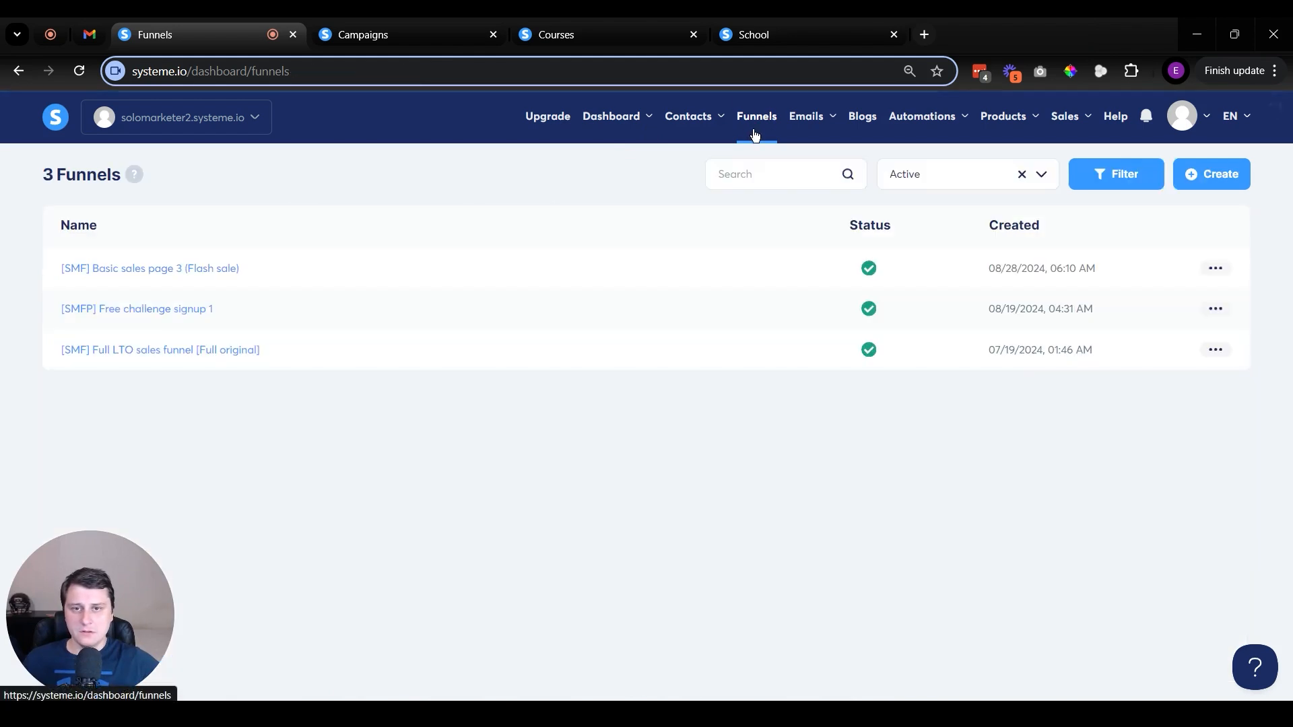
{"action": "left_click", "coordinate": [144, 268]}
Preview the live sales page from its copied link in a separate browser tab and close it.
{"action": "left_click", "coordinate": [1026, 400]}
{"action": "key", "text": "ctrl+t"}
{"action": "key", "text": "ctrl+v"}
{"action": "key", "text": "Return"}
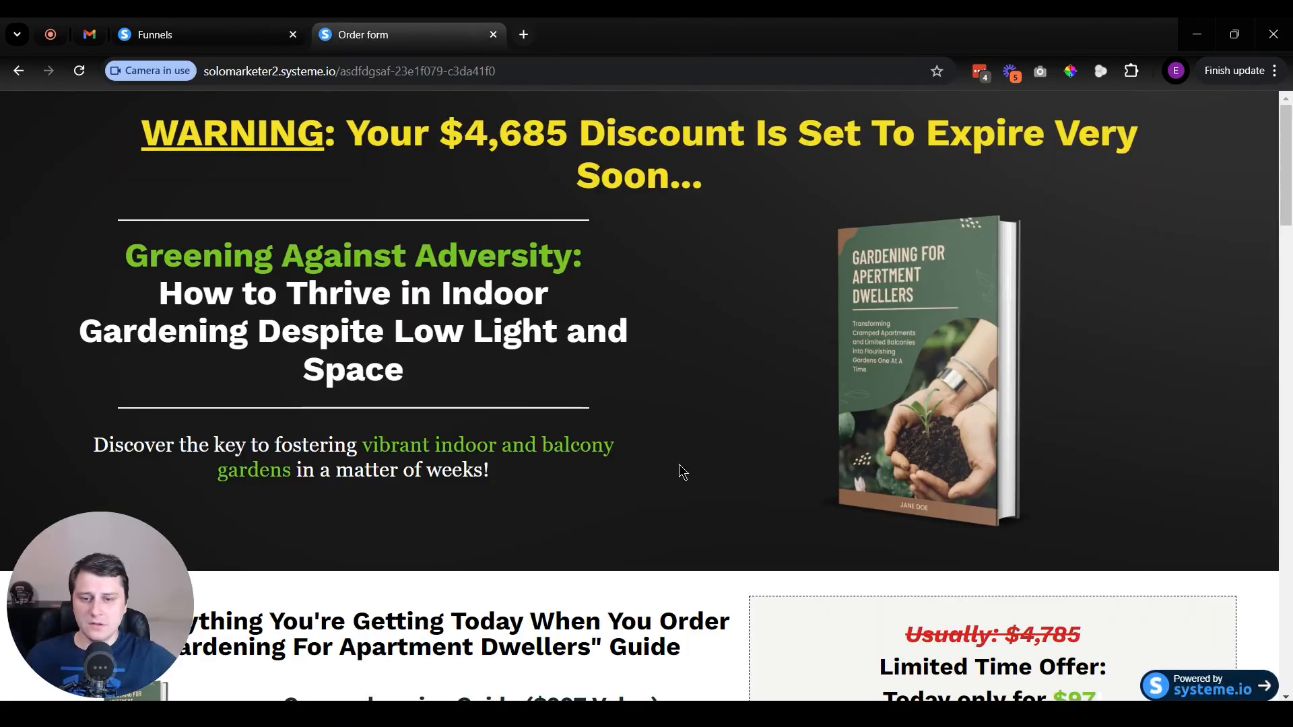
{"action": "scroll", "coordinate": [612, 462], "scroll_direction": "down", "scroll_amount": 20}
{"action": "key", "text": "ctrl+w"}
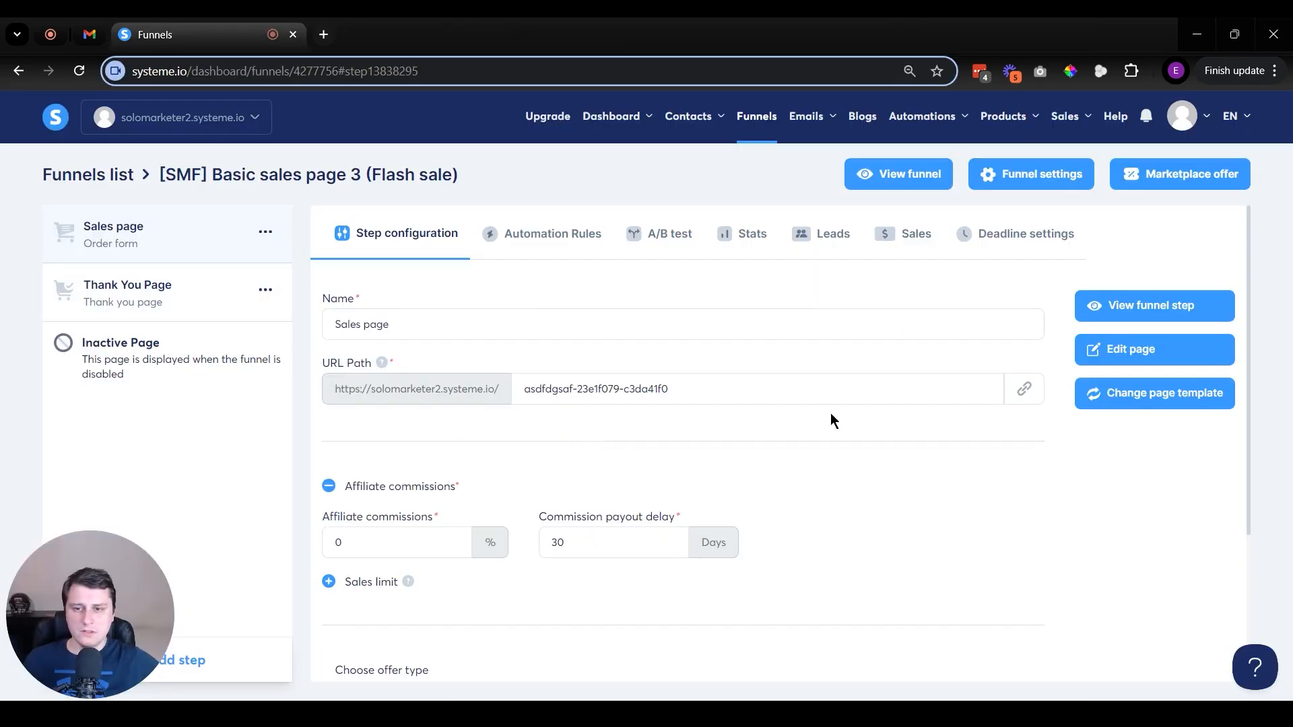
Review the funnel settings for domain and currency options and close them without changes.
{"action": "left_click", "coordinate": [1030, 179]}
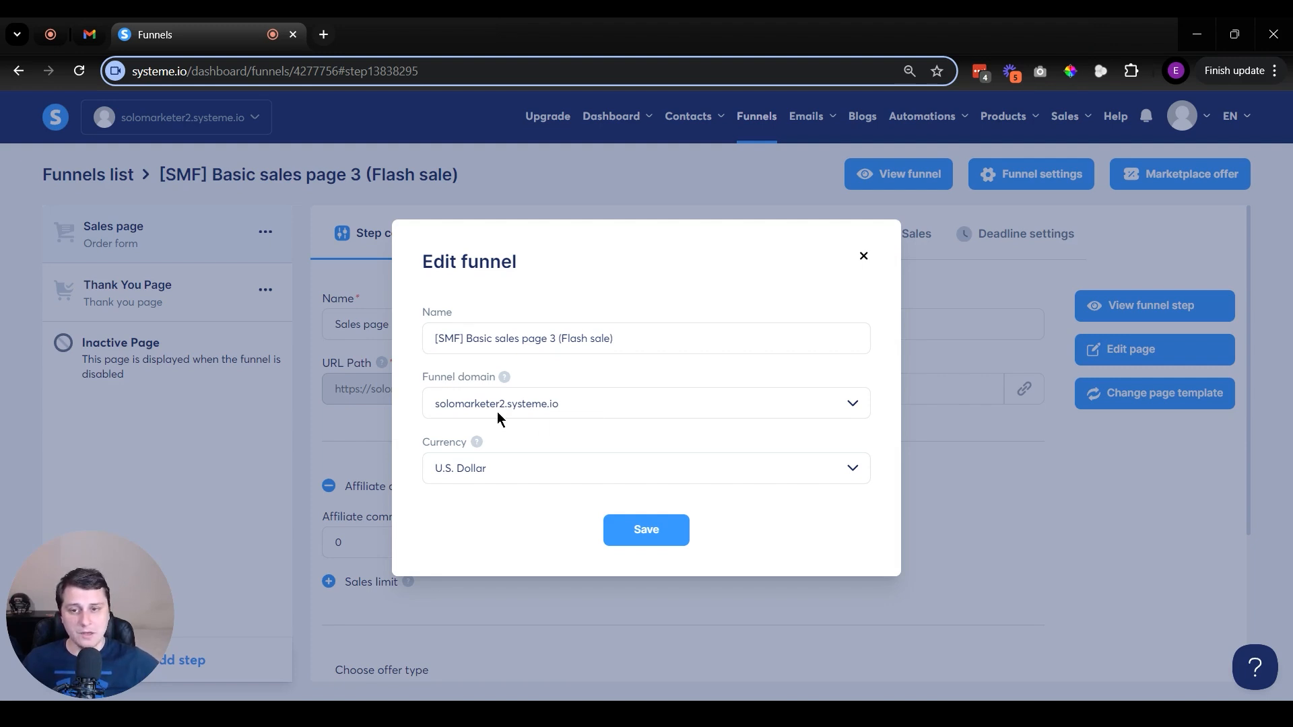
{"action": "left_click", "coordinate": [527, 402]}
{"action": "left_click", "coordinate": [527, 402]}
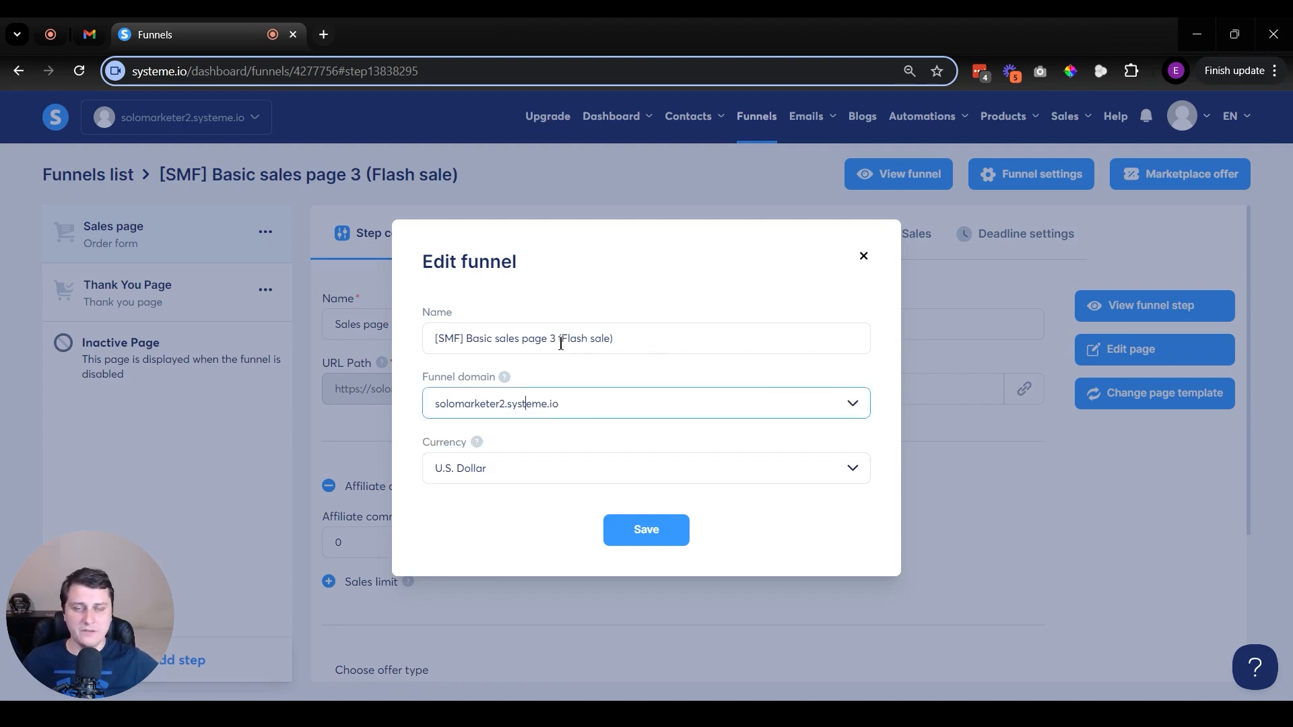
{"action": "left_click", "coordinate": [463, 473]}
{"action": "scroll", "coordinate": [640, 563], "scroll_direction": "down", "scroll_amount": 4}
{"action": "scroll", "coordinate": [625, 557], "scroll_direction": "up", "scroll_amount": 4}
{"action": "left_click", "coordinate": [405, 467]}
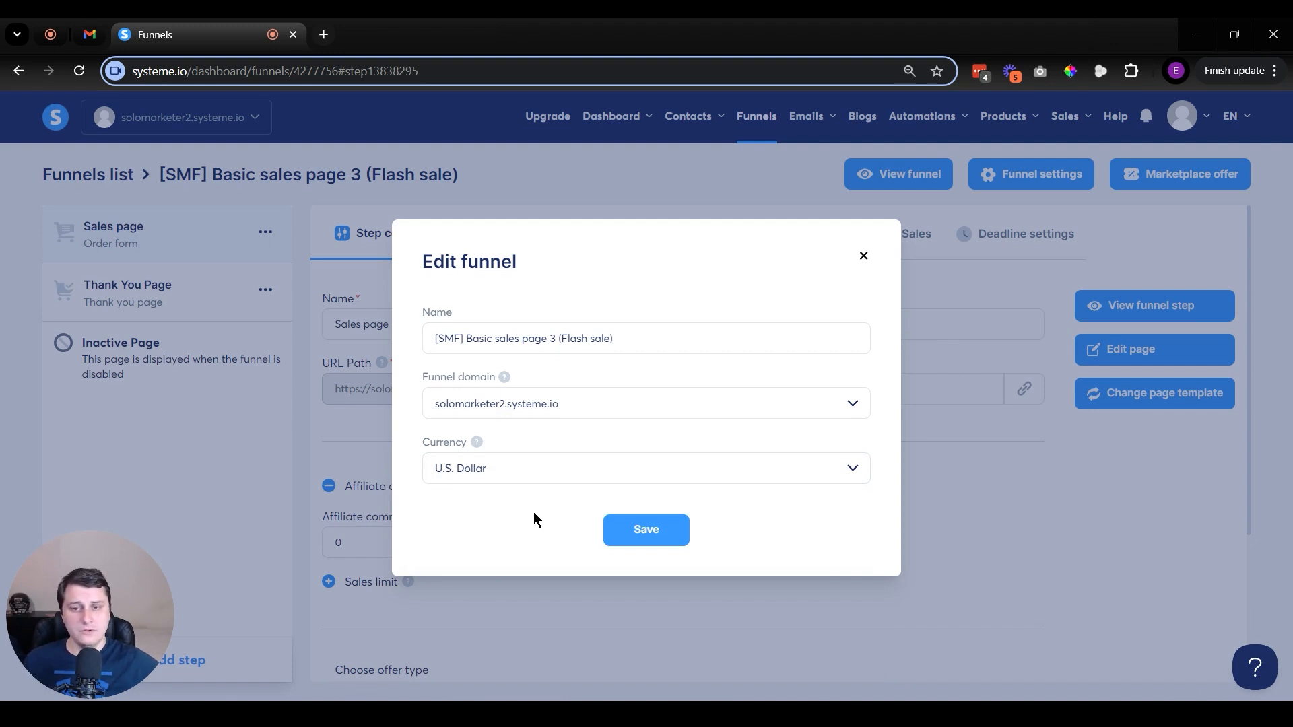
{"action": "left_click", "coordinate": [864, 256]}
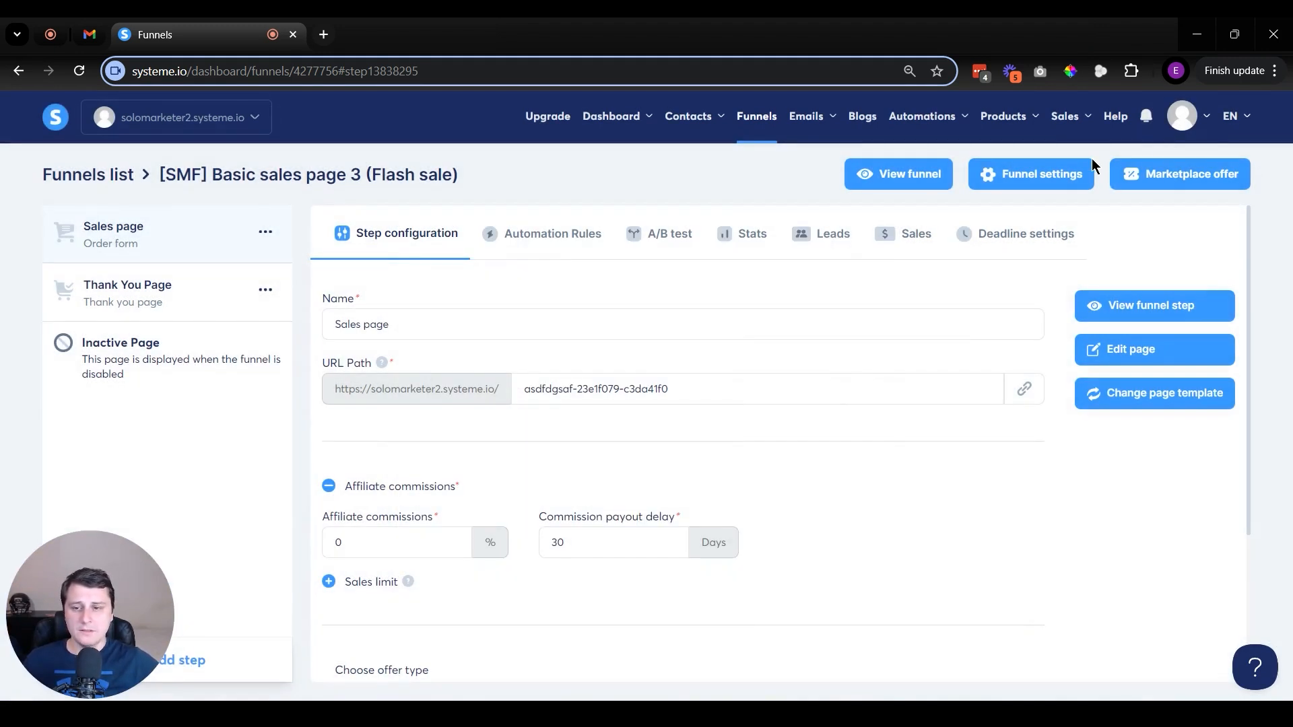
Examine the domain and the URL path of the Sales page step by highlighting them.
{"action": "left_click_drag", "start_coordinate": [324, 387], "coordinate": [477, 394]}
{"action": "left_click", "coordinate": [491, 452]}
{"action": "left_click_drag", "start_coordinate": [746, 394], "coordinate": [209, 392]}
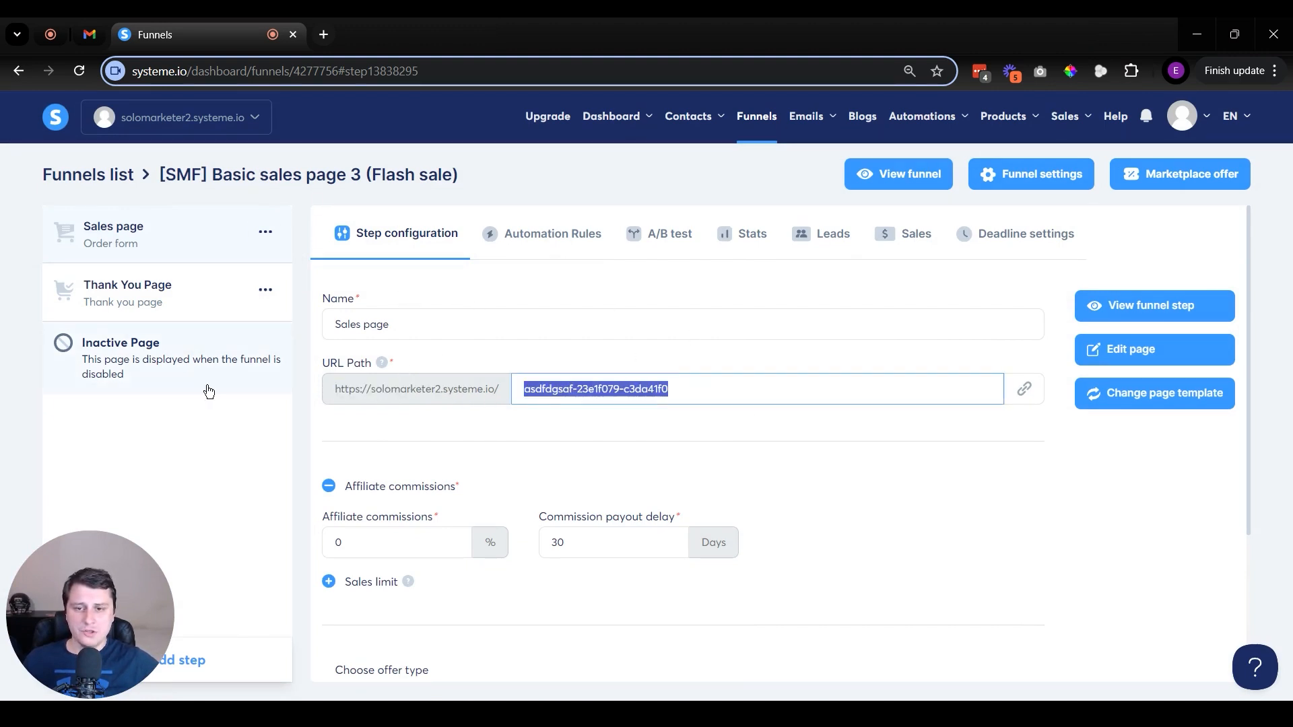
{"action": "triple_click", "coordinate": [649, 389]}
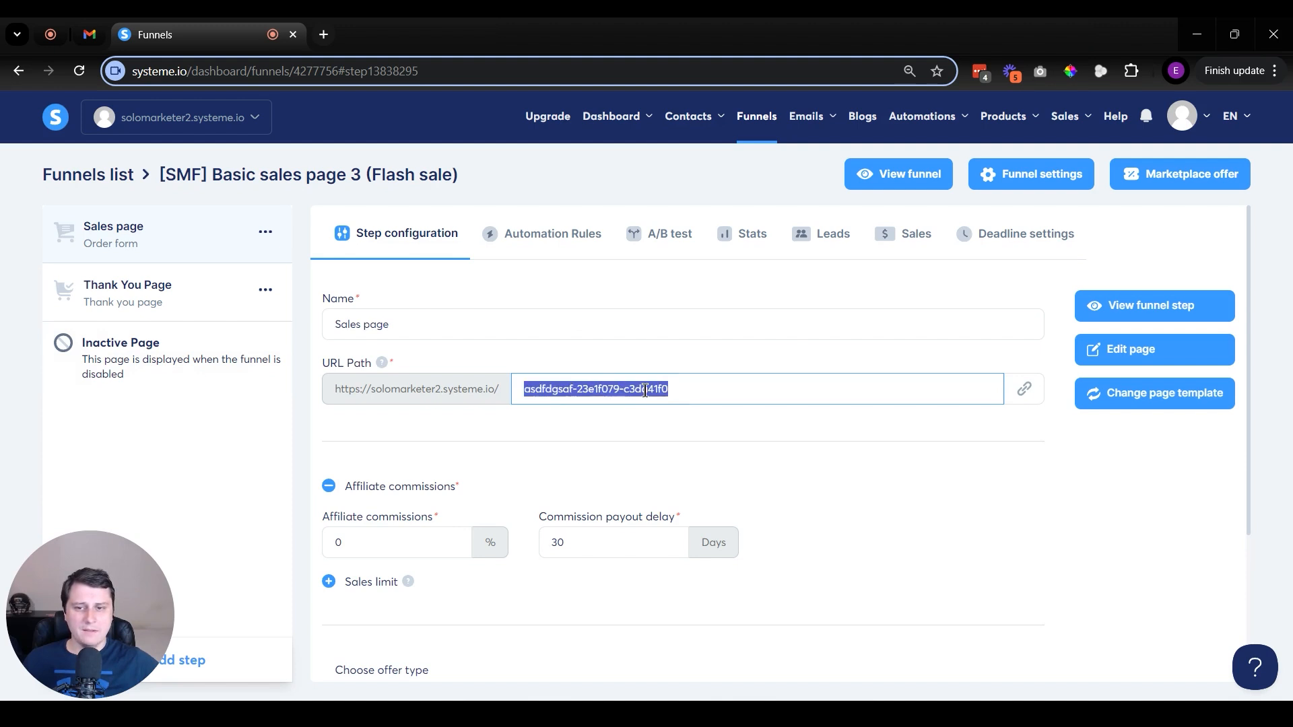
{"action": "left_click", "coordinate": [715, 434]}
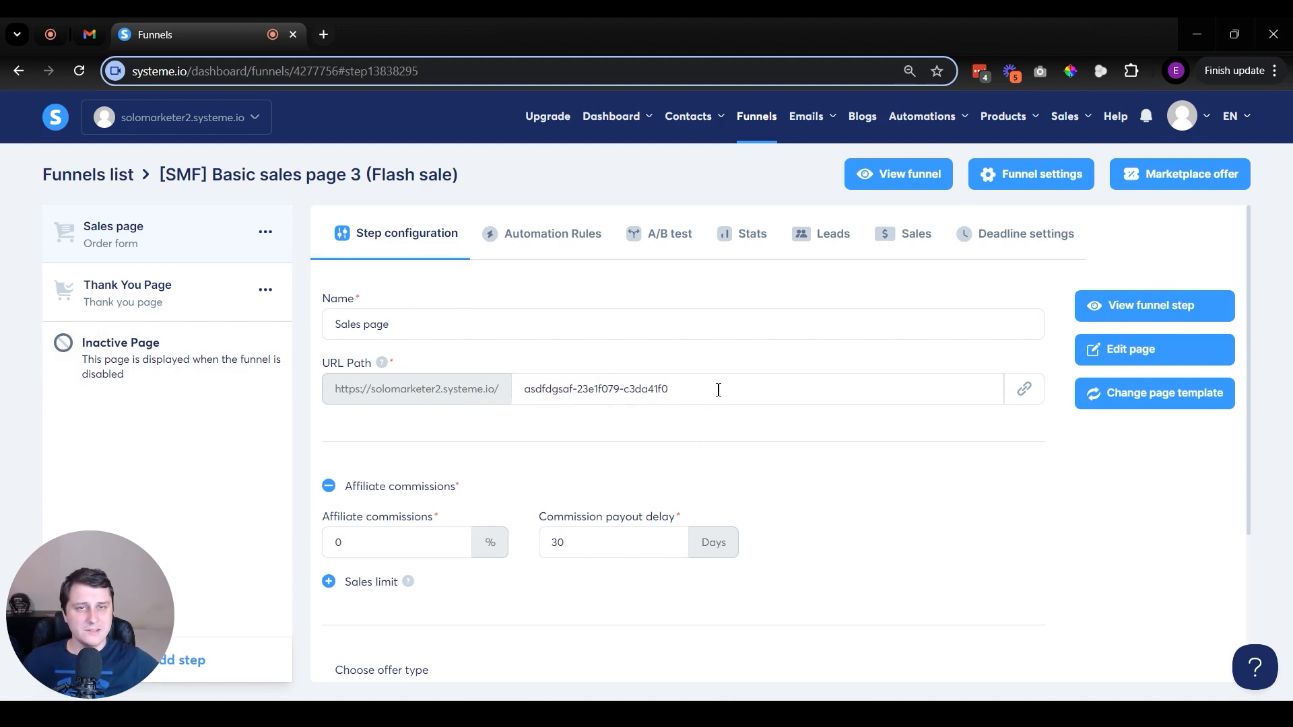
Try "book" and "course" as the URL path of the Sales page step.
{"action": "triple_click", "coordinate": [621, 389]}
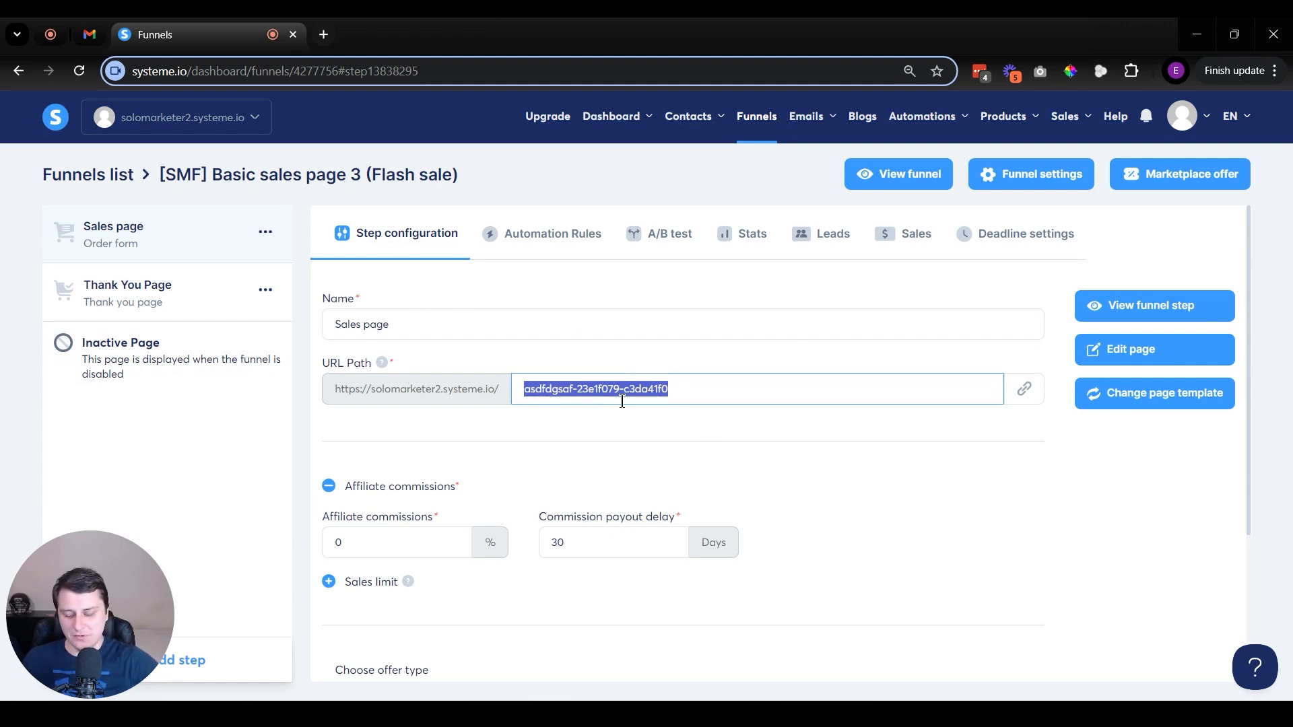
{"action": "type", "text": "book"}
{"action": "key", "text": "ctrl+a"}
{"action": "type", "text": "course"}
Set the Sales page's URL path to "gardening".
{"action": "key", "text": "ctrl+a"}
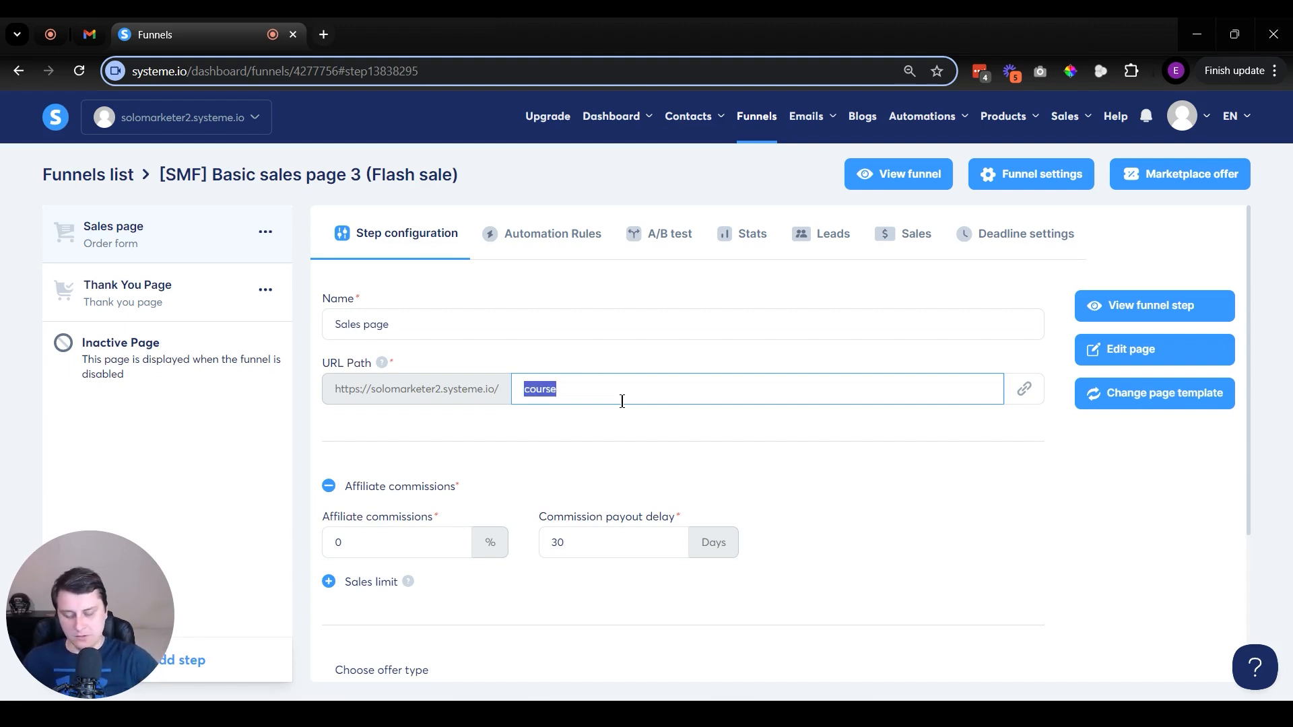
{"action": "type", "text": "gardening"}
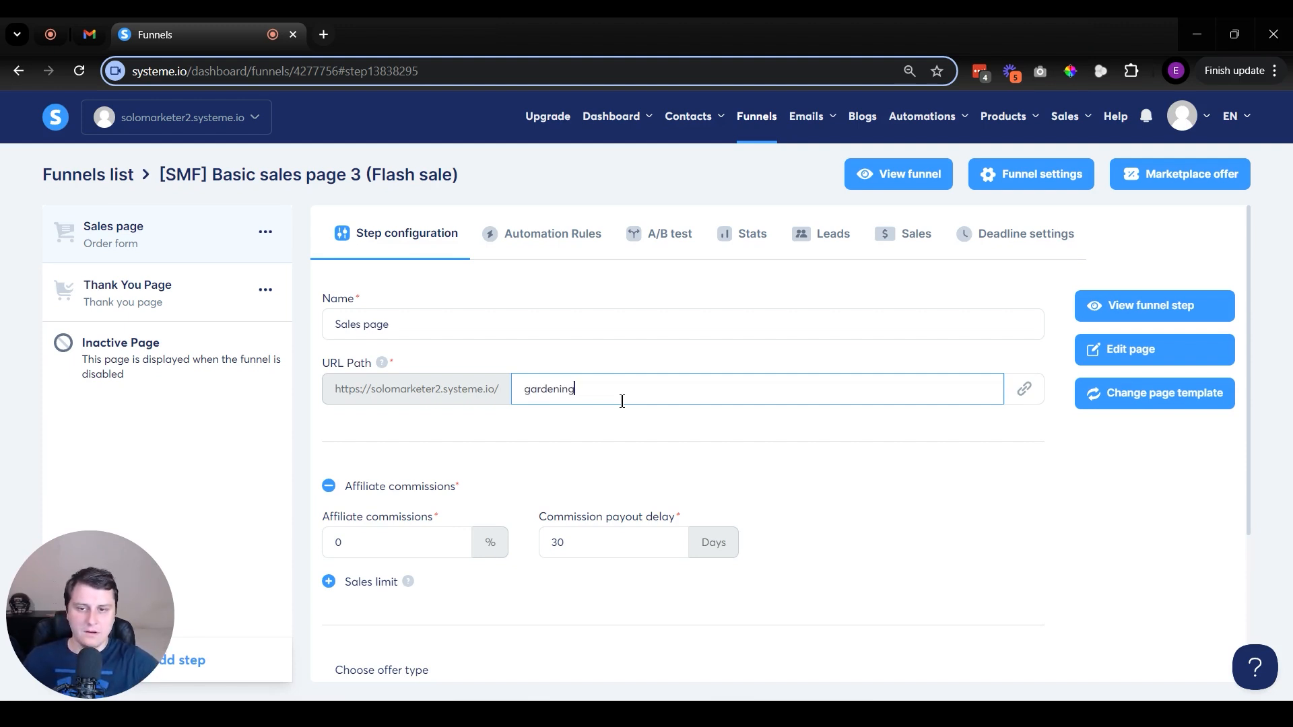
{"action": "left_click", "coordinate": [559, 445]}
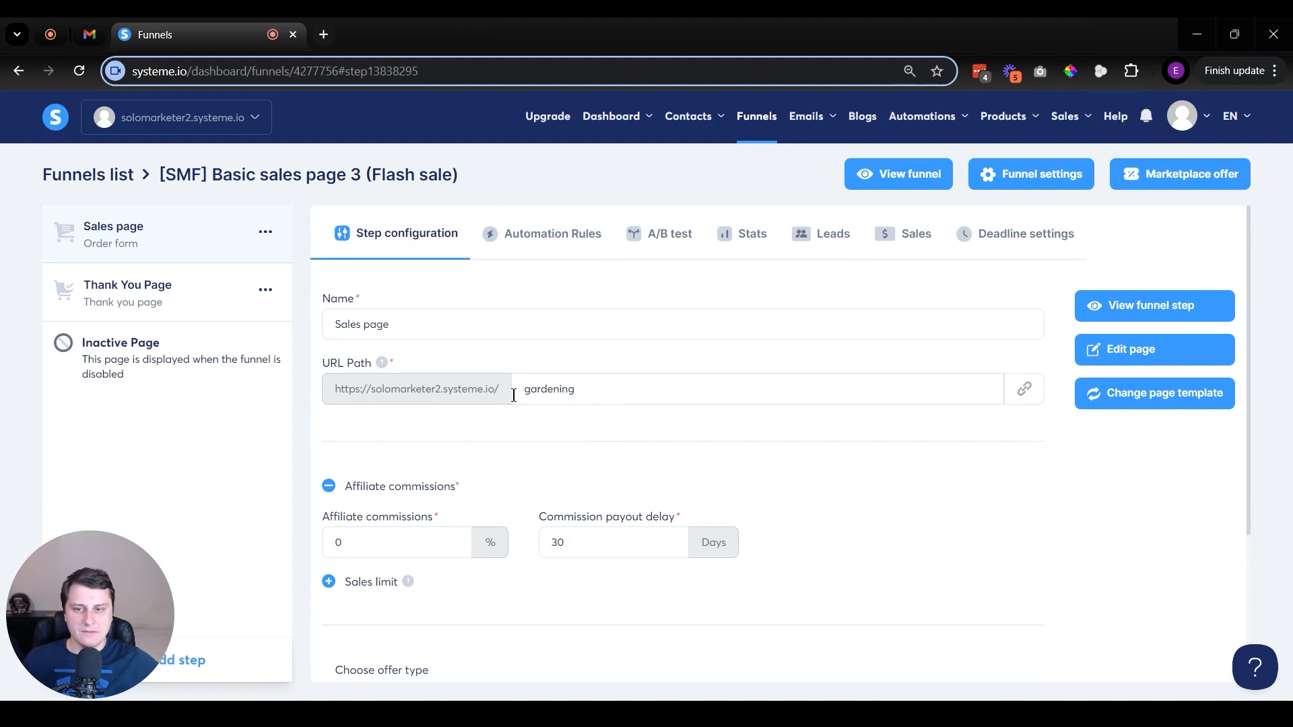
Set the Thank You Page's URL path to "gardening-ty".
{"action": "left_click", "coordinate": [151, 291]}
{"action": "double_click", "coordinate": [597, 391]}
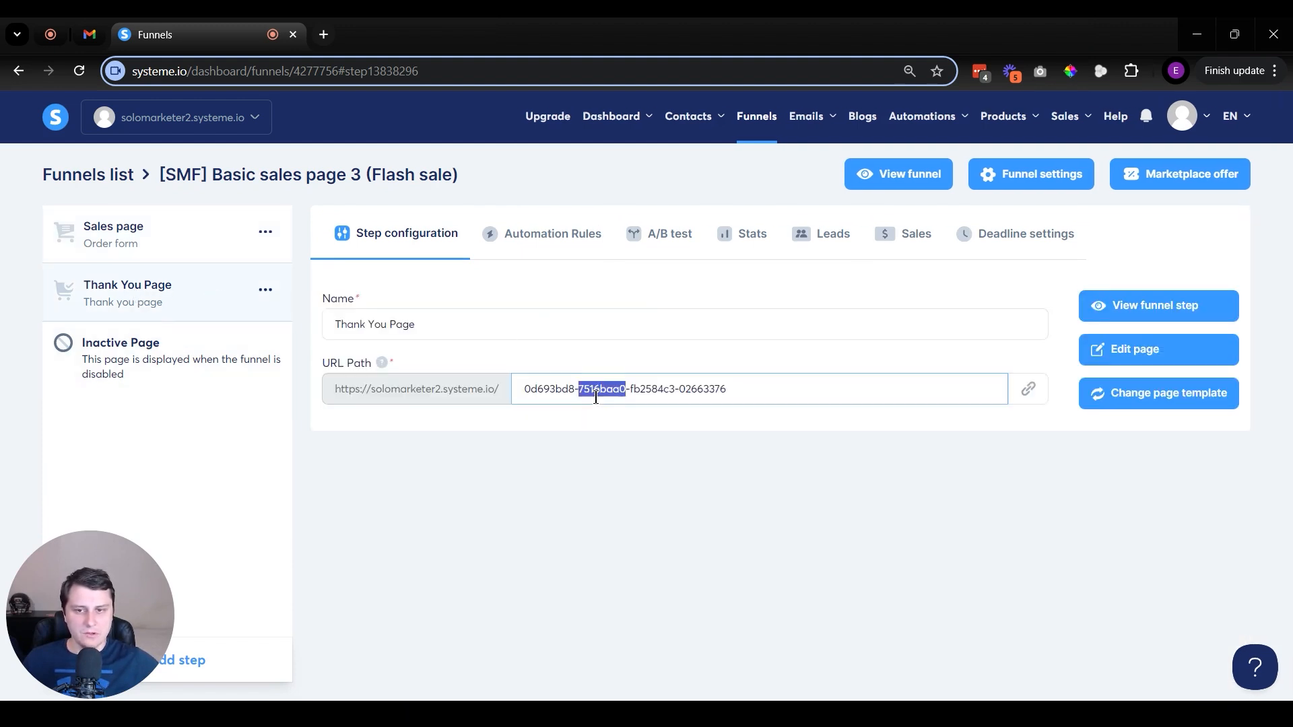
{"action": "key", "text": "ctrl+a"}
{"action": "type", "text": "gardening-"}
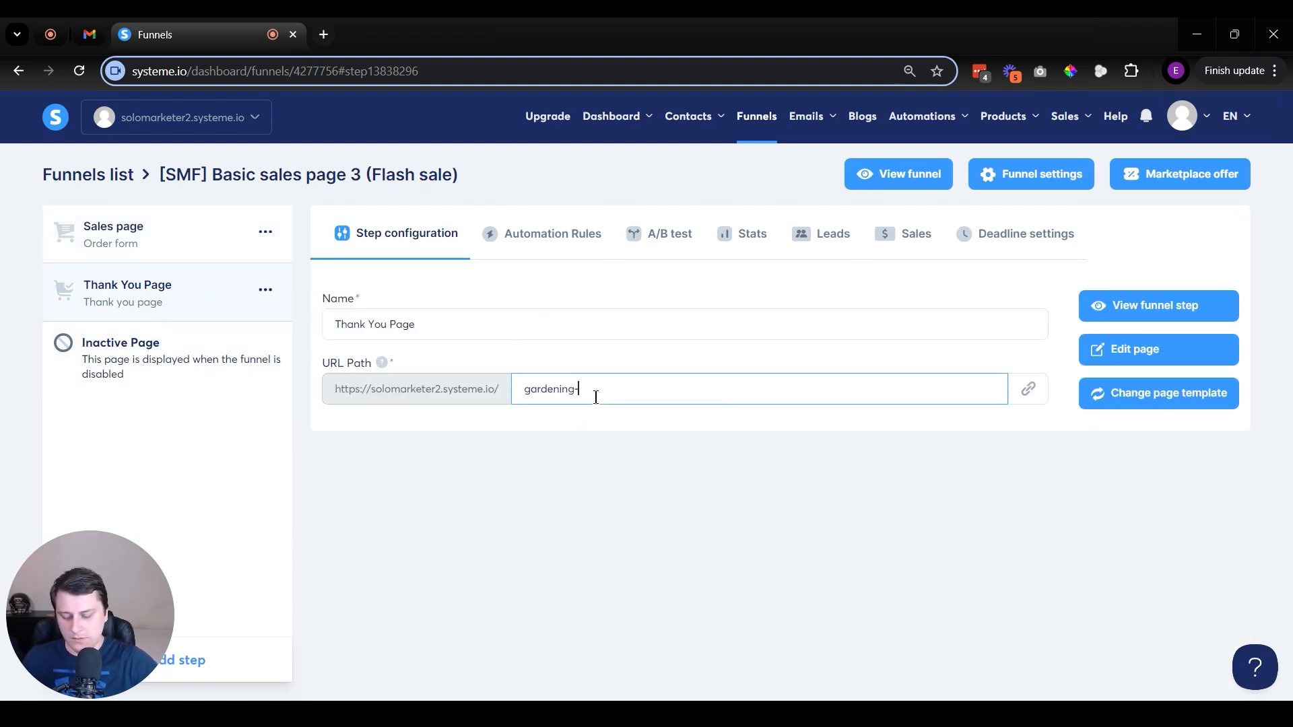
{"action": "type", "text": "ty"}
{"action": "left_click", "coordinate": [633, 475]}
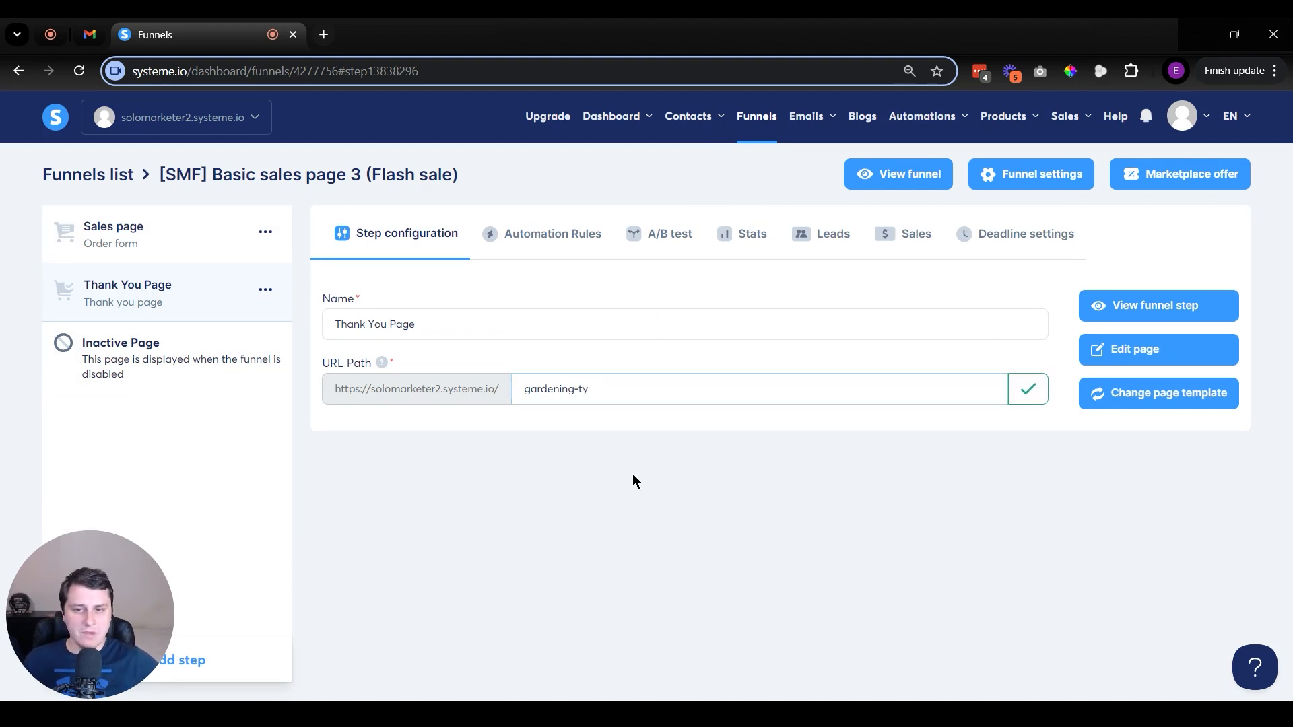
Try appending extra characters such as an underscore to the Thank You Page's URL path and remove them again.
{"action": "left_click_drag", "start_coordinate": [604, 389], "coordinate": [500, 388]}
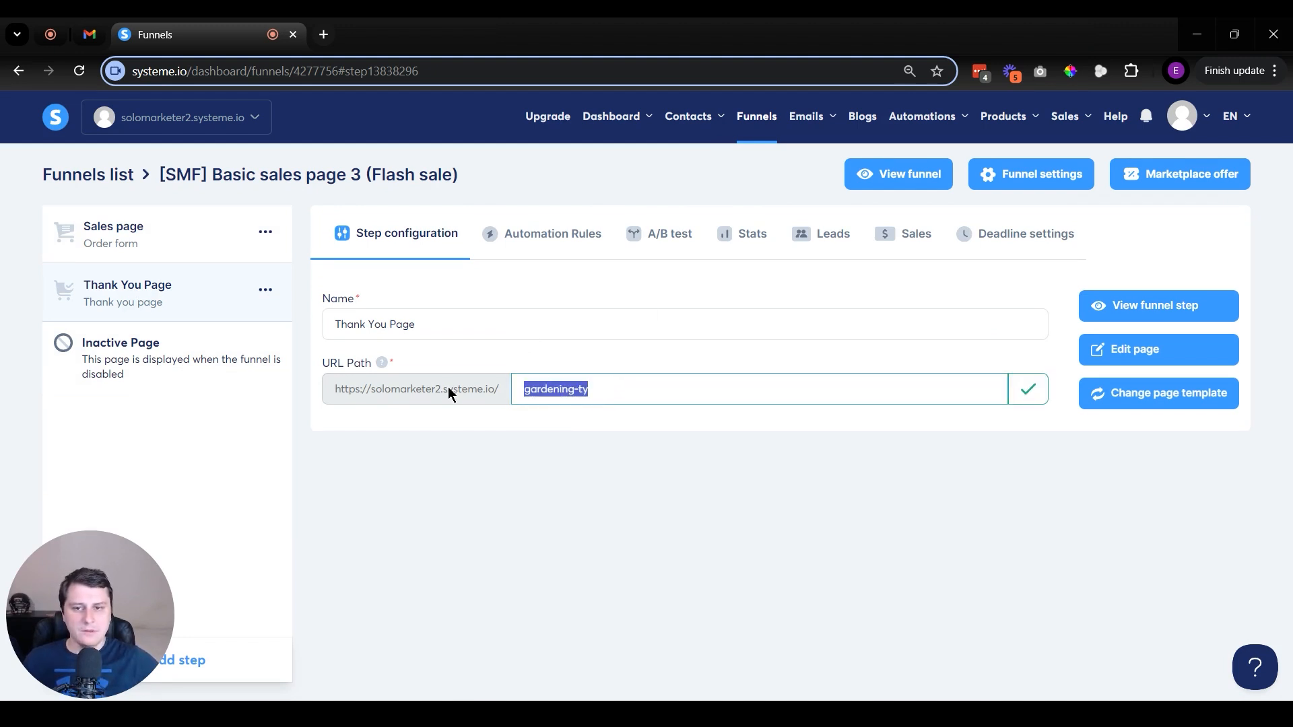
{"action": "left_click", "coordinate": [660, 398]}
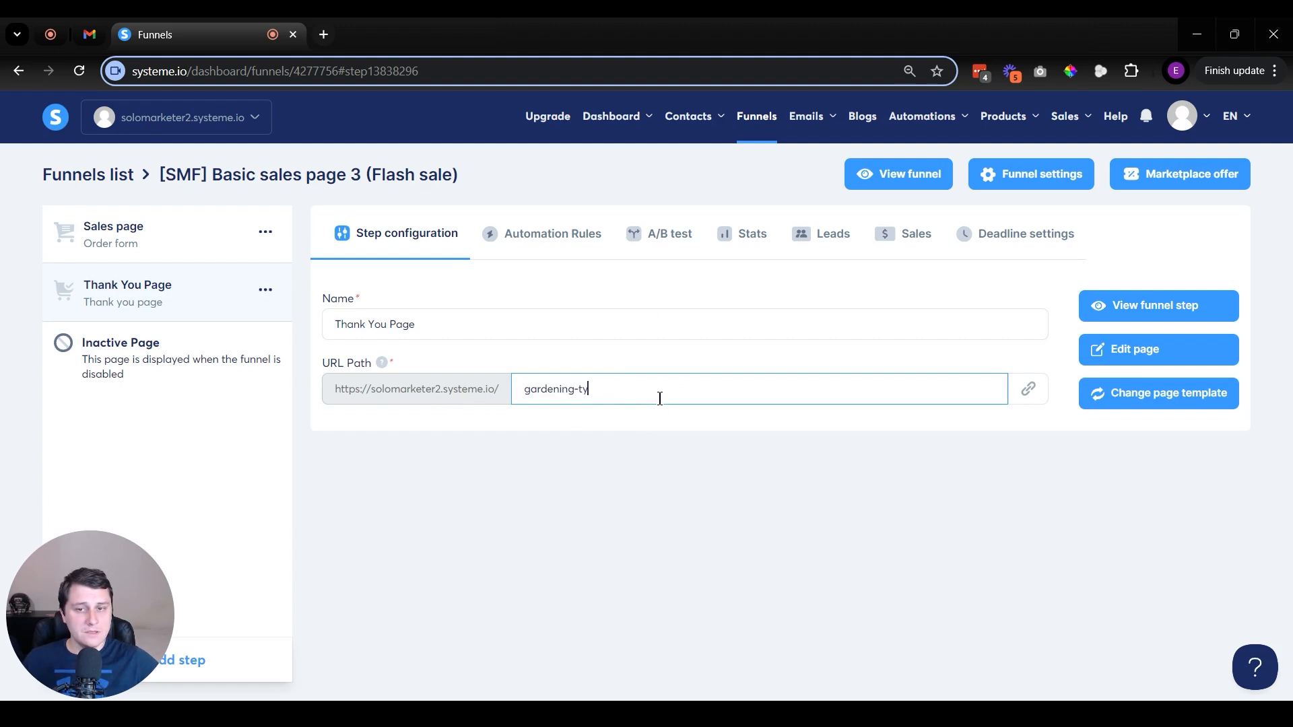
{"action": "type", "text": "T"}
{"action": "left_click", "coordinate": [614, 386]}
{"action": "key", "text": "BackSpace"}
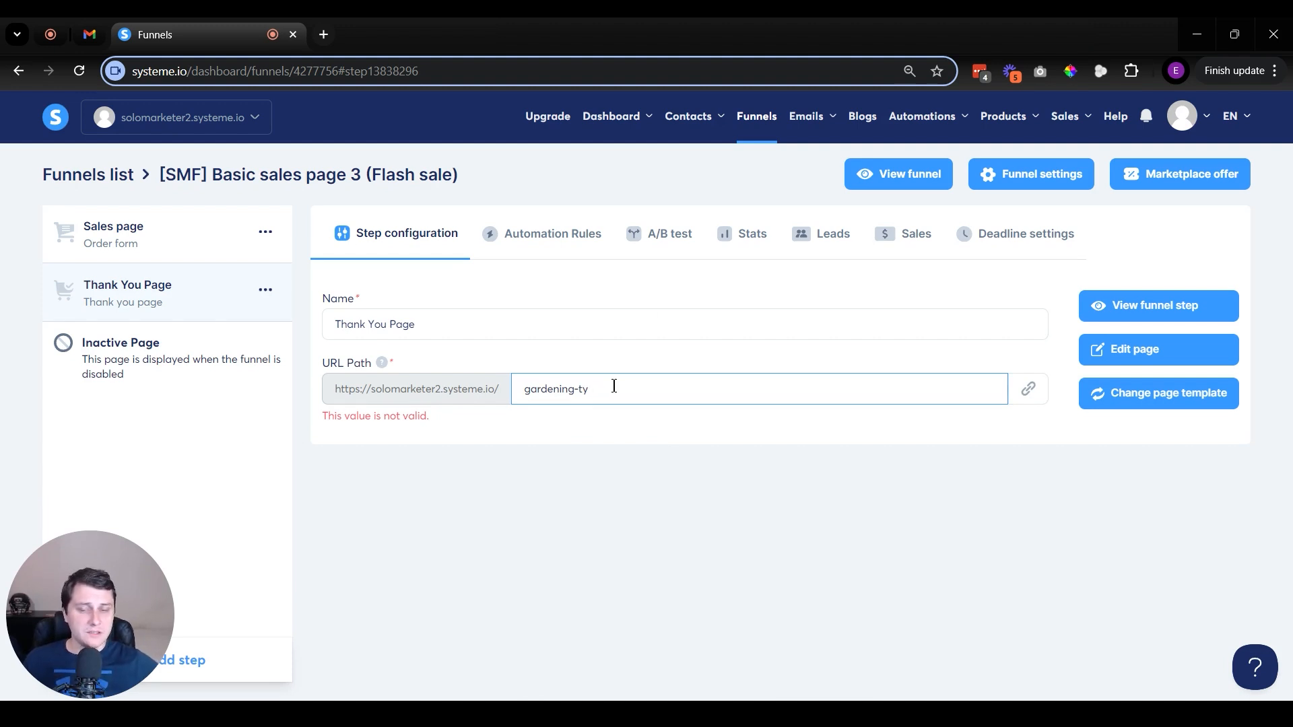
{"action": "key", "text": "Left"}
{"action": "key", "text": "Left"}
{"action": "key", "text": "shift+Left"}
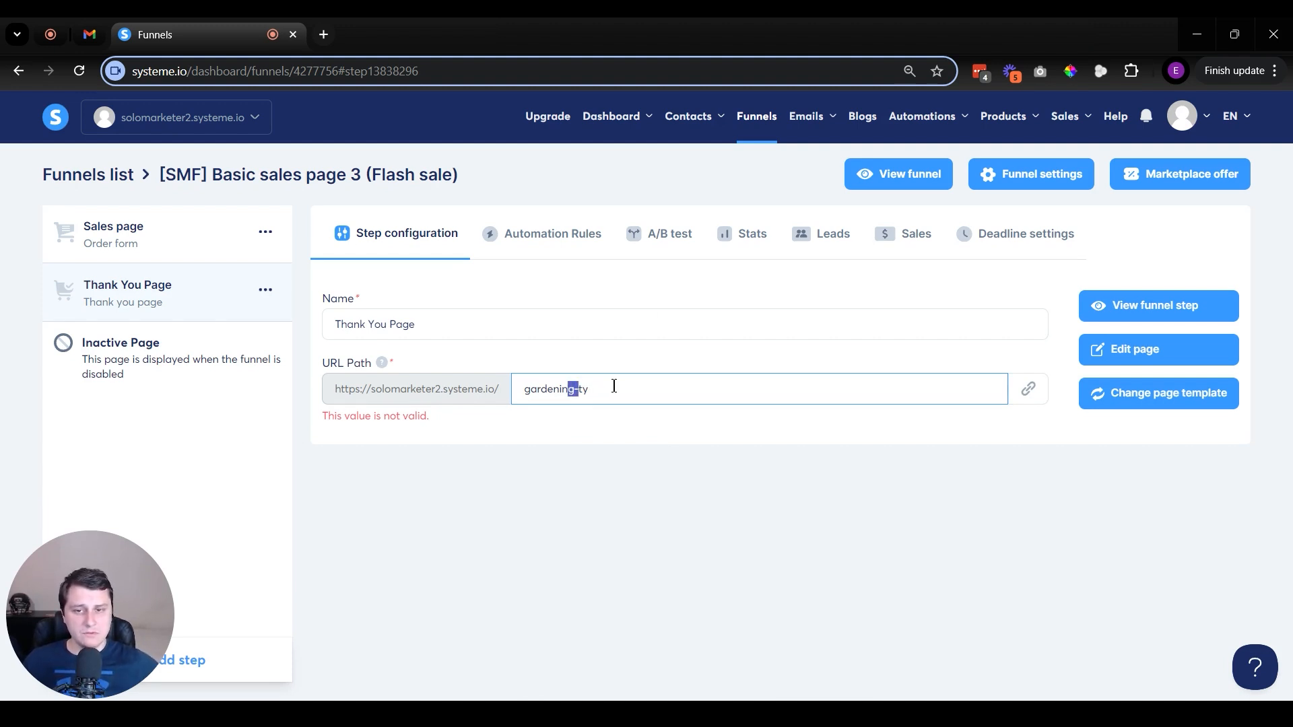
{"action": "key", "text": "End"}
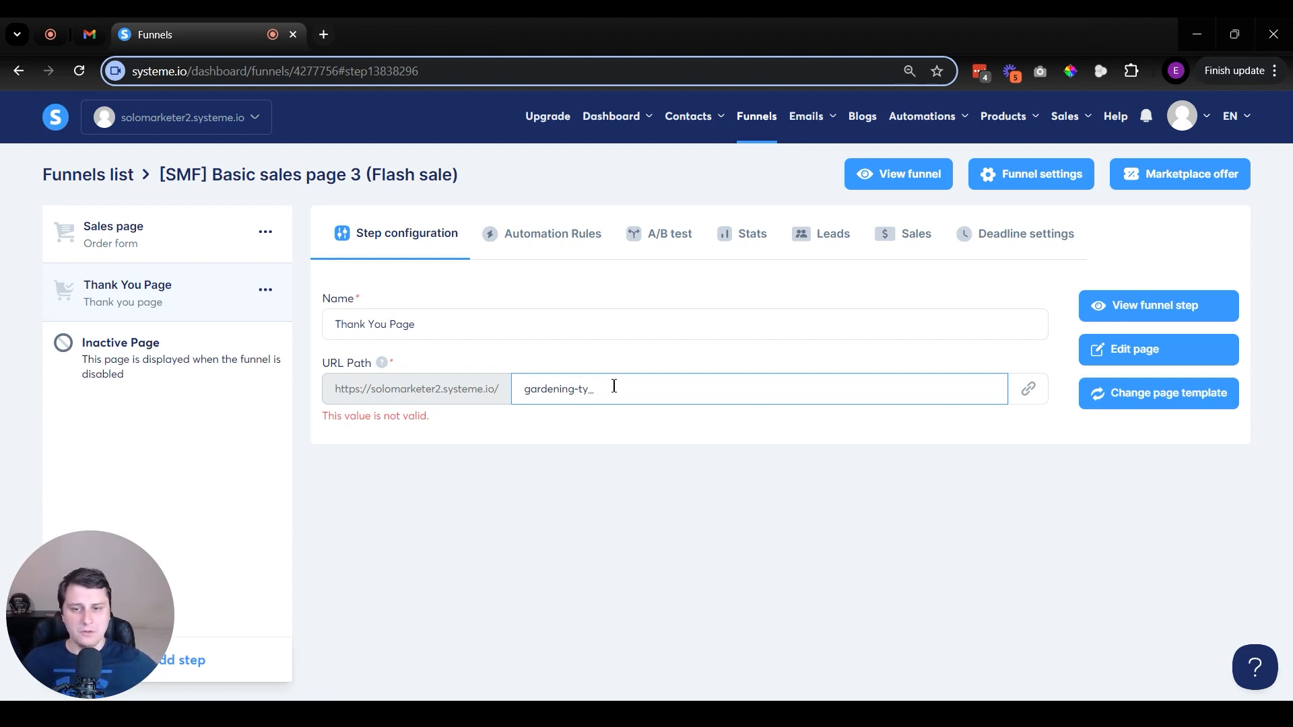
{"action": "key", "text": "shift+Left"}
{"action": "key", "text": "BackSpace"}
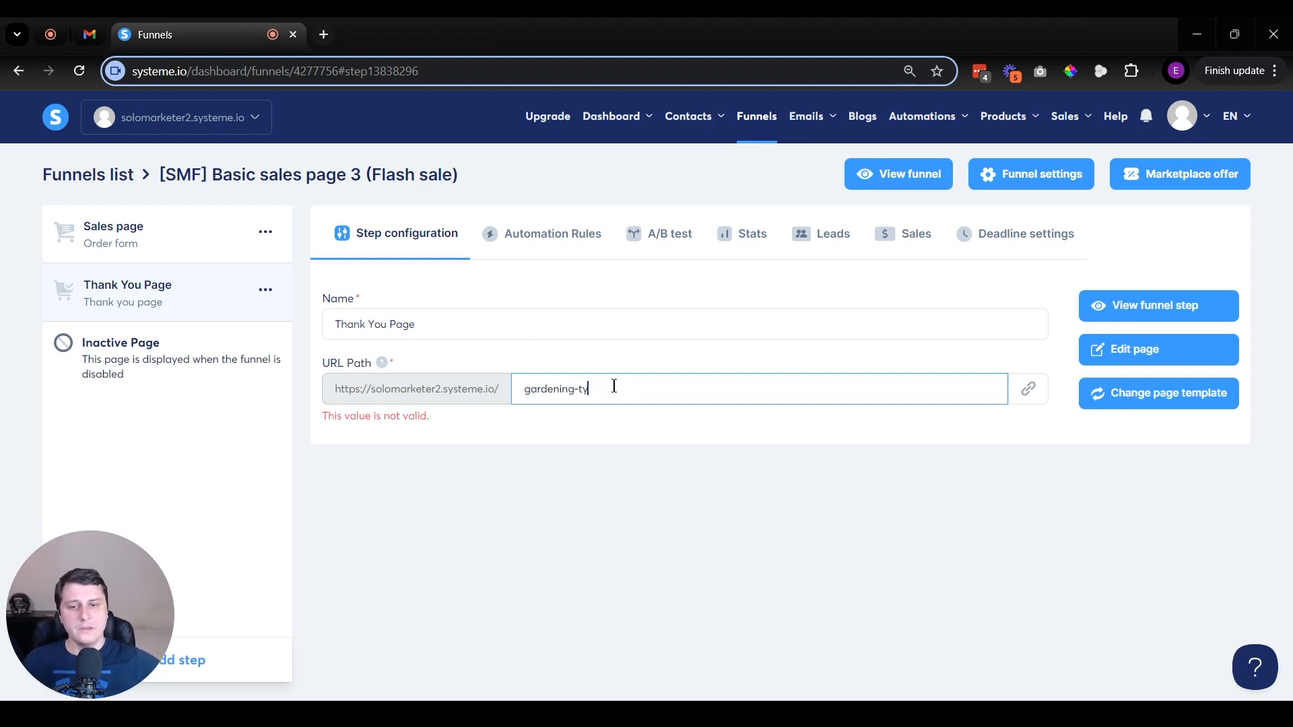
Open the Sales page in the page editor and look through its content from the headline to the footer.
{"action": "left_click", "coordinate": [103, 250]}
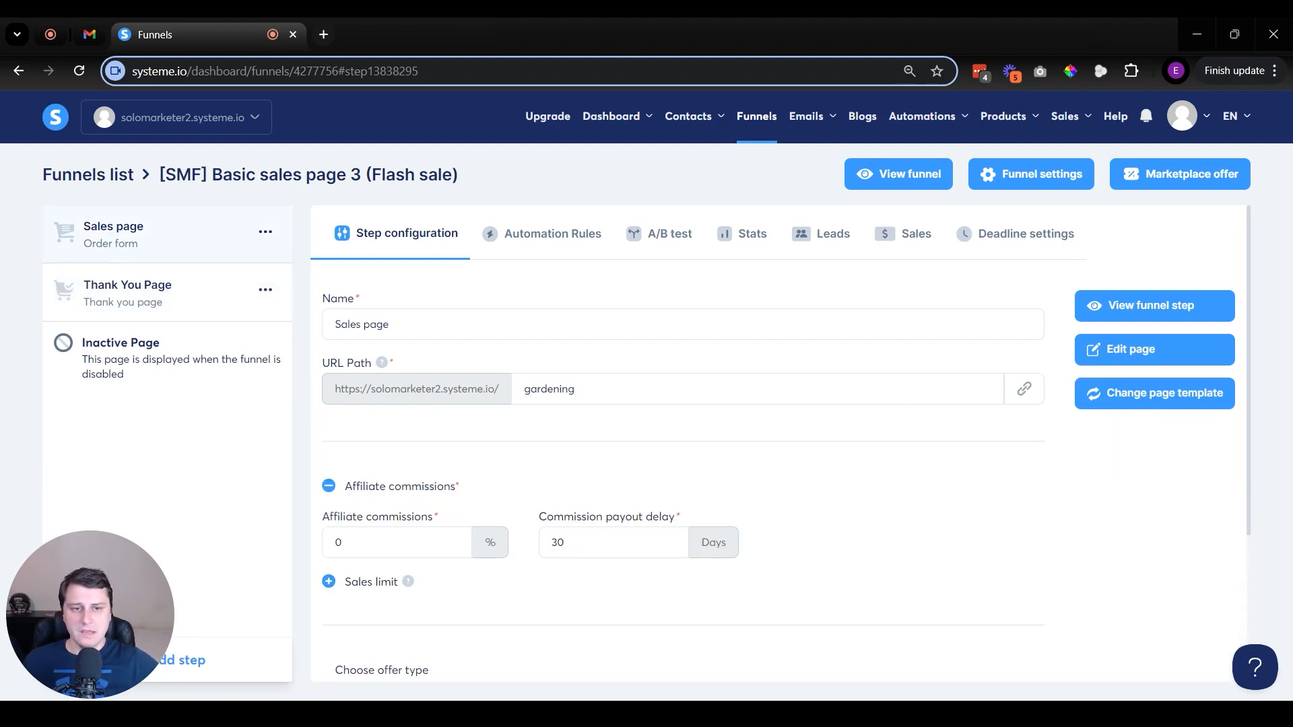
{"action": "left_click", "coordinate": [1150, 363]}
{"action": "scroll", "coordinate": [1149, 364], "scroll_direction": "down", "scroll_amount": 15}
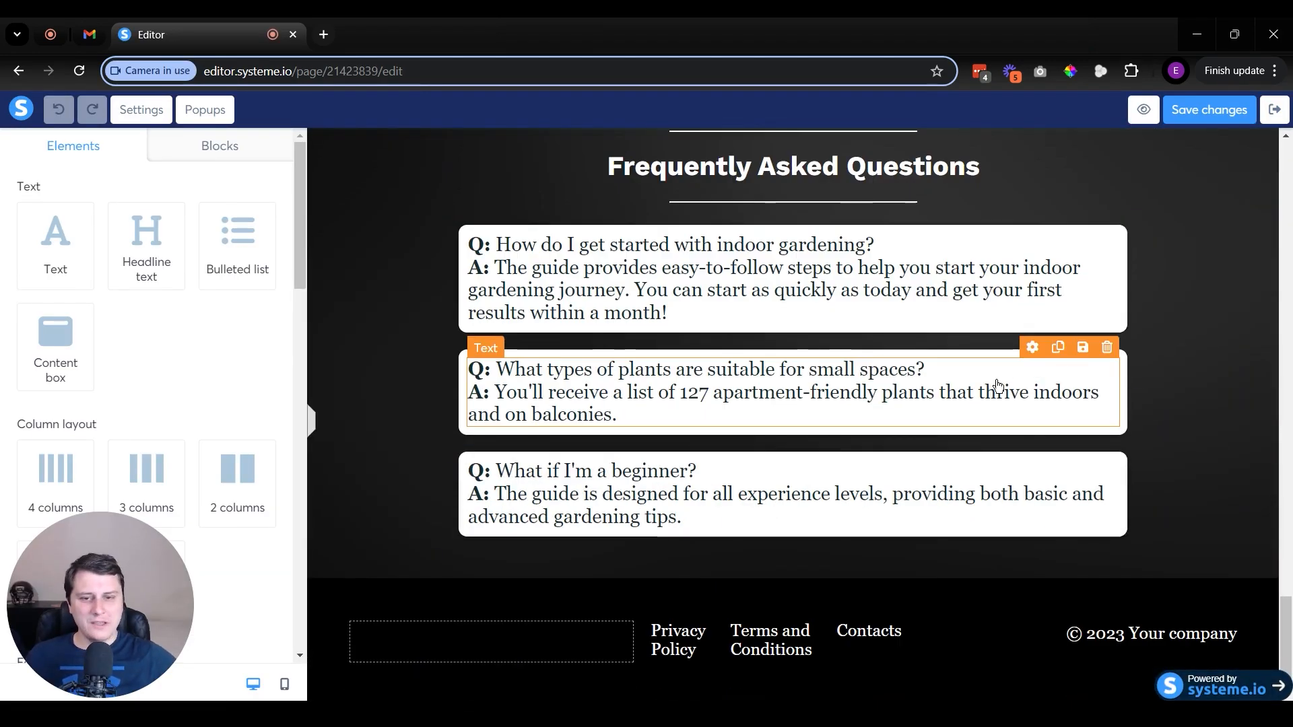
{"action": "scroll", "coordinate": [977, 397], "scroll_direction": "up", "scroll_amount": 10}
{"action": "scroll", "coordinate": [923, 404], "scroll_direction": "up", "scroll_amount": 15}
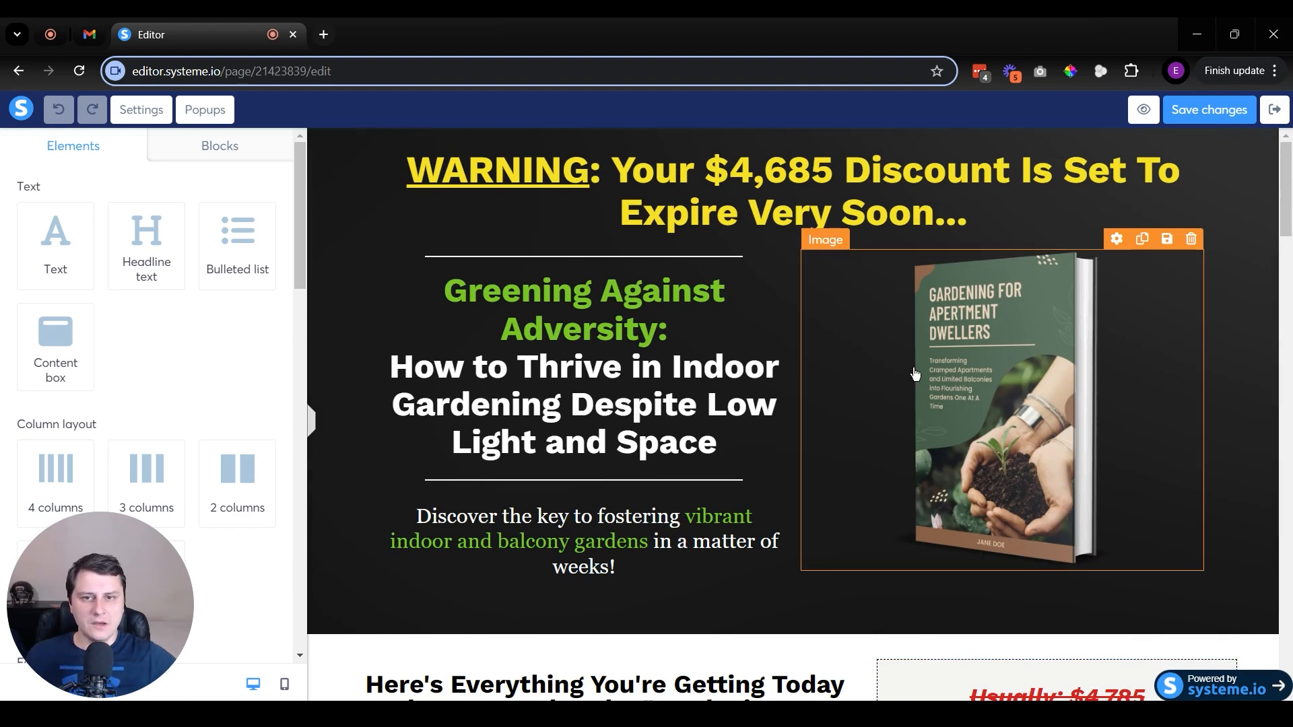
Examine the discount warning headline against the offer price and countdown timer in the order box.
{"action": "double_click", "coordinate": [708, 202]}
{"action": "left_click", "coordinate": [708, 202]}
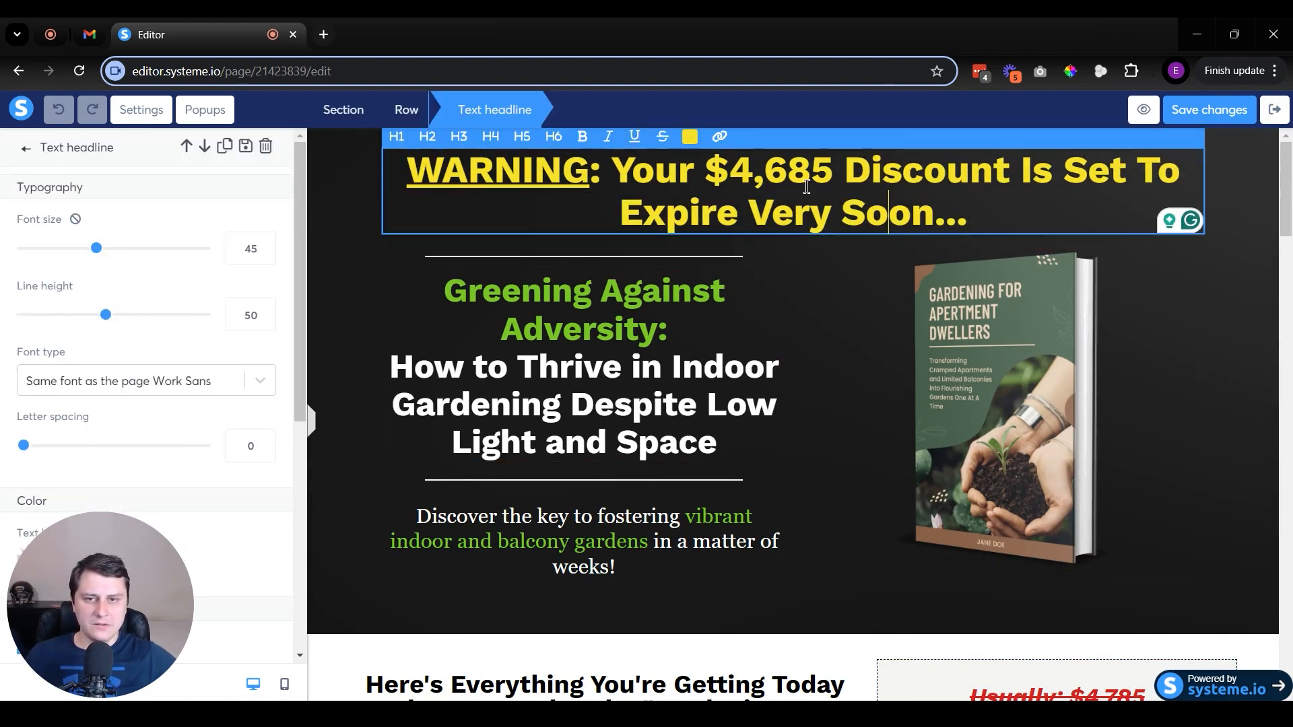
{"action": "scroll", "coordinate": [786, 280], "scroll_direction": "down", "scroll_amount": 3}
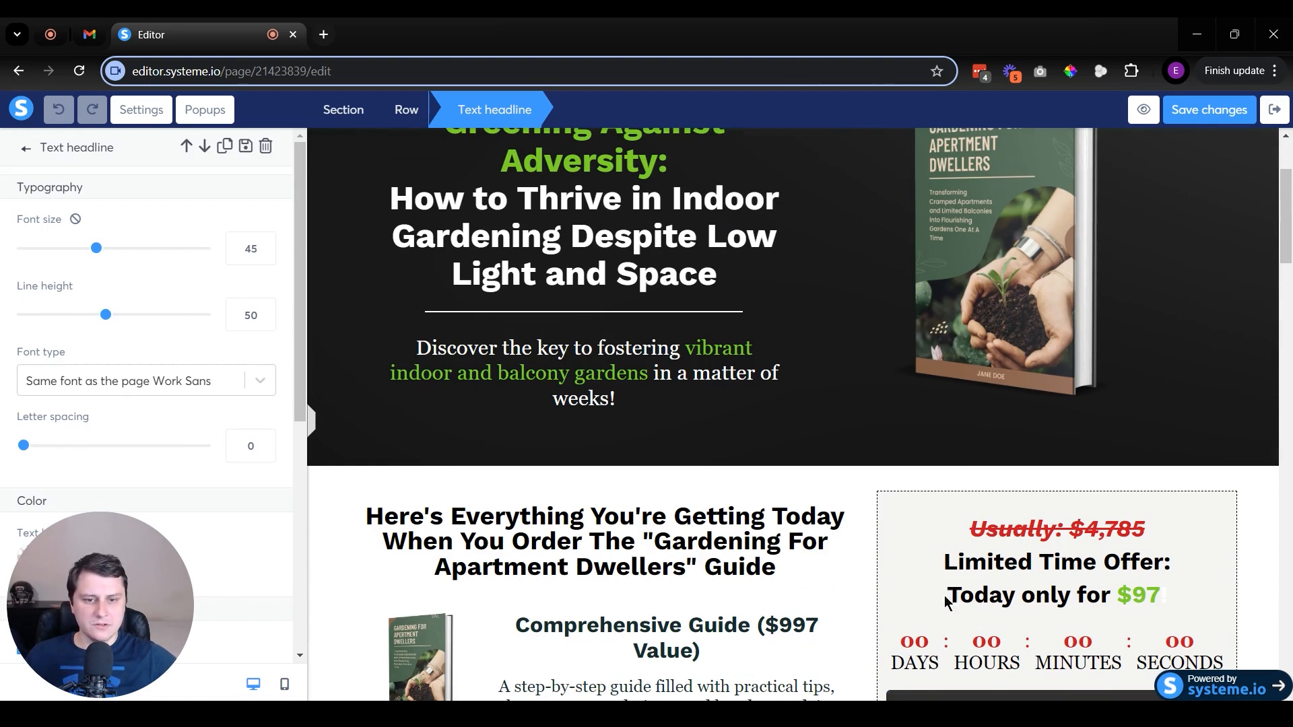
{"action": "left_click", "coordinate": [974, 646]}
{"action": "scroll", "coordinate": [674, 417], "scroll_direction": "up", "scroll_amount": 3}
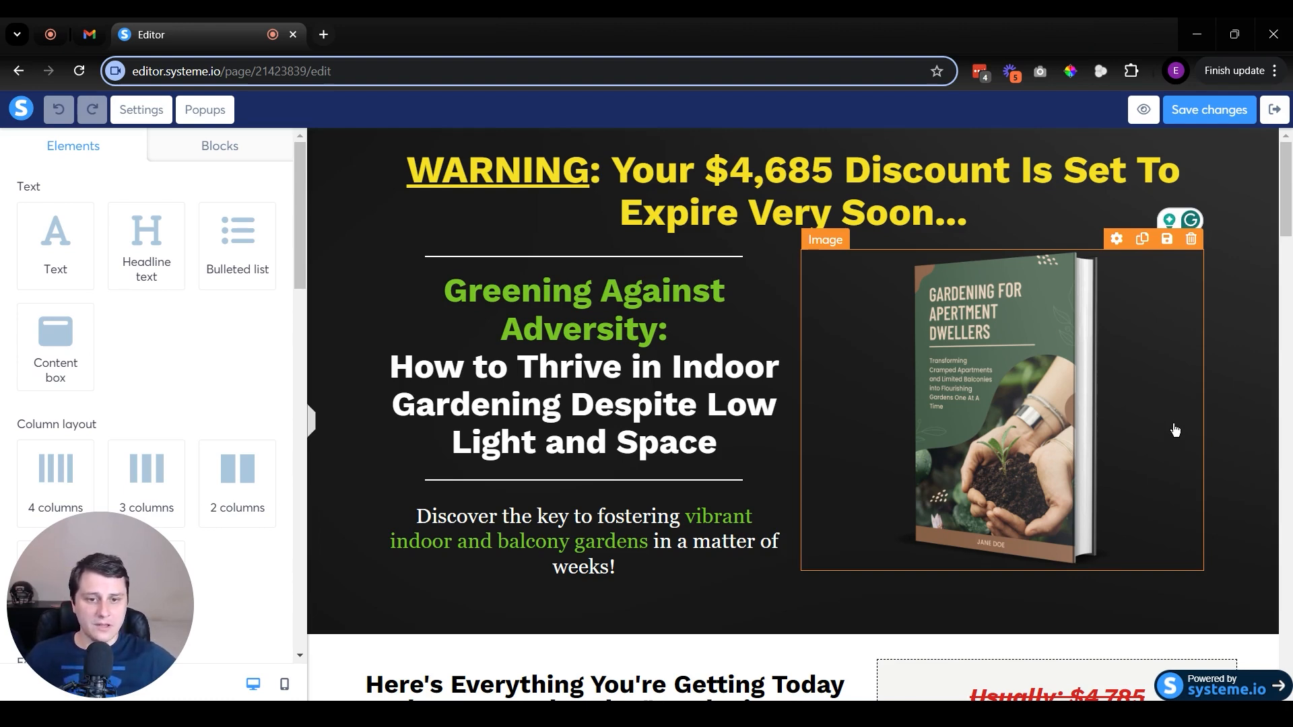
{"action": "scroll", "coordinate": [1172, 441], "scroll_direction": "down", "scroll_amount": 3}
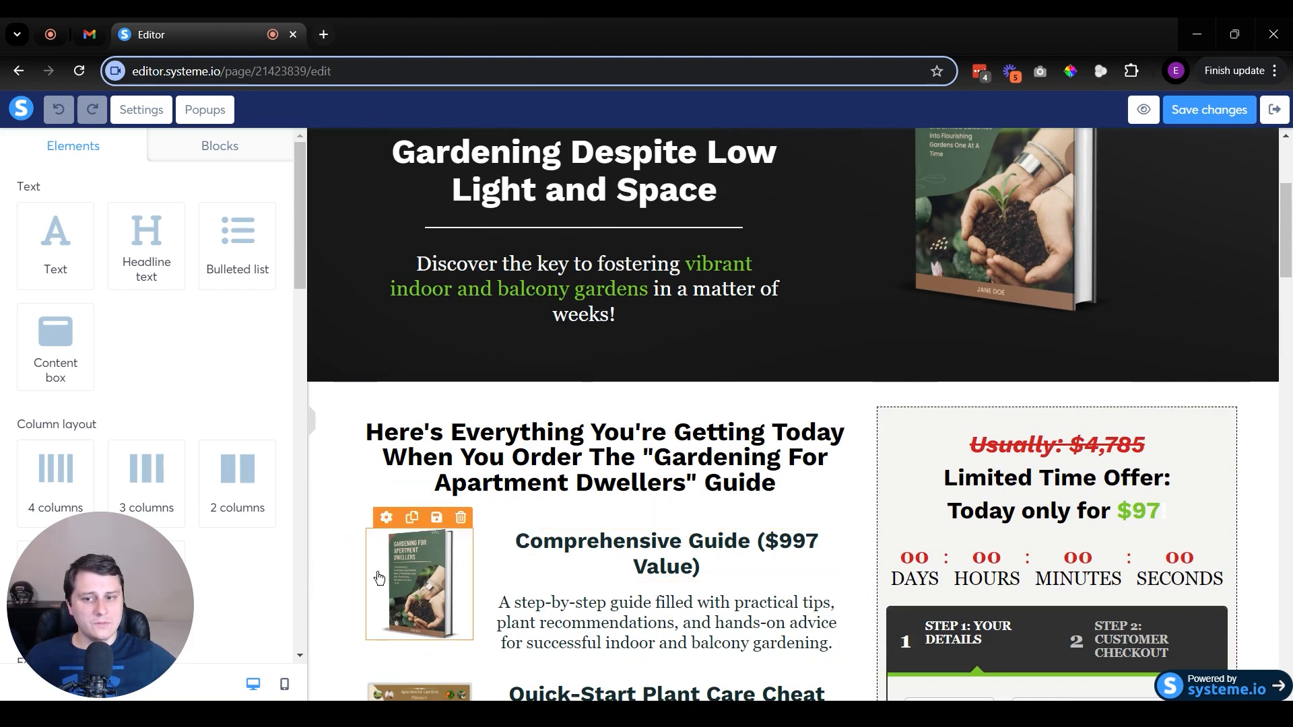
{"action": "scroll", "coordinate": [319, 577], "scroll_direction": "up", "scroll_amount": 1}
{"action": "scroll", "coordinate": [318, 577], "scroll_direction": "up", "scroll_amount": 3}
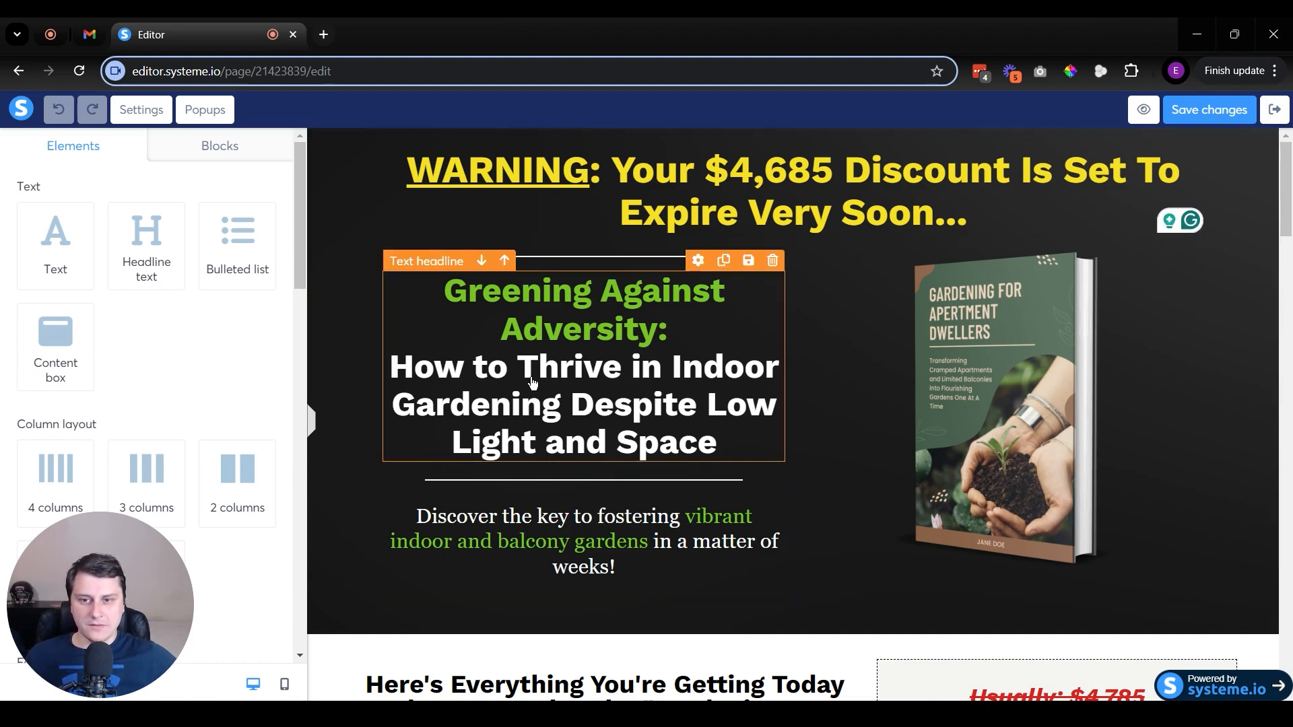
Examine the main headline about indoor gardening and the "Discover the key" text below it beside the book image.
{"action": "triple_click", "coordinate": [530, 377]}
{"action": "left_click_drag", "start_coordinate": [473, 367], "coordinate": [726, 405]}
{"action": "left_click", "coordinate": [515, 547]}
{"action": "double_click", "coordinate": [603, 546]}
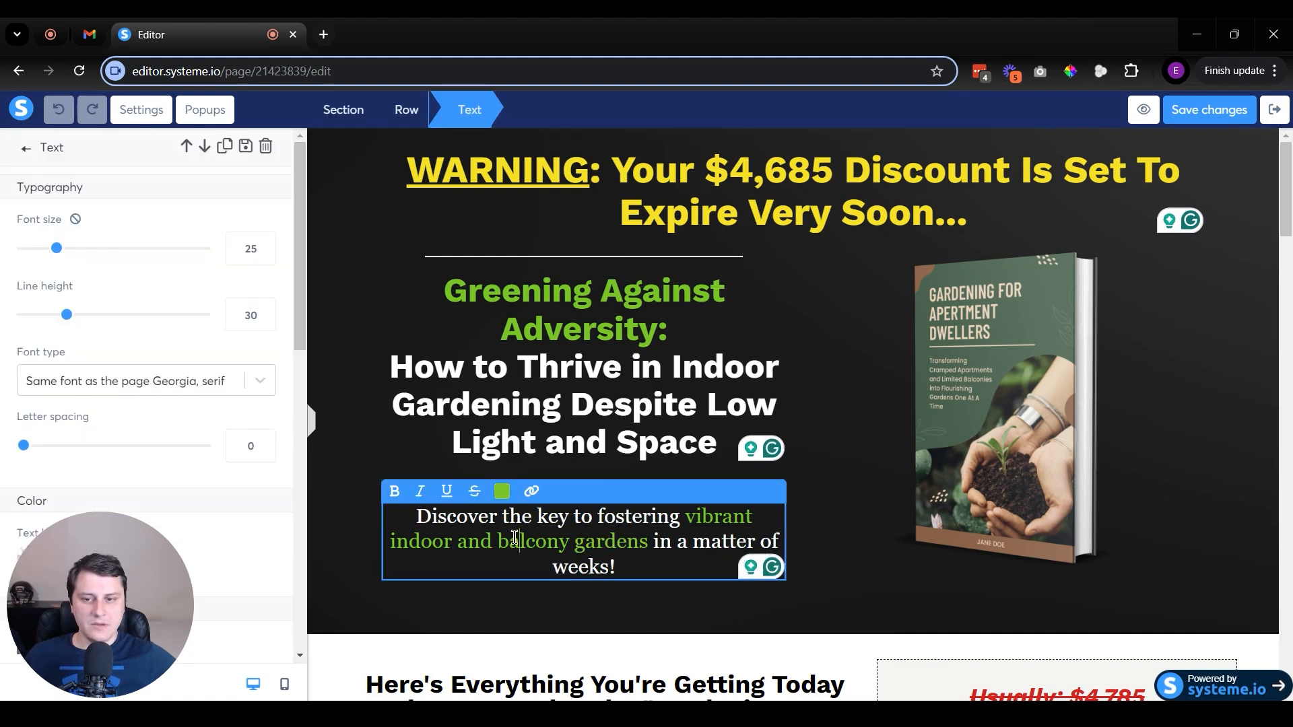
{"action": "left_click_drag", "start_coordinate": [417, 520], "coordinate": [699, 569]}
{"action": "left_click", "coordinate": [620, 568]}
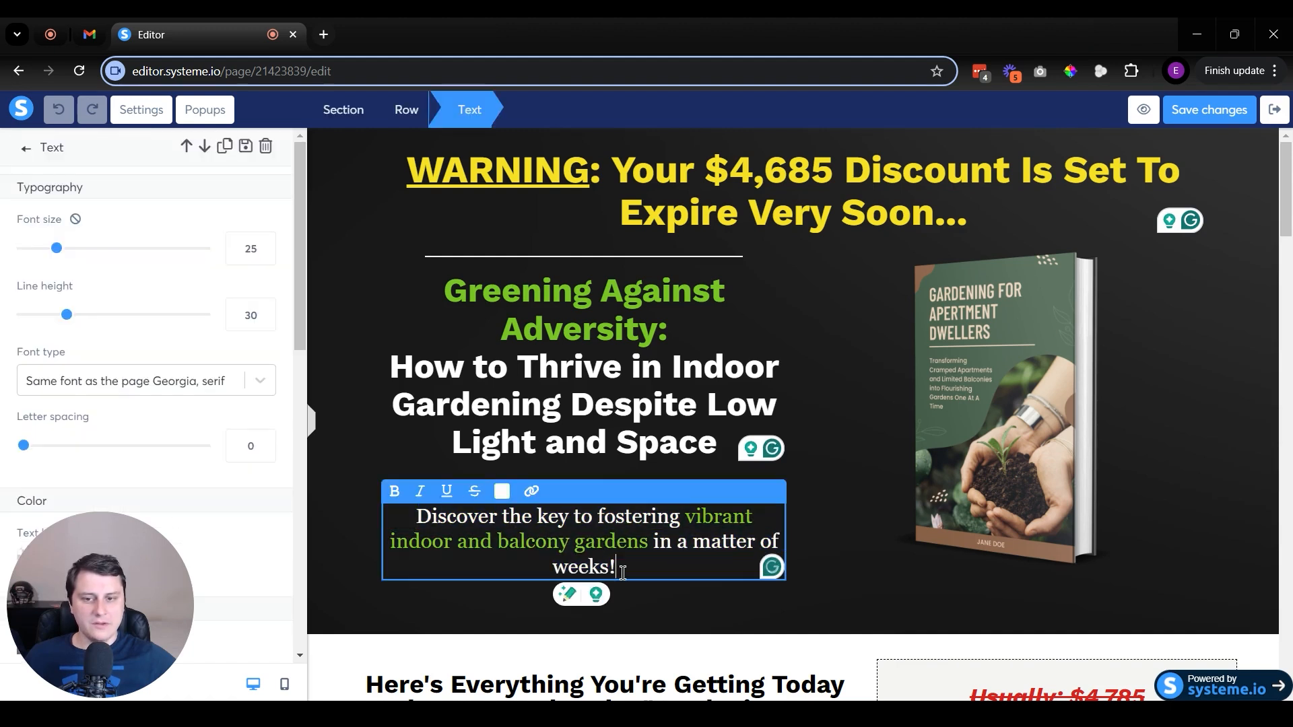
{"action": "left_click", "coordinate": [417, 518]}
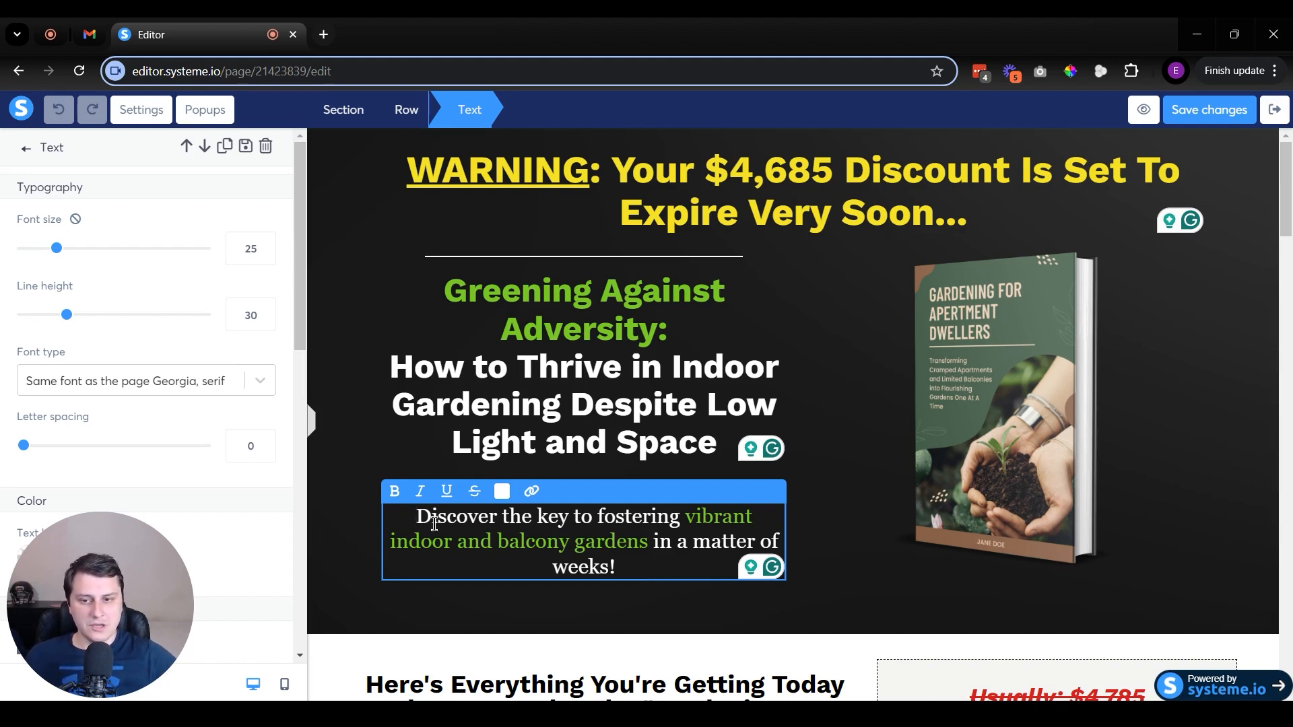
{"action": "left_click_drag", "start_coordinate": [416, 518], "coordinate": [643, 574]}
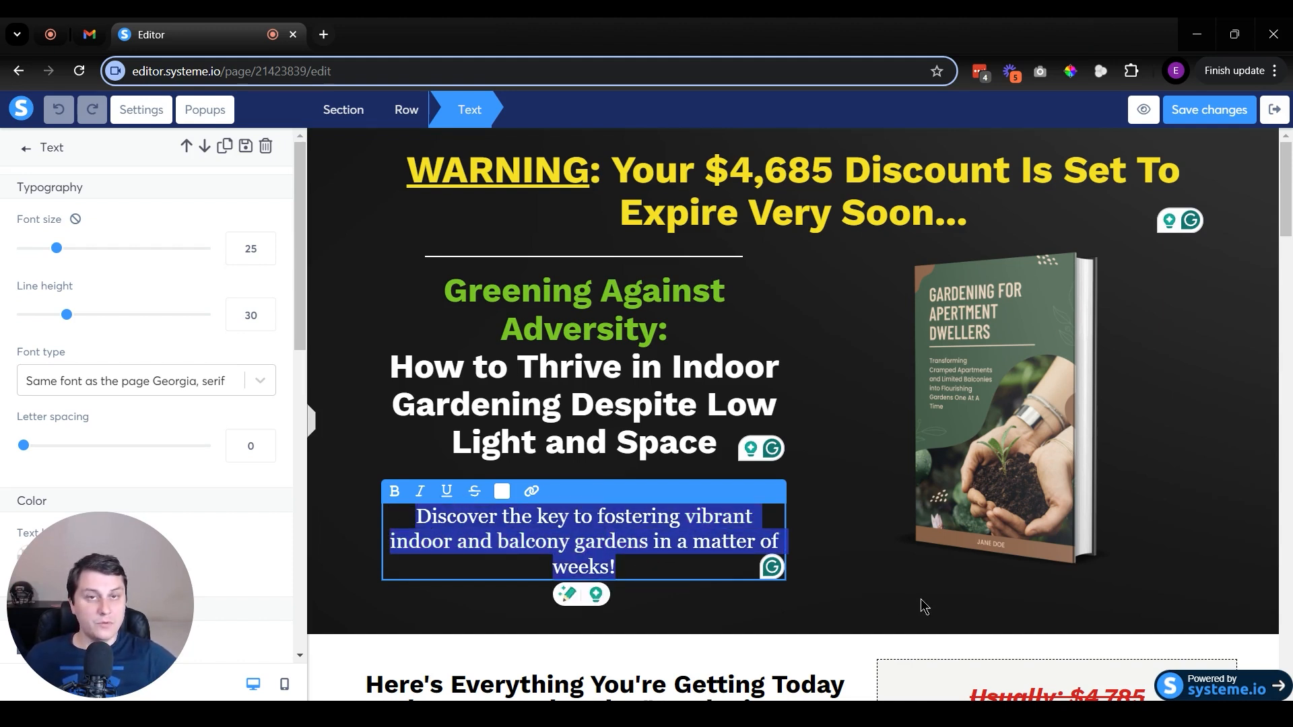
{"action": "left_click", "coordinate": [887, 600]}
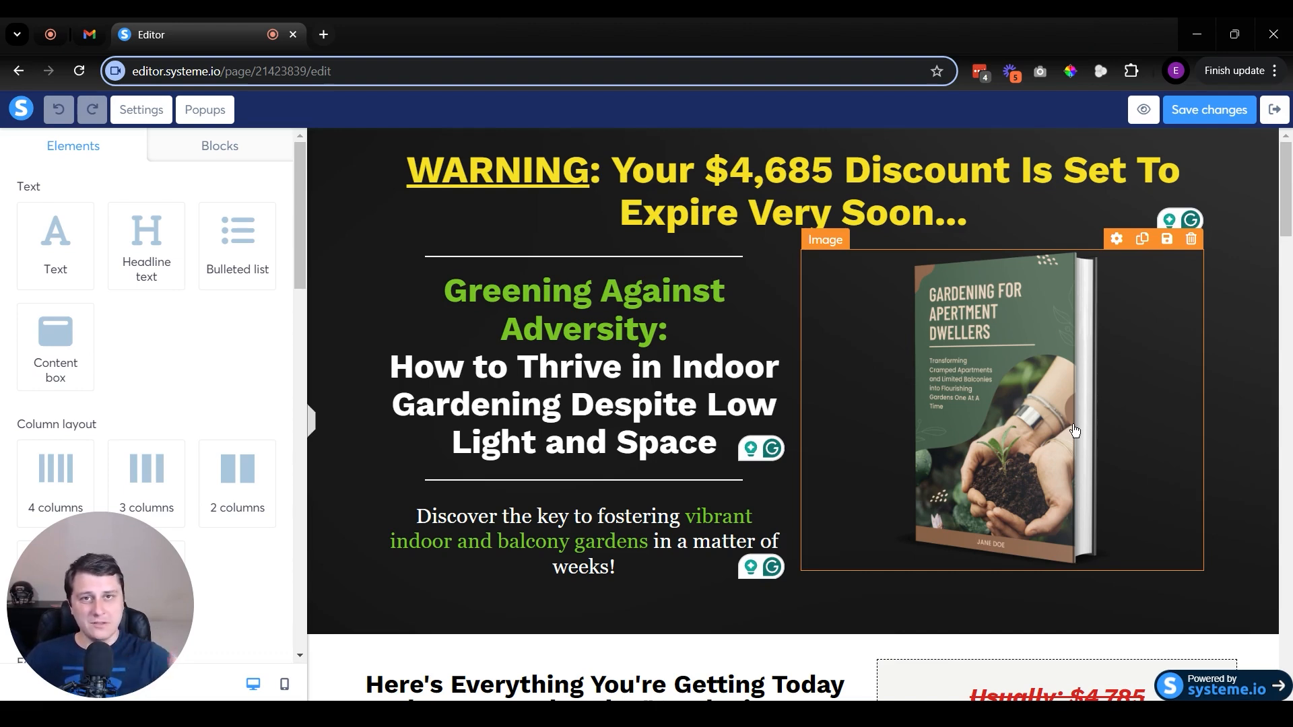
{"action": "scroll", "coordinate": [1065, 441], "scroll_direction": "down", "scroll_amount": 3}
{"action": "scroll", "coordinate": [1057, 447], "scroll_direction": "up", "scroll_amount": 3}
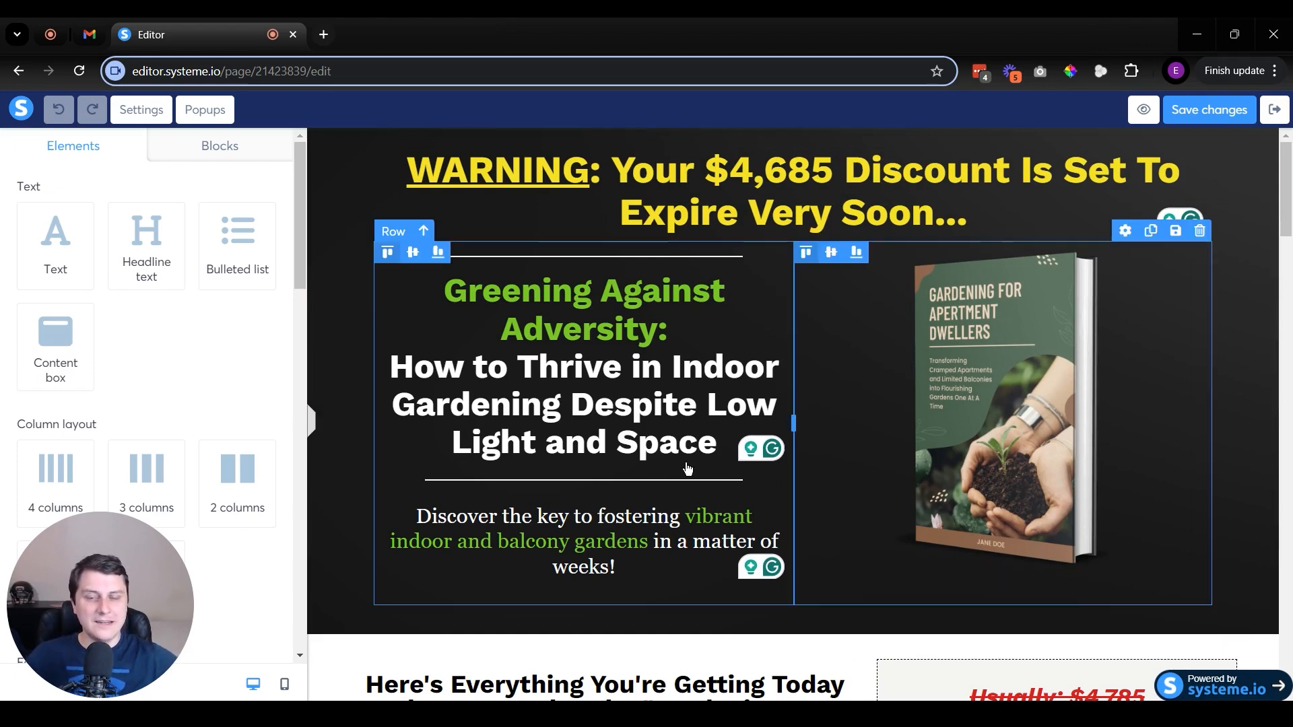
{"action": "scroll", "coordinate": [690, 461], "scroll_direction": "down", "scroll_amount": 10}
{"action": "scroll", "coordinate": [367, 383], "scroll_direction": "up", "scroll_amount": 5}
{"action": "scroll", "coordinate": [542, 325], "scroll_direction": "up", "scroll_amount": 5}
{"action": "scroll", "coordinate": [701, 346], "scroll_direction": "down", "scroll_amount": 5}
{"action": "scroll", "coordinate": [741, 348], "scroll_direction": "up", "scroll_amount": 6}
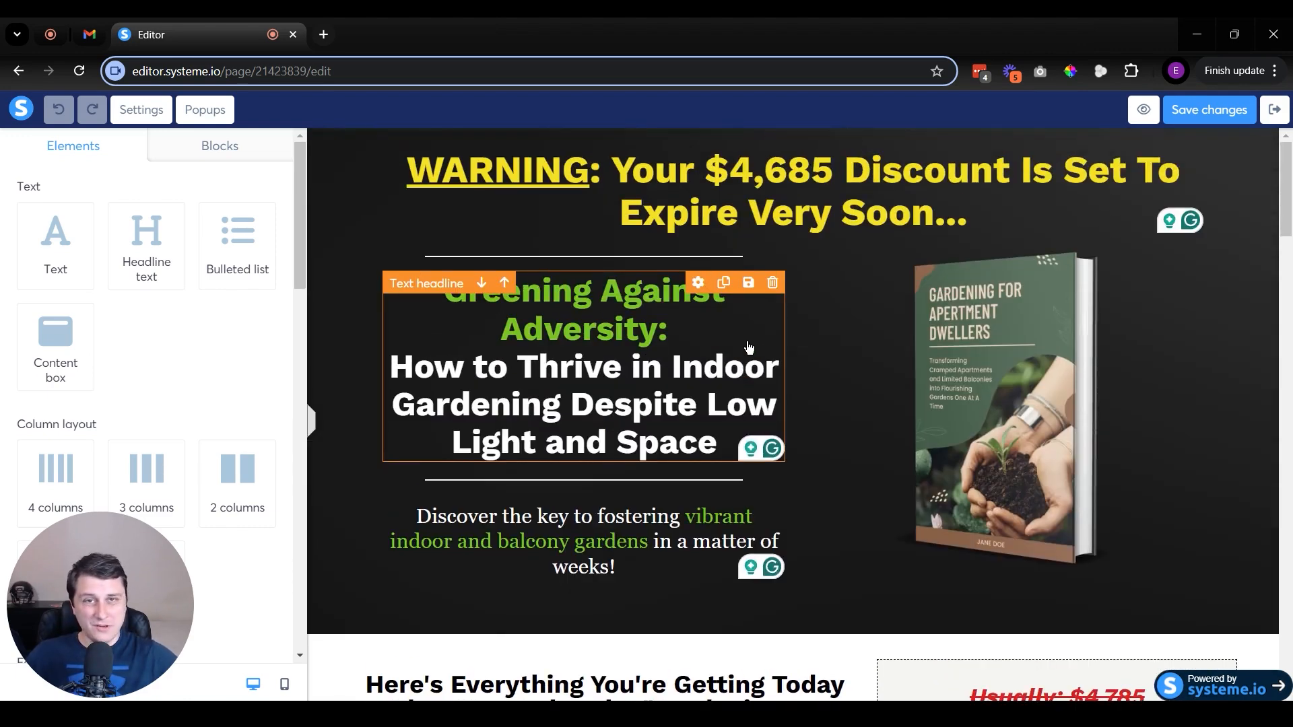
{"action": "scroll", "coordinate": [744, 370], "scroll_direction": "down", "scroll_amount": 5}
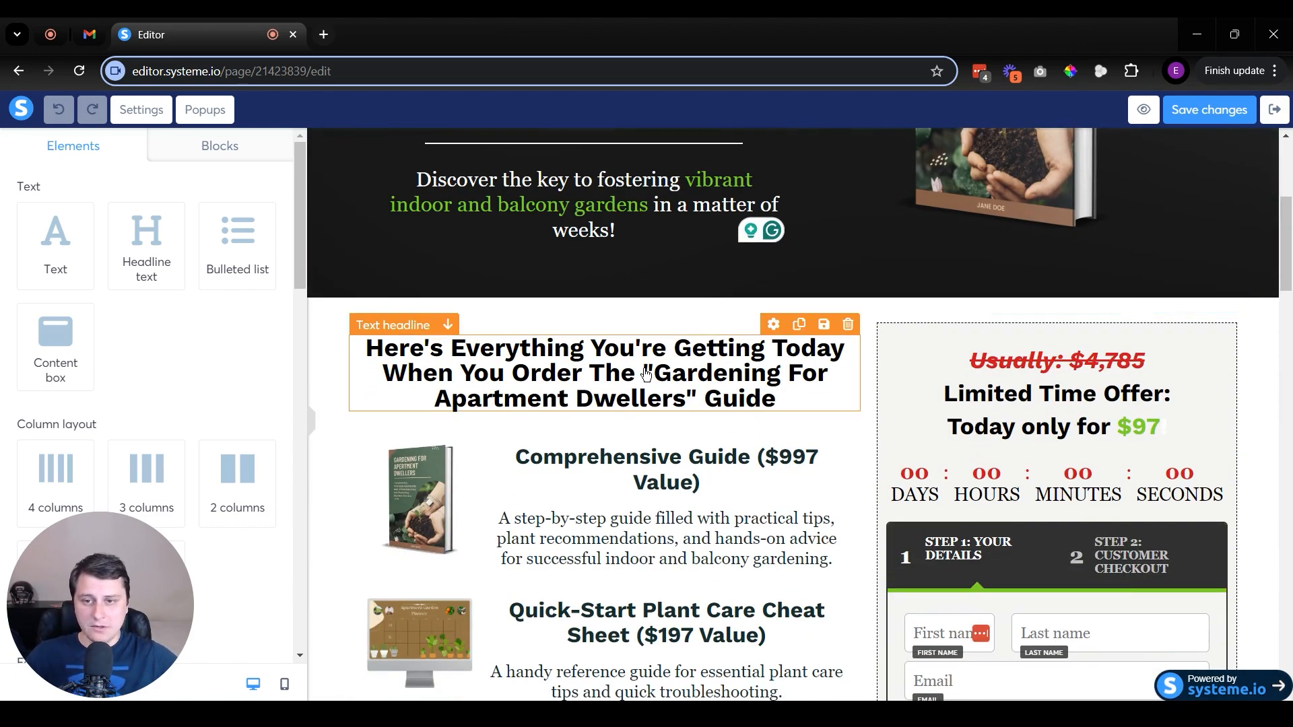
Review the "Here's Everything You're Getting Today" headline and the guide, cheat sheet and plant recommendation items beneath it.
{"action": "left_click", "coordinate": [646, 374]}
{"action": "left_click", "coordinate": [658, 462]}
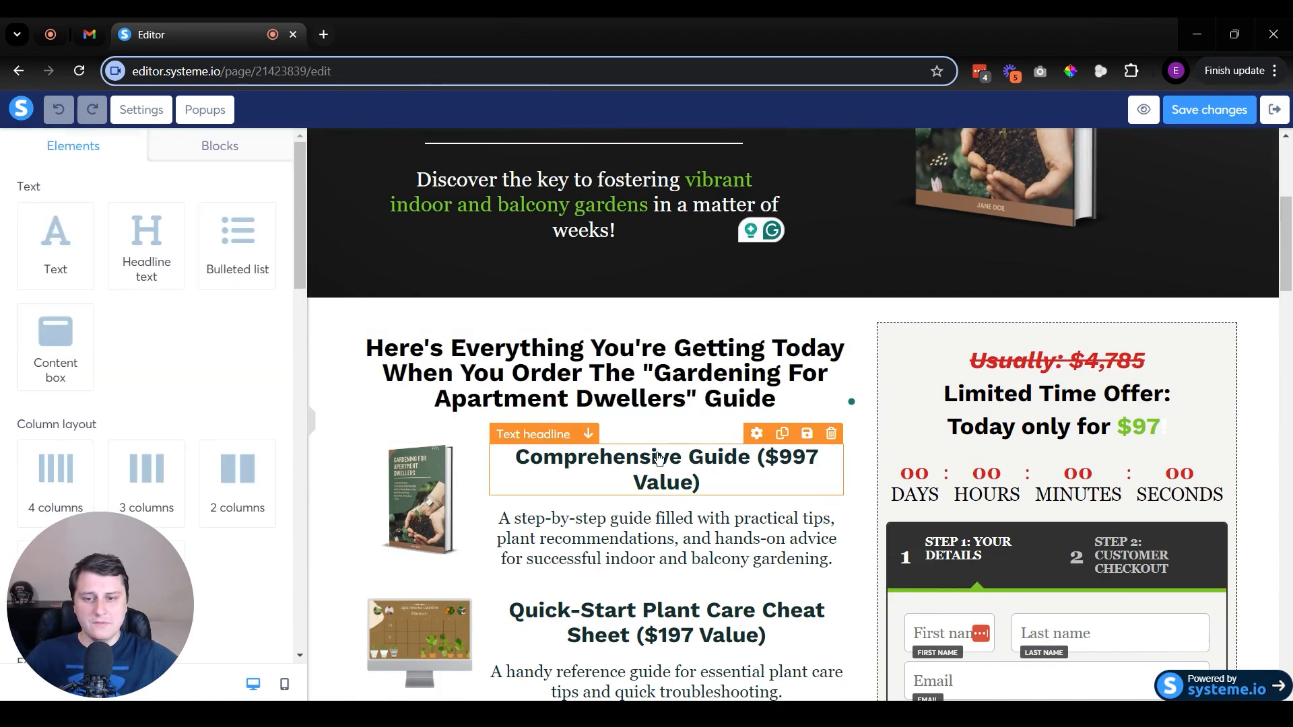
{"action": "scroll", "coordinate": [659, 458], "scroll_direction": "down", "scroll_amount": 10}
{"action": "scroll", "coordinate": [656, 462], "scroll_direction": "up", "scroll_amount": 6}
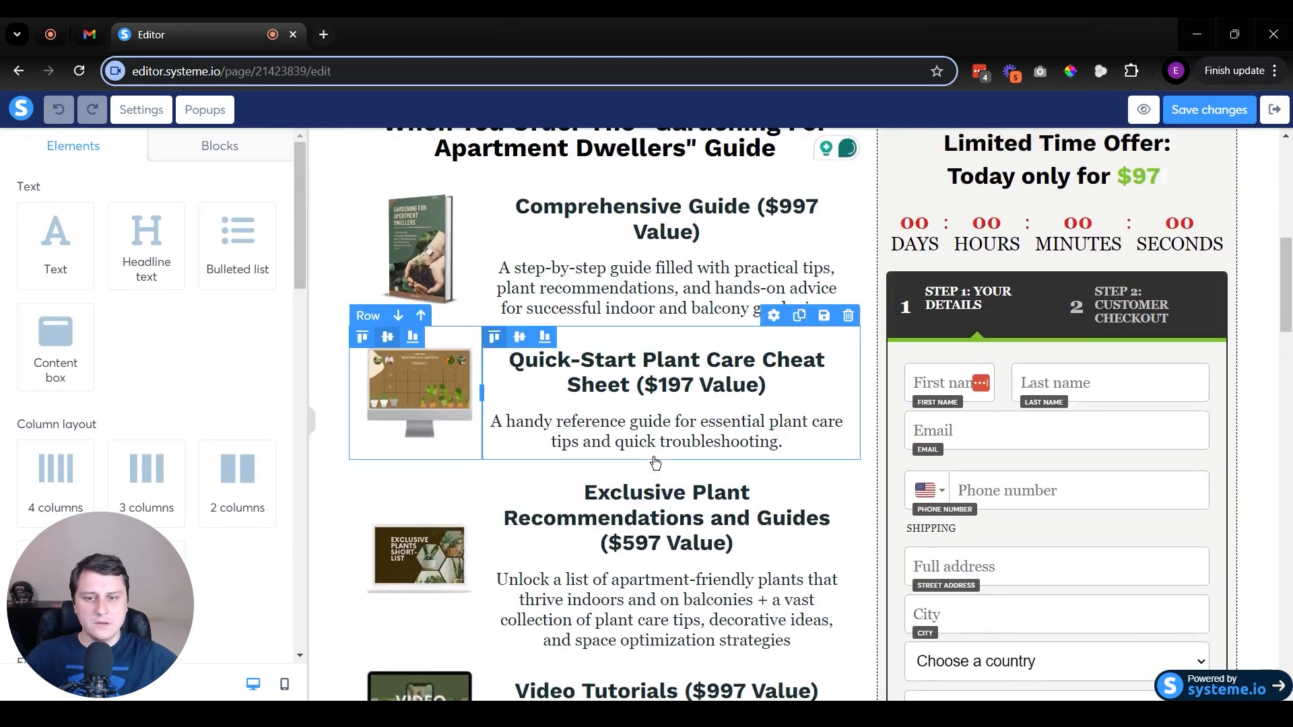
{"action": "scroll", "coordinate": [656, 463], "scroll_direction": "up", "scroll_amount": 1}
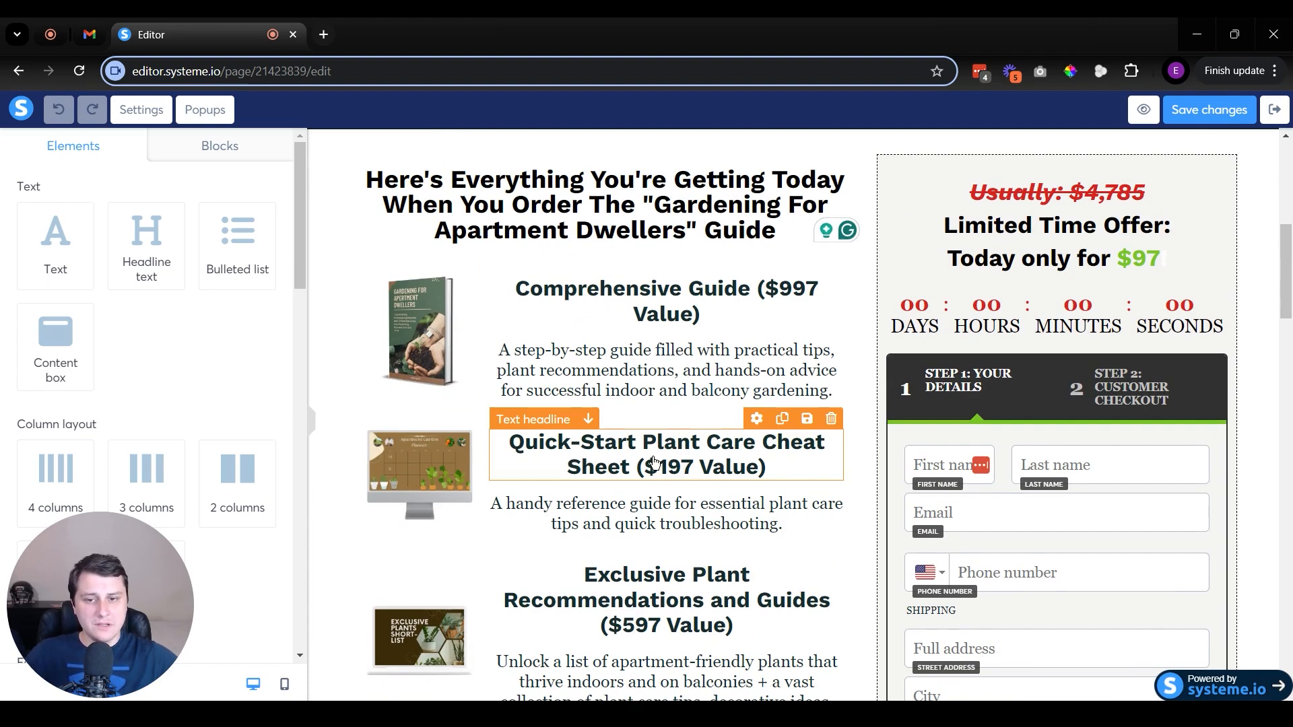
{"action": "scroll", "coordinate": [653, 463], "scroll_direction": "up", "scroll_amount": 6}
{"action": "scroll", "coordinate": [610, 357], "scroll_direction": "down", "scroll_amount": 6}
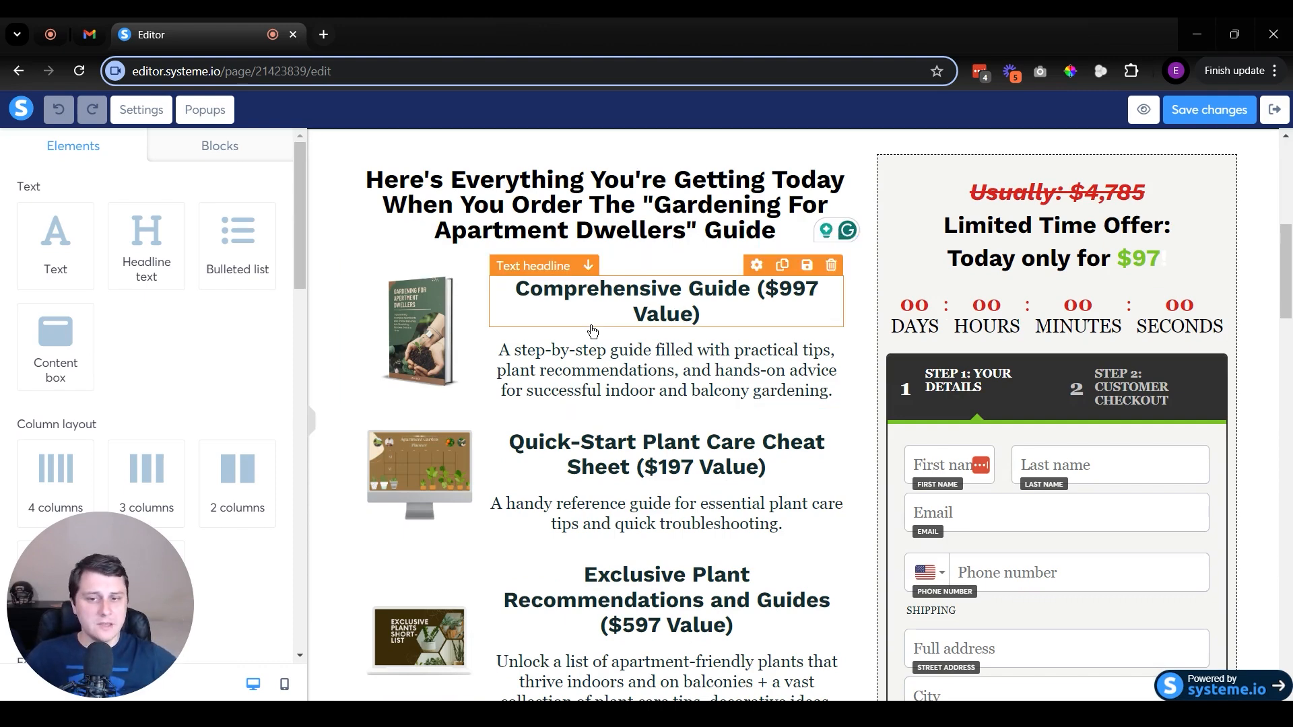
{"action": "scroll", "coordinate": [593, 330], "scroll_direction": "up", "scroll_amount": 4}
{"action": "scroll", "coordinate": [606, 303], "scroll_direction": "down", "scroll_amount": 4}
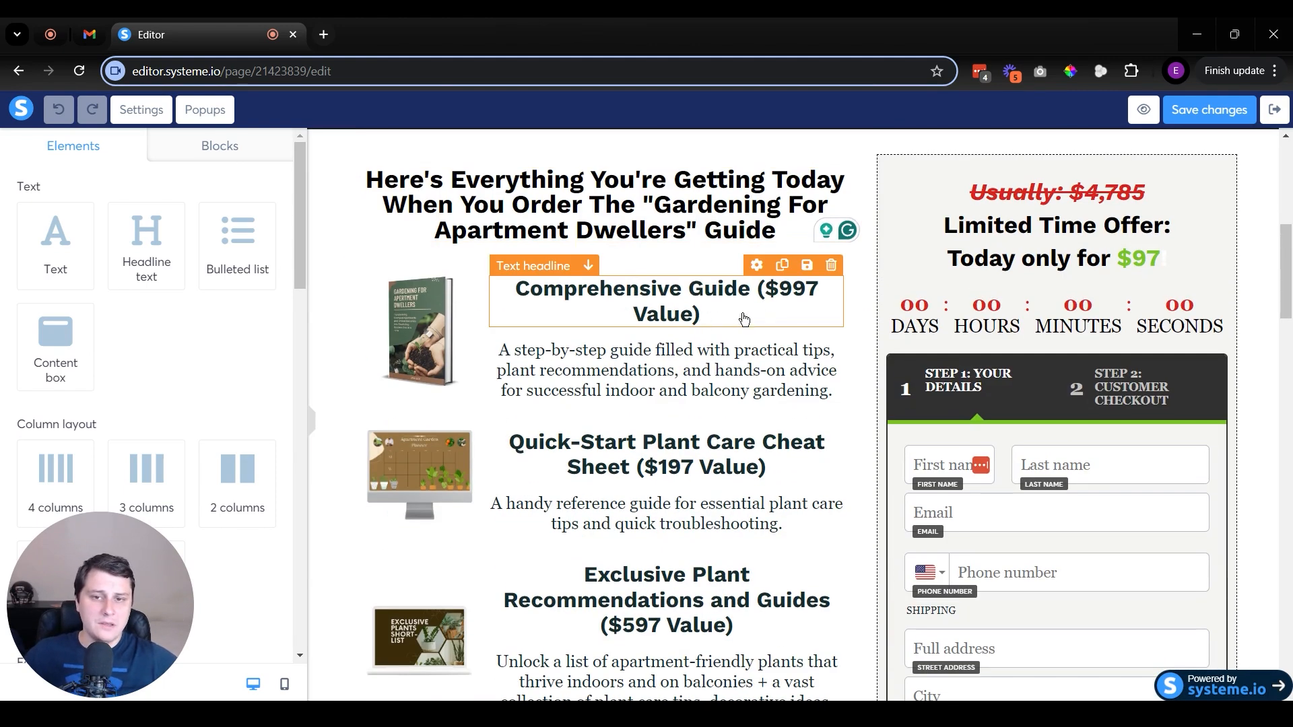
{"action": "scroll", "coordinate": [765, 320], "scroll_direction": "down", "scroll_amount": 2}
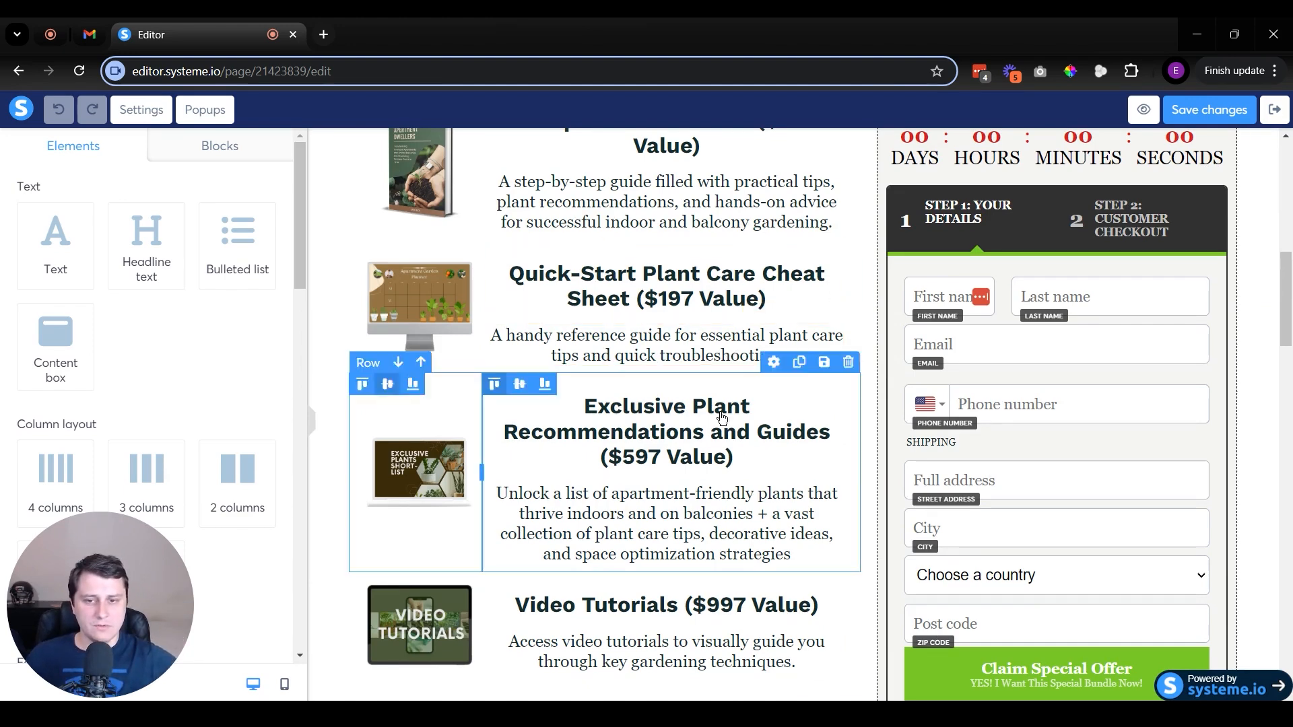
{"action": "scroll", "coordinate": [677, 435], "scroll_direction": "up", "scroll_amount": 3}
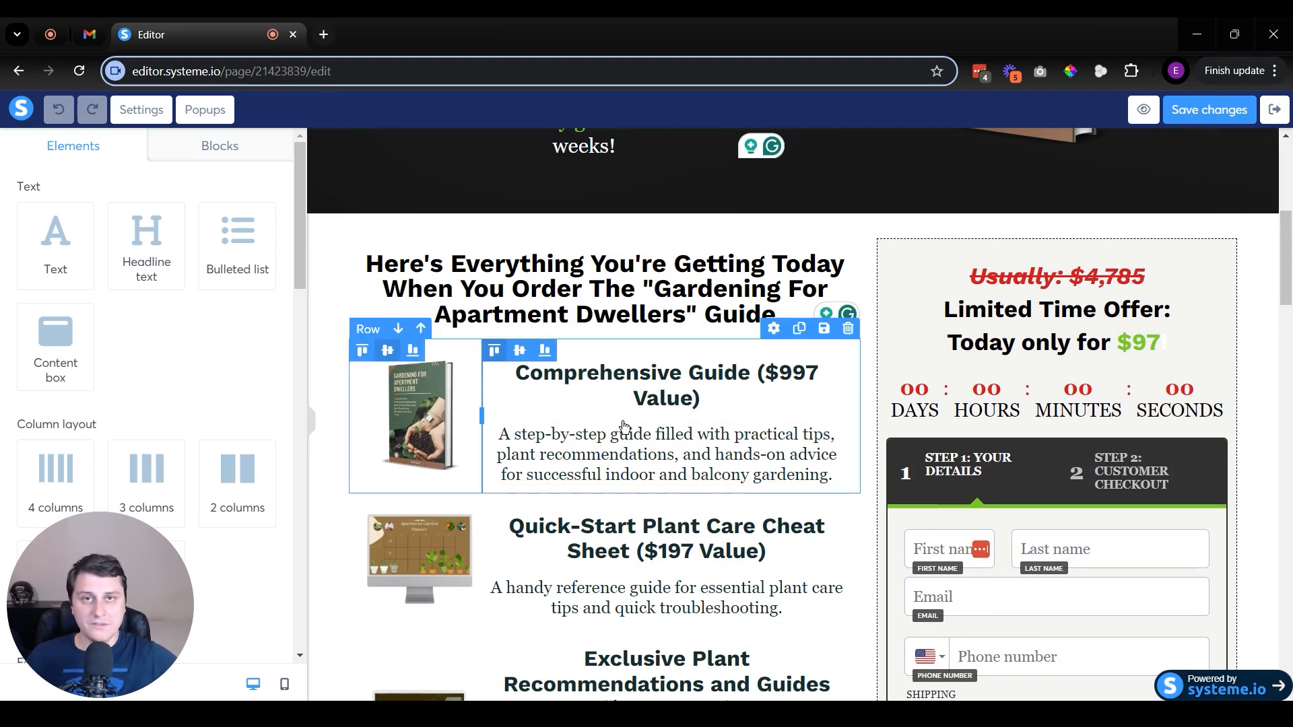
Examine the stated dollar values in the Comprehensive Guide and Exclusive Plant Recommendations and Guides headlines.
{"action": "left_click", "coordinate": [746, 394]}
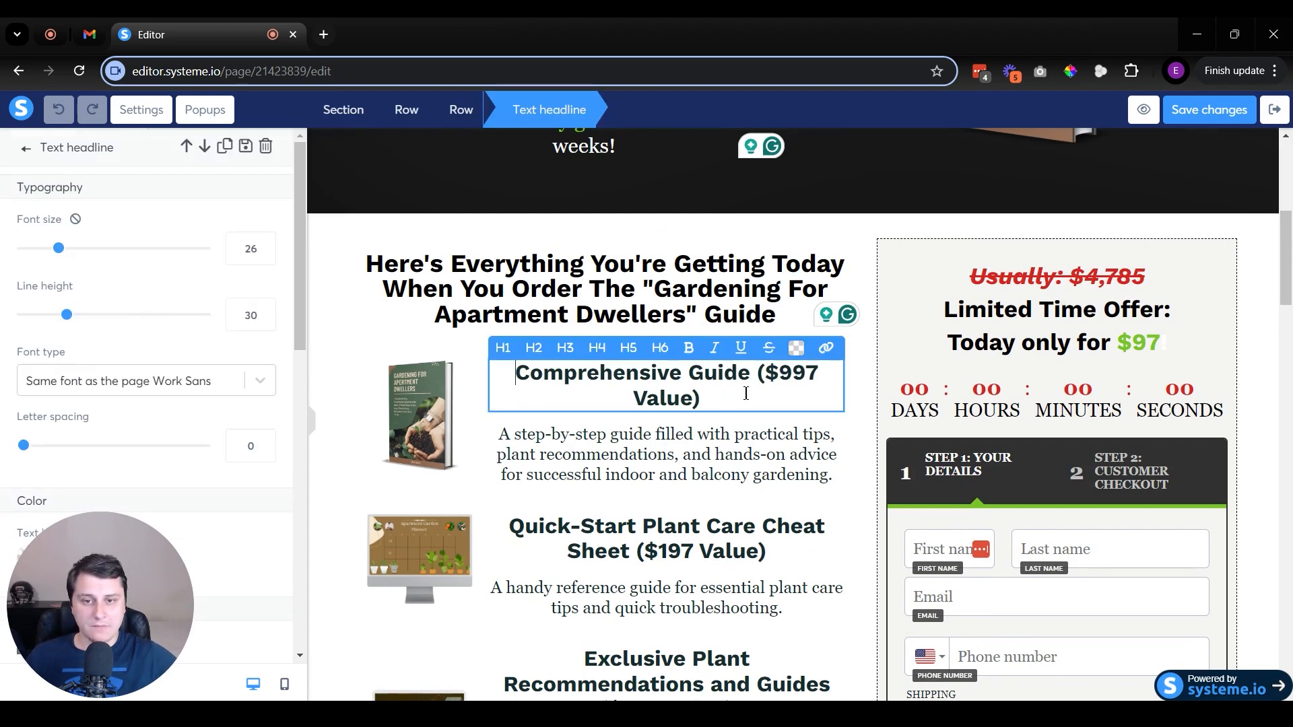
{"action": "mouse_move", "coordinate": [749, 394]}
{"action": "left_mouse_down"}
{"action": "mouse_move", "coordinate": [758, 367]}
{"action": "mouse_move", "coordinate": [766, 402]}
{"action": "left_mouse_up"}
{"action": "left_click", "coordinate": [774, 392]}
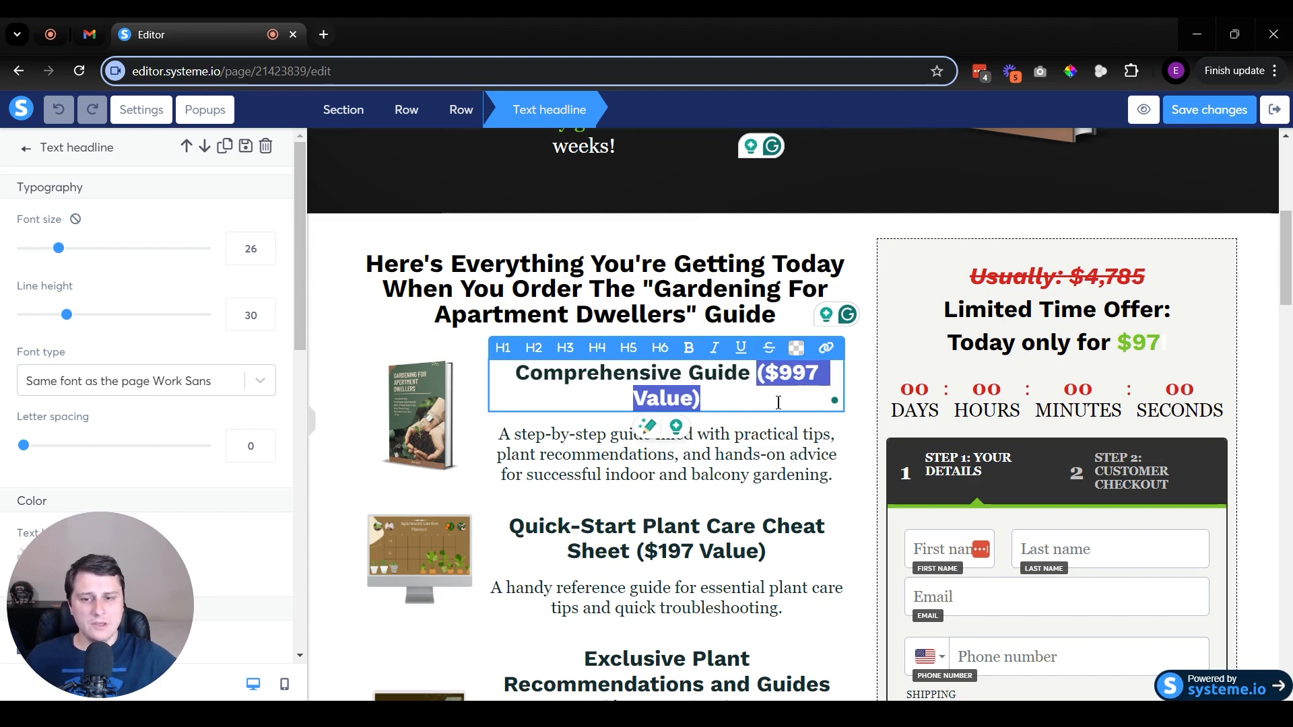
{"action": "scroll", "coordinate": [732, 404], "scroll_direction": "down", "scroll_amount": 1}
{"action": "left_click", "coordinate": [695, 458]}
{"action": "scroll", "coordinate": [701, 464], "scroll_direction": "down", "scroll_amount": 2}
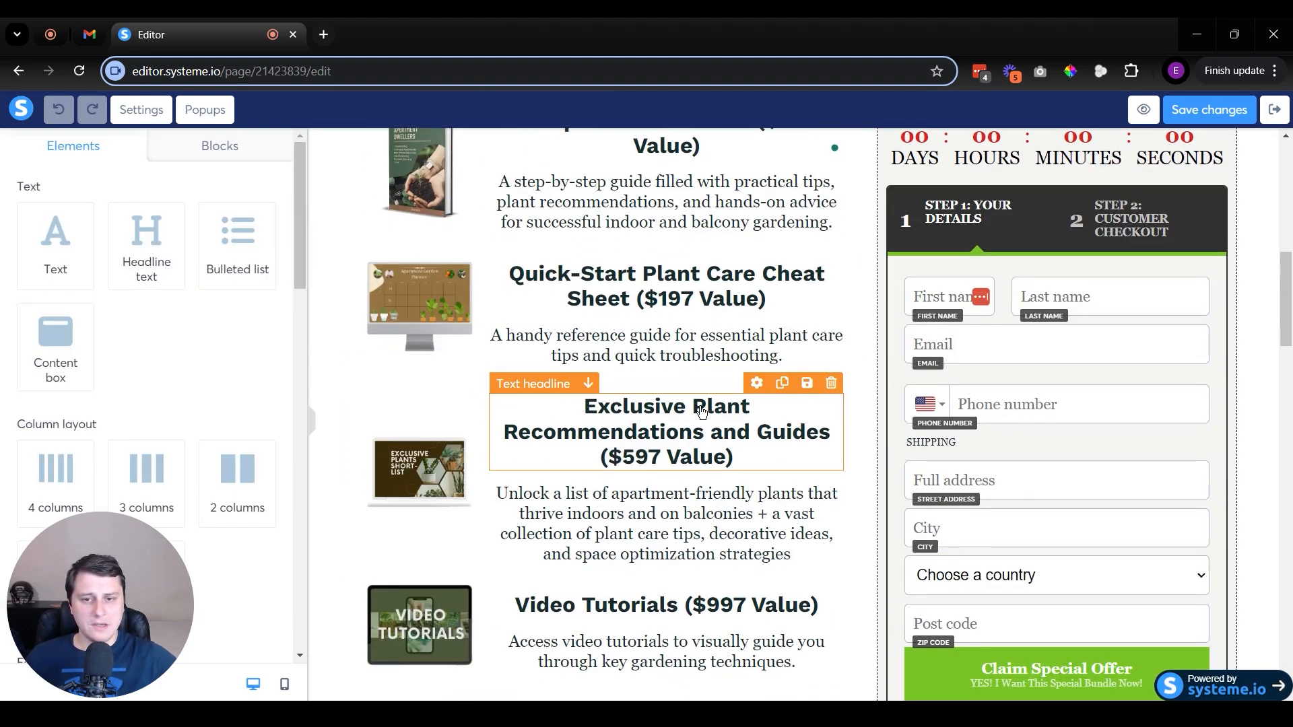
{"action": "left_click", "coordinate": [658, 458]}
{"action": "left_click", "coordinate": [729, 459]}
{"action": "left_click_drag", "start_coordinate": [755, 464], "coordinate": [599, 457]}
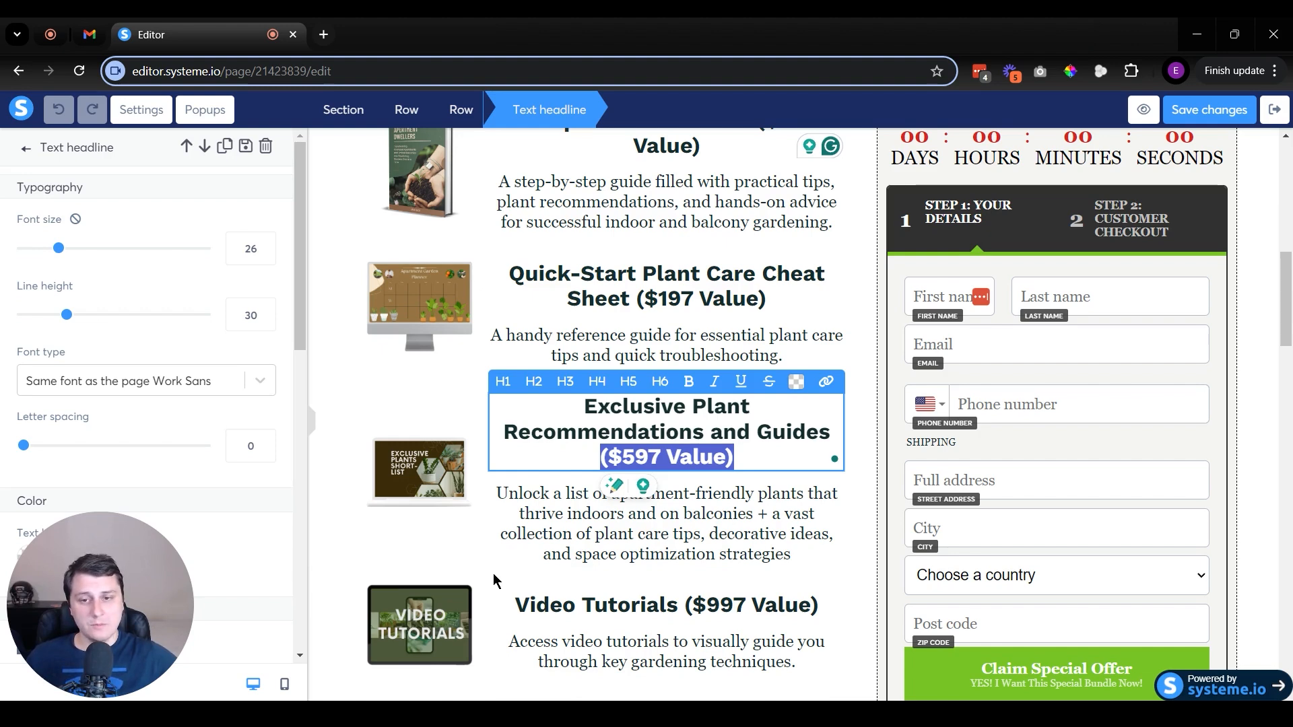
{"action": "left_click", "coordinate": [721, 435]}
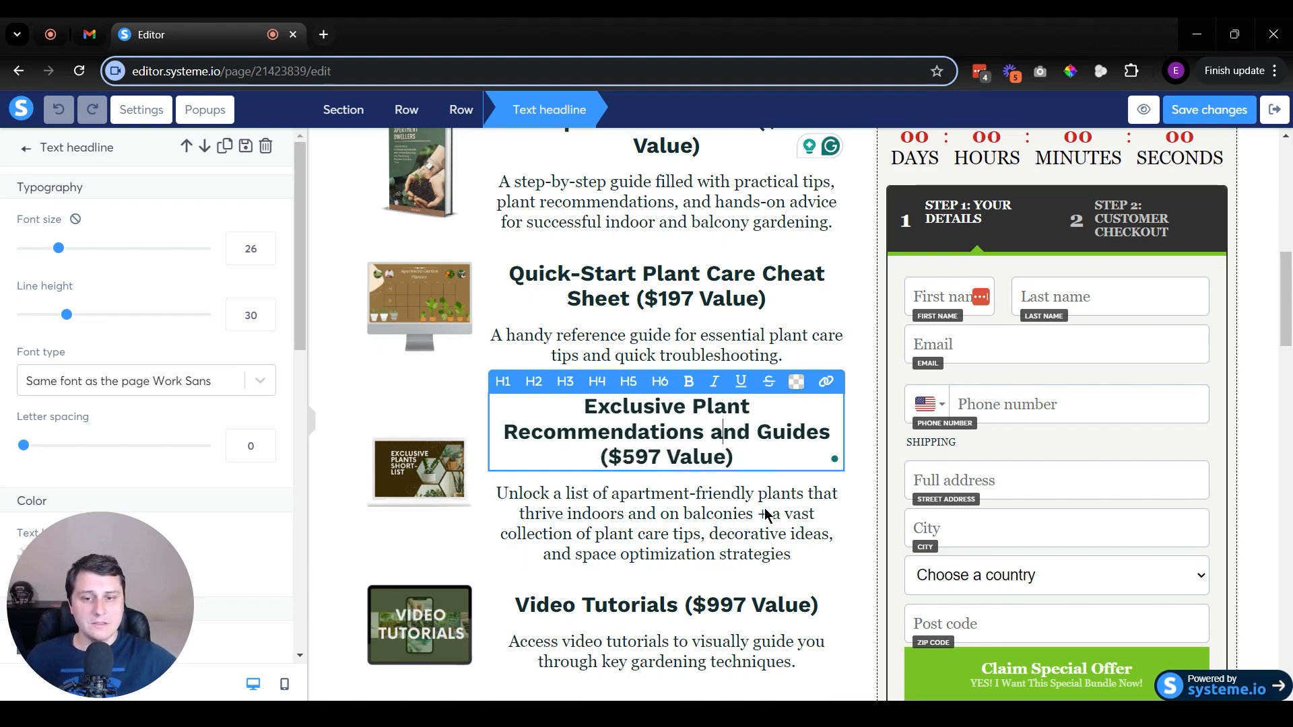
{"action": "key", "text": "Escape"}
Look through the Video Tutorials and Community Membership items and compare their values with the order box price.
{"action": "scroll", "coordinate": [717, 559], "scroll_direction": "down", "scroll_amount": 2}
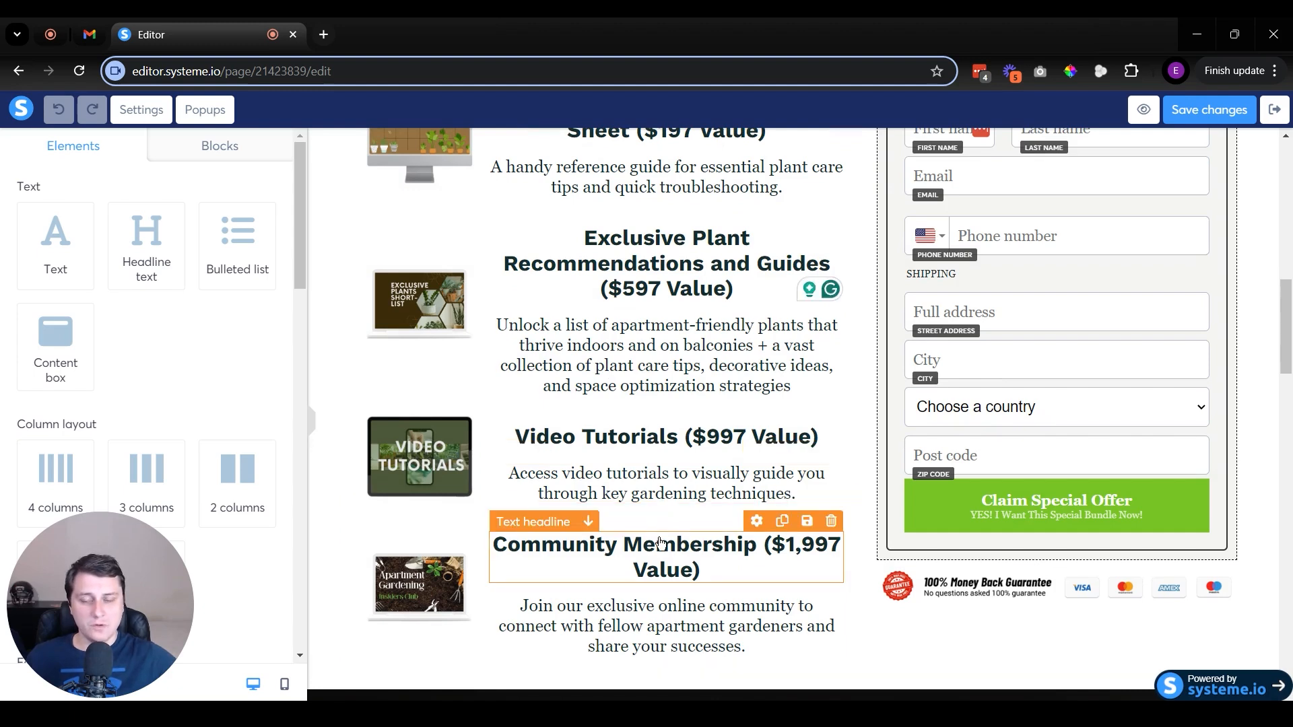
{"action": "scroll", "coordinate": [660, 543], "scroll_direction": "down", "scroll_amount": 2}
{"action": "scroll", "coordinate": [725, 405], "scroll_direction": "up", "scroll_amount": 7}
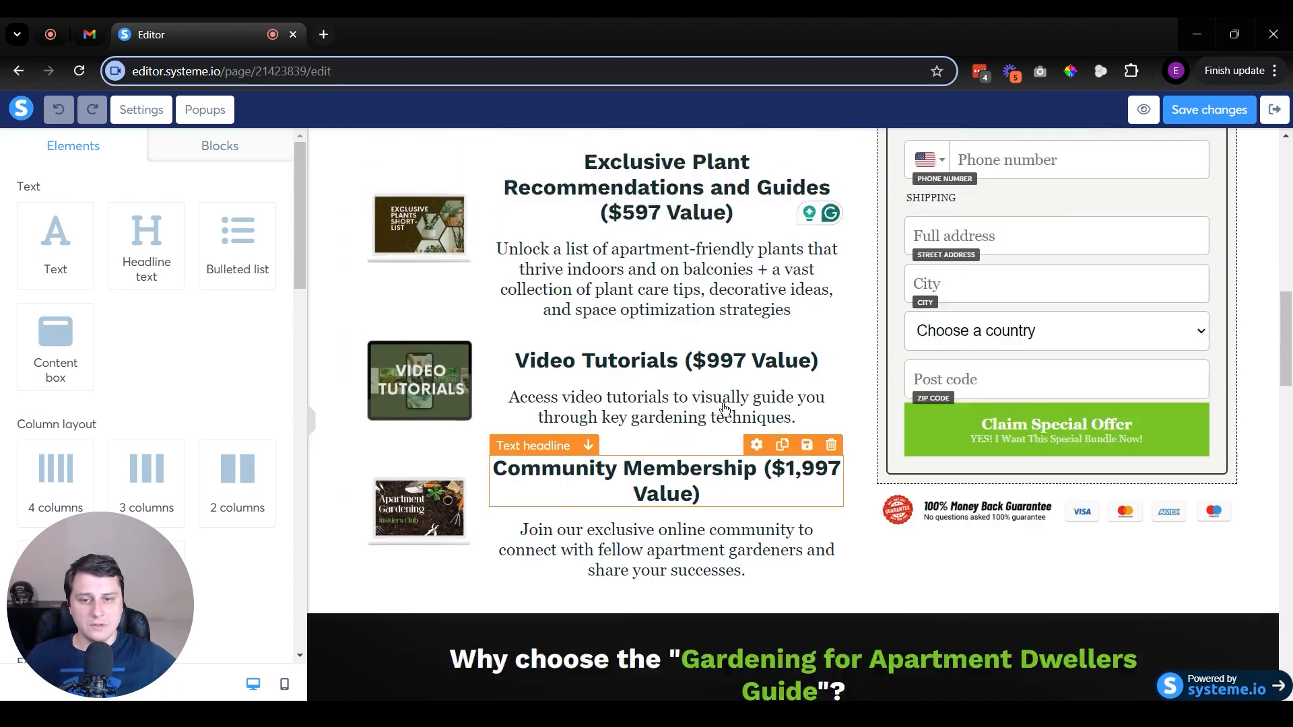
{"action": "left_click", "coordinate": [1072, 274]}
{"action": "left_click", "coordinate": [639, 444]}
{"action": "scroll", "coordinate": [638, 443], "scroll_direction": "down", "scroll_amount": 10}
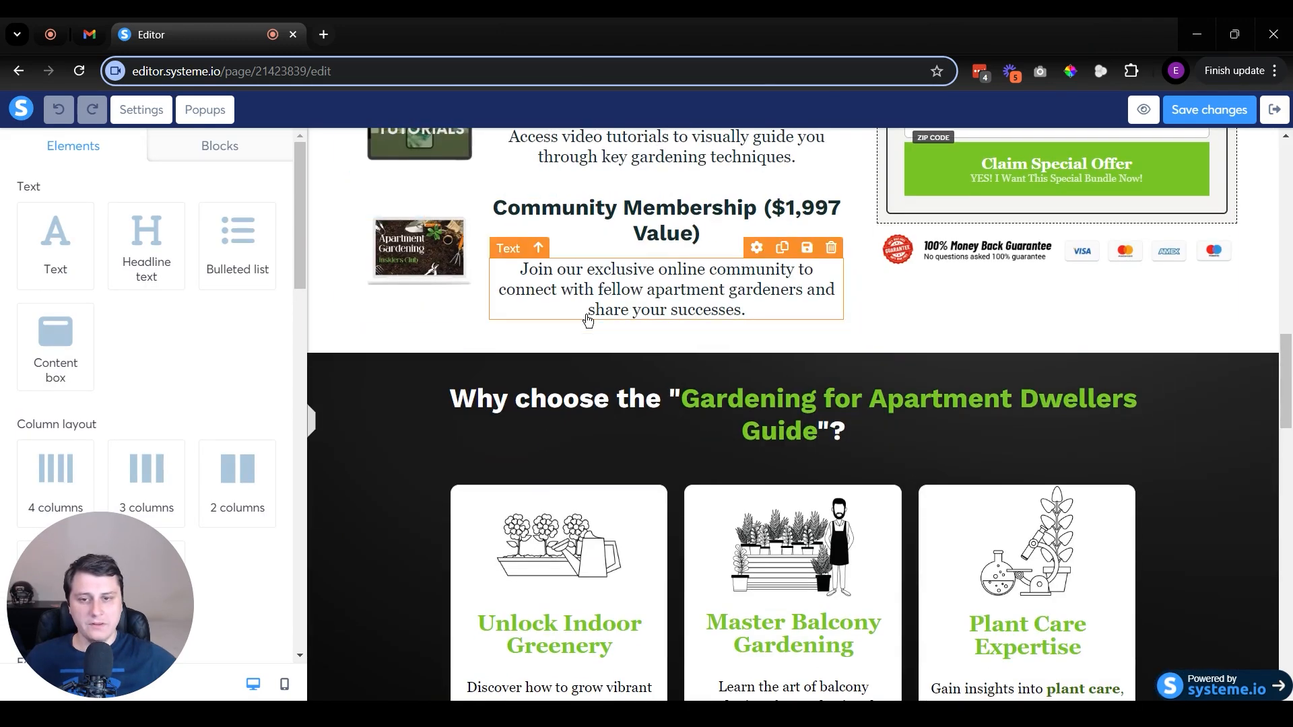
{"action": "scroll", "coordinate": [1078, 364], "scroll_direction": "up", "scroll_amount": 10}
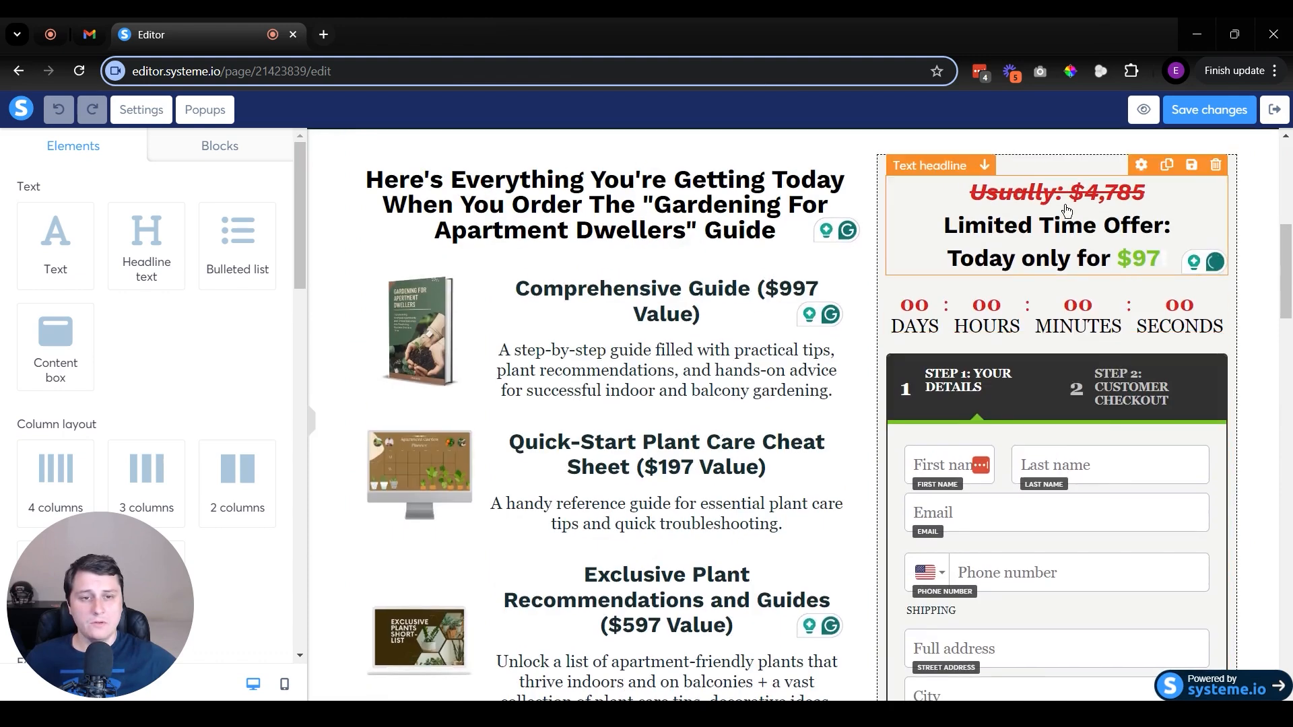
Replace "Usually" with "Total value" in the order box's struck-through price line, and select the $97 offer price.
{"action": "left_click", "coordinate": [1079, 214]}
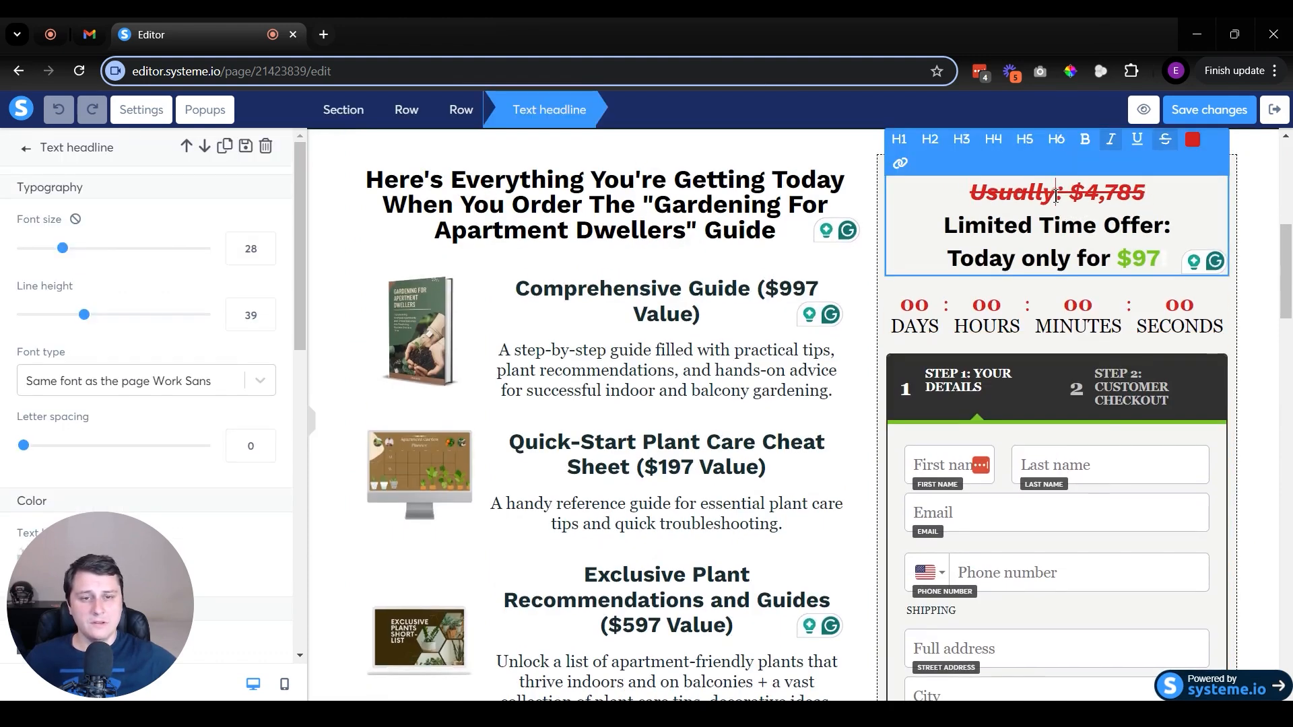
{"action": "type", "text": "Total vale"}
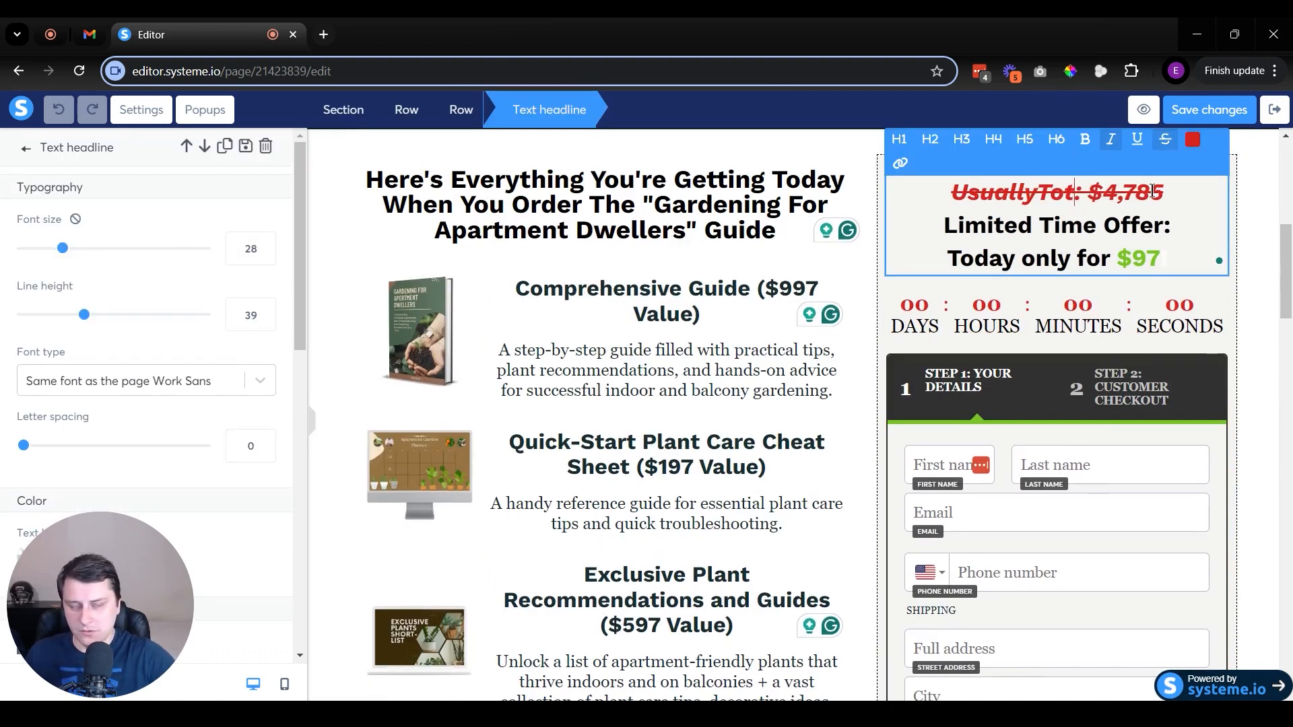
{"action": "key", "text": "BackSpace"}
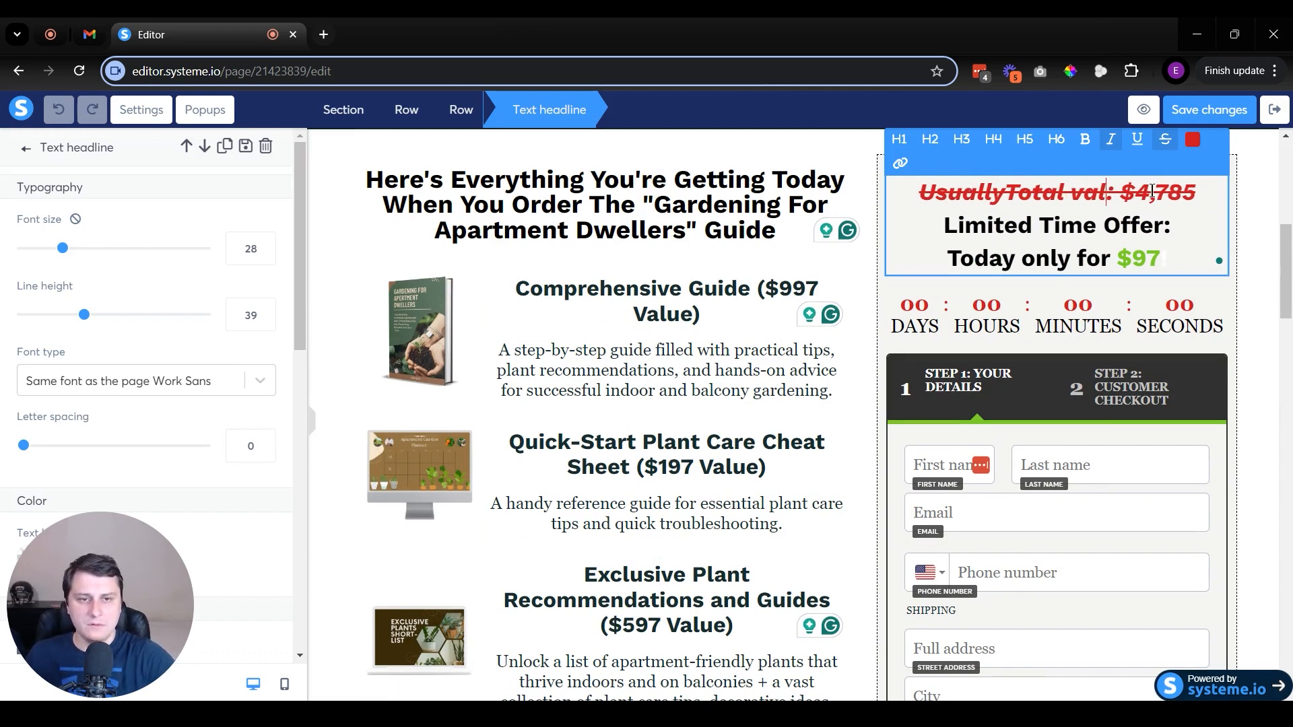
{"action": "type", "text": "ue"}
{"action": "key", "text": "Left"}
{"action": "key", "text": "Left"}
{"action": "key", "text": "Left"}
{"action": "key", "text": "Left"}
{"action": "key", "text": "Left"}
{"action": "key", "text": "Left"}
{"action": "key", "text": "Left"}
{"action": "key", "text": "Left"}
{"action": "key", "text": "Left"}
{"action": "key", "text": "Left"}
{"action": "key", "text": "Left"}
{"action": "key", "text": "BackSpace"}
{"action": "key", "text": "BackSpace"}
{"action": "key", "text": "BackSpace"}
{"action": "key", "text": "BackSpace"}
{"action": "key", "text": "BackSpace"}
{"action": "key", "text": "BackSpace"}
{"action": "key", "text": "BackSpace"}
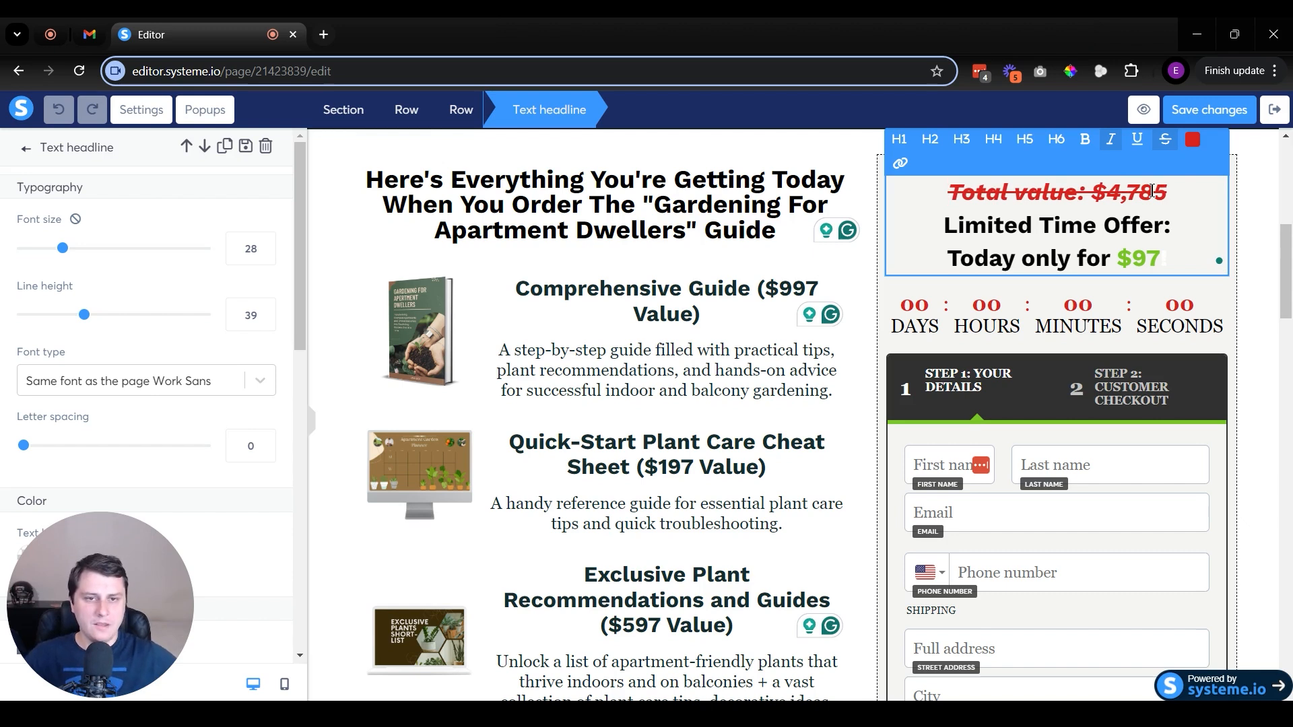
{"action": "left_click", "coordinate": [1034, 247]}
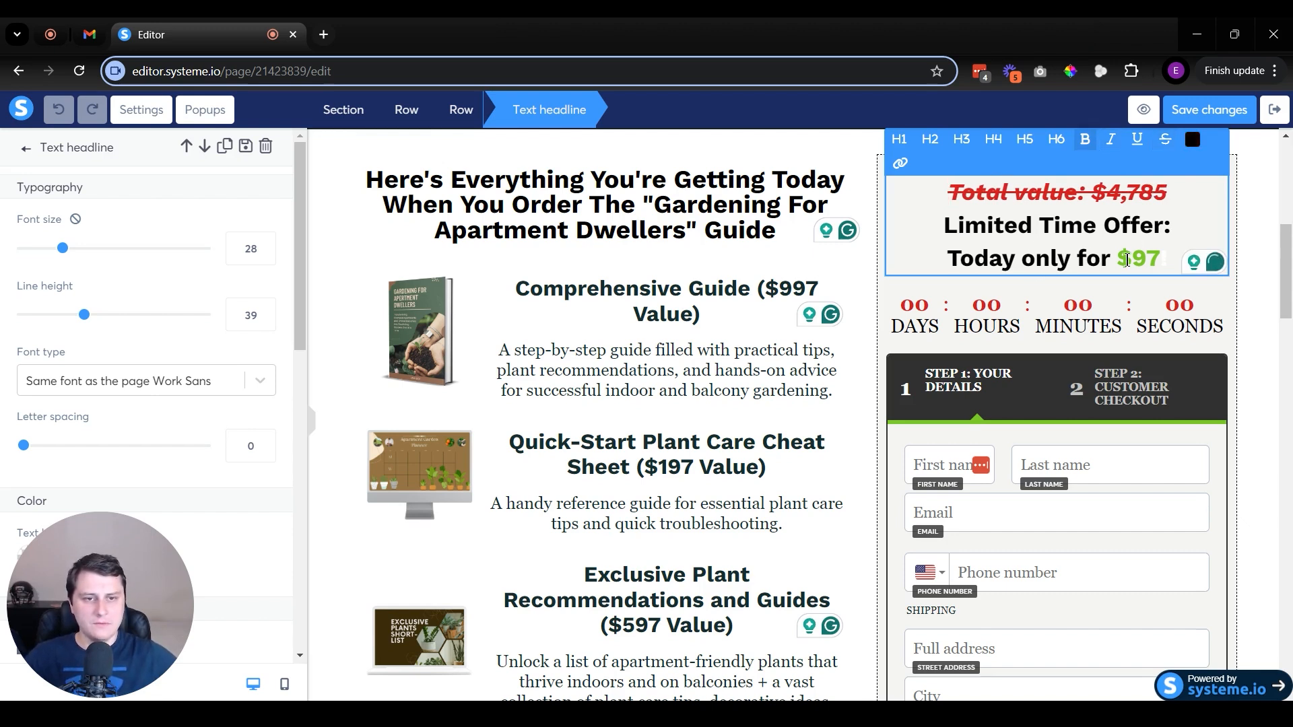
{"action": "left_click_drag", "start_coordinate": [1118, 260], "coordinate": [1160, 268]}
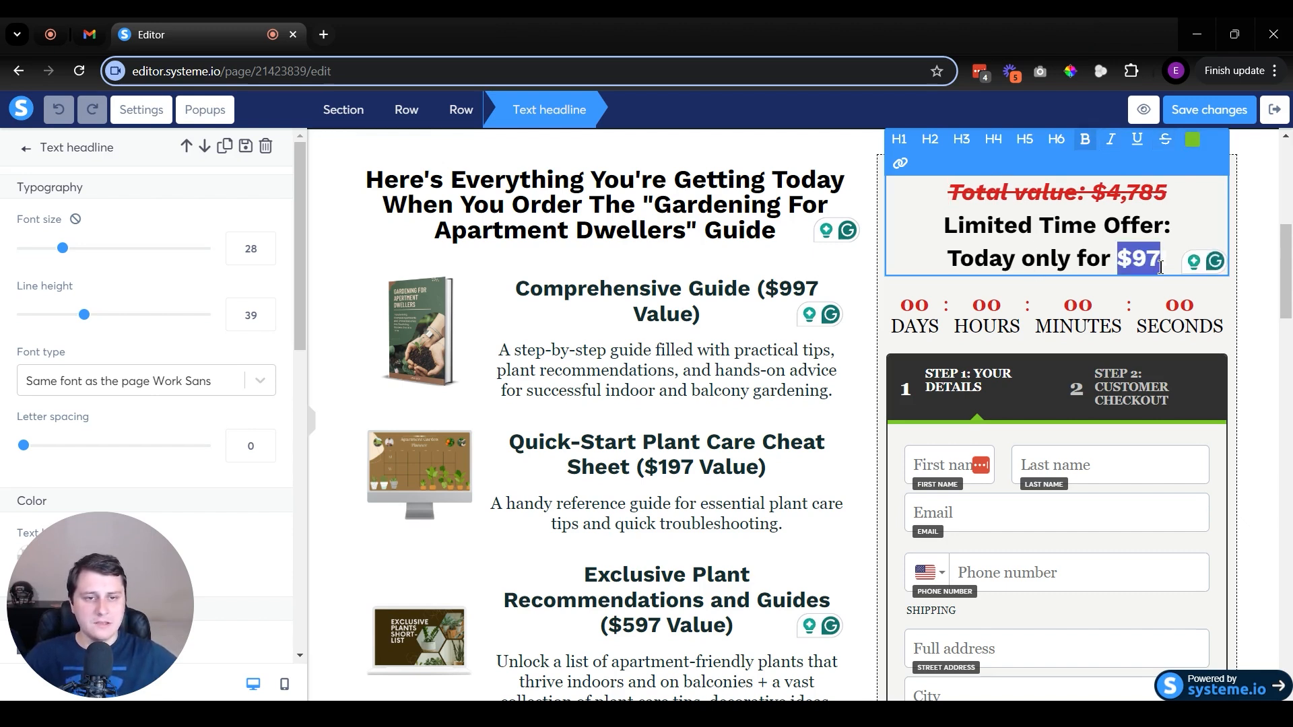
Open the settings of the countdown in the order box and review the available countdown types.
{"action": "left_click", "coordinate": [1160, 268]}
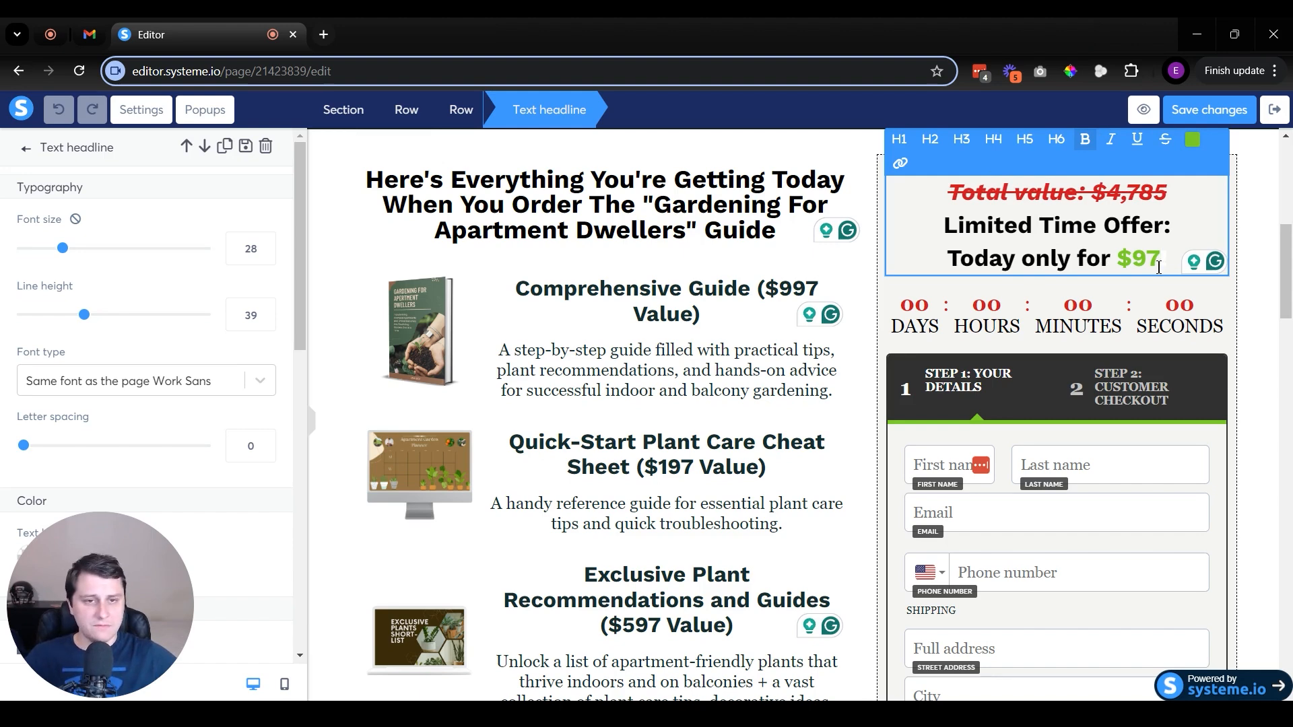
{"action": "left_click", "coordinate": [1139, 325]}
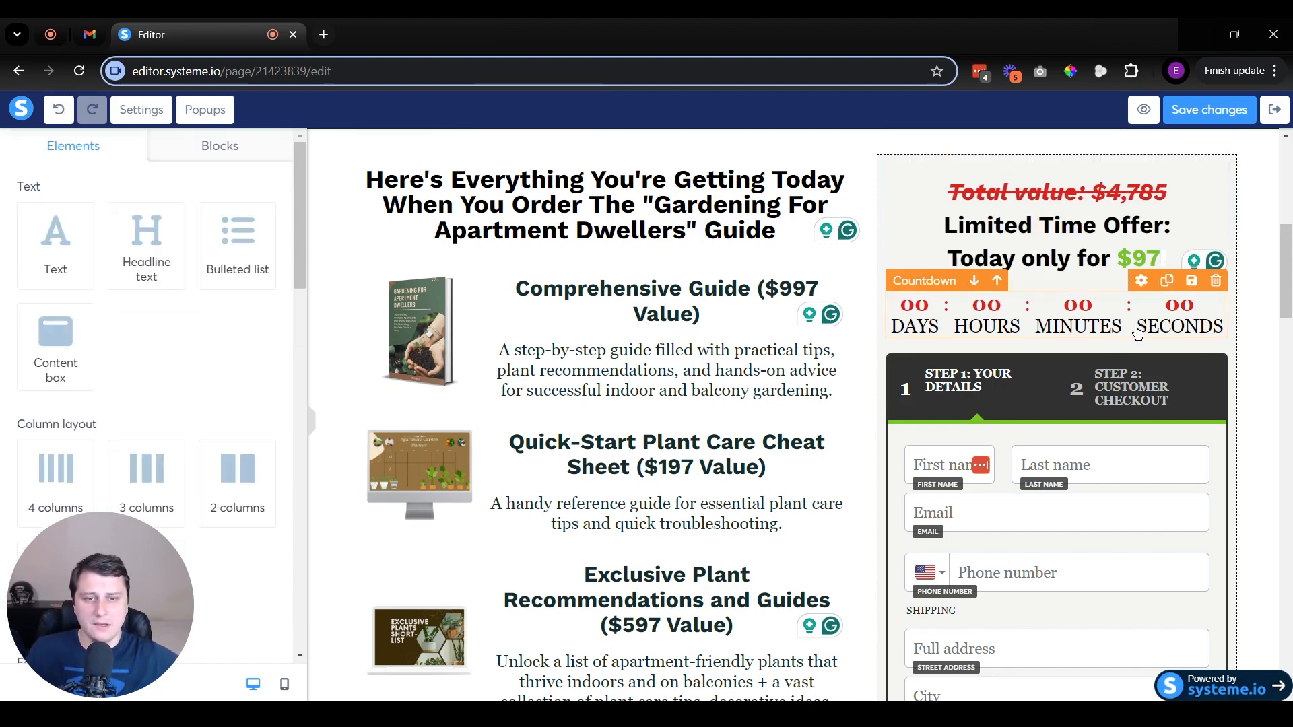
{"action": "left_click", "coordinate": [1111, 340]}
{"action": "left_click", "coordinate": [176, 215]}
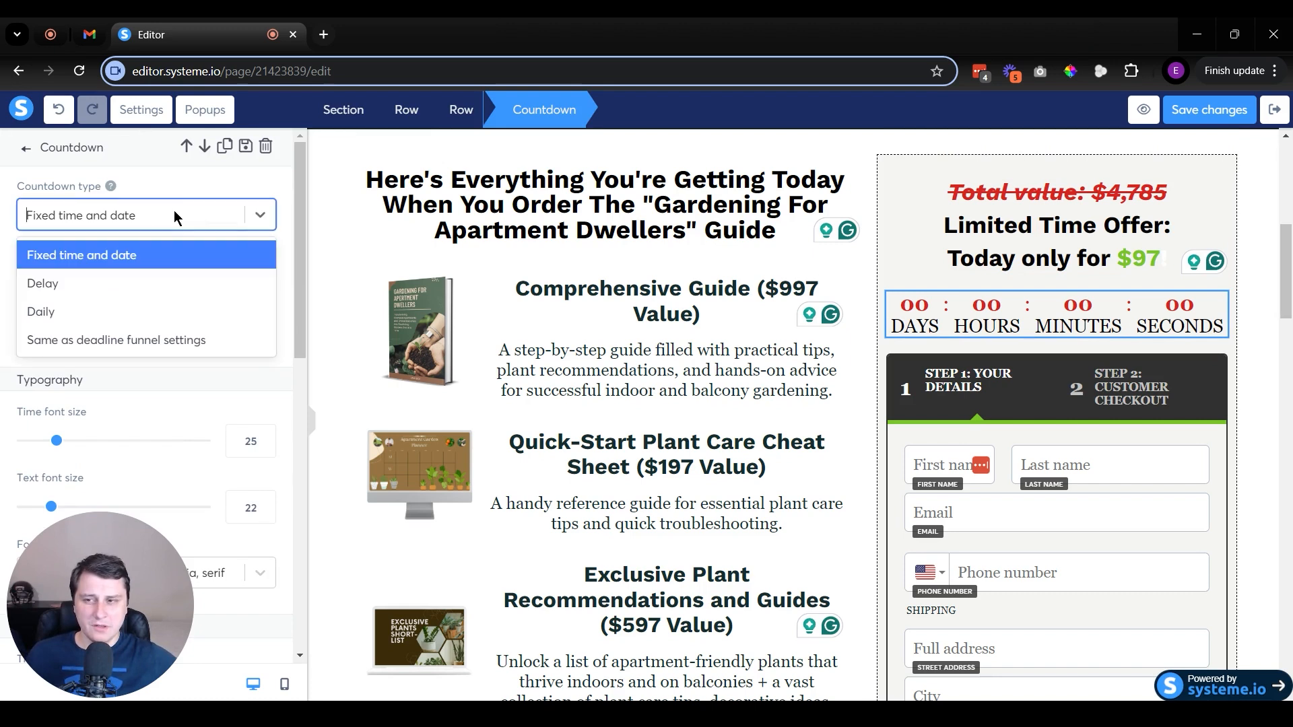
{"action": "left_click", "coordinate": [188, 224]}
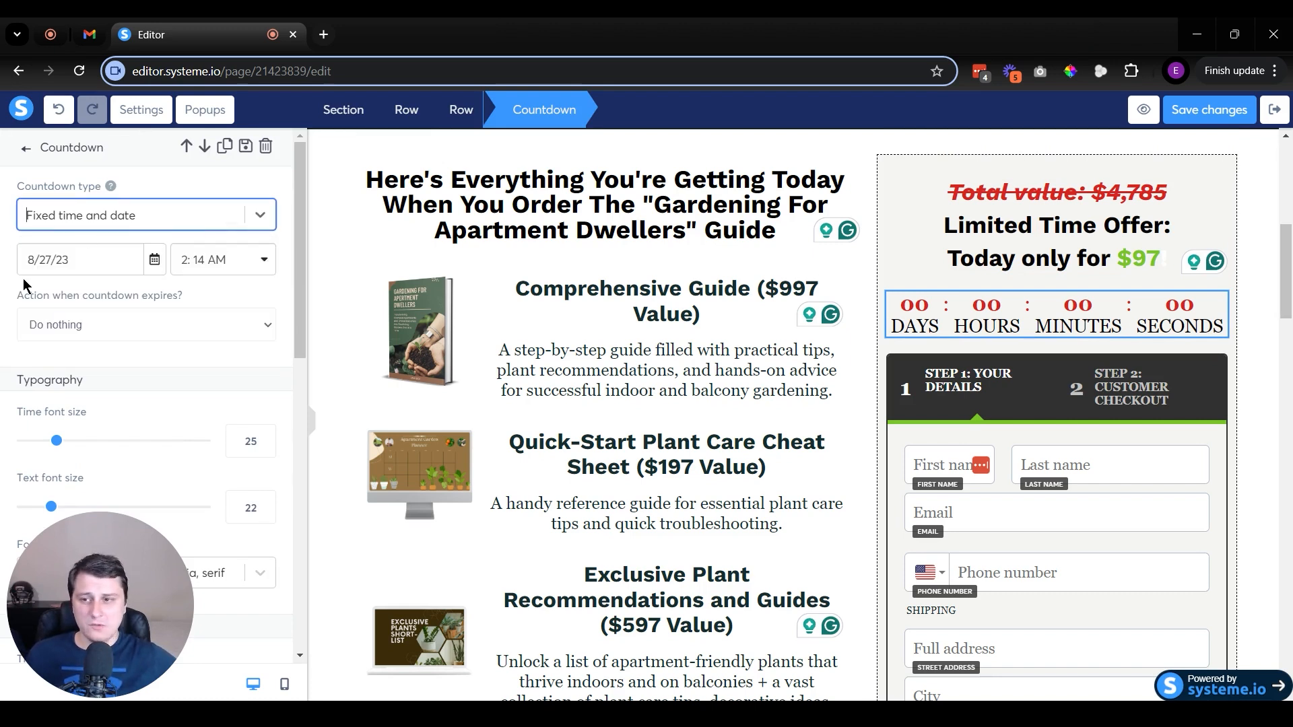
Try the Daily, Delay and Same as deadline funnel settings types on the order box countdown.
{"action": "left_click", "coordinate": [113, 229]}
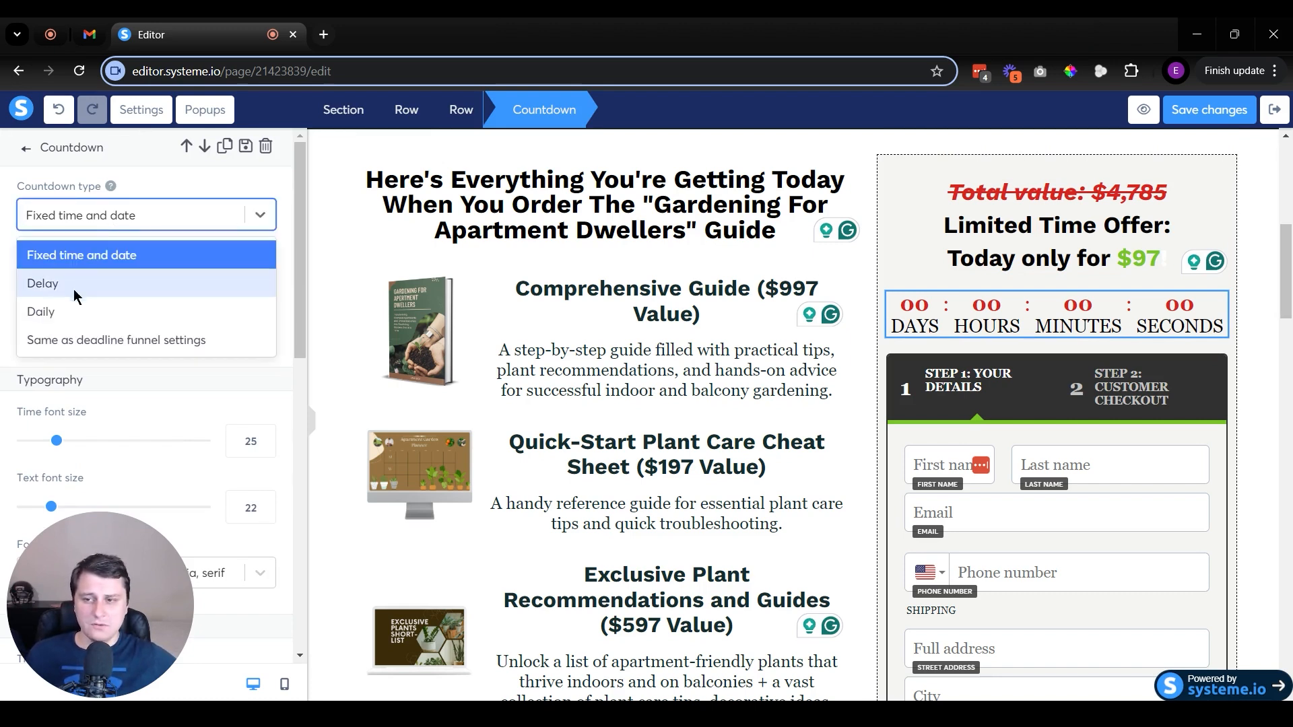
{"action": "left_click", "coordinate": [88, 311]}
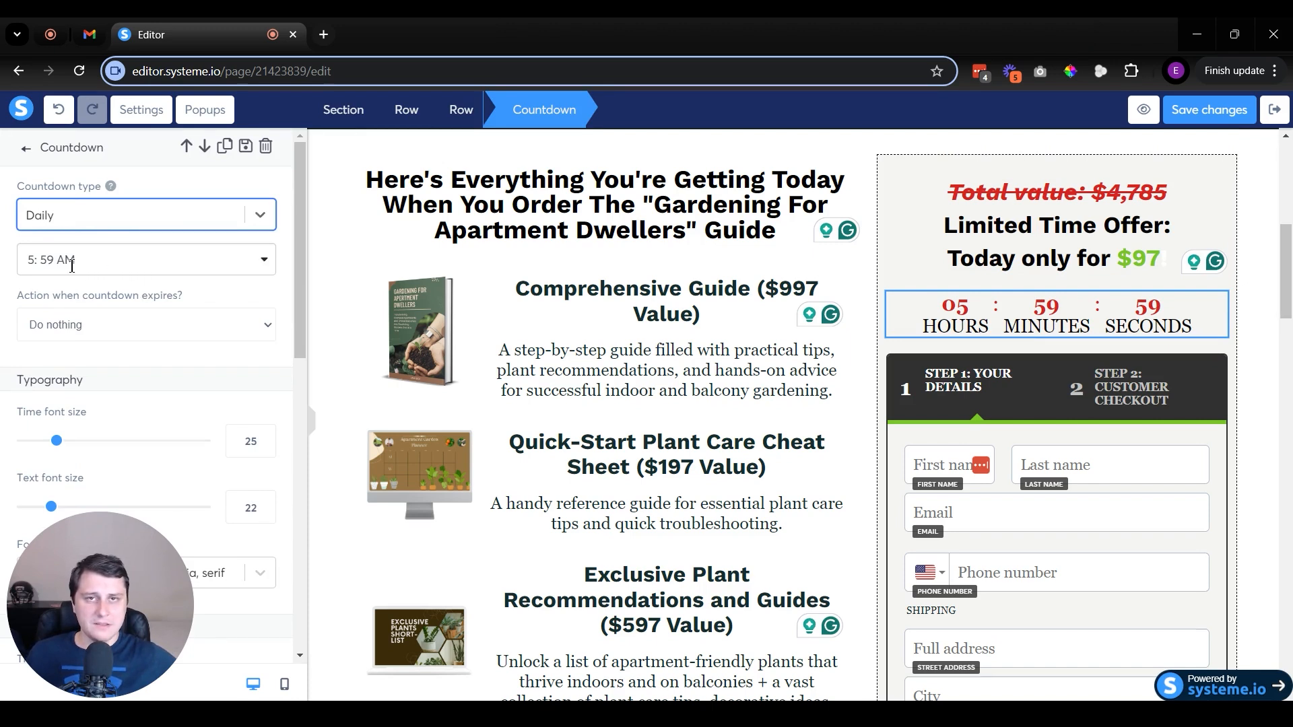
{"action": "left_click", "coordinate": [98, 226]}
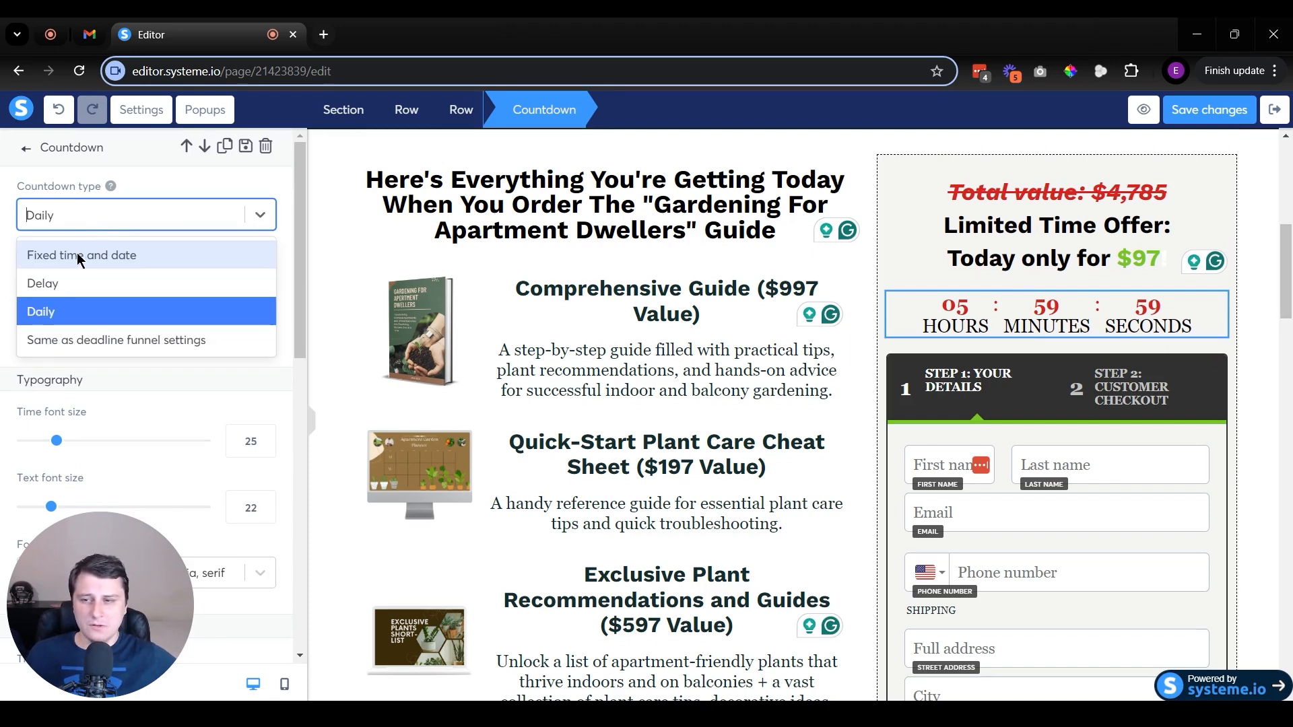
{"action": "left_click", "coordinate": [64, 283]}
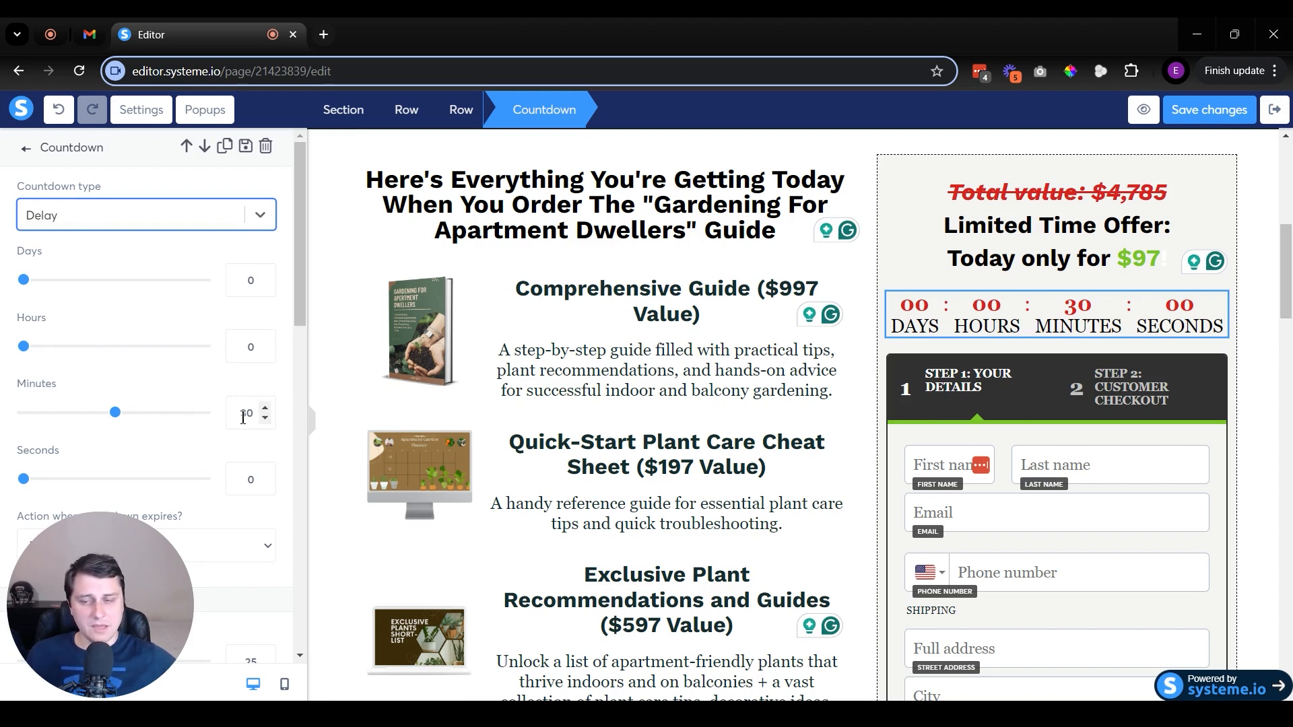
{"action": "left_click", "coordinate": [134, 206]}
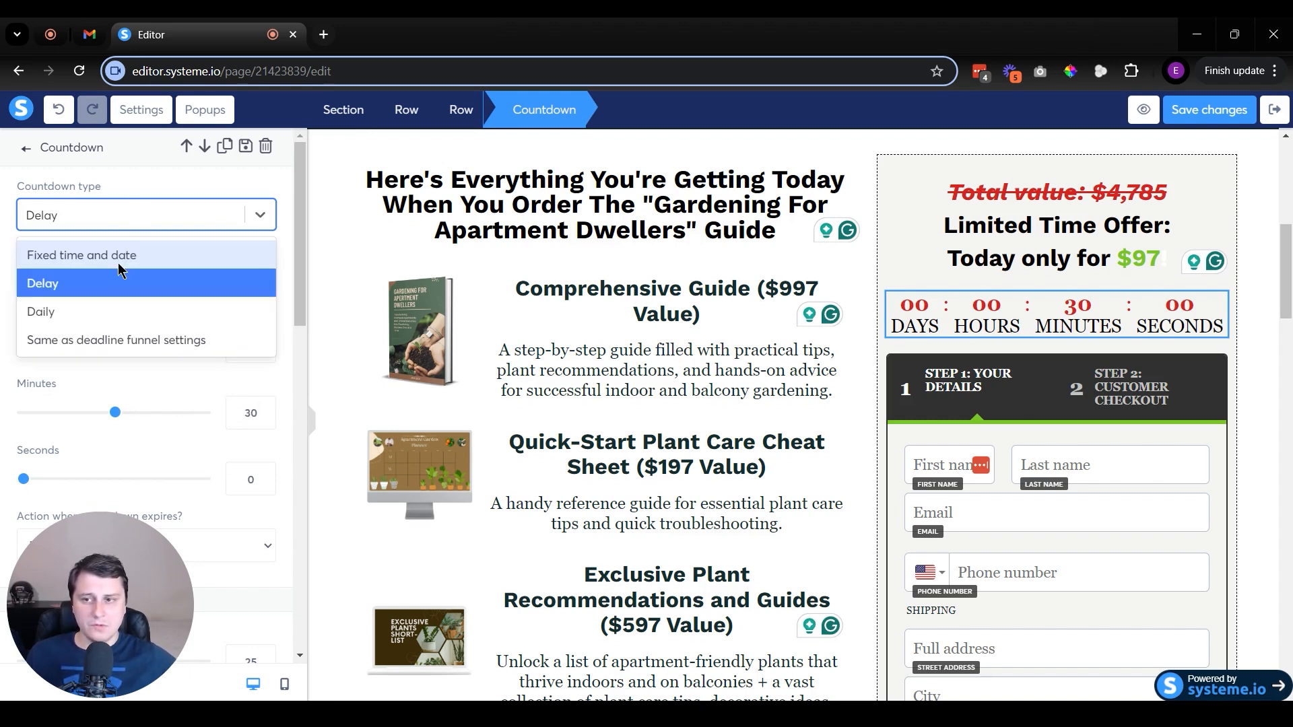
{"action": "left_click", "coordinate": [74, 339]}
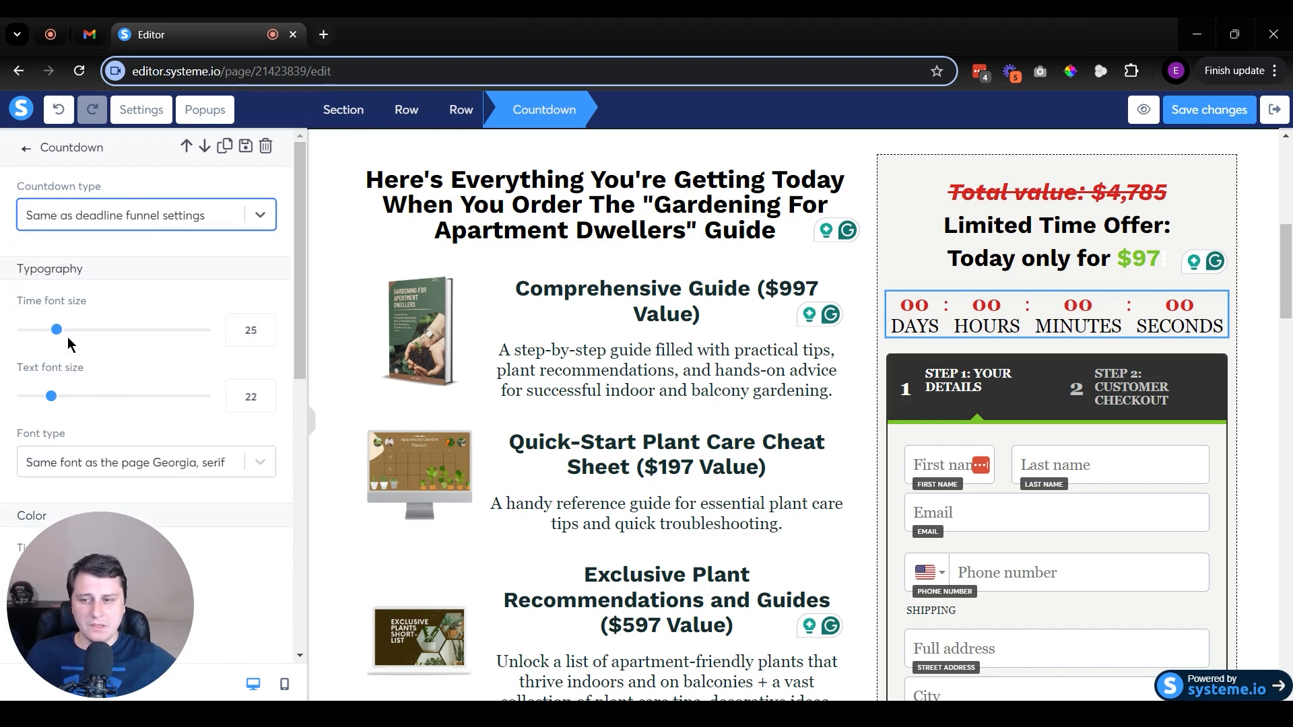
Set the countdown type to Fixed time and date and its expiry action to Redirect to URL.
{"action": "left_click", "coordinate": [116, 222]}
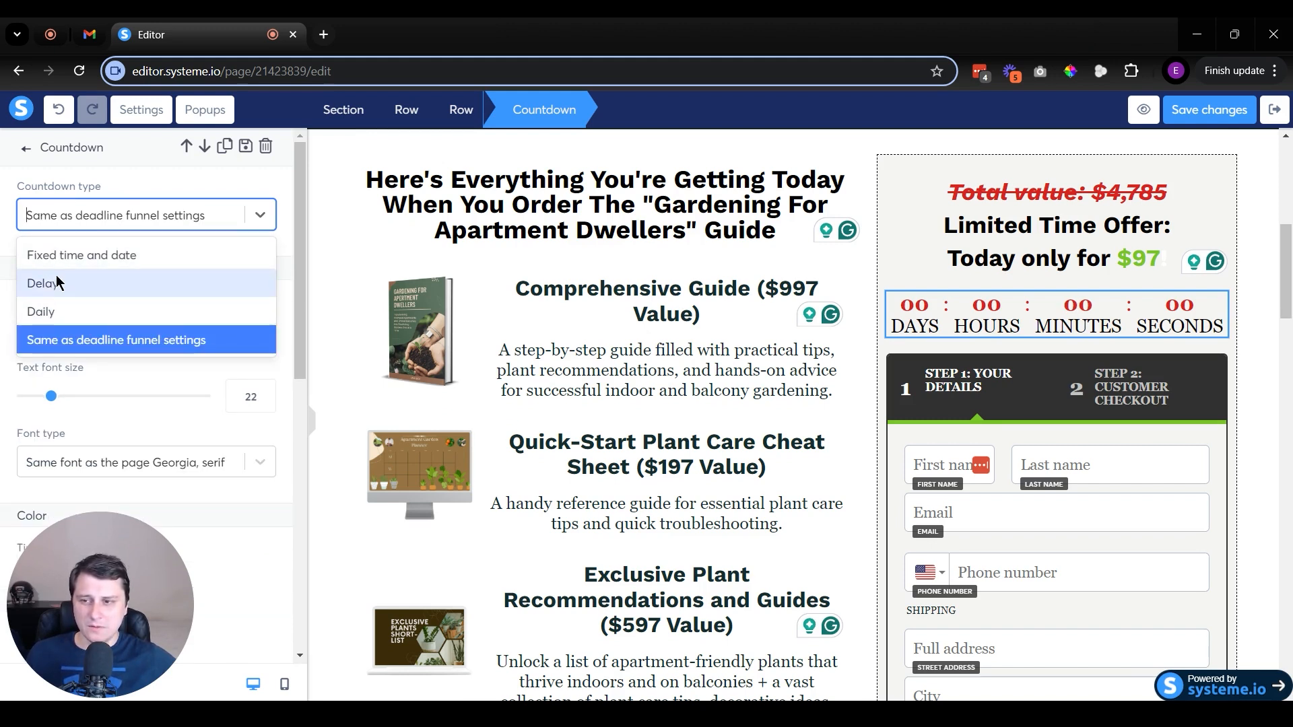
{"action": "left_click", "coordinate": [67, 256]}
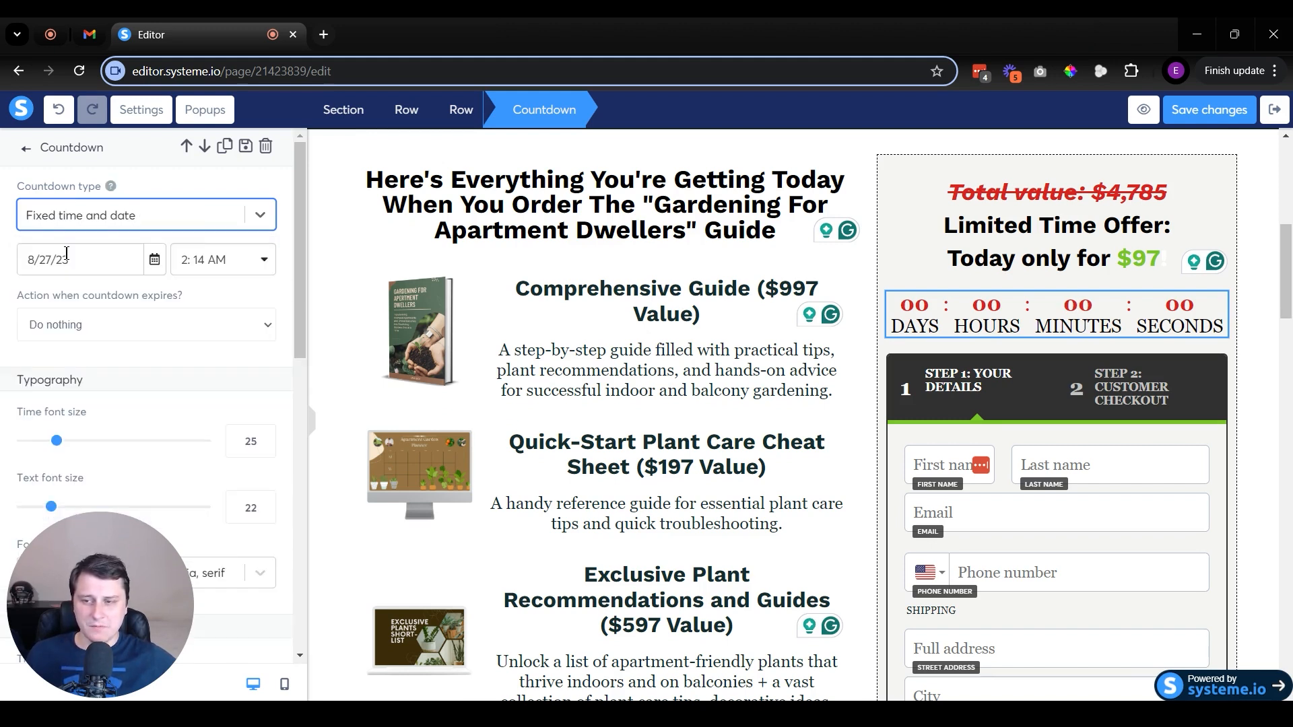
{"action": "left_click", "coordinate": [80, 324]}
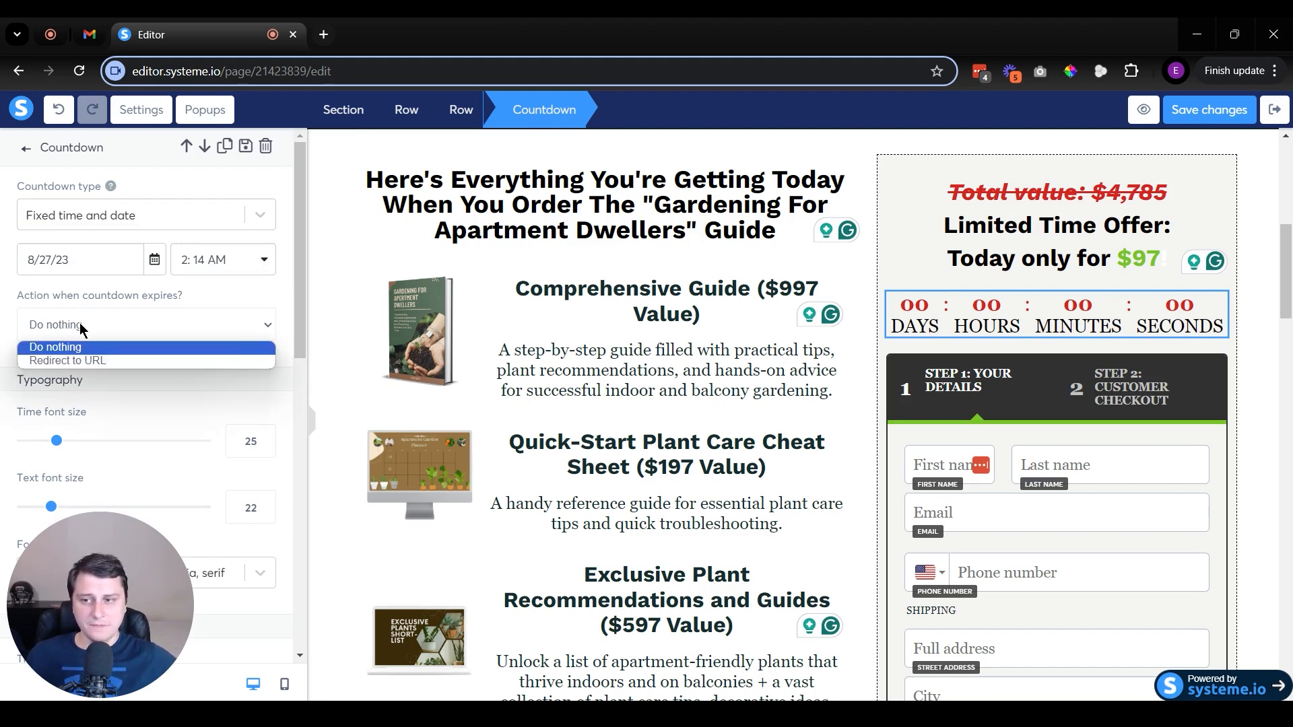
{"action": "left_click", "coordinate": [58, 359]}
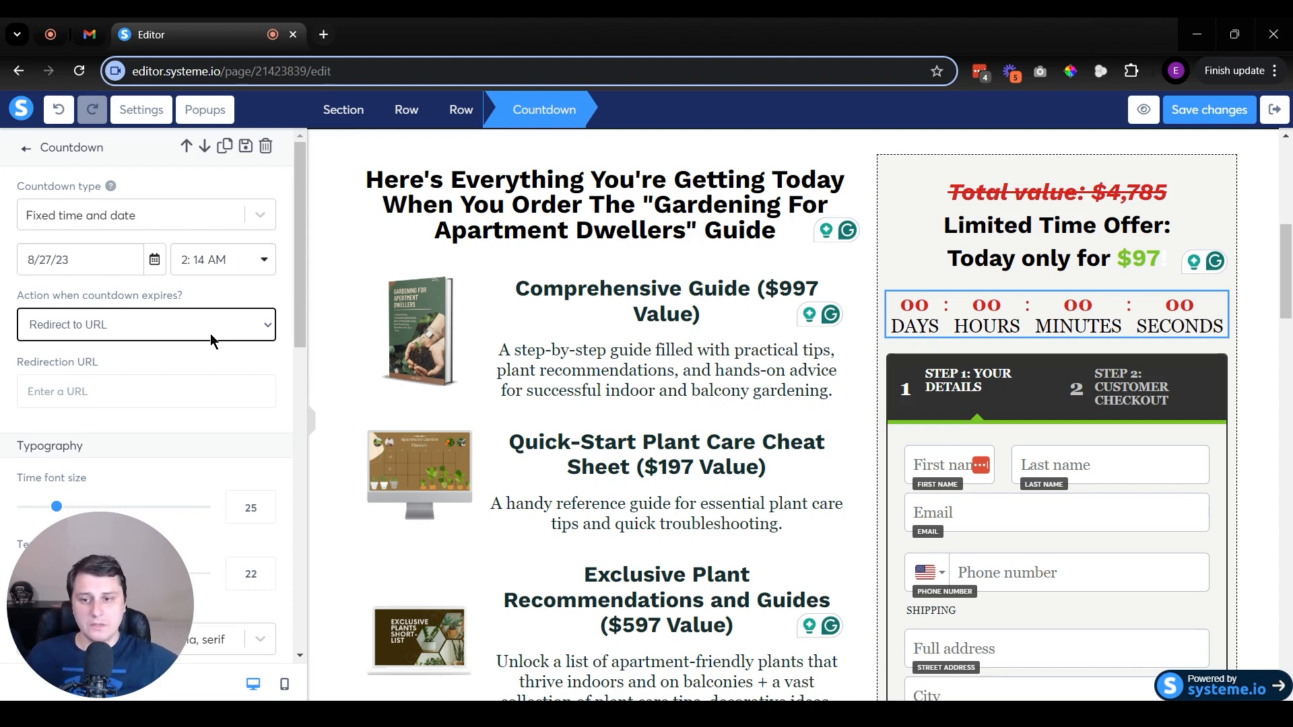
{"action": "left_click", "coordinate": [342, 406]}
Open the two-step payment form's settings and review the contact and shipping fields of its first step.
{"action": "scroll", "coordinate": [1050, 308], "scroll_direction": "down", "scroll_amount": 3}
{"action": "scroll", "coordinate": [1051, 308], "scroll_direction": "up", "scroll_amount": 3}
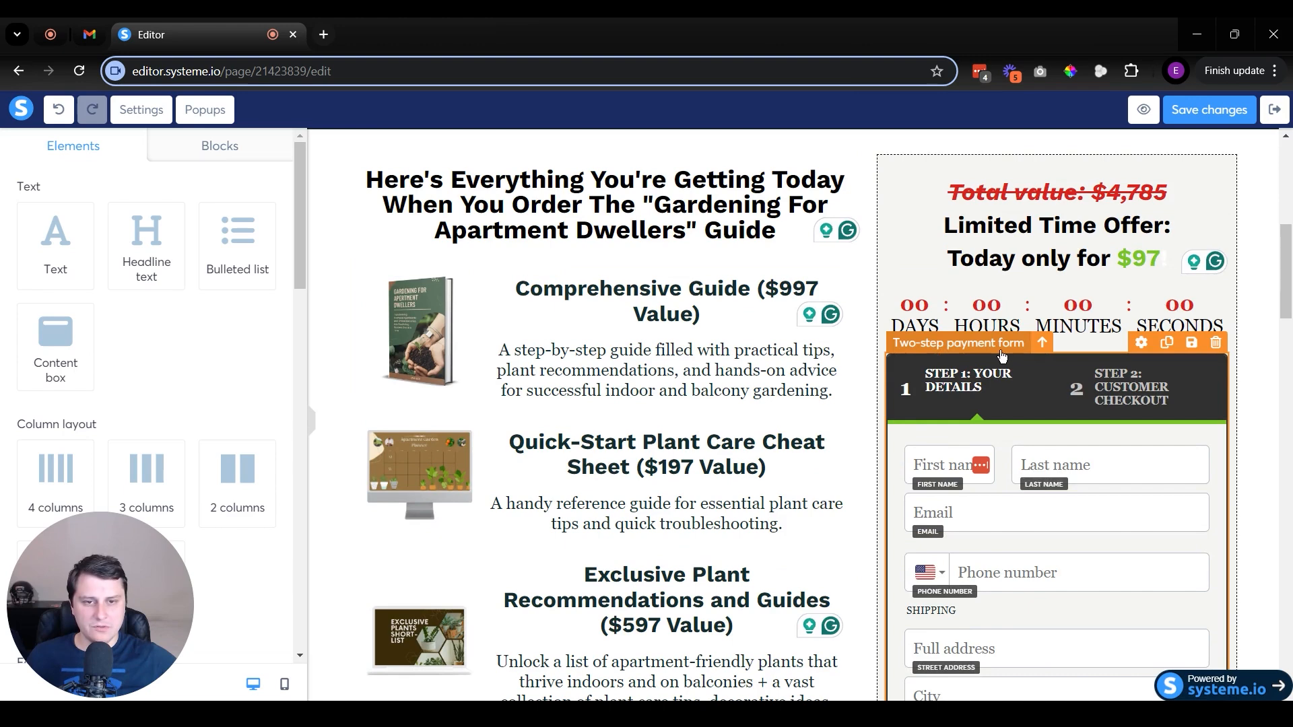
{"action": "left_click", "coordinate": [901, 375]}
{"action": "scroll", "coordinate": [900, 374], "scroll_direction": "down", "scroll_amount": 2}
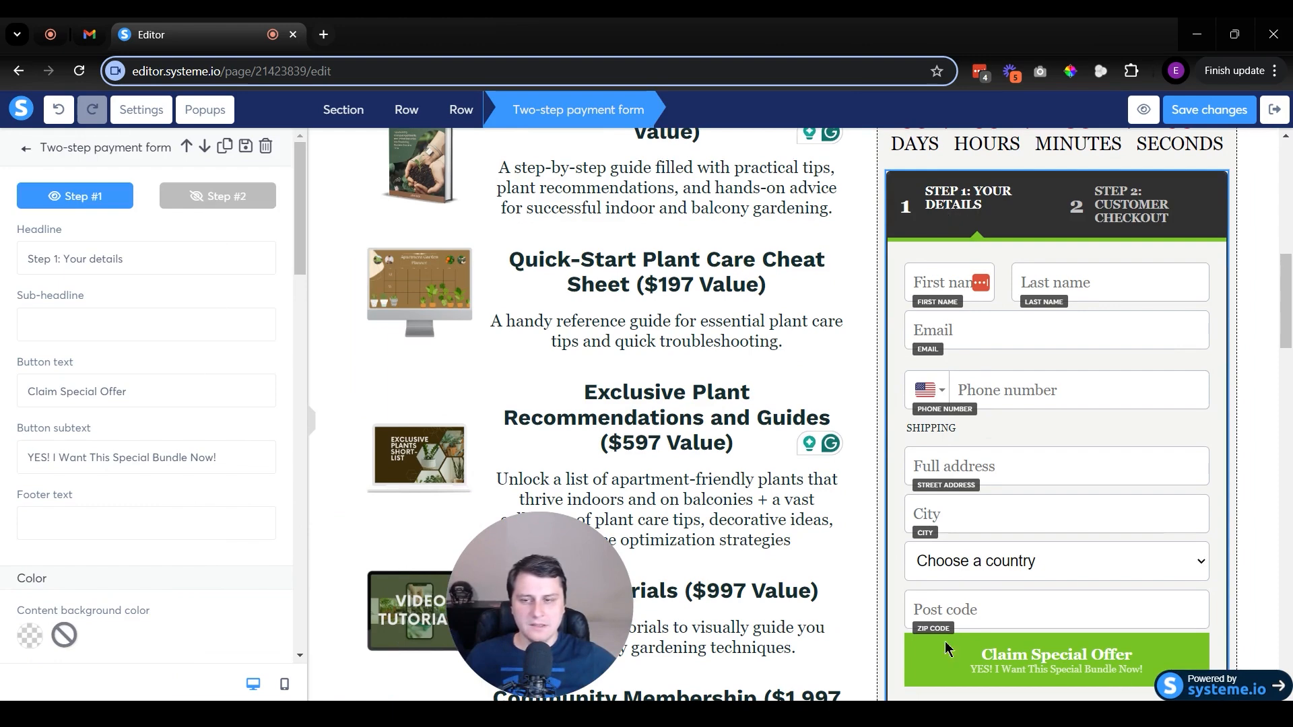
{"action": "scroll", "coordinate": [107, 374], "scroll_direction": "down", "scroll_amount": 10}
{"action": "scroll", "coordinate": [202, 385], "scroll_direction": "up", "scroll_amount": 5}
{"action": "scroll", "coordinate": [229, 398], "scroll_direction": "up", "scroll_amount": 10}
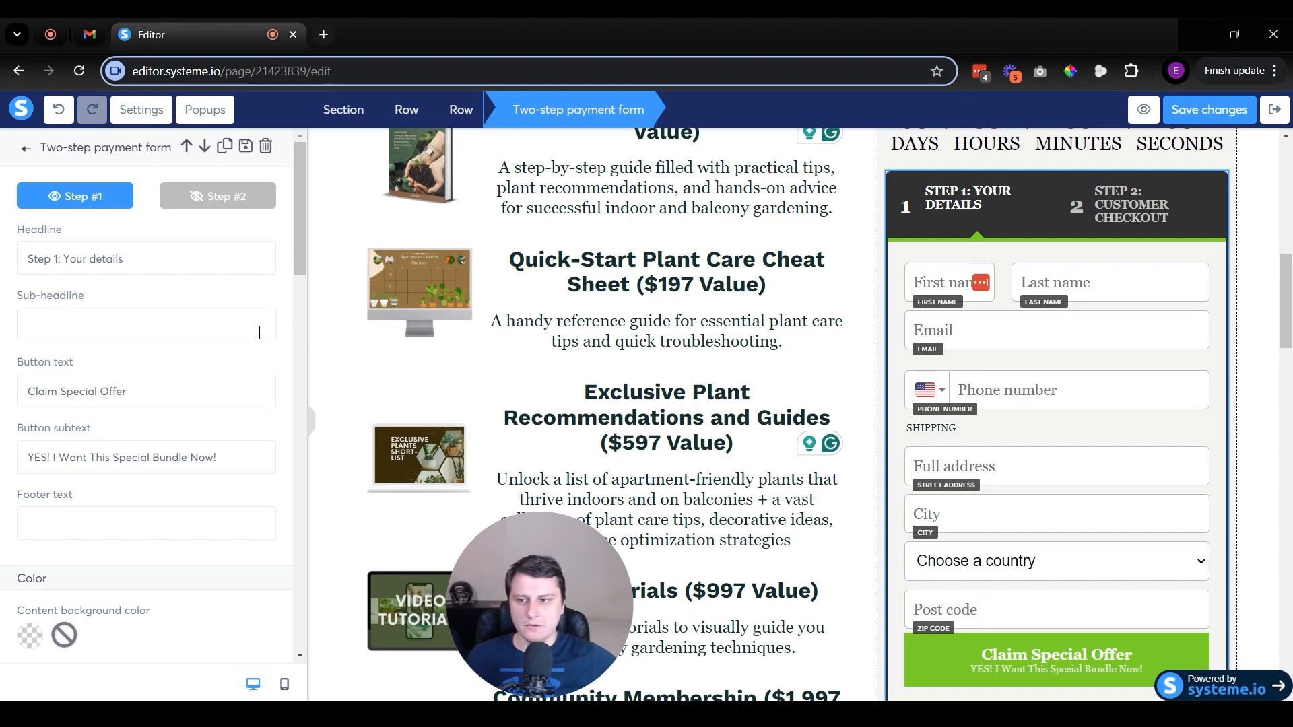
Compare the payment form's Step #1 details with its Step #2 customer checkout, including the payment options and texts.
{"action": "left_click", "coordinate": [217, 196]}
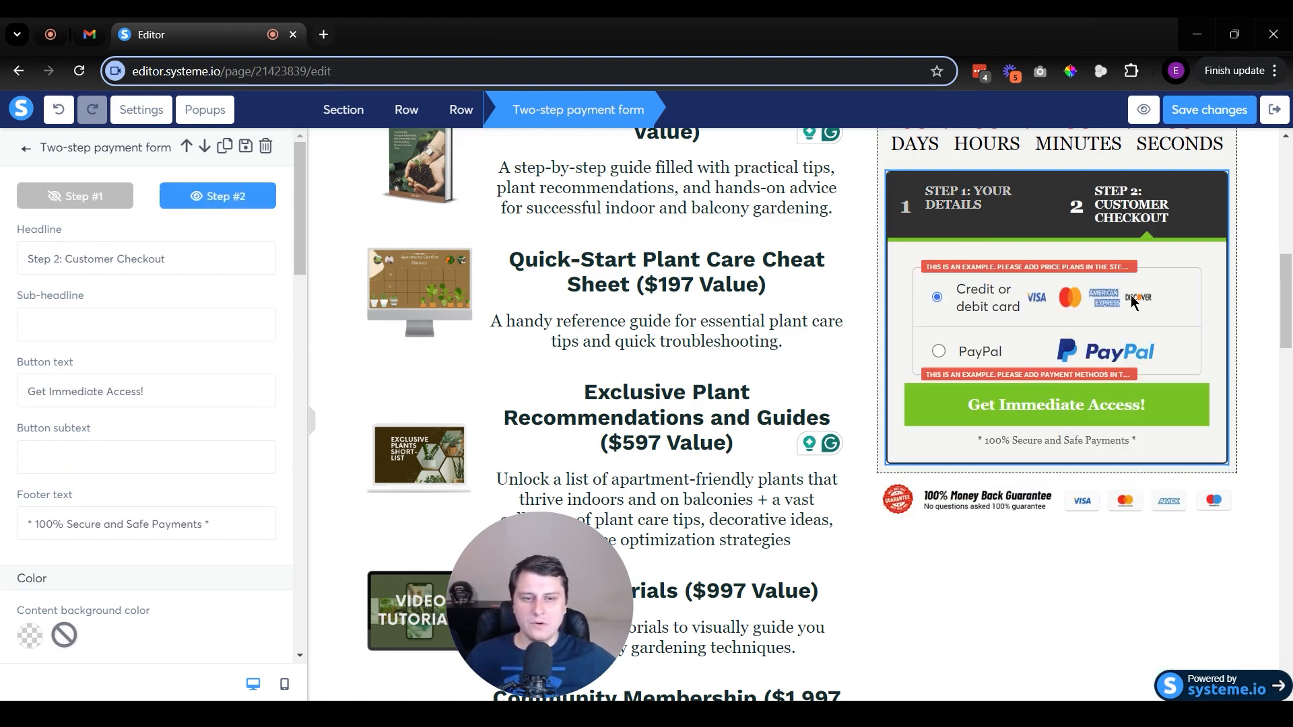
{"action": "left_click", "coordinate": [103, 199]}
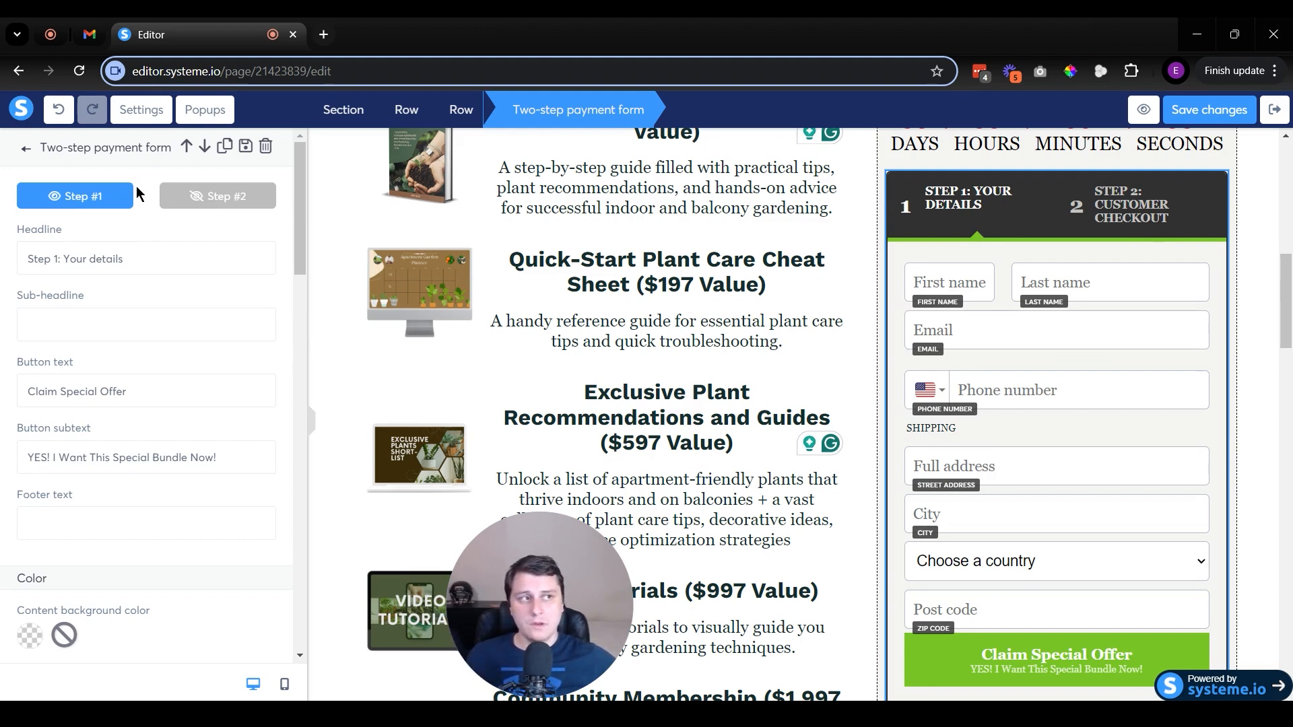
{"action": "left_click", "coordinate": [204, 196]}
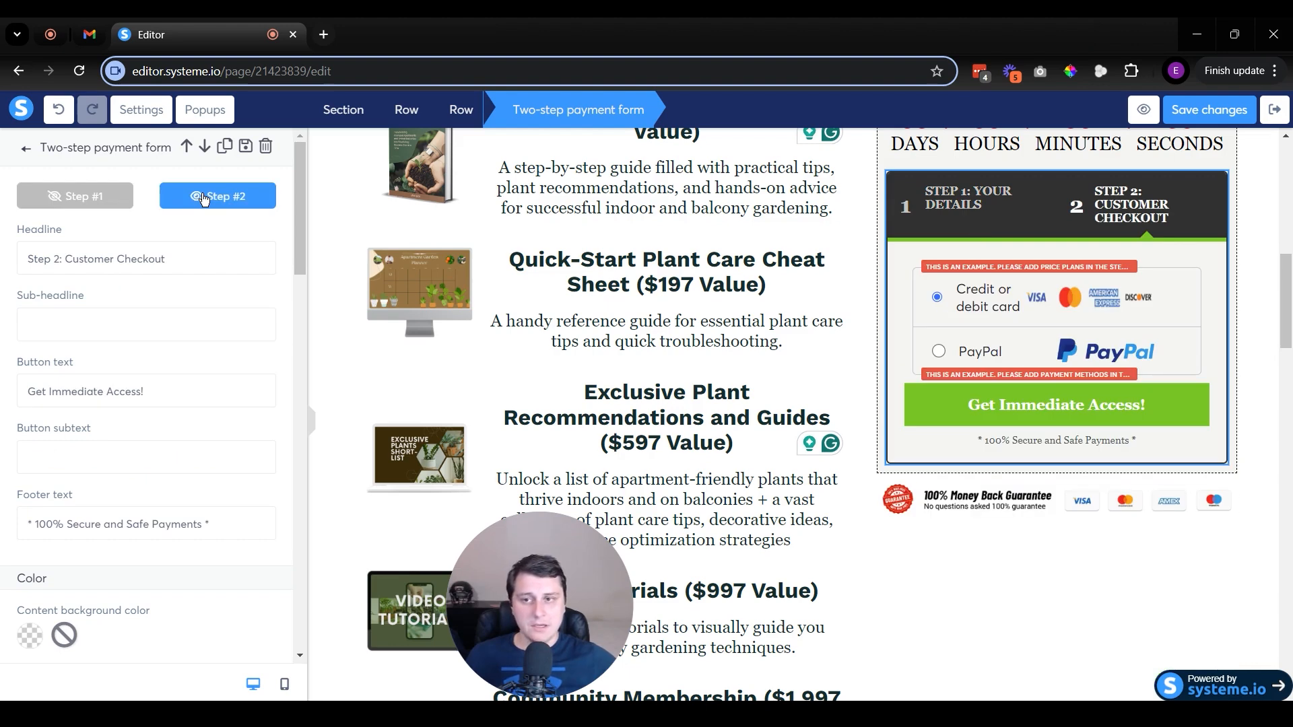
{"action": "left_click", "coordinate": [65, 211]}
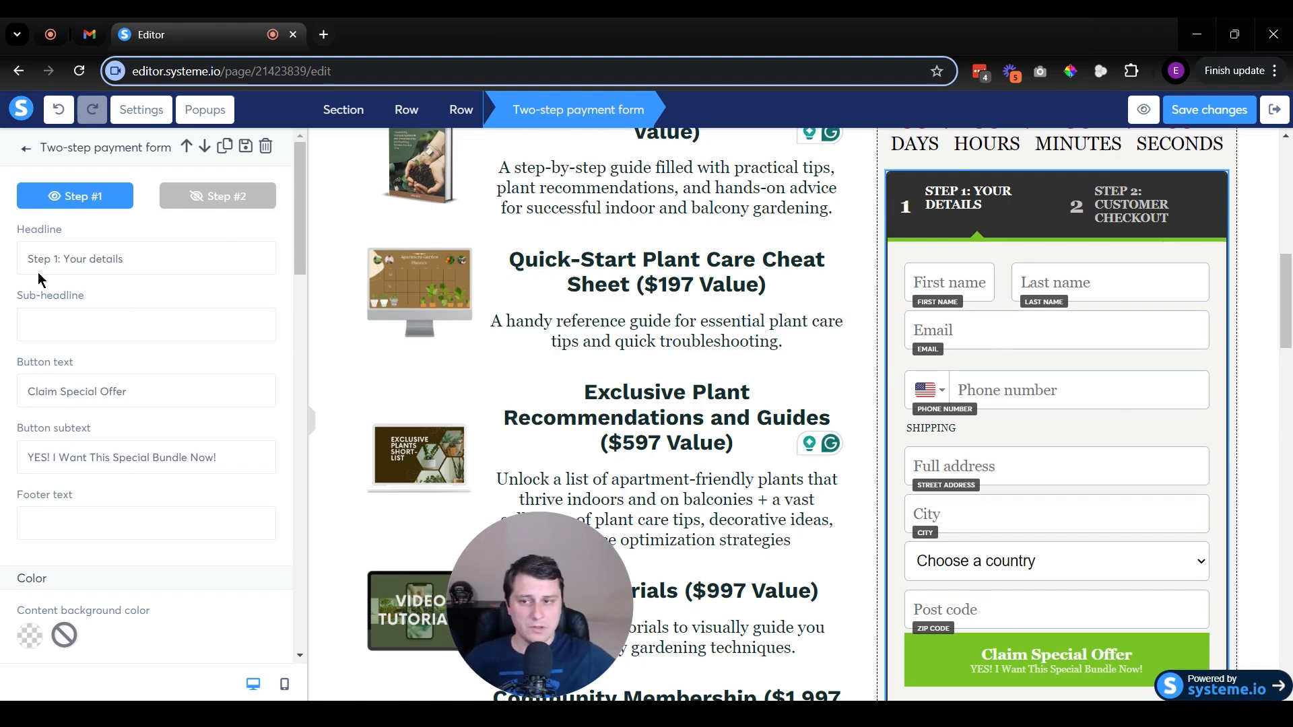
{"action": "left_click", "coordinate": [216, 198]}
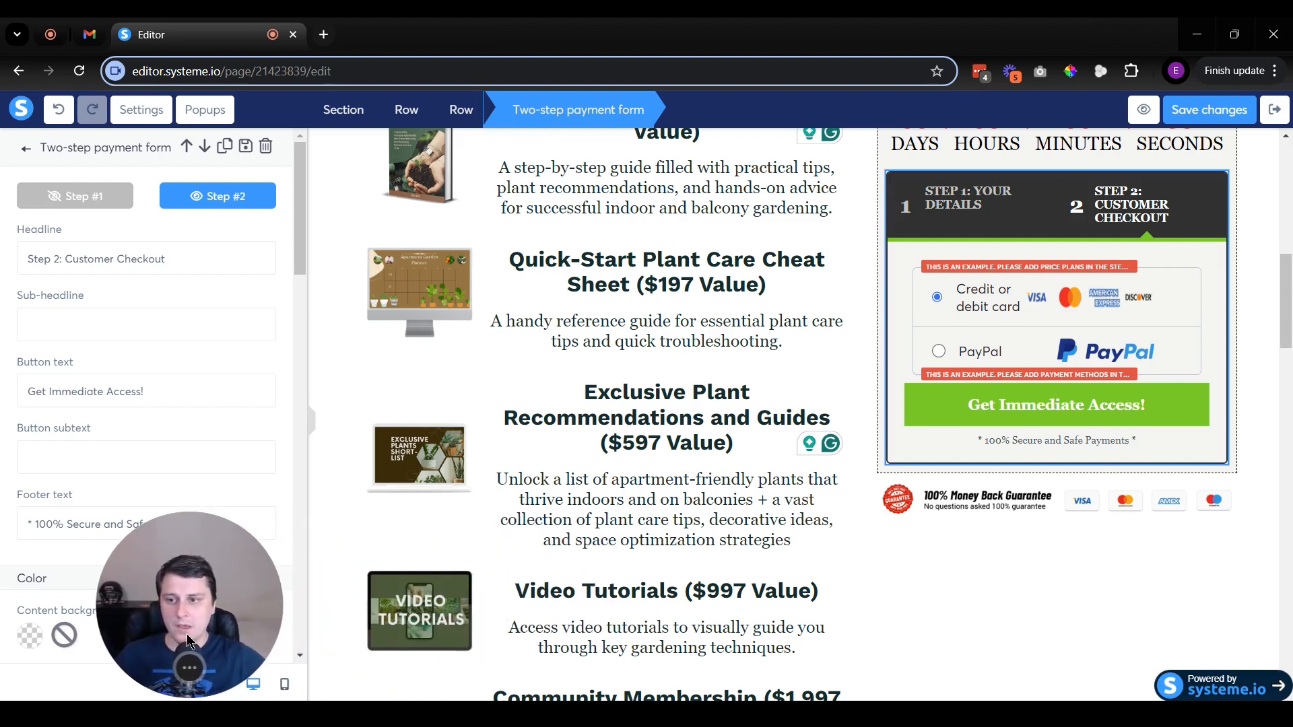
Review the "Why choose" benefit cards and the student testimonials further down the sales page.
{"action": "left_click", "coordinate": [955, 600]}
{"action": "scroll", "coordinate": [857, 456], "scroll_direction": "down", "scroll_amount": 10}
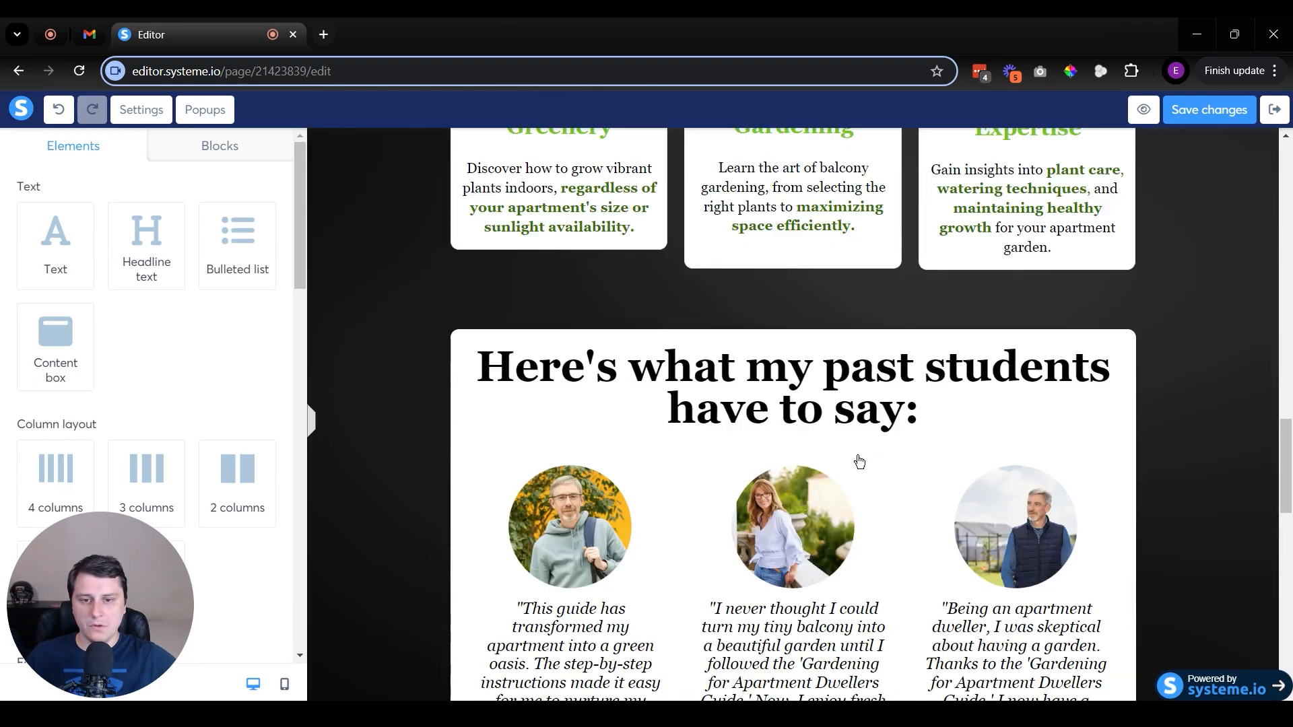
{"action": "scroll", "coordinate": [633, 434], "scroll_direction": "up", "scroll_amount": 5}
{"action": "scroll", "coordinate": [693, 327], "scroll_direction": "down", "scroll_amount": 3}
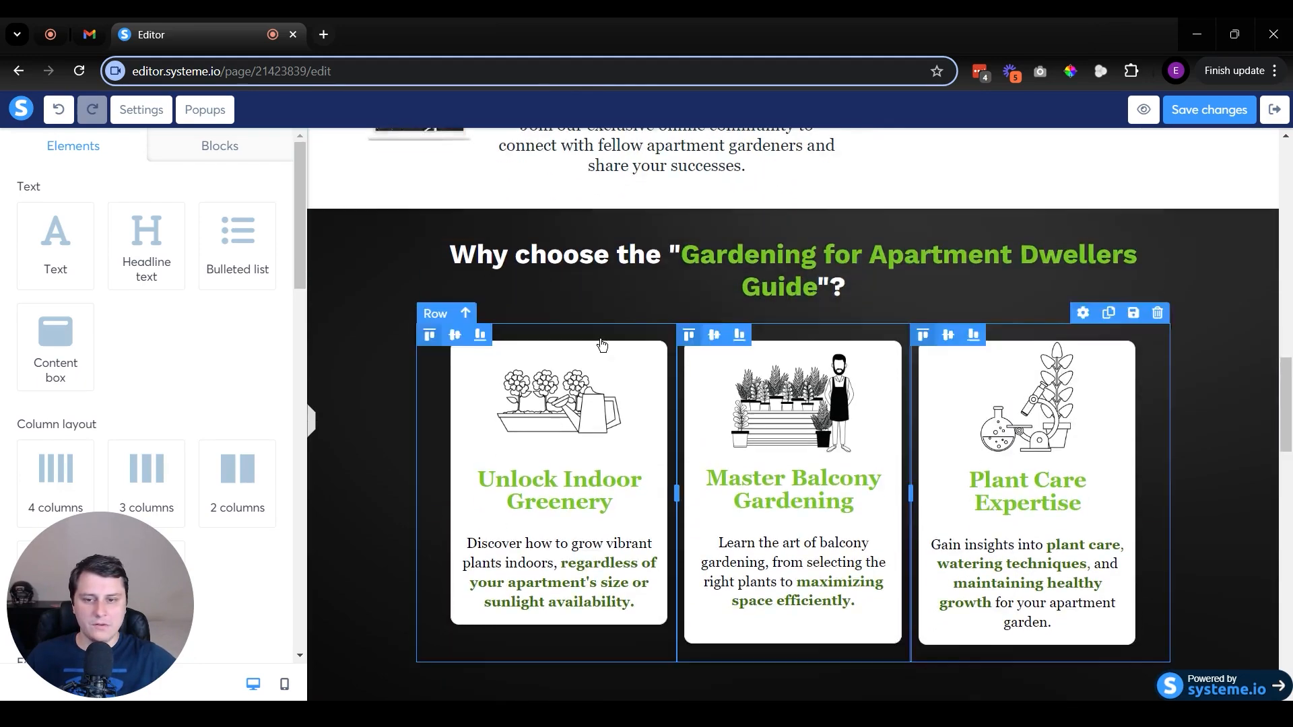
{"action": "scroll", "coordinate": [811, 438], "scroll_direction": "down", "scroll_amount": 10}
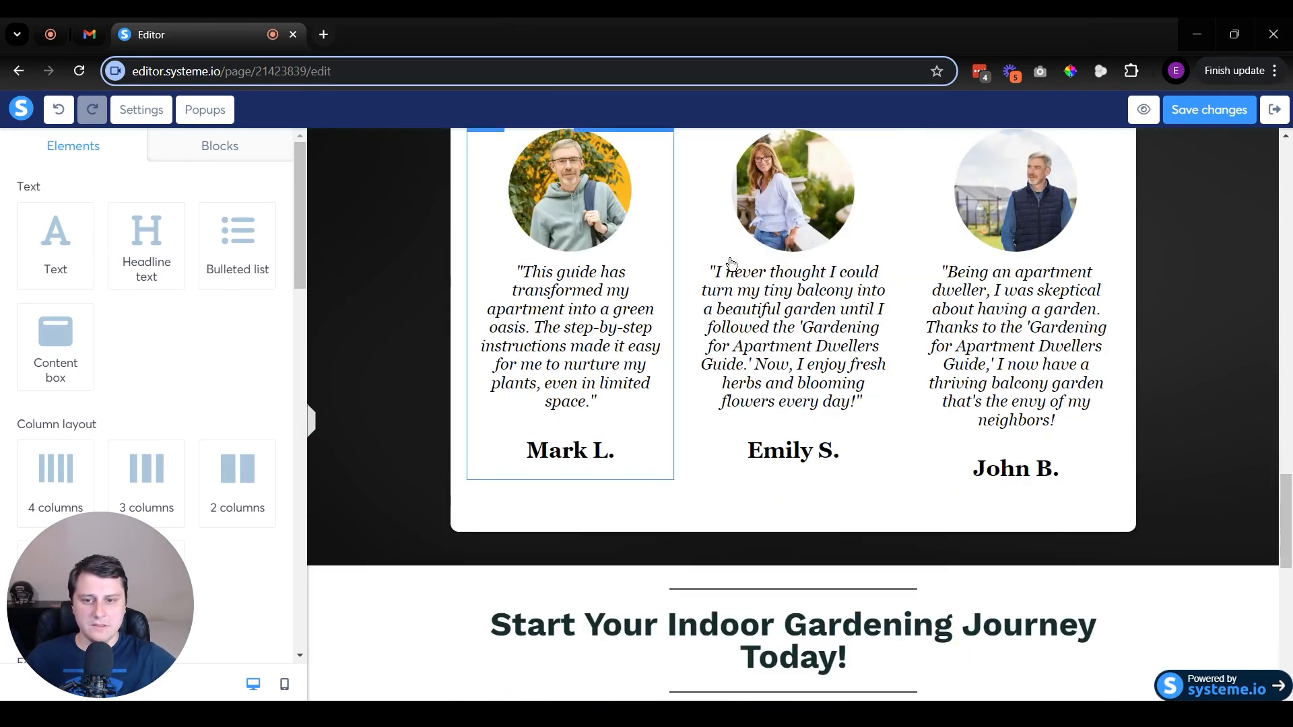
{"action": "scroll", "coordinate": [913, 336], "scroll_direction": "up", "scroll_amount": 3}
{"action": "scroll", "coordinate": [1068, 334], "scroll_direction": "down", "scroll_amount": 1}
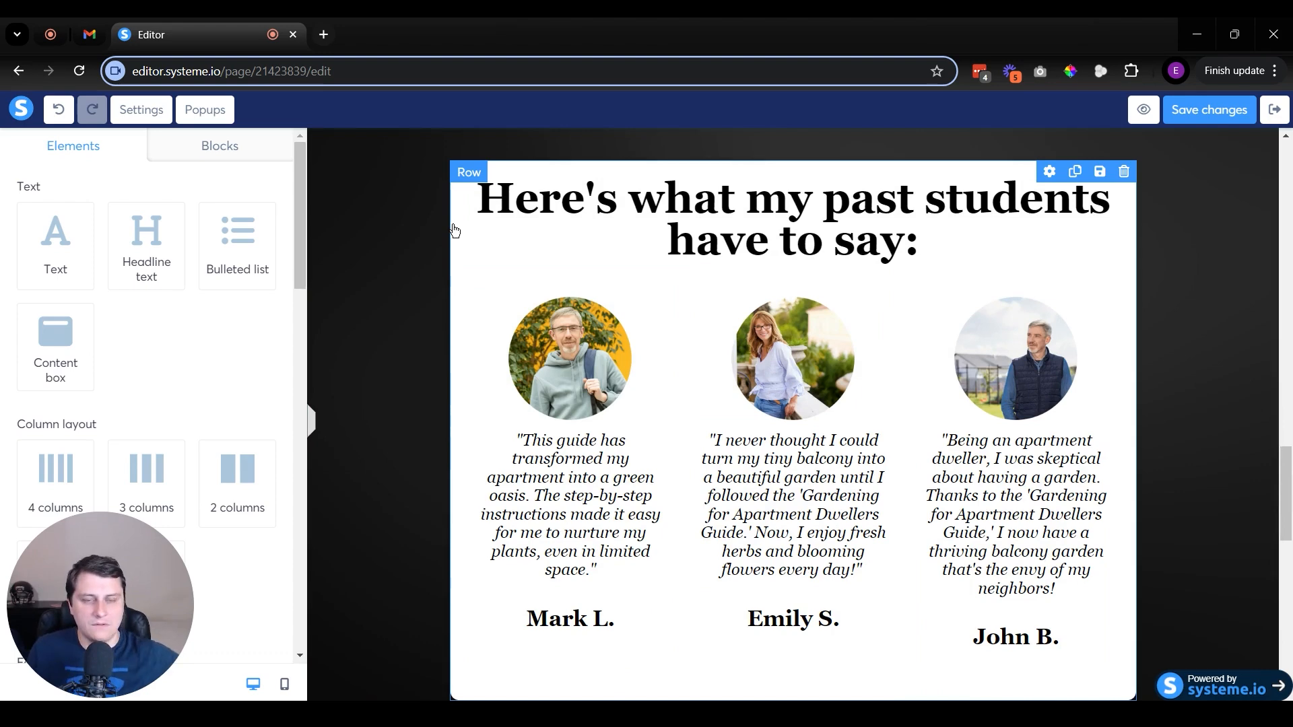
Look through the "Start Your Indoor Gardening Journey Today!" section, the Frequently Asked Questions and the page footer.
{"action": "scroll", "coordinate": [454, 231], "scroll_direction": "down", "scroll_amount": 5}
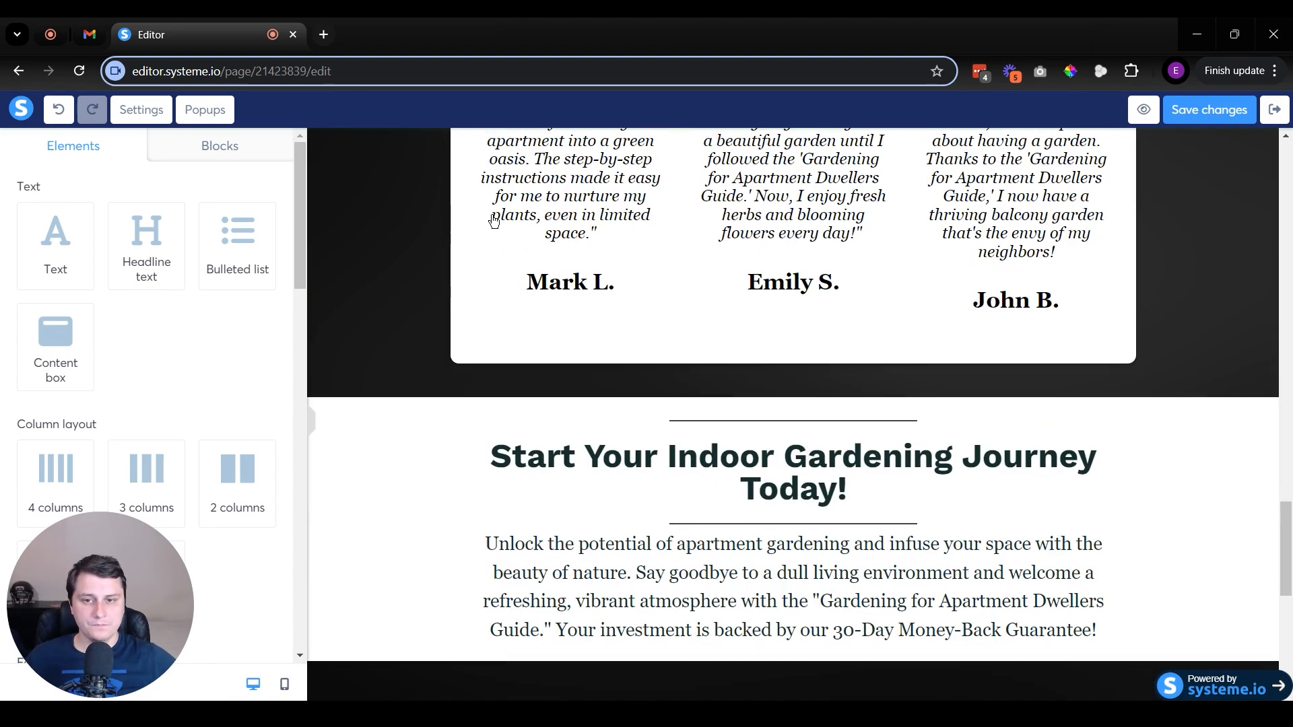
{"action": "scroll", "coordinate": [491, 217], "scroll_direction": "down", "scroll_amount": 1}
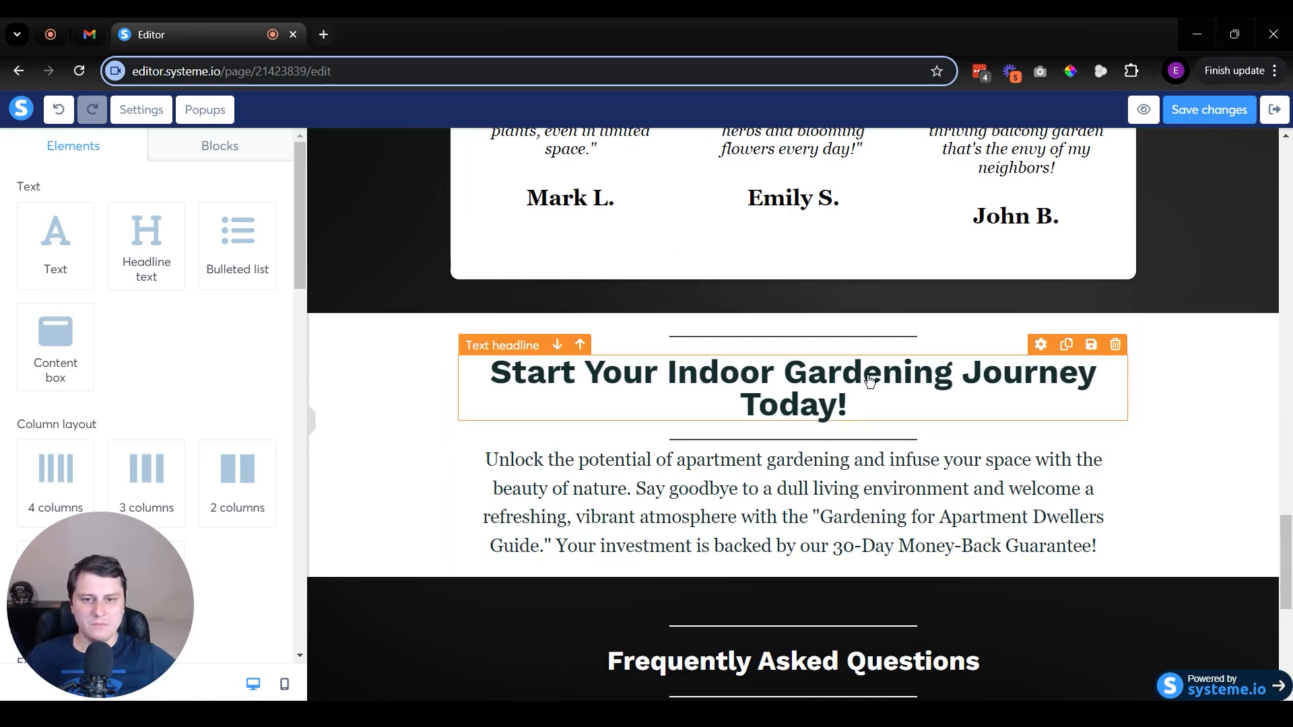
{"action": "scroll", "coordinate": [875, 374], "scroll_direction": "down", "scroll_amount": 7}
{"action": "scroll", "coordinate": [749, 365], "scroll_direction": "up", "scroll_amount": 8}
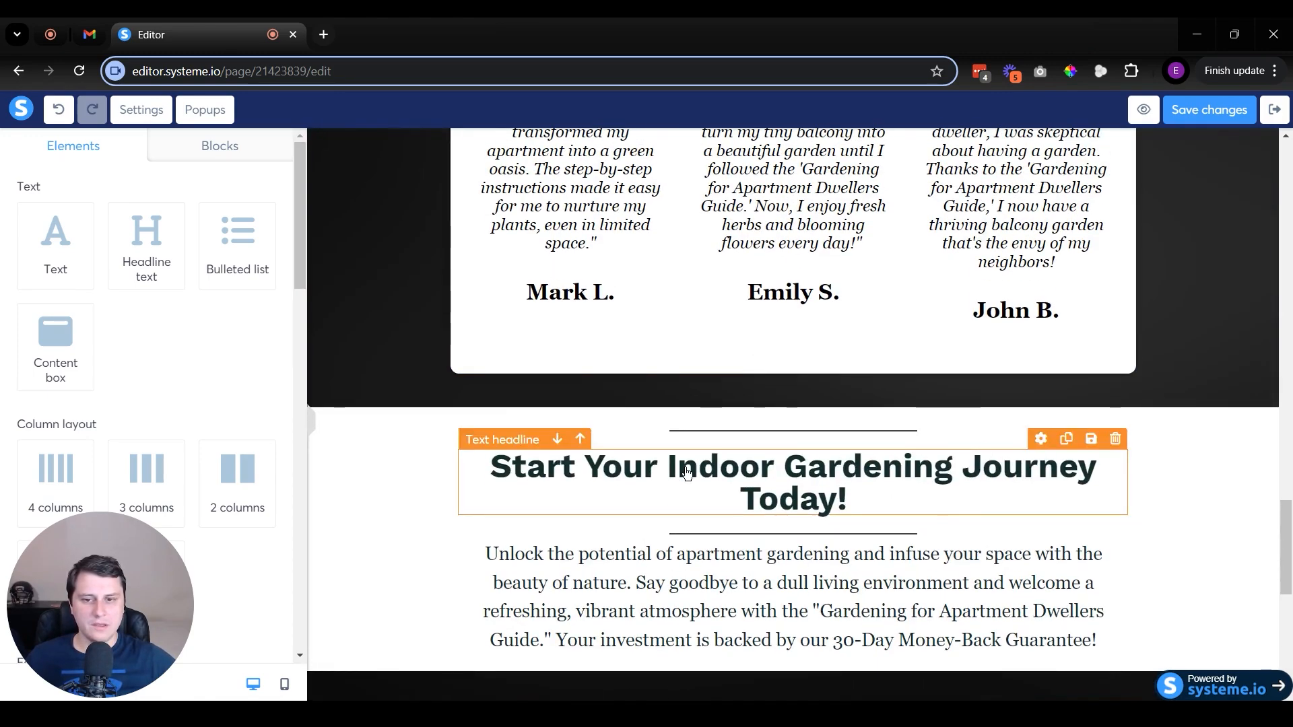
{"action": "scroll", "coordinate": [690, 471], "scroll_direction": "down", "scroll_amount": 7}
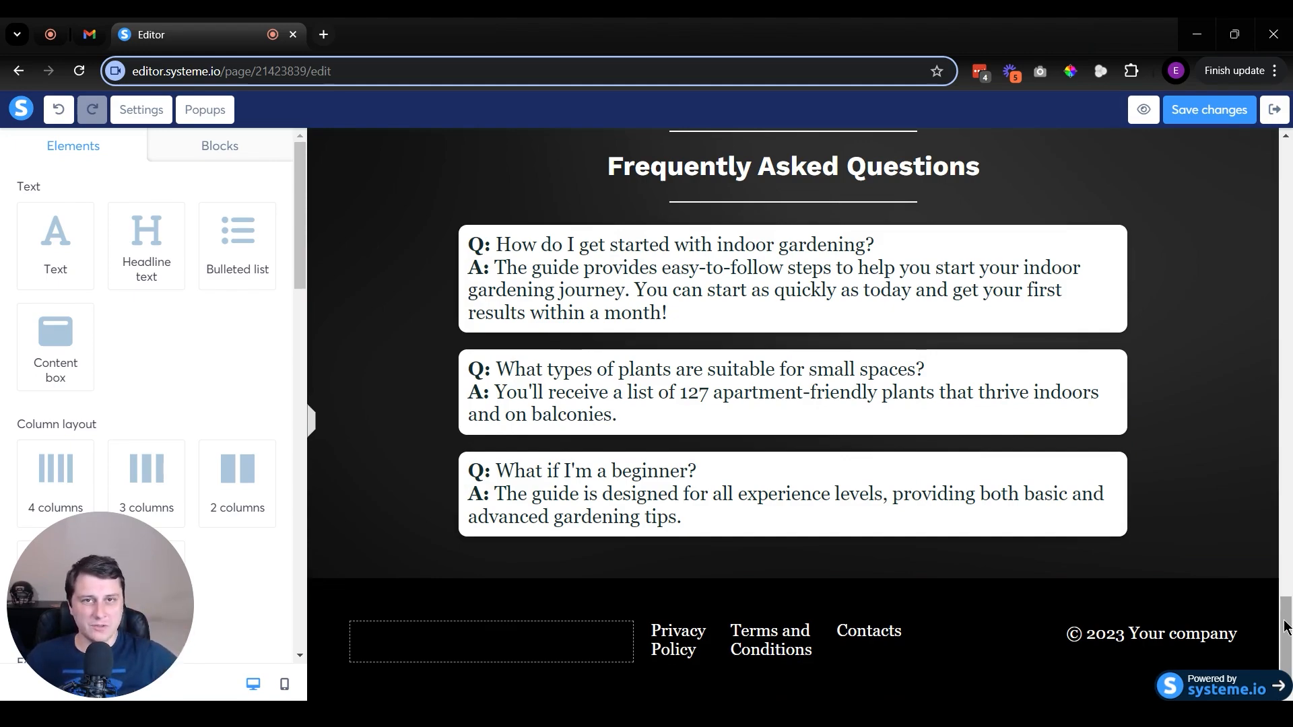
Recolor the discount amount in the WARNING headline at the start of the sales page to green.
{"action": "left_click_drag", "start_coordinate": [1287, 626], "coordinate": [1266, 175]}
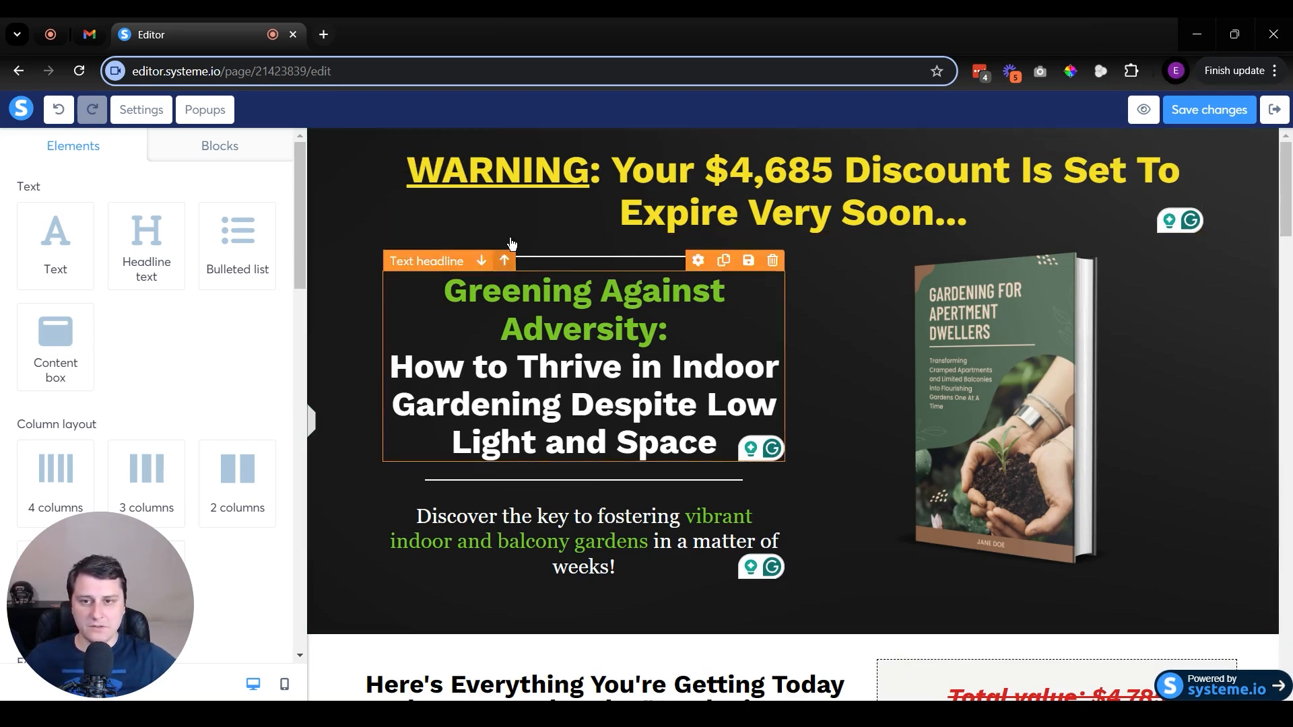
{"action": "left_click", "coordinate": [724, 197]}
{"action": "left_click", "coordinate": [867, 192]}
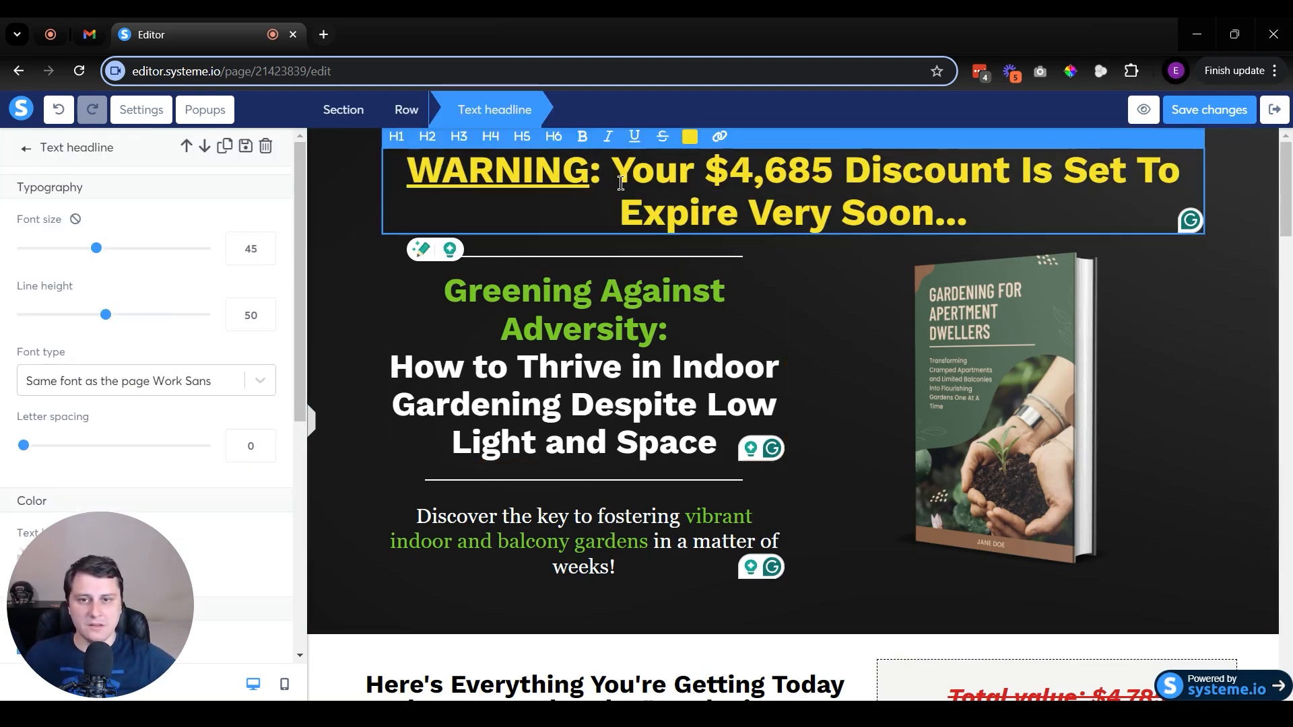
{"action": "left_click_drag", "start_coordinate": [706, 174], "coordinate": [834, 174]}
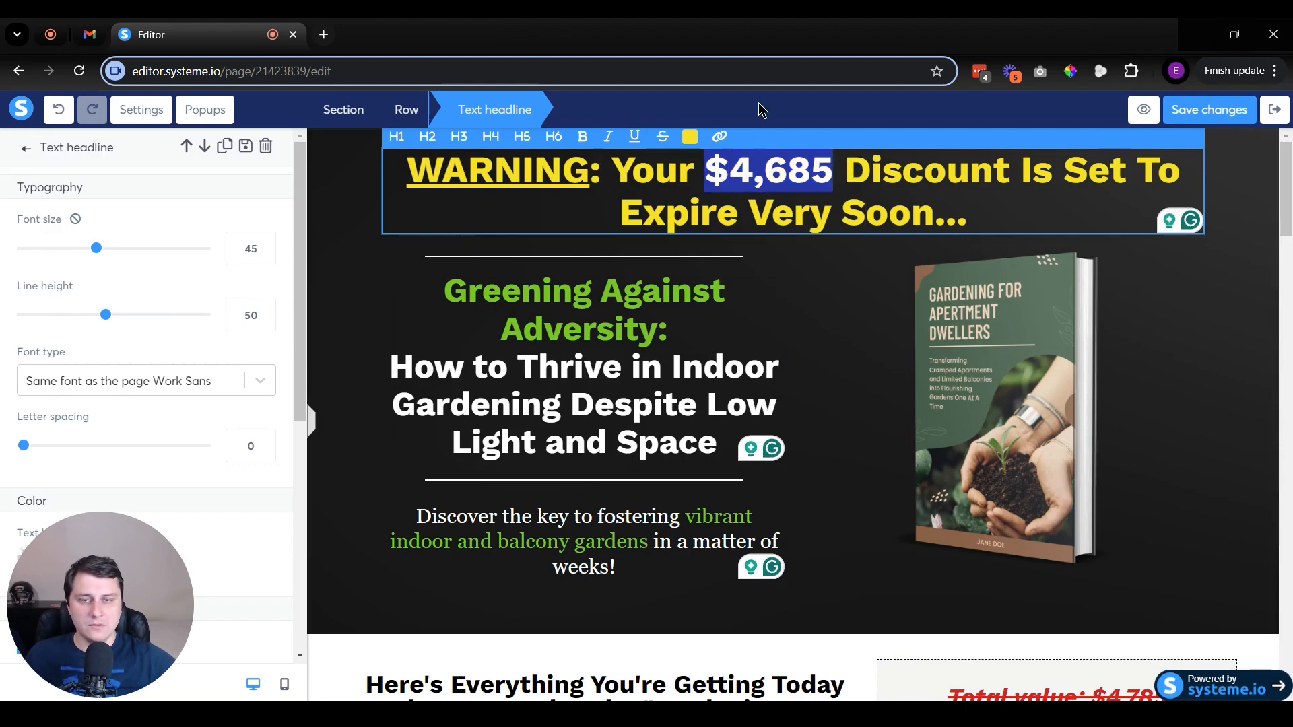
{"action": "left_click", "coordinate": [689, 138]}
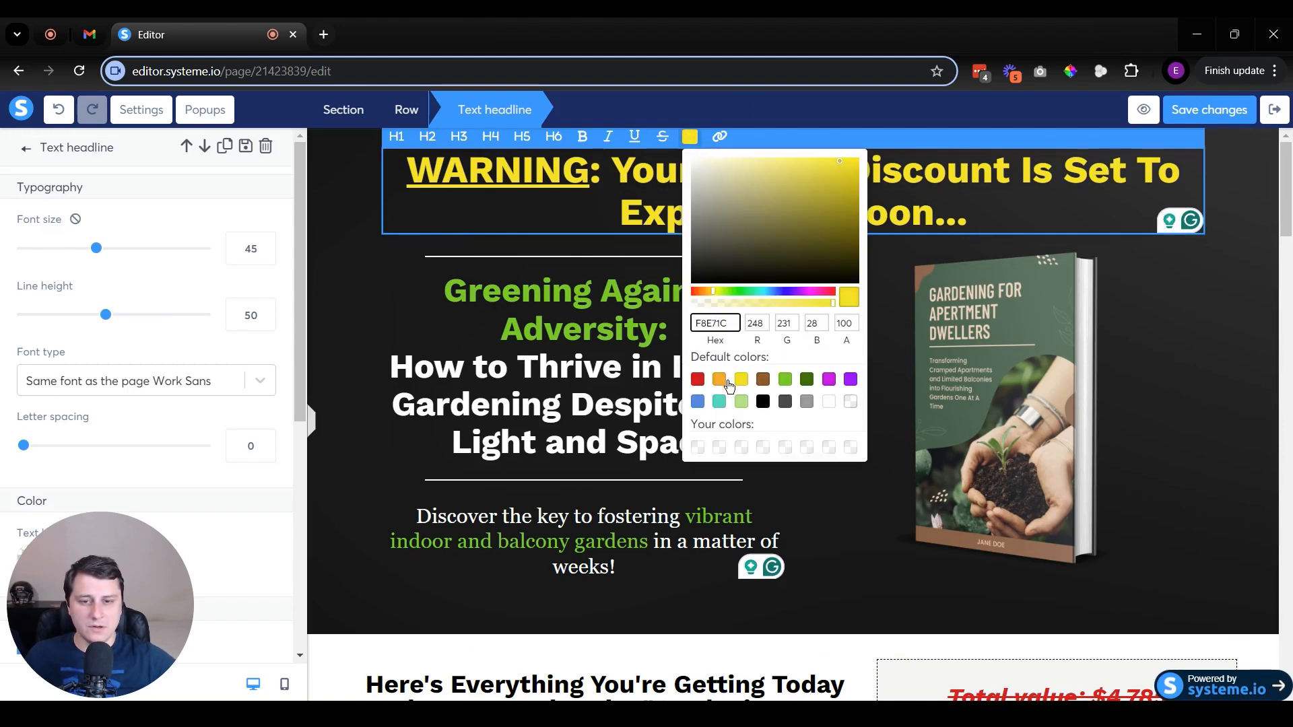
{"action": "left_click", "coordinate": [785, 379]}
{"action": "left_click", "coordinate": [1178, 403]}
{"action": "left_click", "coordinate": [688, 192]}
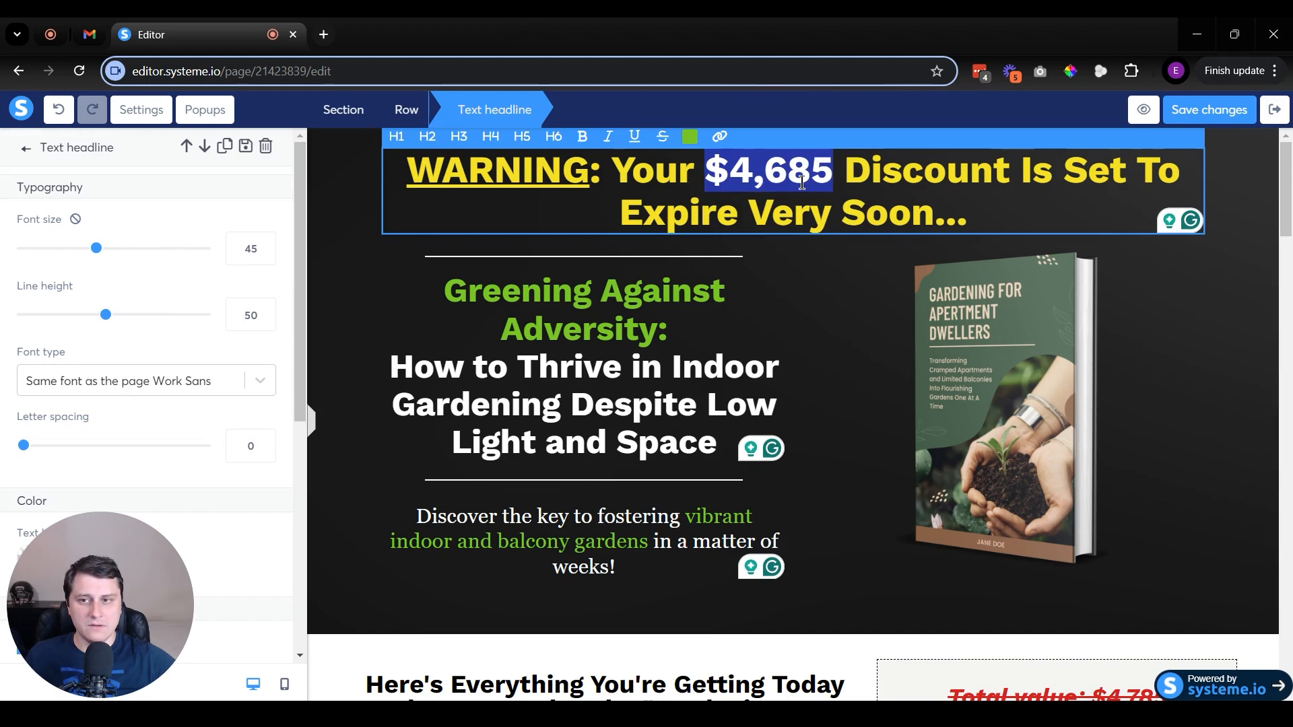
Apply the H1 heading style to the WARNING headline at the start of the sales page.
{"action": "scroll", "coordinate": [255, 307], "scroll_direction": "down", "scroll_amount": 2}
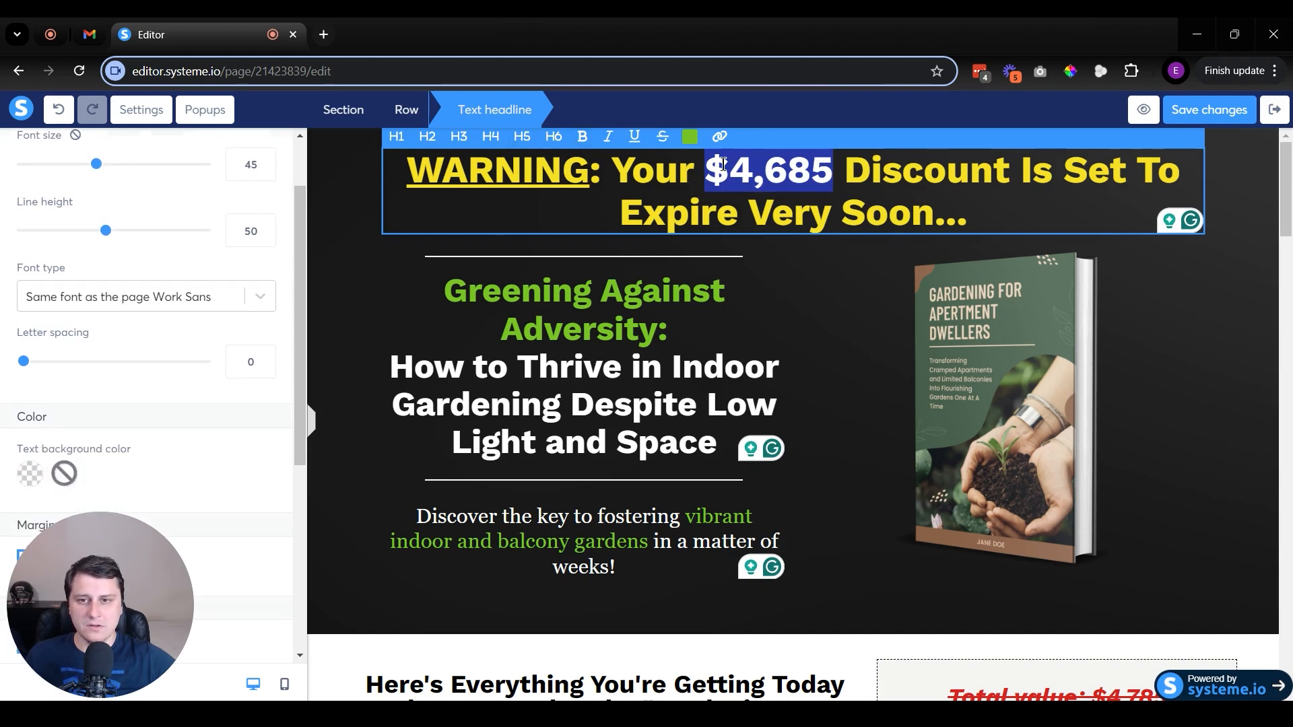
{"action": "left_click", "coordinate": [513, 214]}
{"action": "scroll", "coordinate": [156, 322], "scroll_direction": "up", "scroll_amount": 2}
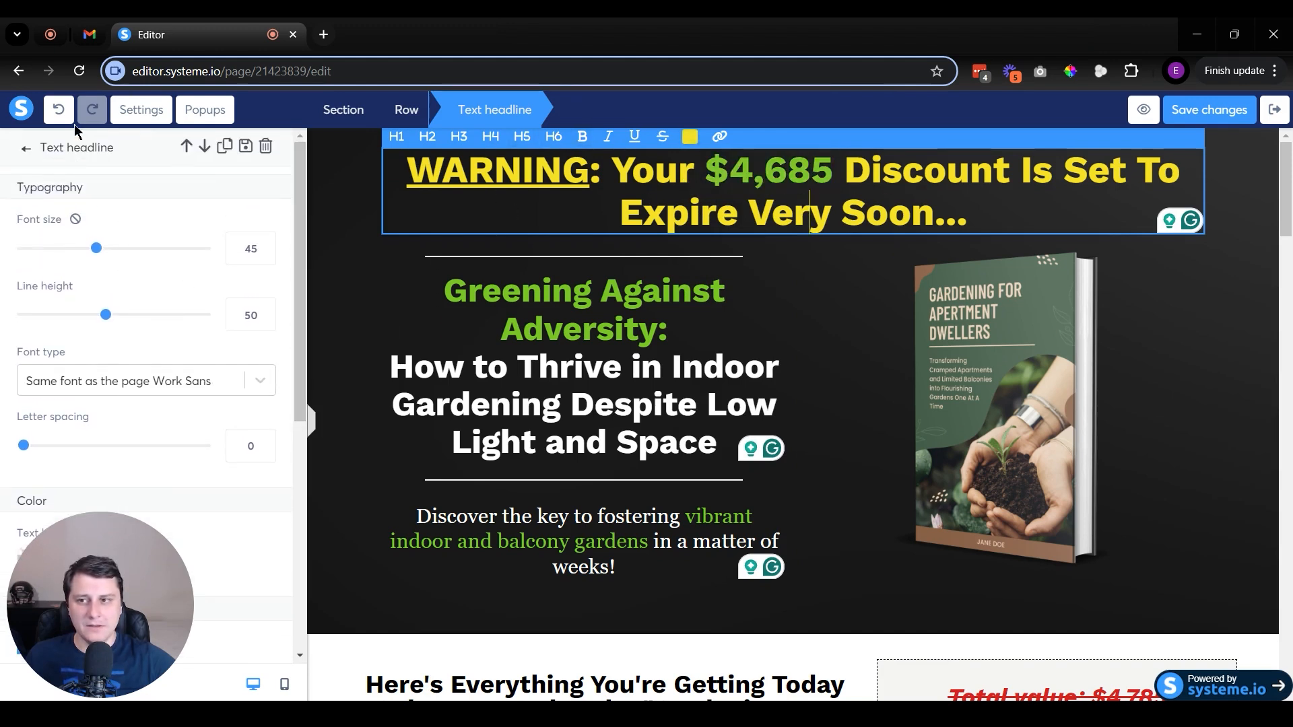
{"action": "left_click", "coordinate": [26, 152]}
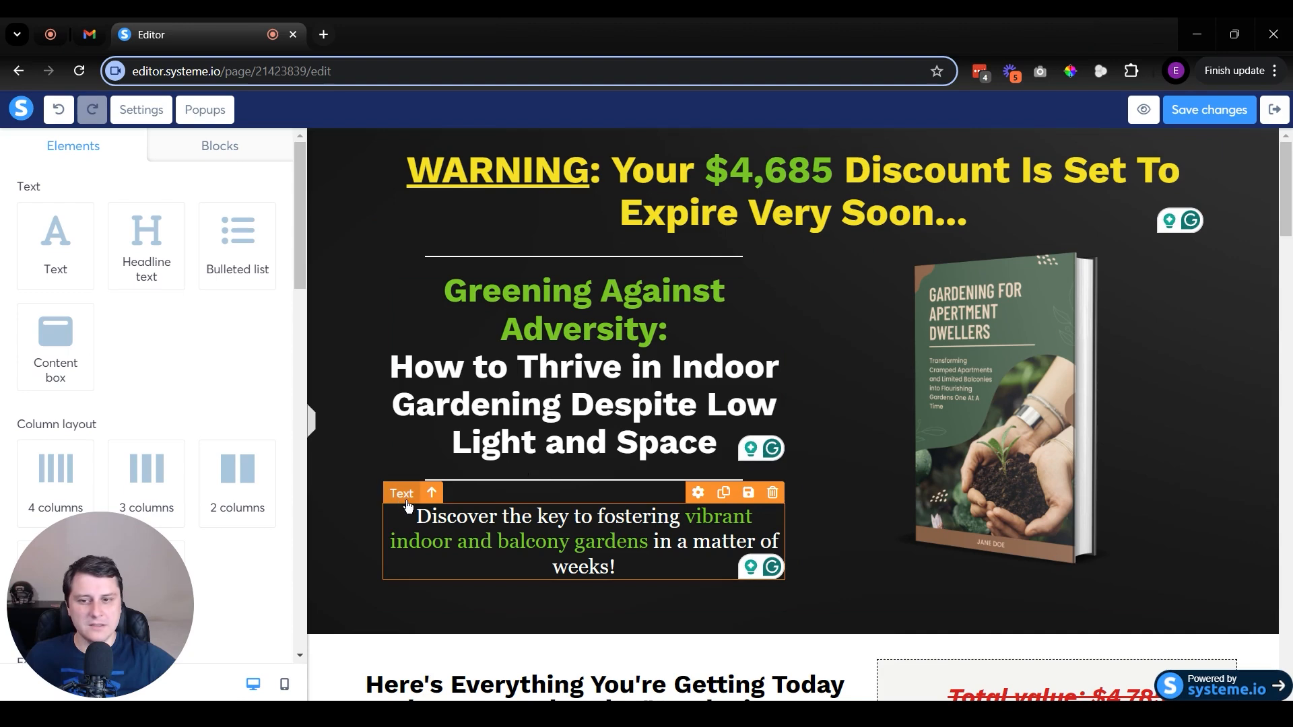
{"action": "left_click", "coordinate": [624, 194]}
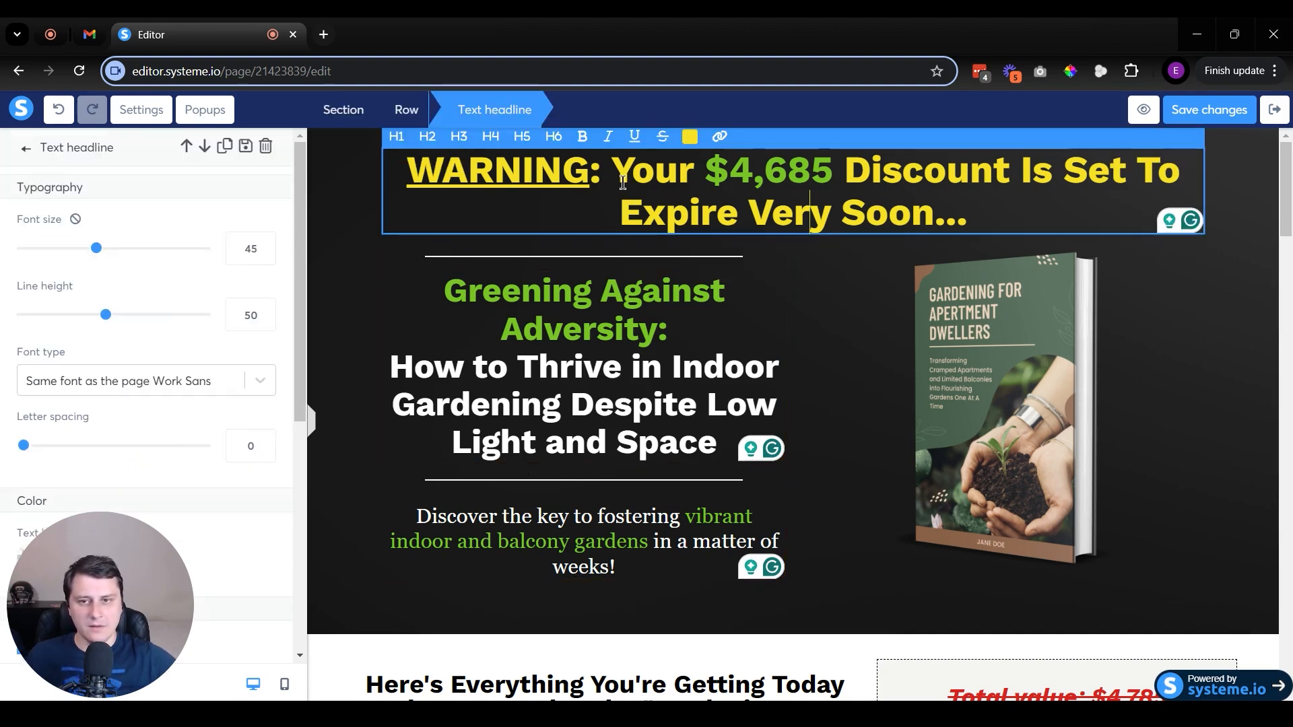
{"action": "left_click", "coordinate": [459, 137]}
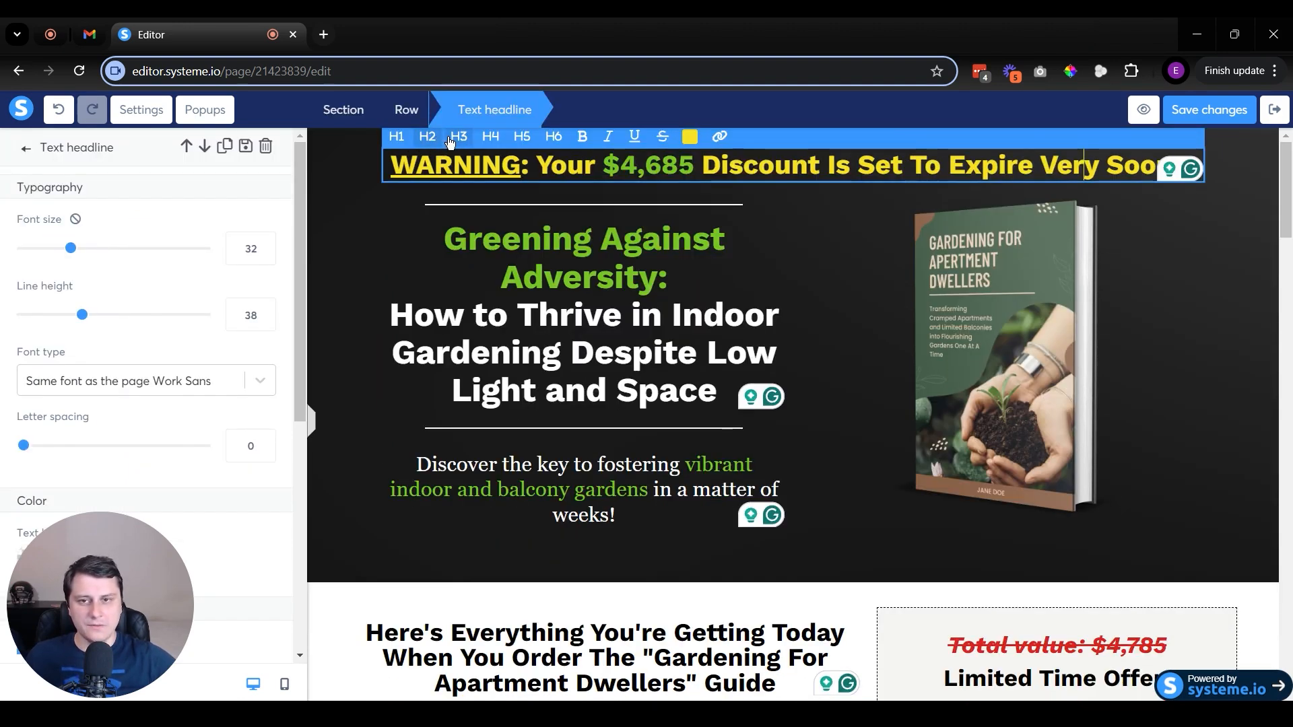
{"action": "left_click", "coordinate": [396, 137]}
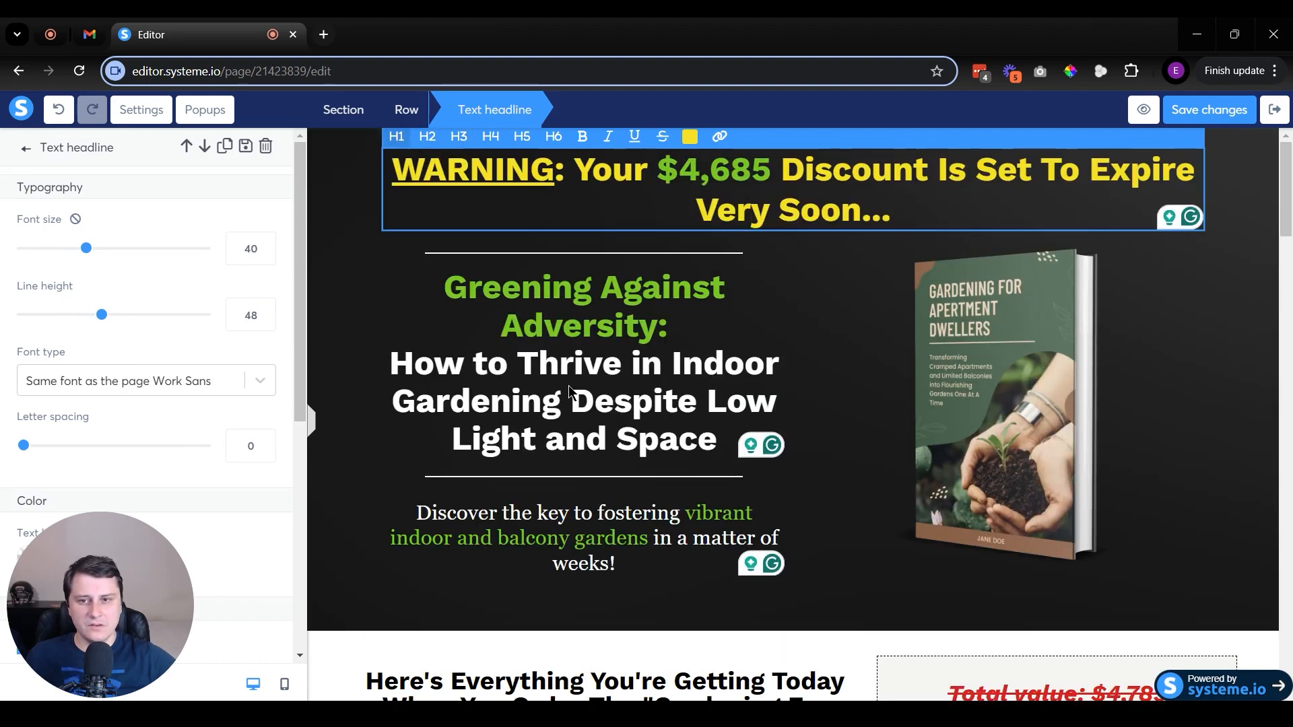
Apply the H2 heading style to the "Greening Against Adversity" headline beside the book image.
{"action": "key", "text": "Escape"}
{"action": "left_click_drag", "start_coordinate": [726, 403], "coordinate": [473, 364]}
{"action": "left_click", "coordinate": [459, 255]}
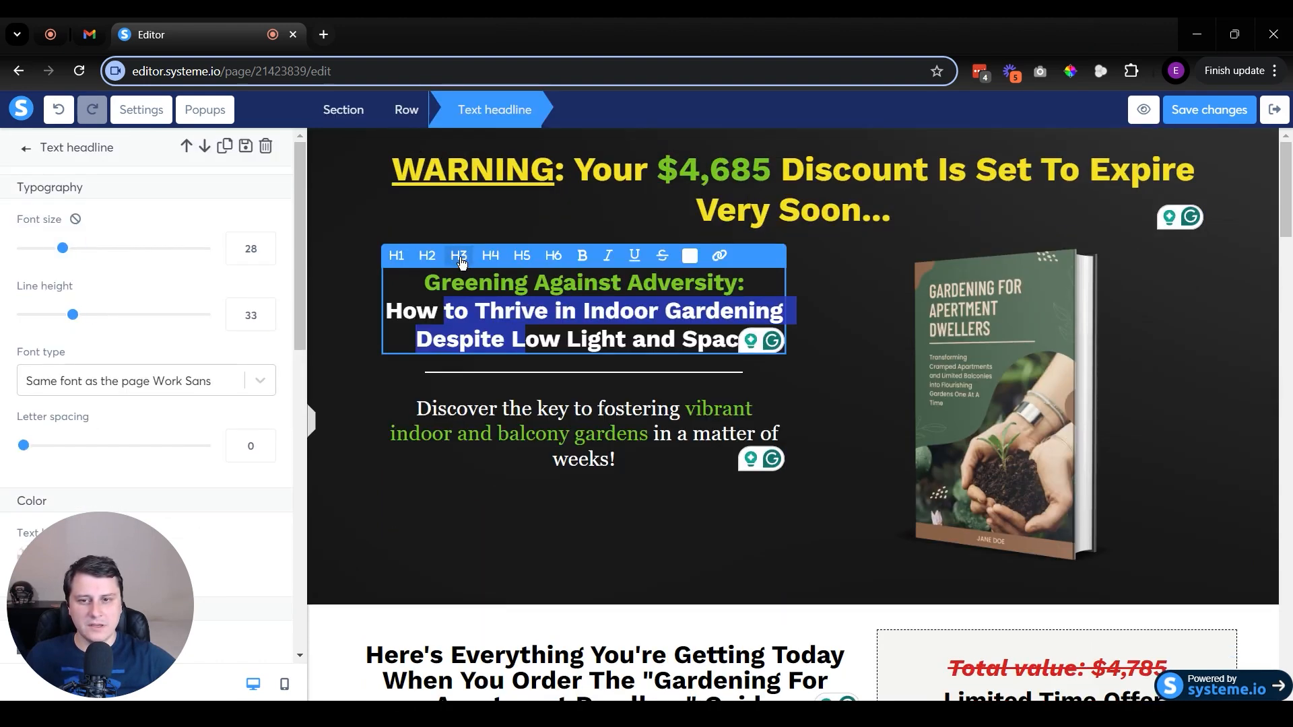
{"action": "left_click", "coordinate": [427, 255]}
{"action": "key", "text": "Escape"}
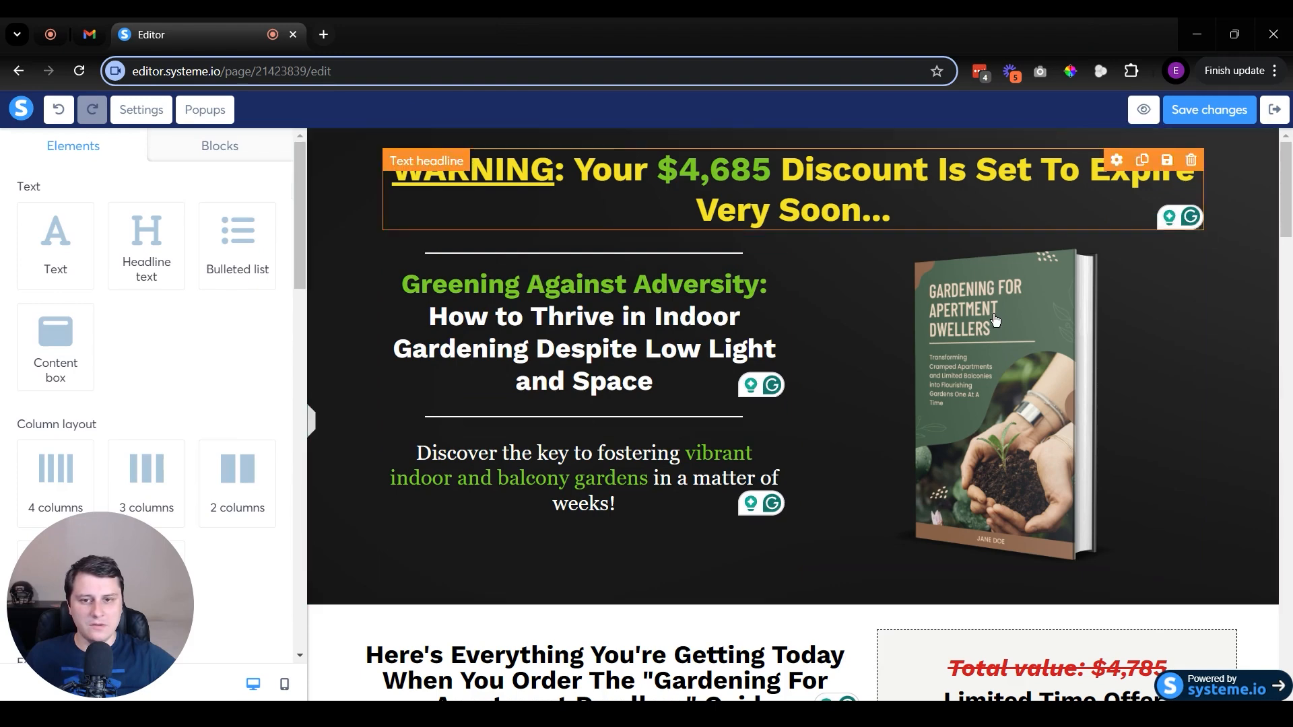
Examine the hero section's margin, color and background image settings.
{"action": "scroll", "coordinate": [606, 538], "scroll_direction": "down", "scroll_amount": 1}
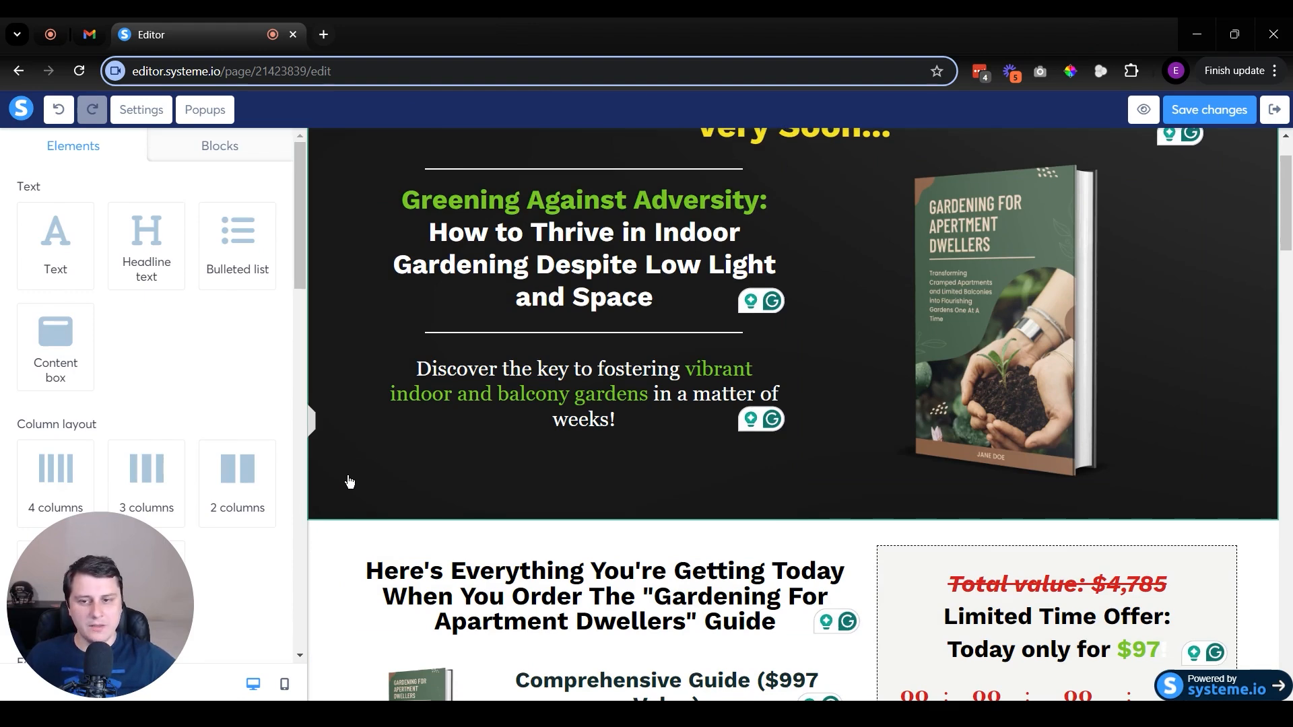
{"action": "scroll", "coordinate": [731, 442], "scroll_direction": "down", "scroll_amount": 3}
{"action": "scroll", "coordinate": [808, 472], "scroll_direction": "up", "scroll_amount": 3}
{"action": "scroll", "coordinate": [800, 462], "scroll_direction": "up", "scroll_amount": 1}
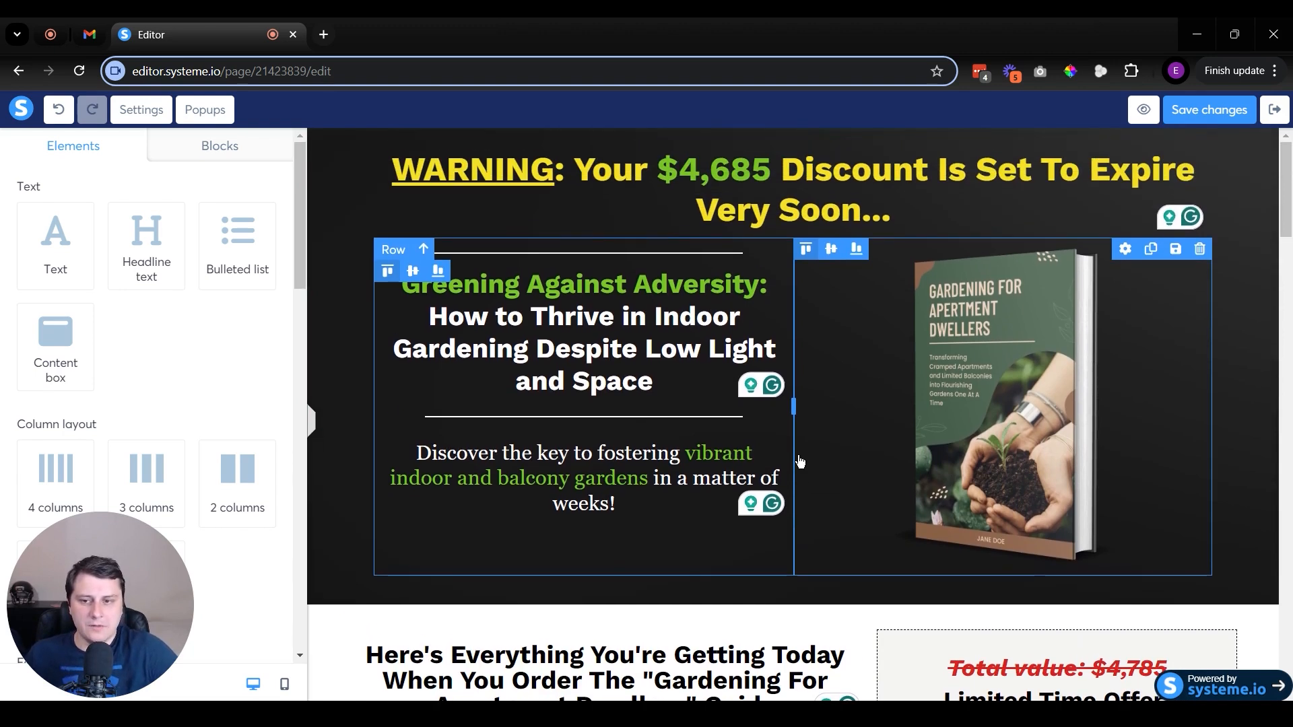
{"action": "left_click", "coordinate": [353, 584]}
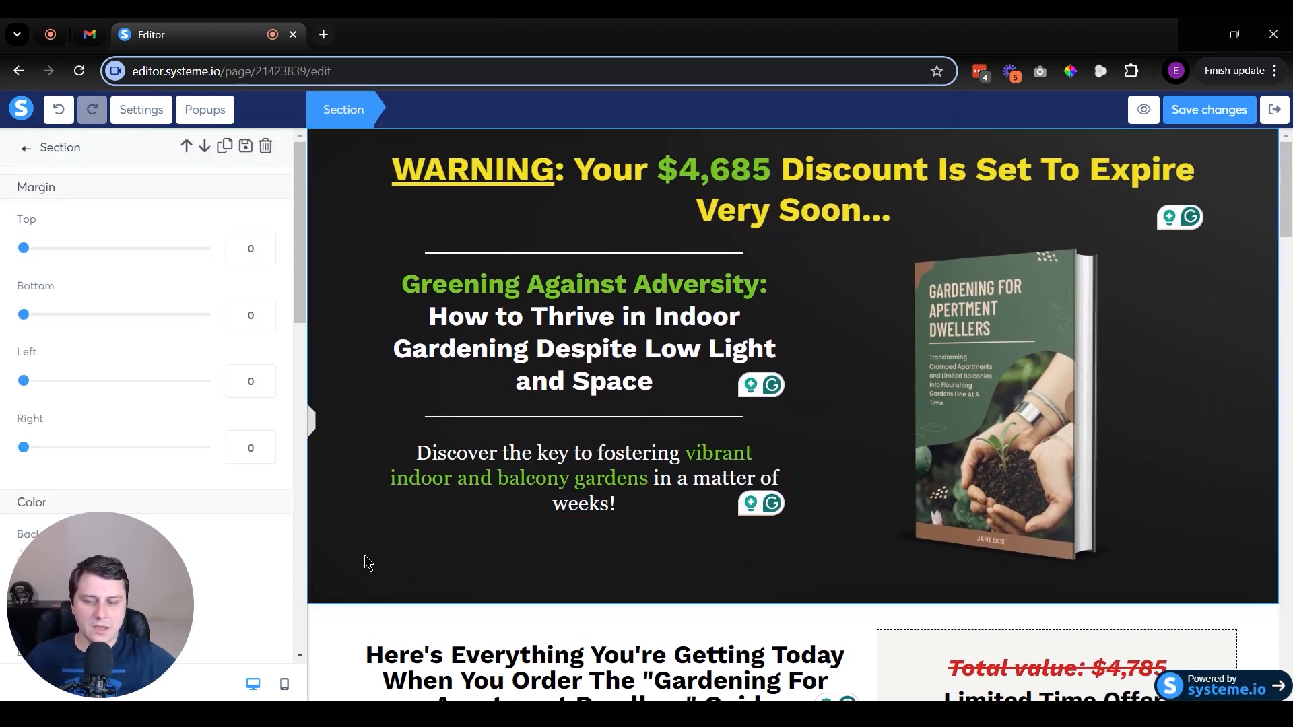
{"action": "left_click", "coordinate": [321, 553]}
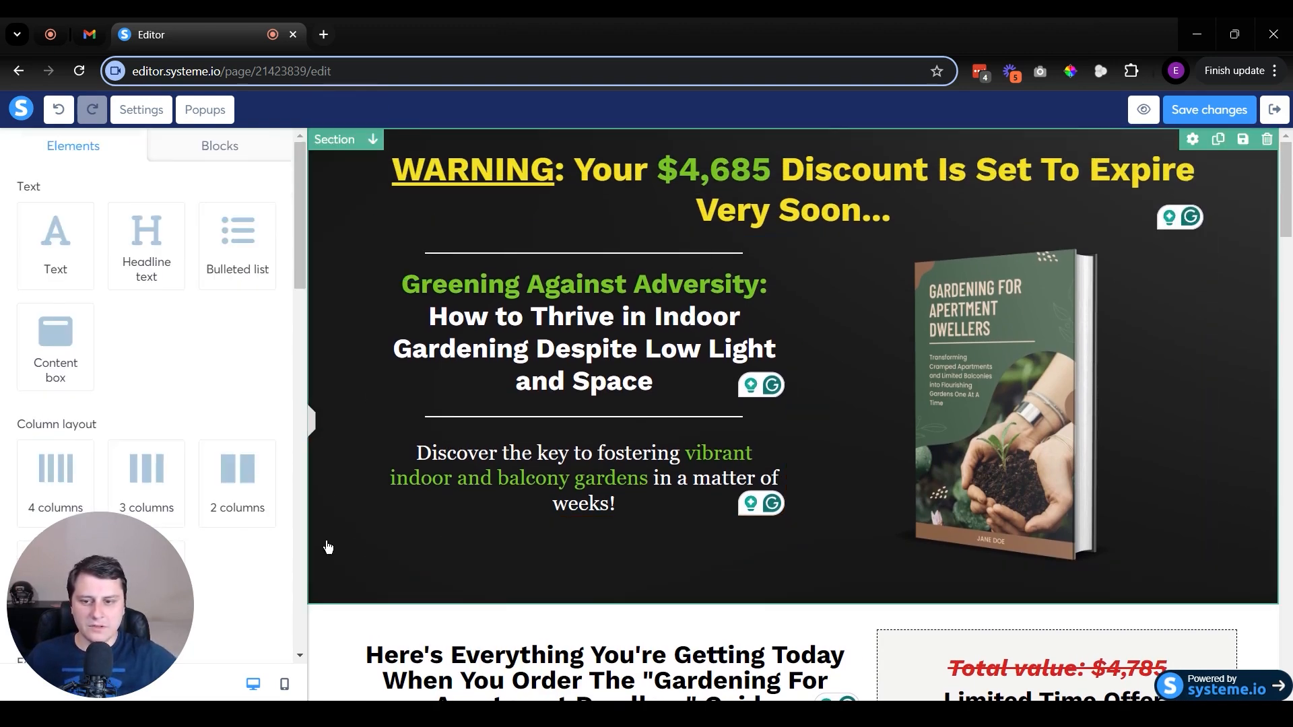
{"action": "left_click", "coordinate": [325, 547]}
{"action": "left_click_drag", "start_coordinate": [53, 593], "coordinate": [1033, 592]}
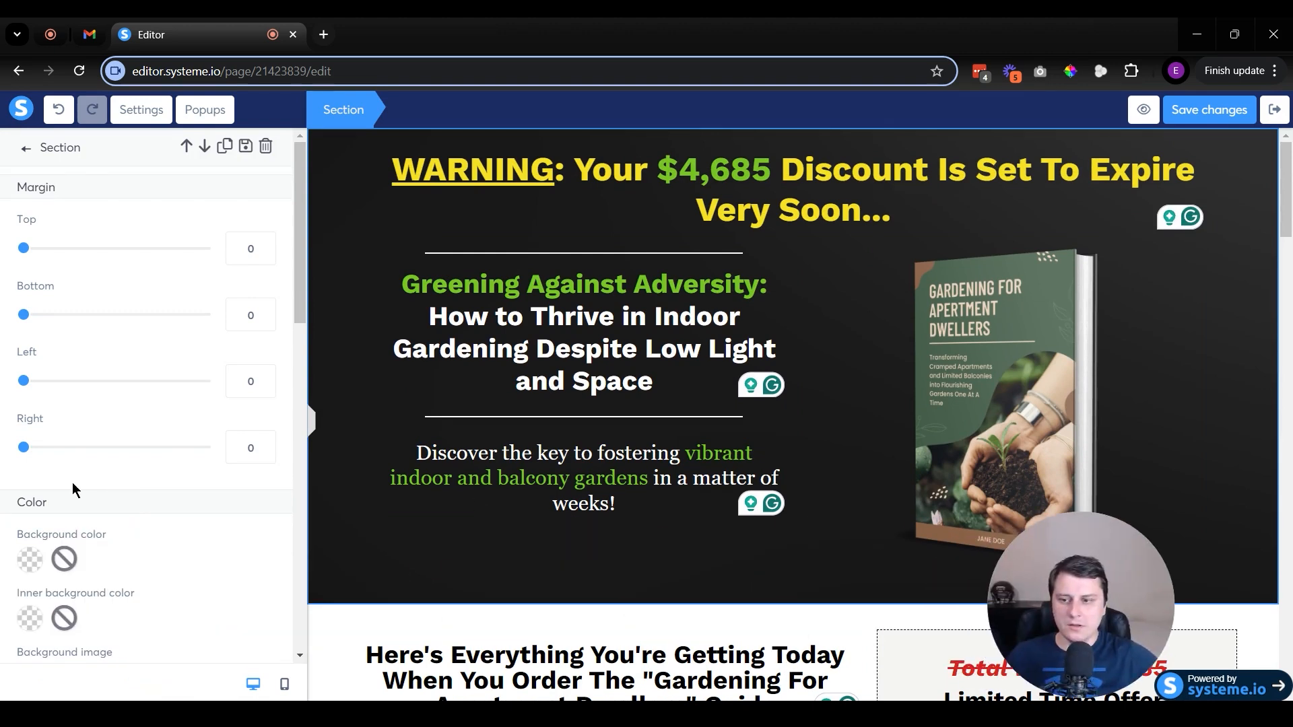
{"action": "scroll", "coordinate": [43, 442], "scroll_direction": "down", "scroll_amount": 2}
{"action": "scroll", "coordinate": [28, 390], "scroll_direction": "down", "scroll_amount": 1}
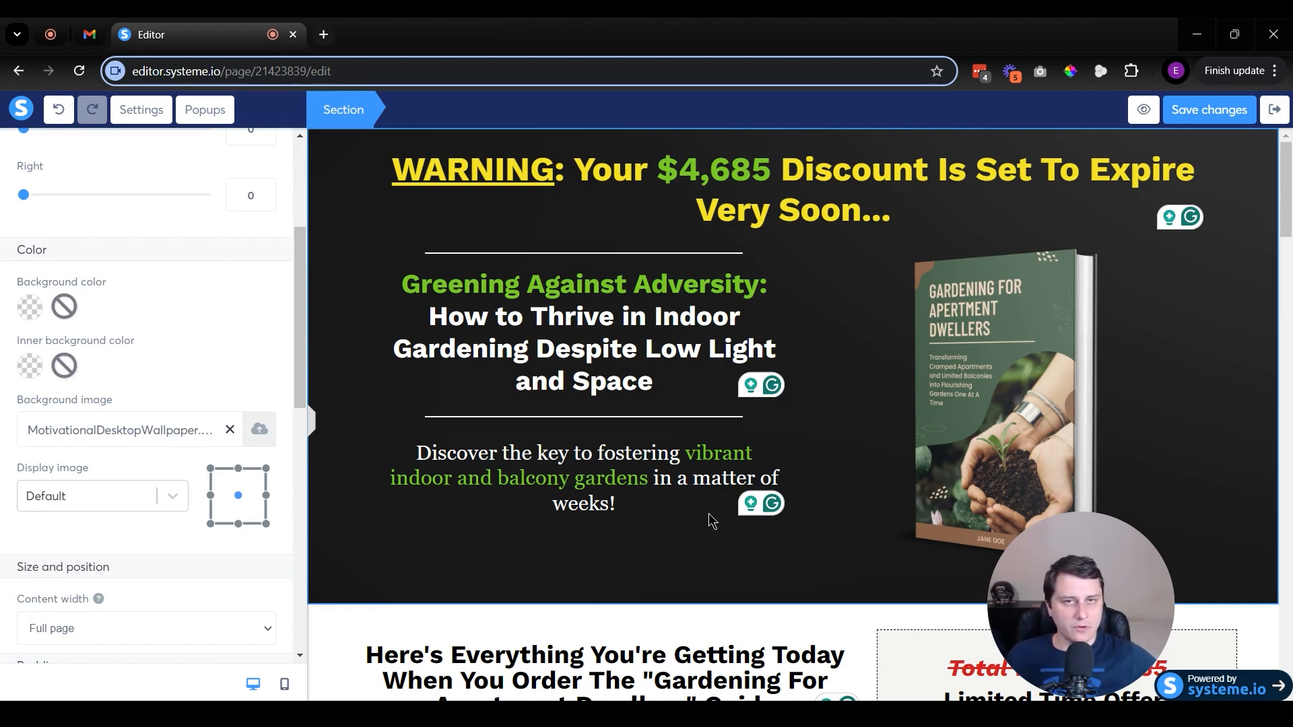
Look through the sales page's dark sections, from the hero to the benefit cards and the Frequently Asked Questions.
{"action": "scroll", "coordinate": [700, 458], "scroll_direction": "down", "scroll_amount": 8}
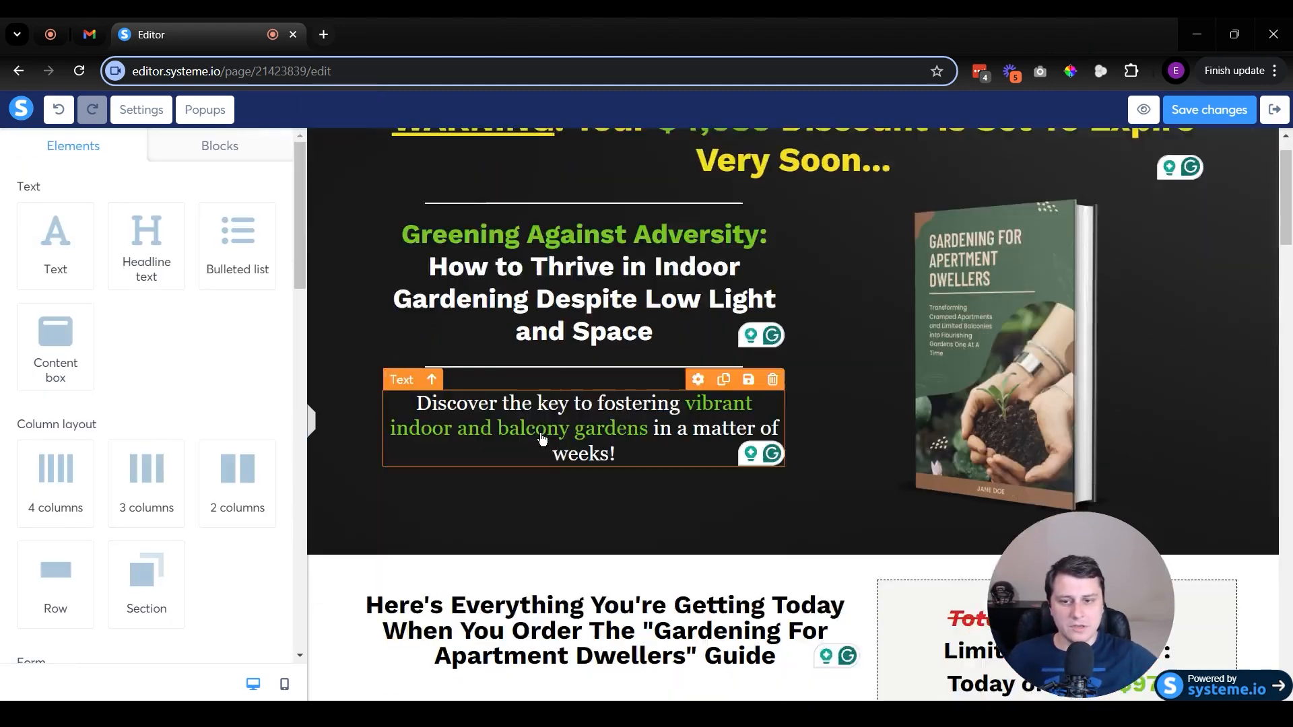
{"action": "scroll", "coordinate": [687, 371], "scroll_direction": "down", "scroll_amount": 20}
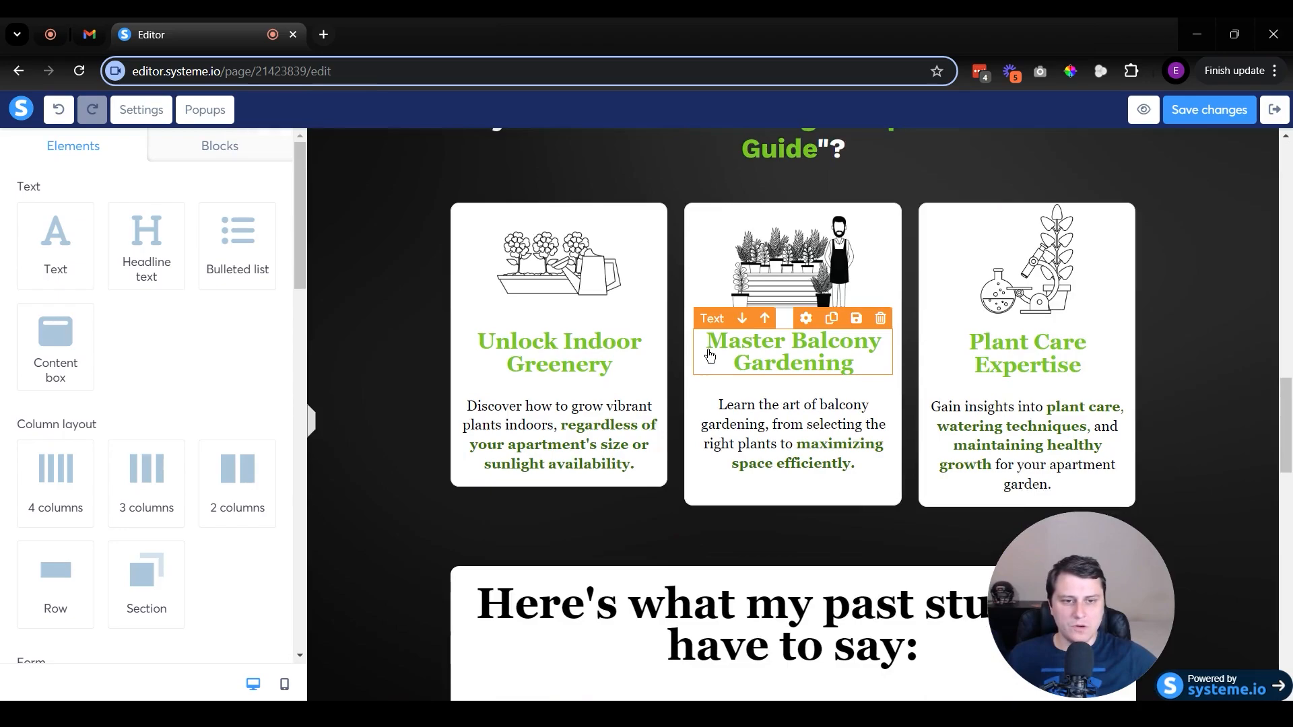
{"action": "scroll", "coordinate": [716, 348], "scroll_direction": "up", "scroll_amount": 13}
{"action": "scroll", "coordinate": [715, 349], "scroll_direction": "up", "scroll_amount": 15}
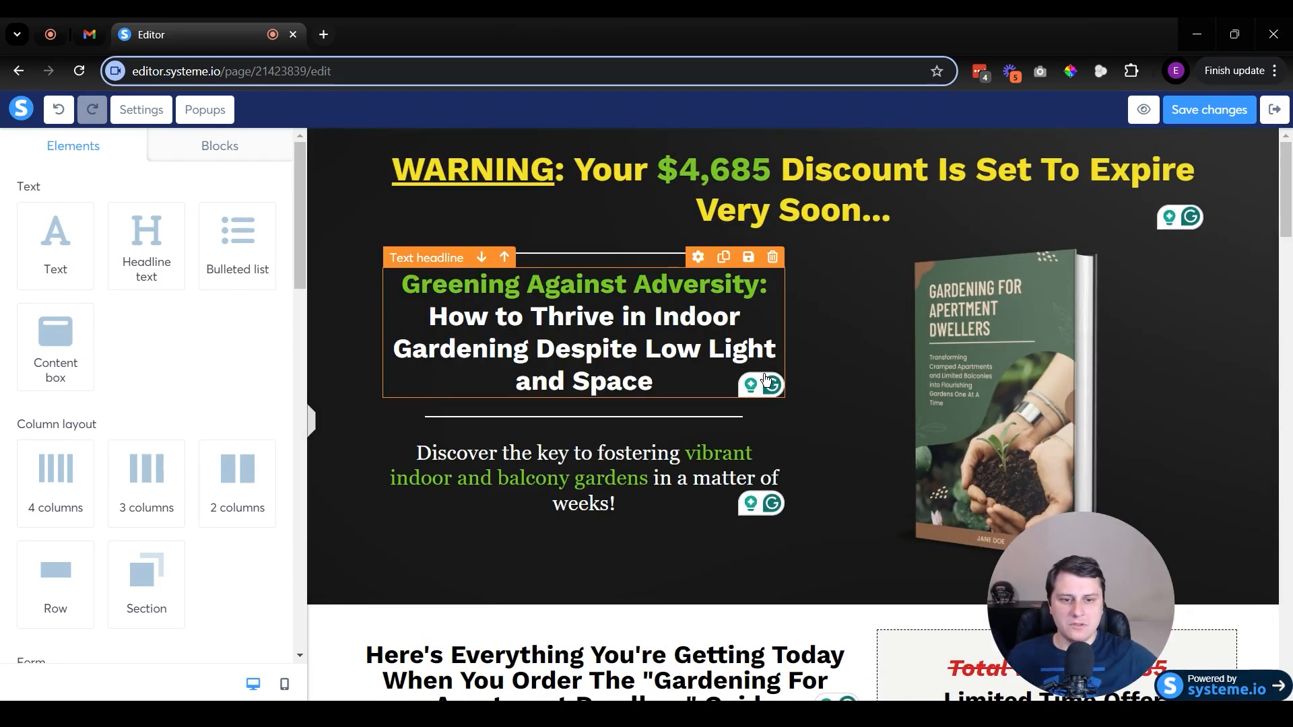
{"action": "left_click_drag", "start_coordinate": [1042, 667], "coordinate": [60, 669]}
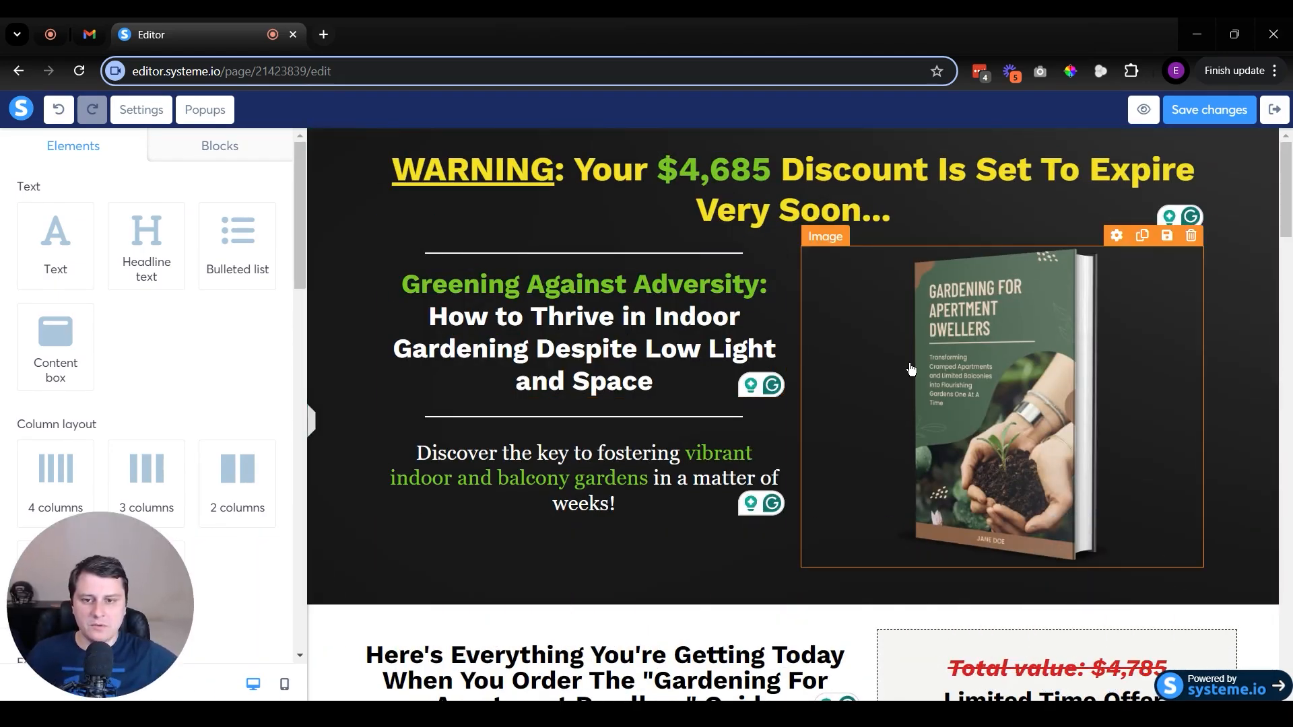
{"action": "scroll", "coordinate": [876, 336], "scroll_direction": "down", "scroll_amount": 20}
{"action": "scroll", "coordinate": [829, 186], "scroll_direction": "down", "scroll_amount": 20}
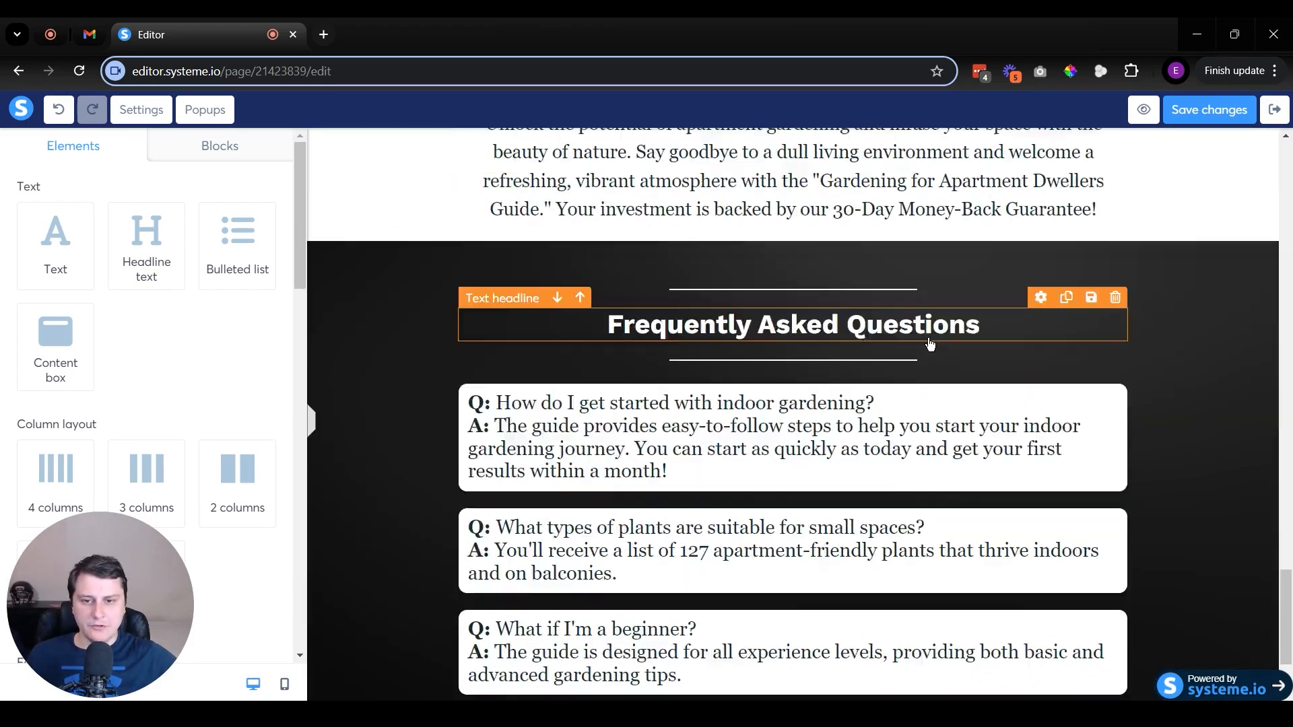
{"action": "scroll", "coordinate": [662, 258], "scroll_direction": "up", "scroll_amount": 10}
{"action": "scroll", "coordinate": [663, 258], "scroll_direction": "up", "scroll_amount": 15}
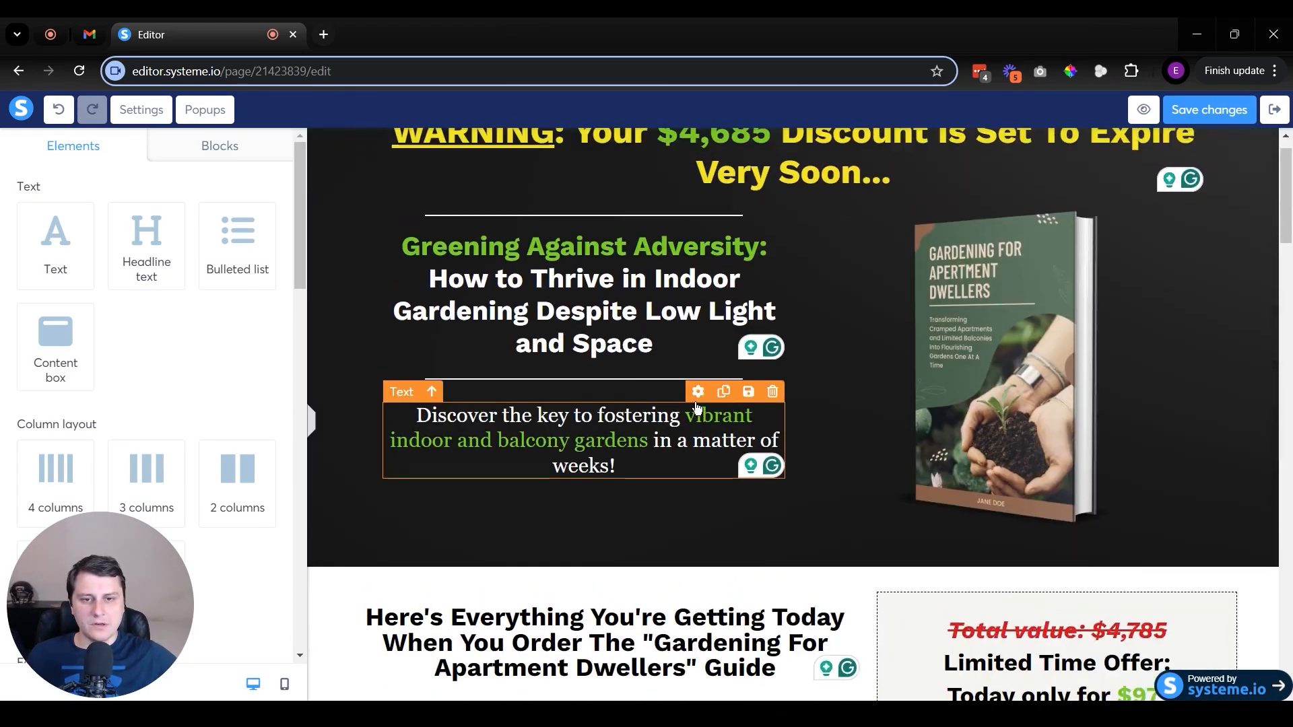
Save the sales page changes and check the whole page in a preview.
{"action": "left_click", "coordinate": [1209, 115]}
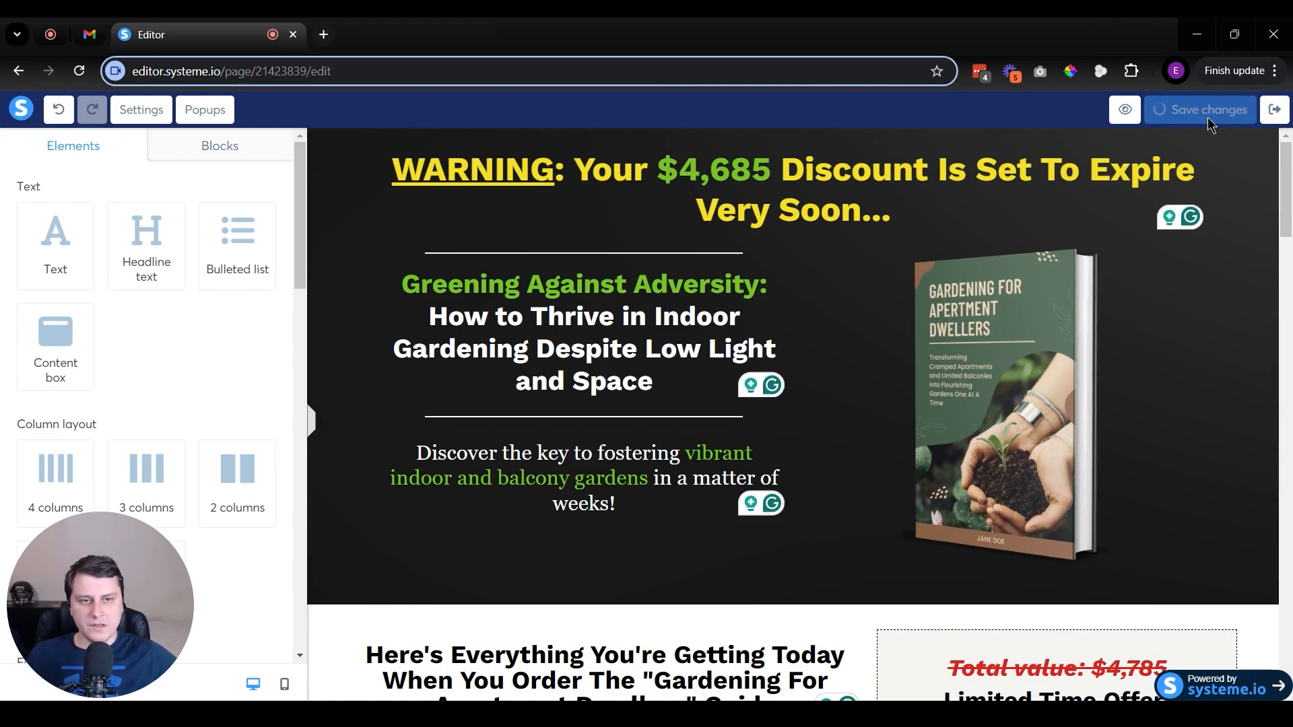
{"action": "left_click", "coordinate": [1149, 110]}
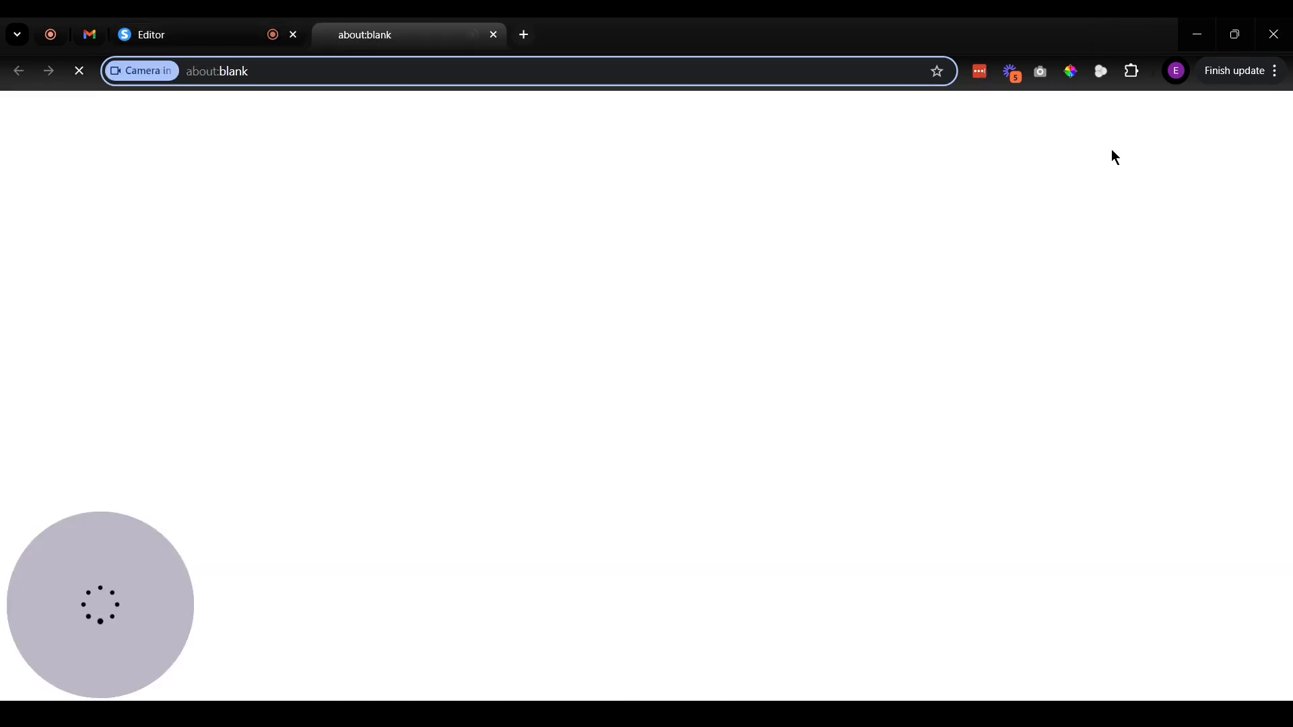
{"action": "scroll", "coordinate": [1097, 279], "scroll_direction": "down", "scroll_amount": 20}
{"action": "scroll", "coordinate": [1062, 279], "scroll_direction": "up", "scroll_amount": 20}
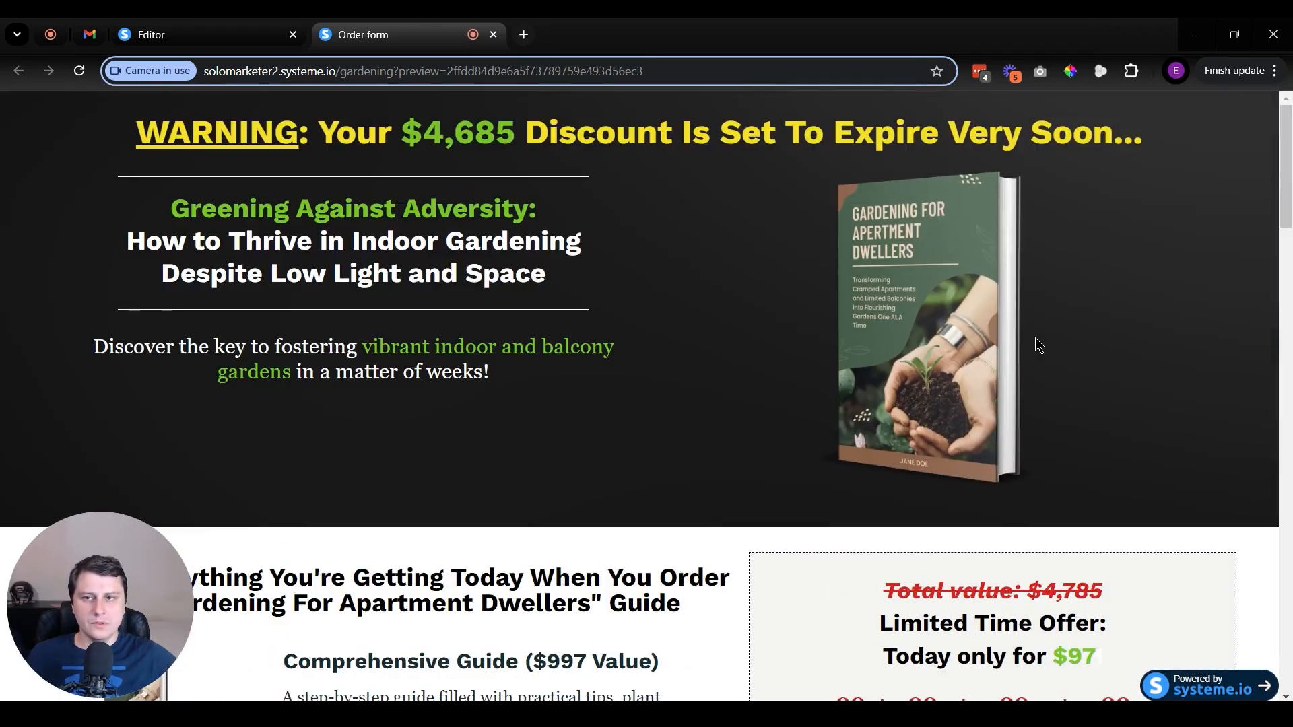
{"action": "key", "text": "ctrl+w"}
Exit the page editor and set the Sales page step's offer type to Digital product.
{"action": "left_click", "coordinate": [1274, 110]}
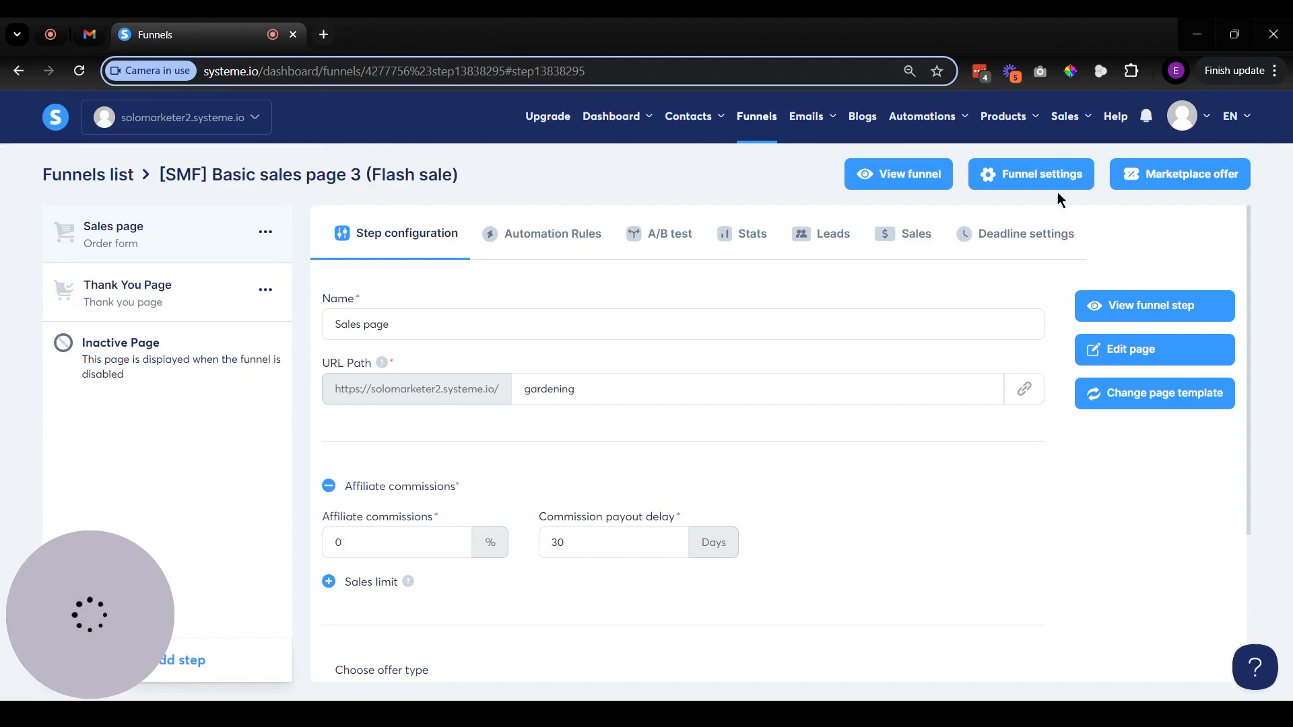
{"action": "scroll", "coordinate": [877, 319], "scroll_direction": "down", "scroll_amount": 3}
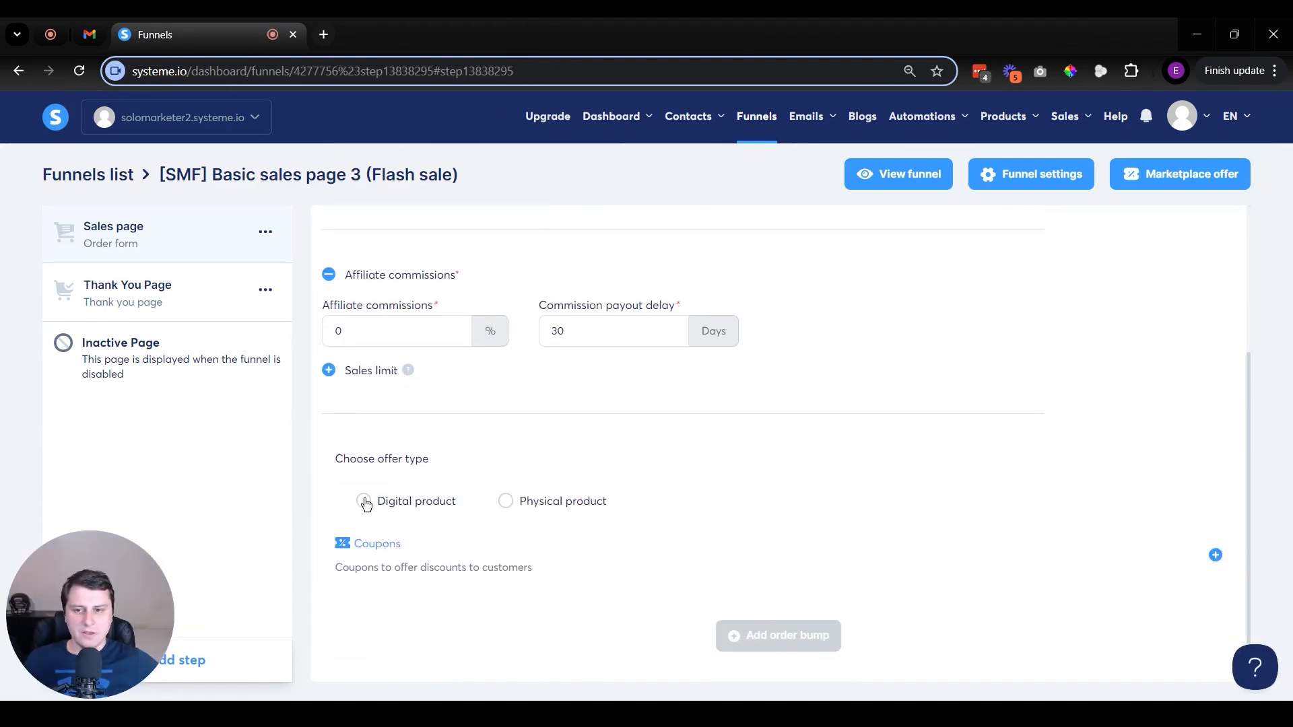
{"action": "left_click", "coordinate": [364, 502]}
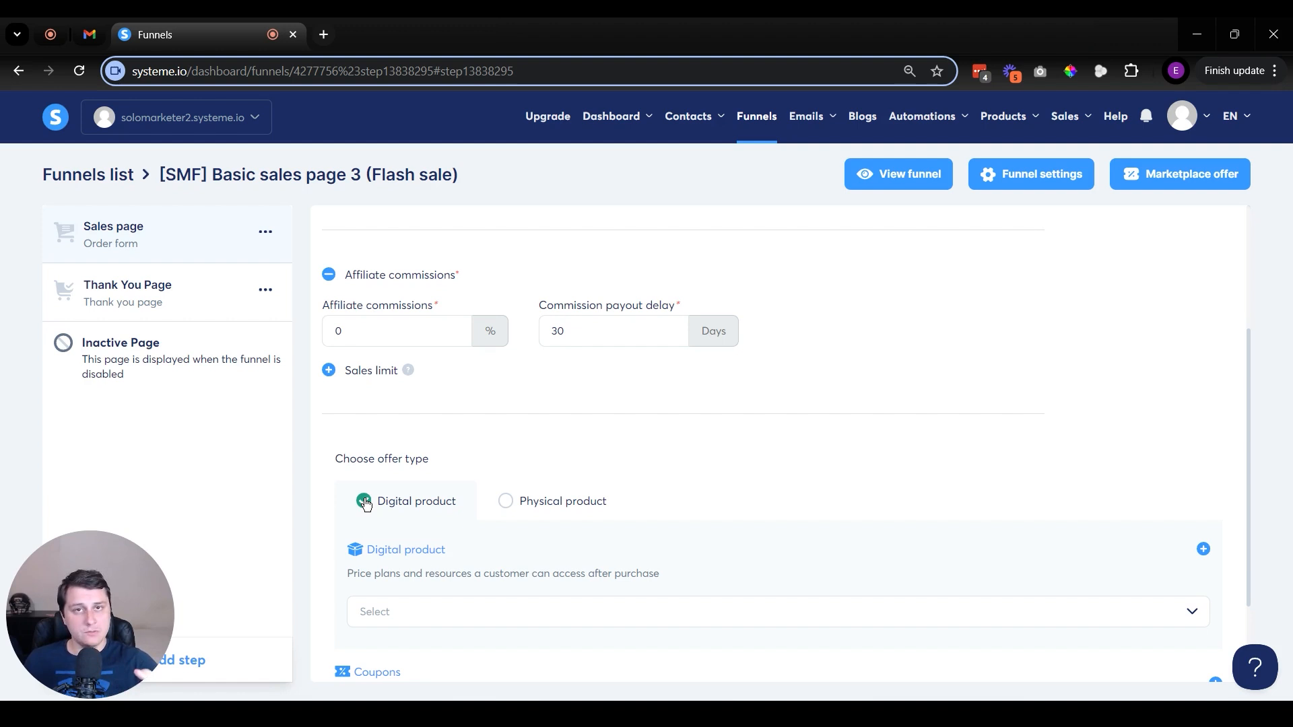
{"action": "scroll", "coordinate": [394, 479], "scroll_direction": "down", "scroll_amount": 2}
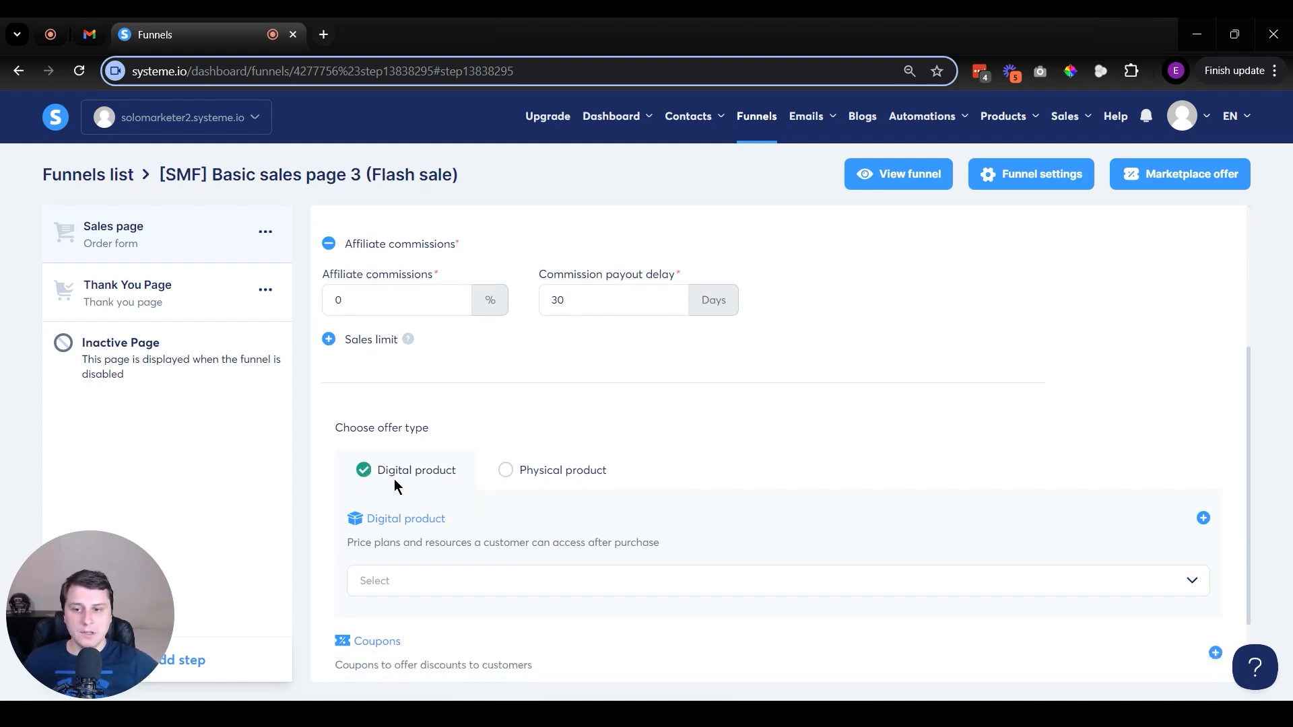
{"action": "left_click", "coordinate": [438, 483]}
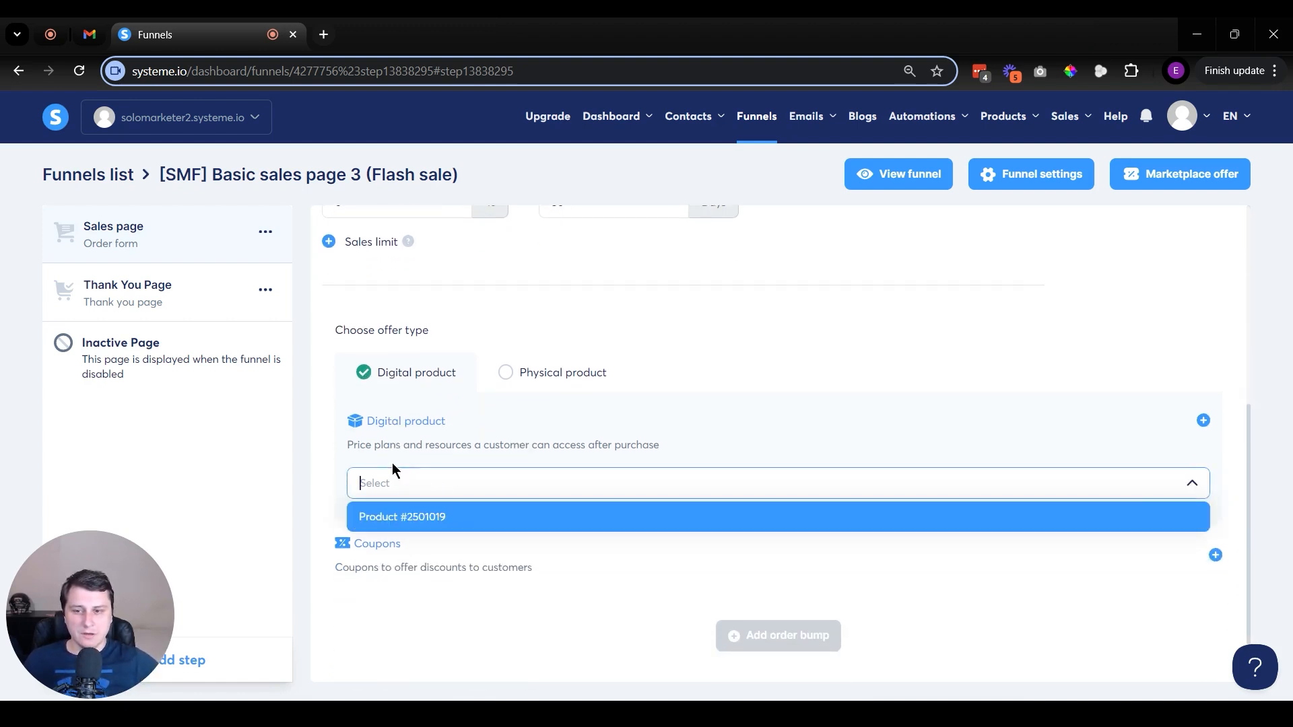
{"action": "left_click", "coordinate": [421, 450]}
{"action": "left_click", "coordinate": [445, 485]}
{"action": "left_click", "coordinate": [430, 516]}
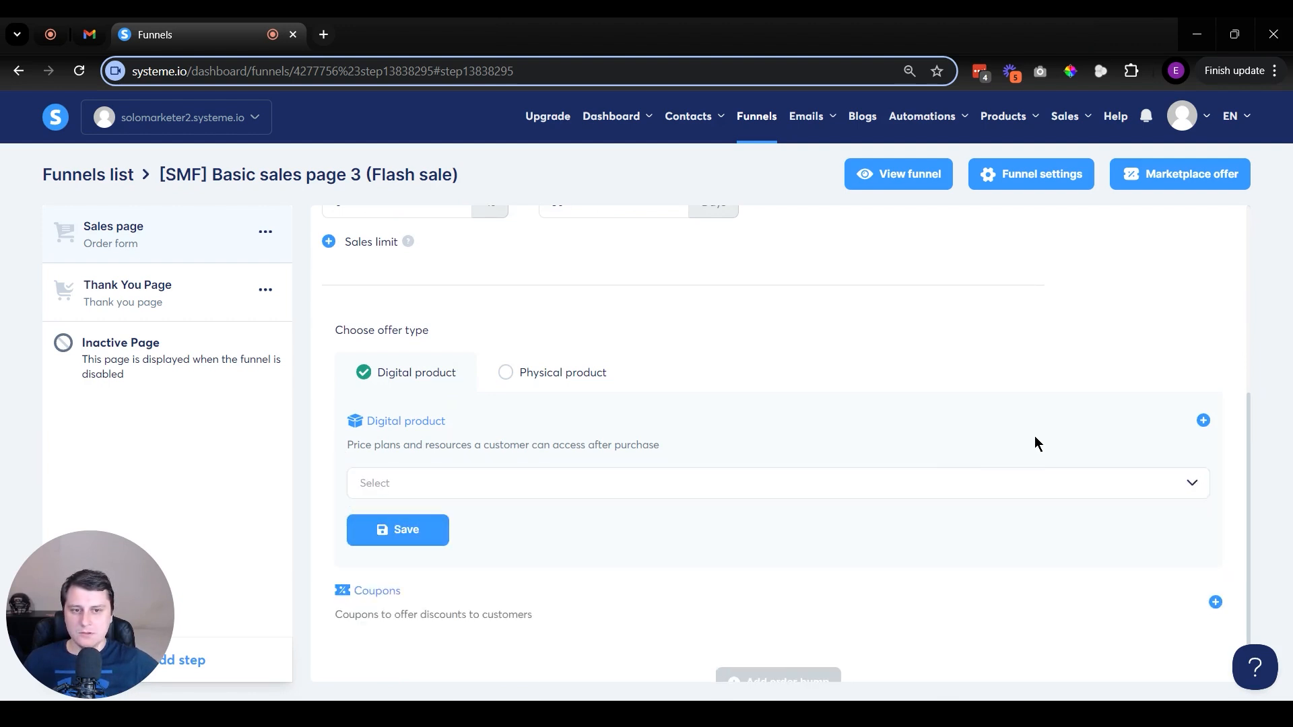
Start a new digital product for the sales page named "Apartment gardening course".
{"action": "left_click", "coordinate": [1204, 421]}
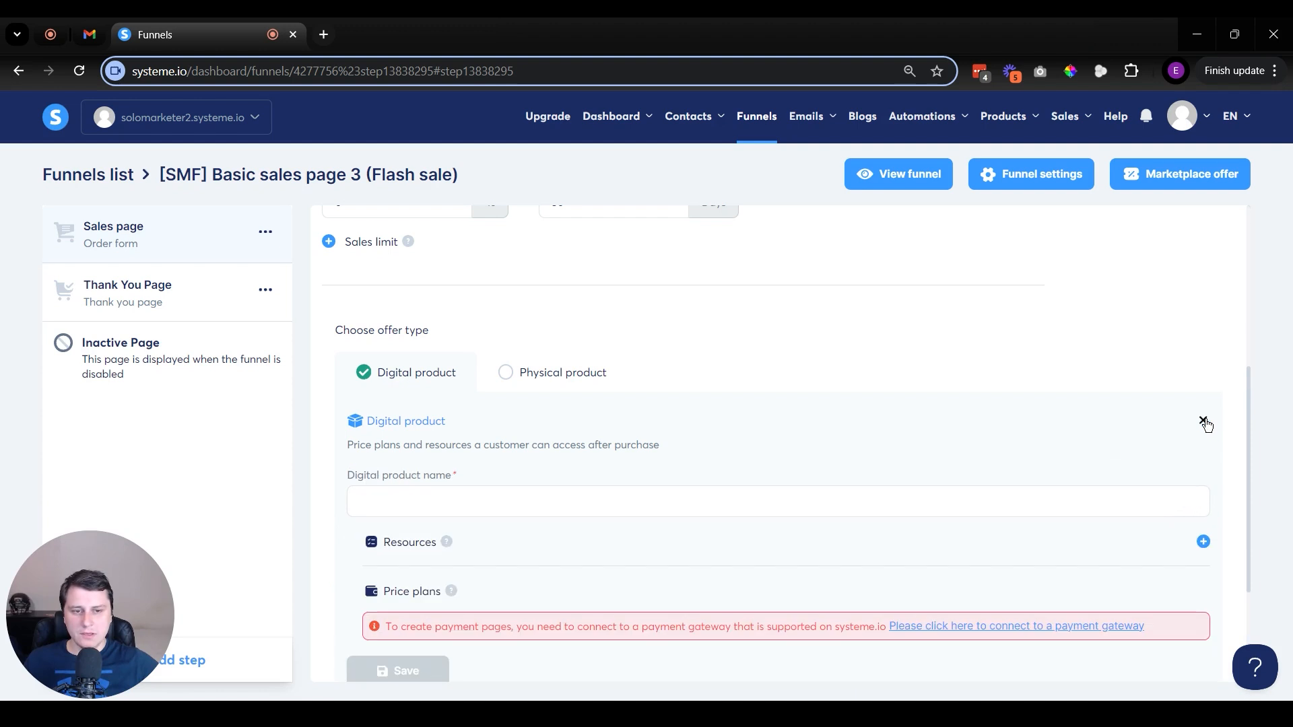
{"action": "left_click", "coordinate": [496, 512]}
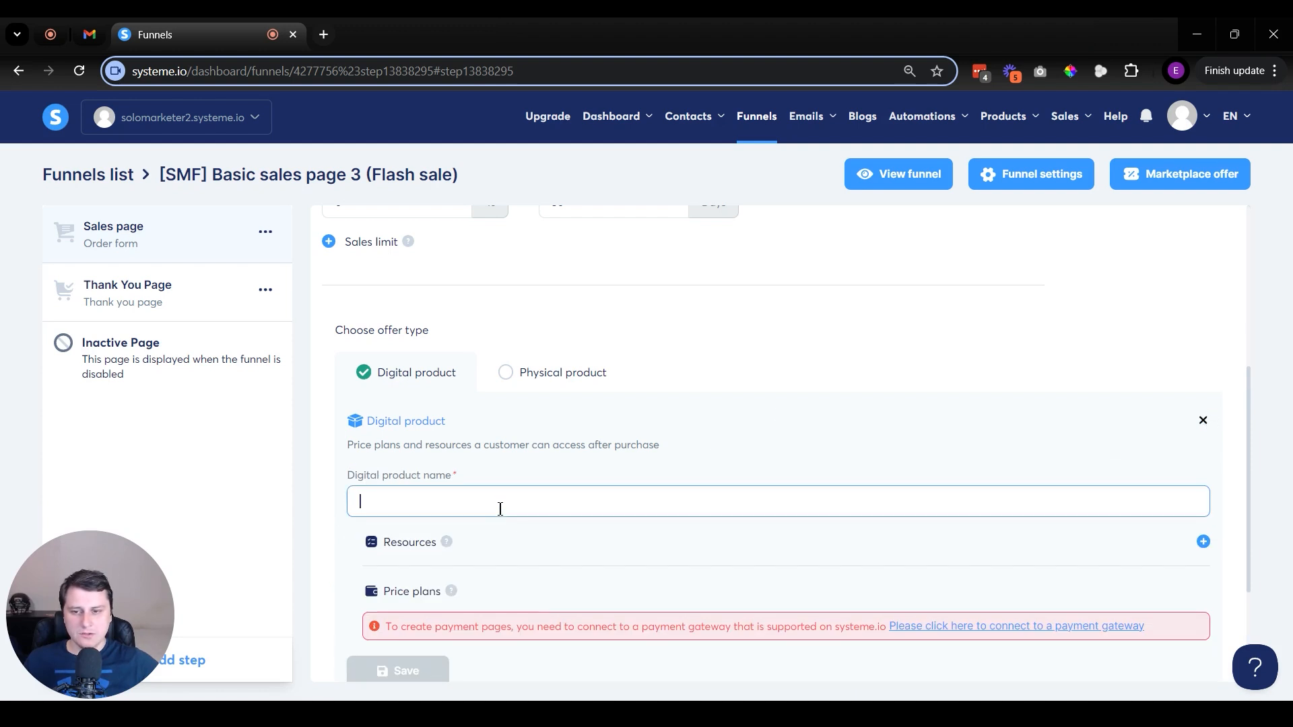
{"action": "type", "text": "Apartment gardening course"}
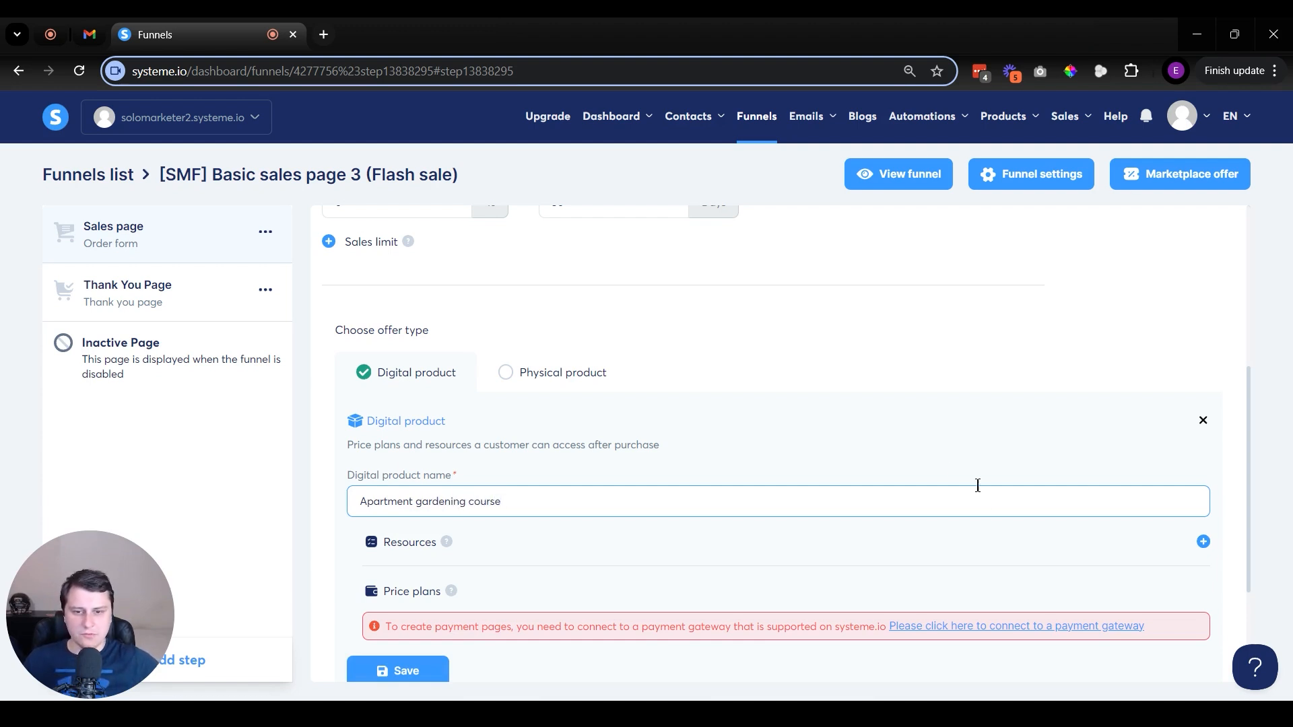
Add the course [SMF] Basic course template with full access as a resource of the new digital product.
{"action": "scroll", "coordinate": [690, 423], "scroll_direction": "down", "scroll_amount": 3}
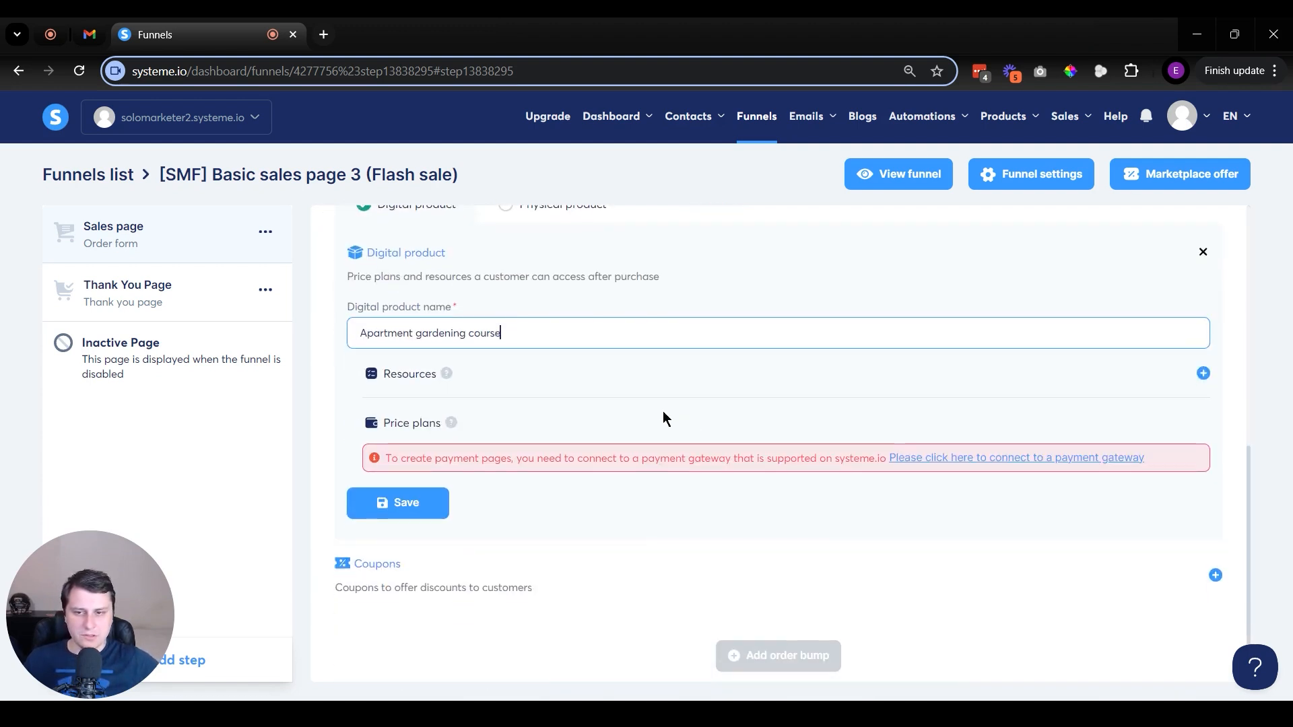
{"action": "left_click", "coordinate": [1202, 374]}
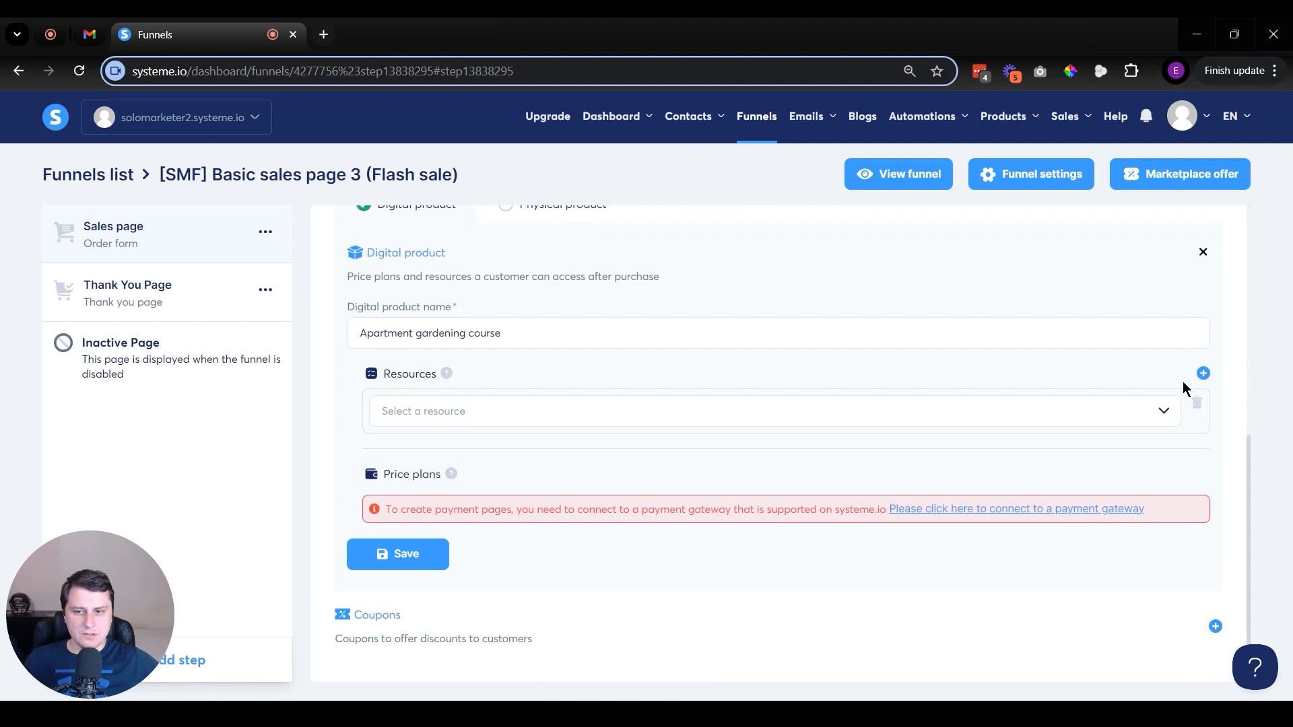
{"action": "left_click", "coordinate": [498, 423]}
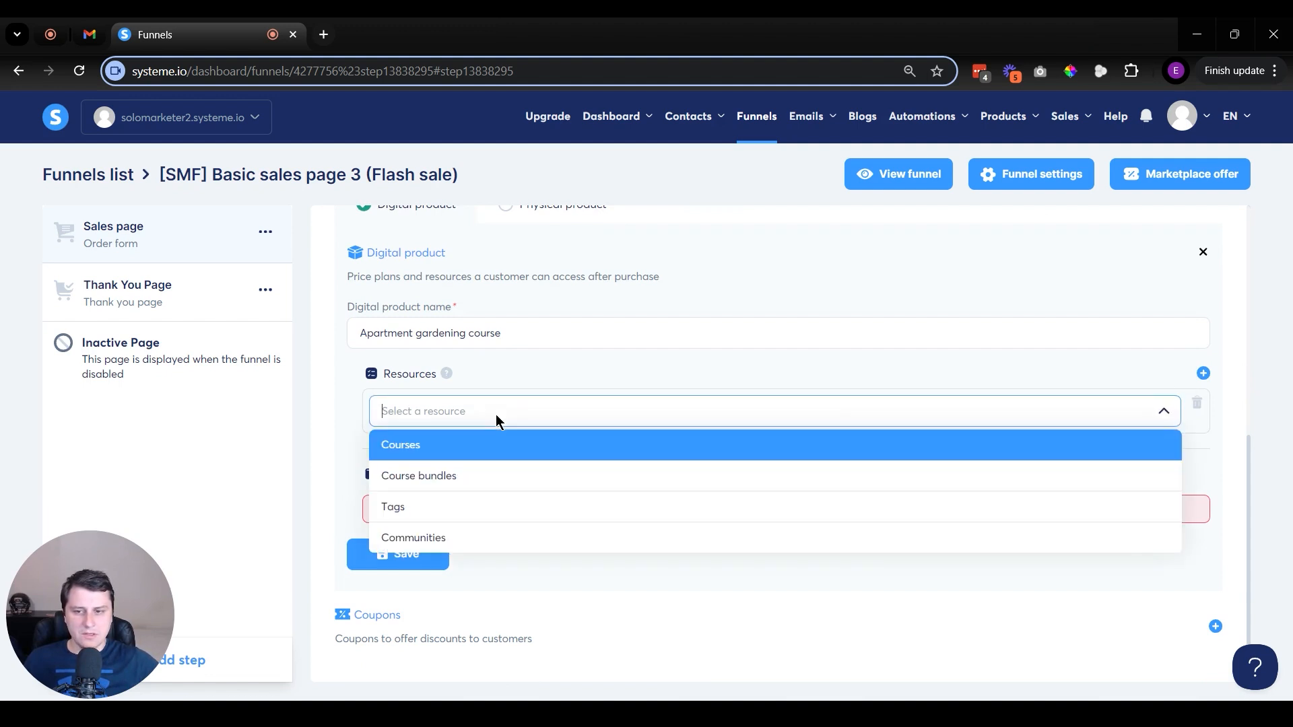
{"action": "left_click", "coordinate": [401, 450]}
{"action": "left_click", "coordinate": [401, 452]}
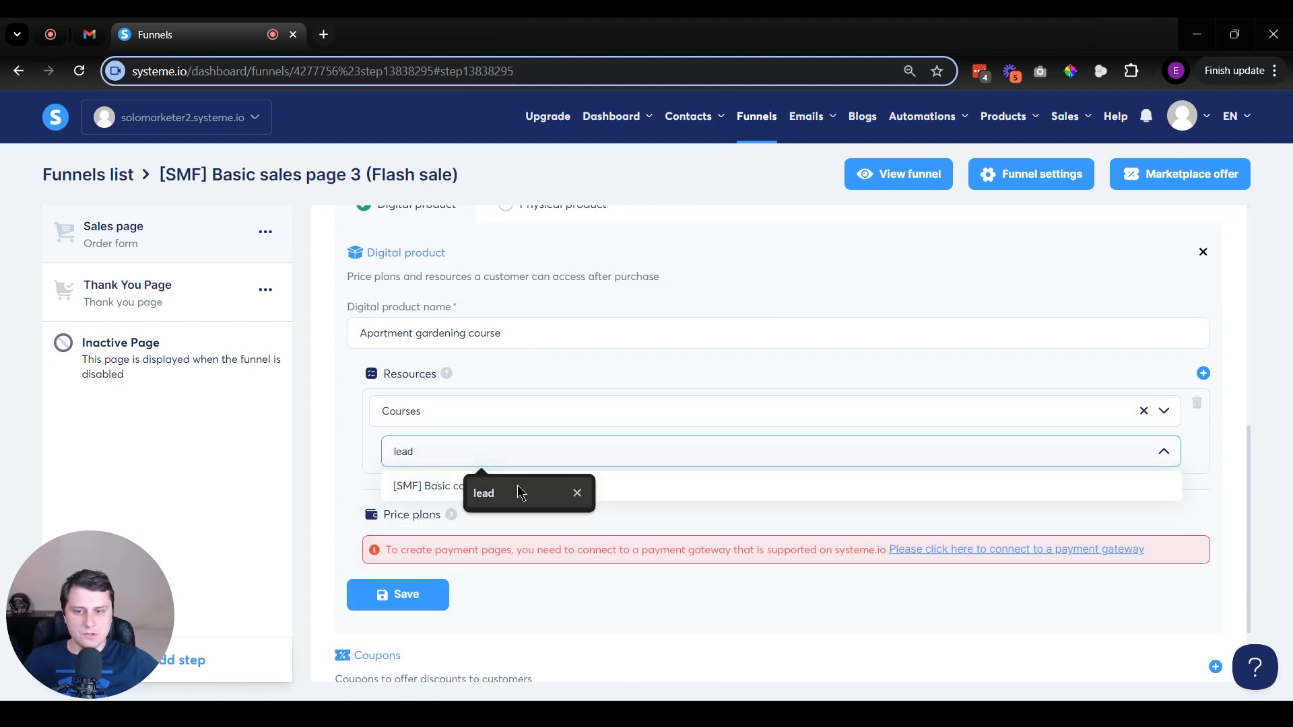
{"action": "left_click", "coordinate": [438, 489]}
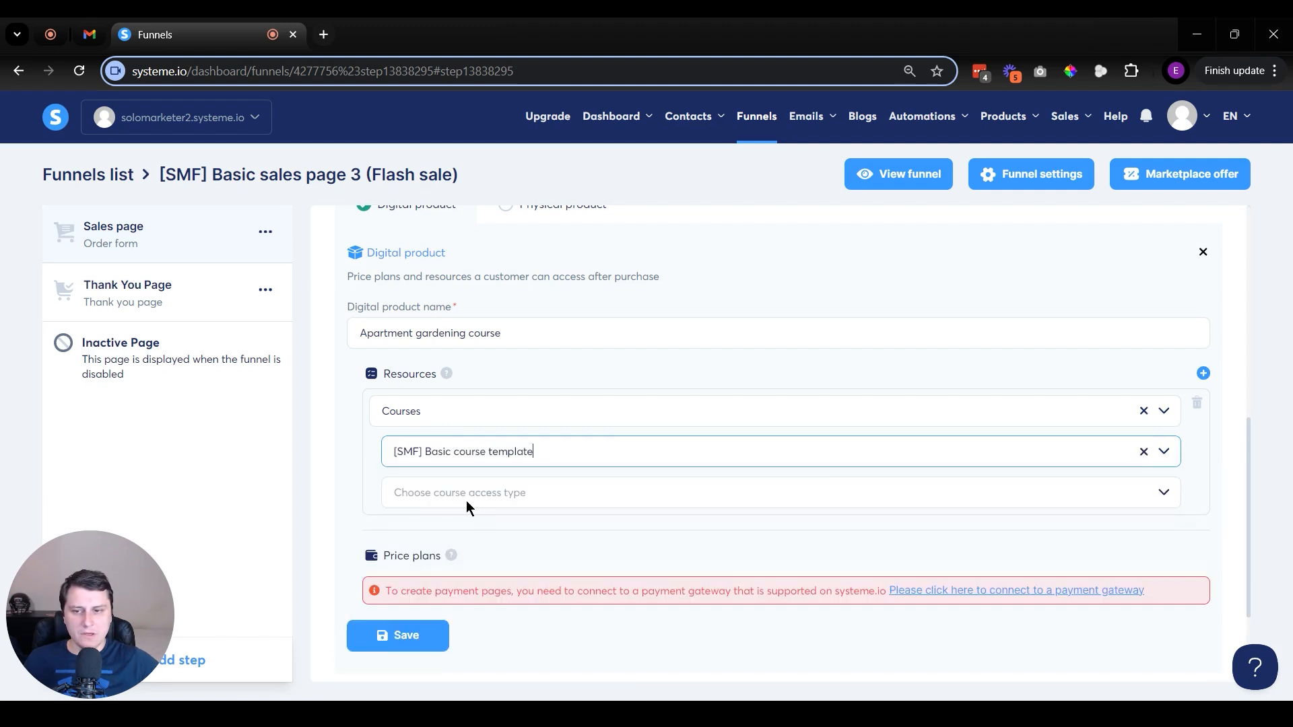
{"action": "left_click", "coordinate": [479, 498]}
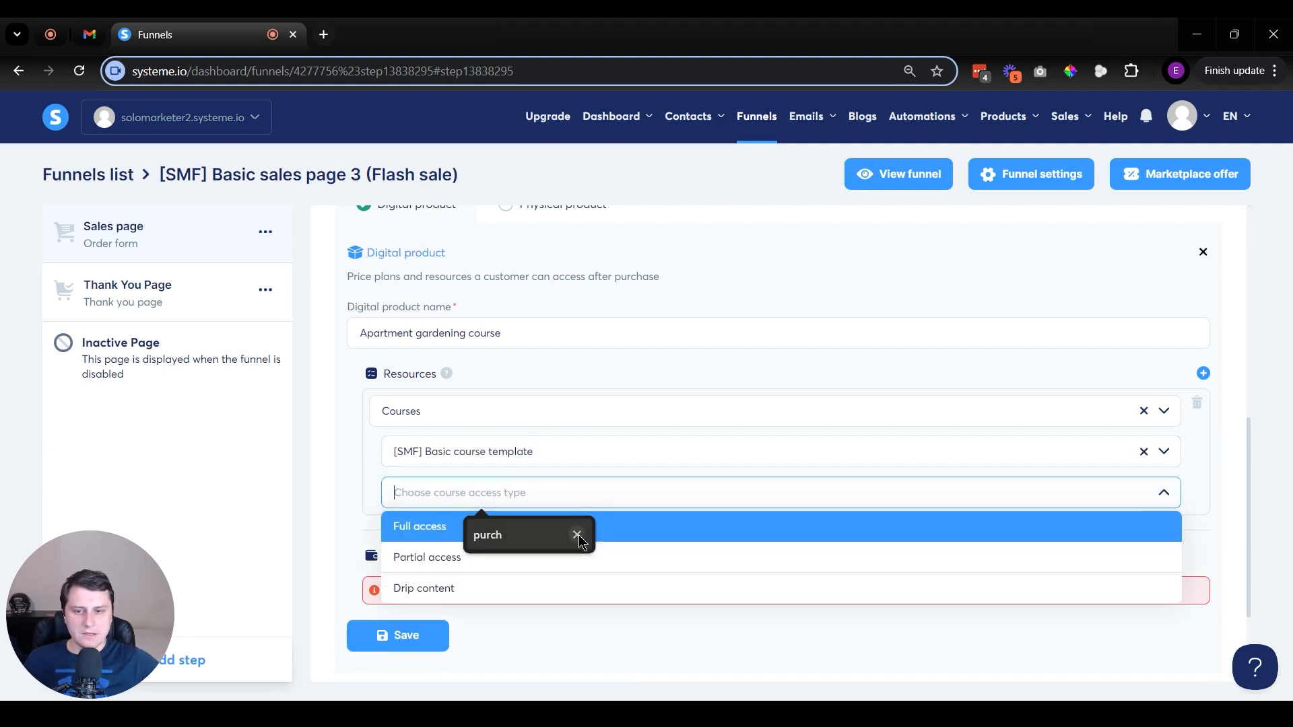
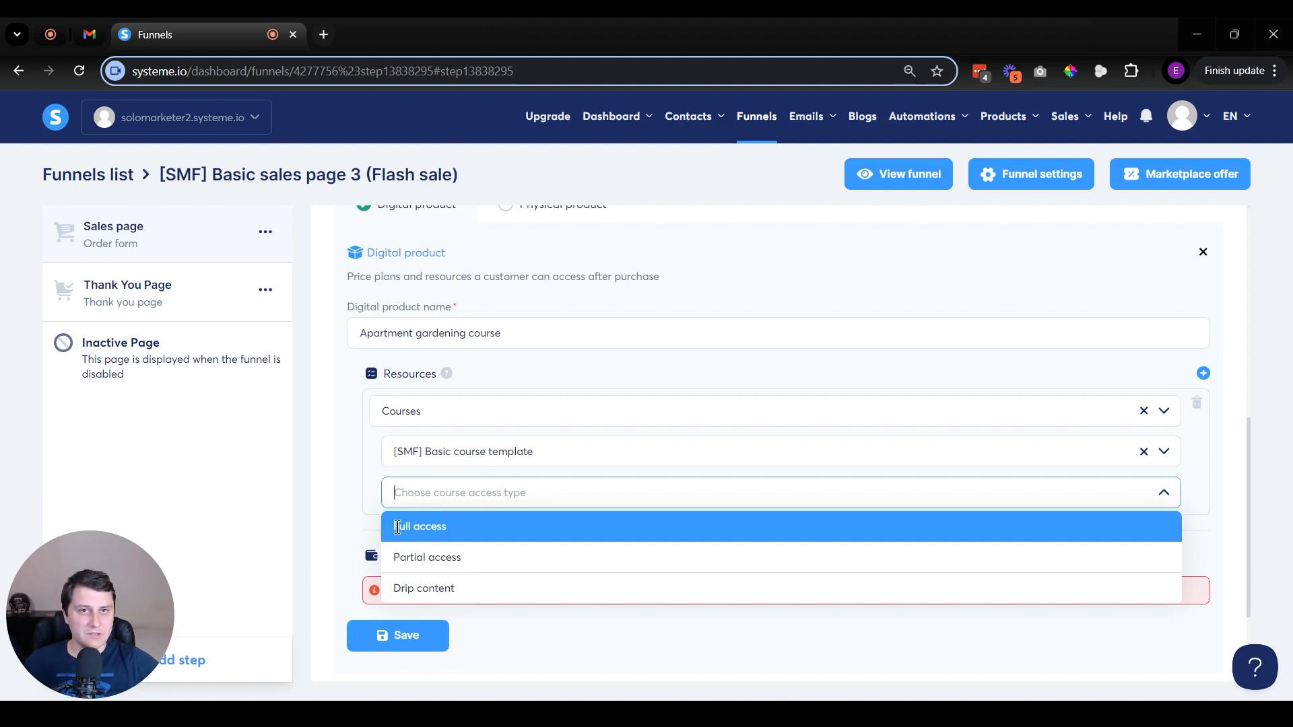
{"action": "left_click", "coordinate": [427, 531]}
{"action": "scroll", "coordinate": [373, 414], "scroll_direction": "down", "scroll_amount": 2}
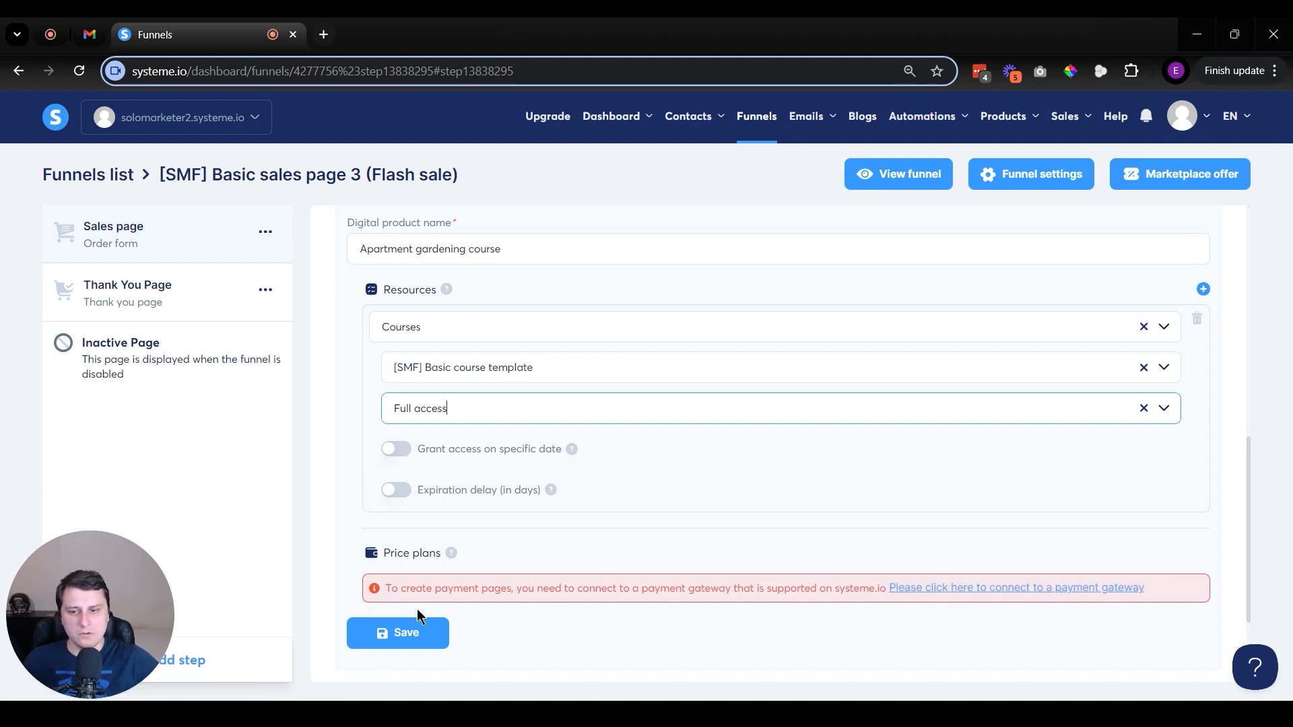
{"action": "scroll", "coordinate": [677, 564], "scroll_direction": "down", "scroll_amount": 2}
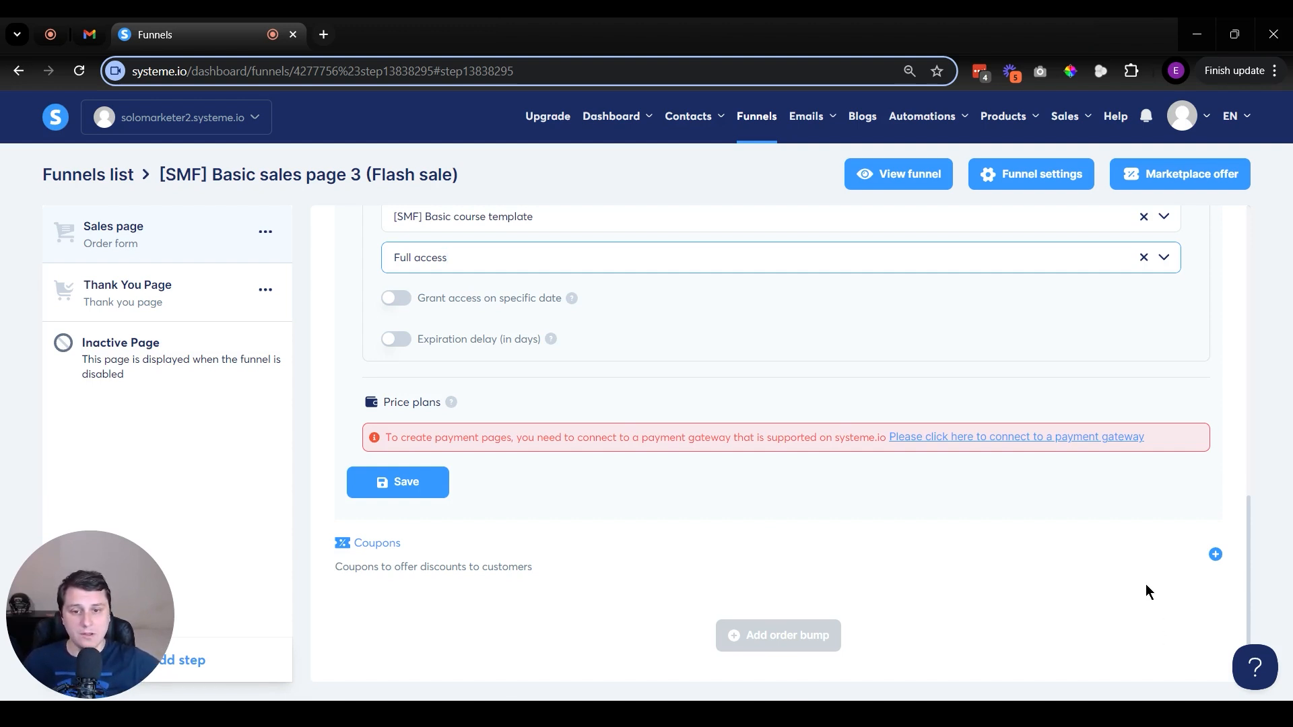
Create an automation rule for the Sales page step with the New sale trigger and open it for editing.
{"action": "scroll", "coordinate": [690, 376], "scroll_direction": "up", "scroll_amount": 10}
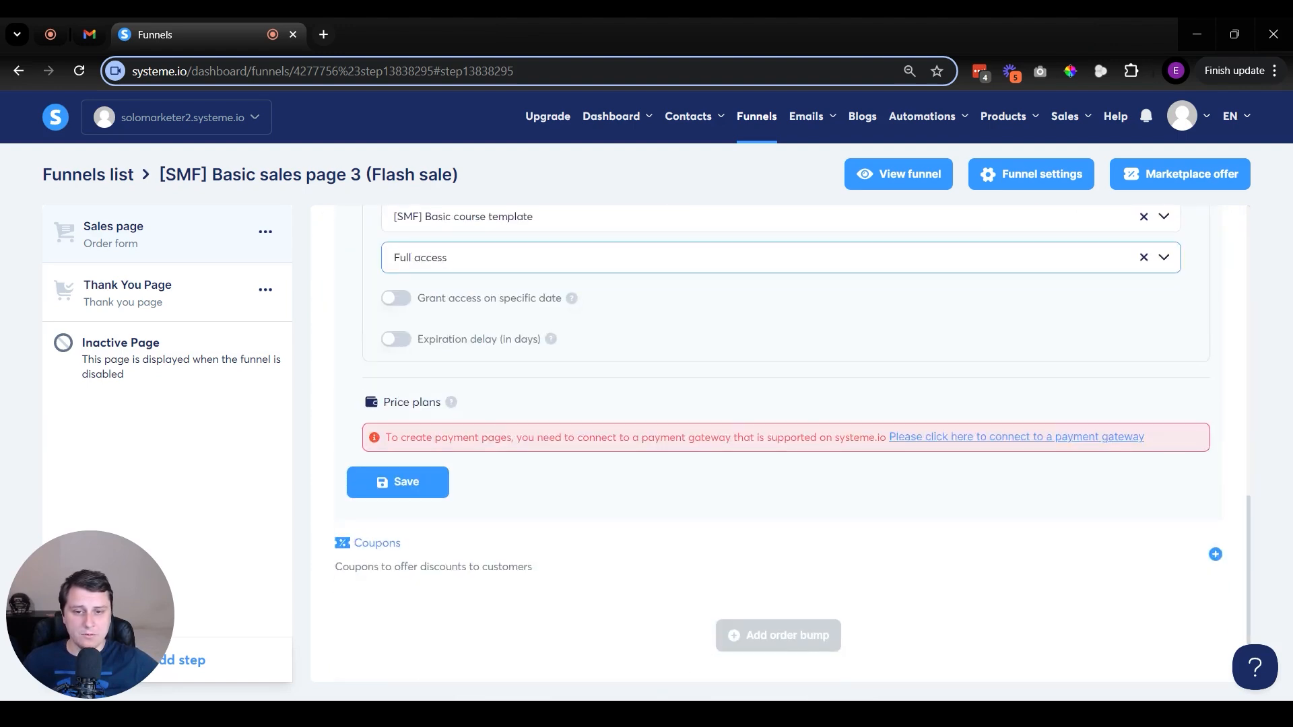
{"action": "scroll", "coordinate": [805, 634], "scroll_direction": "up", "scroll_amount": 10}
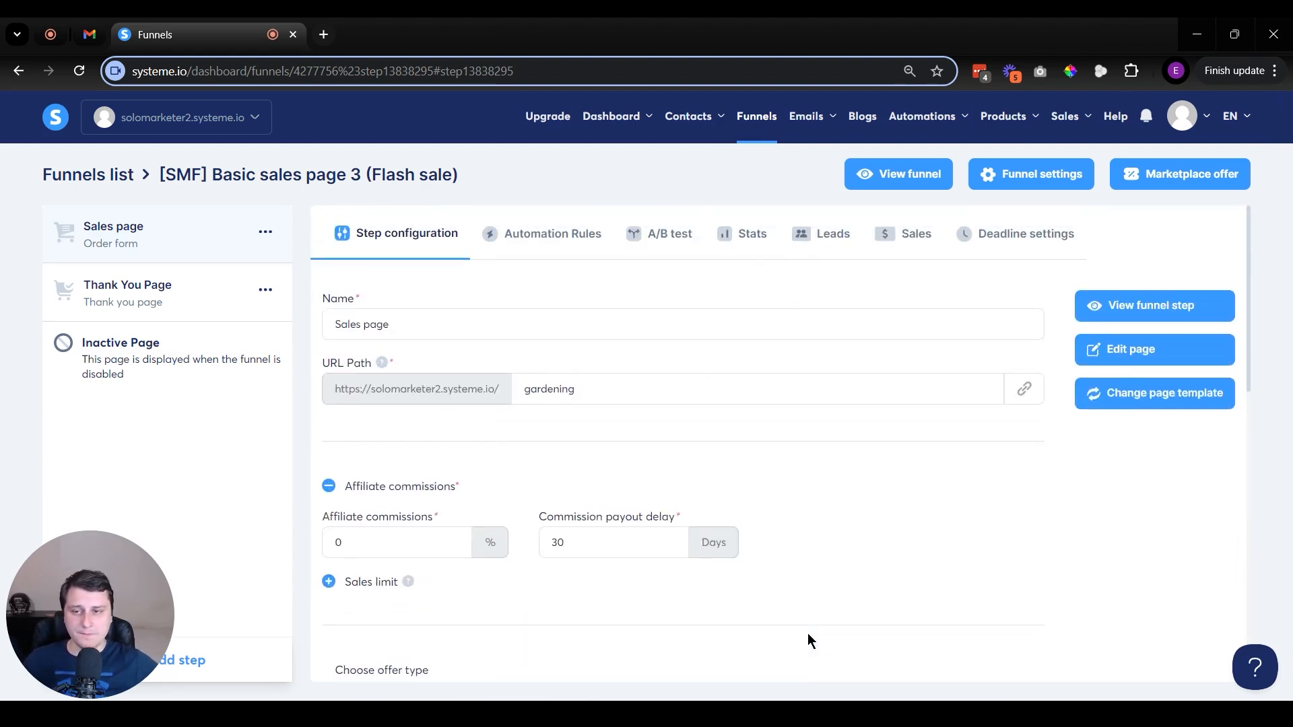
{"action": "scroll", "coordinate": [768, 512], "scroll_direction": "down", "scroll_amount": 10}
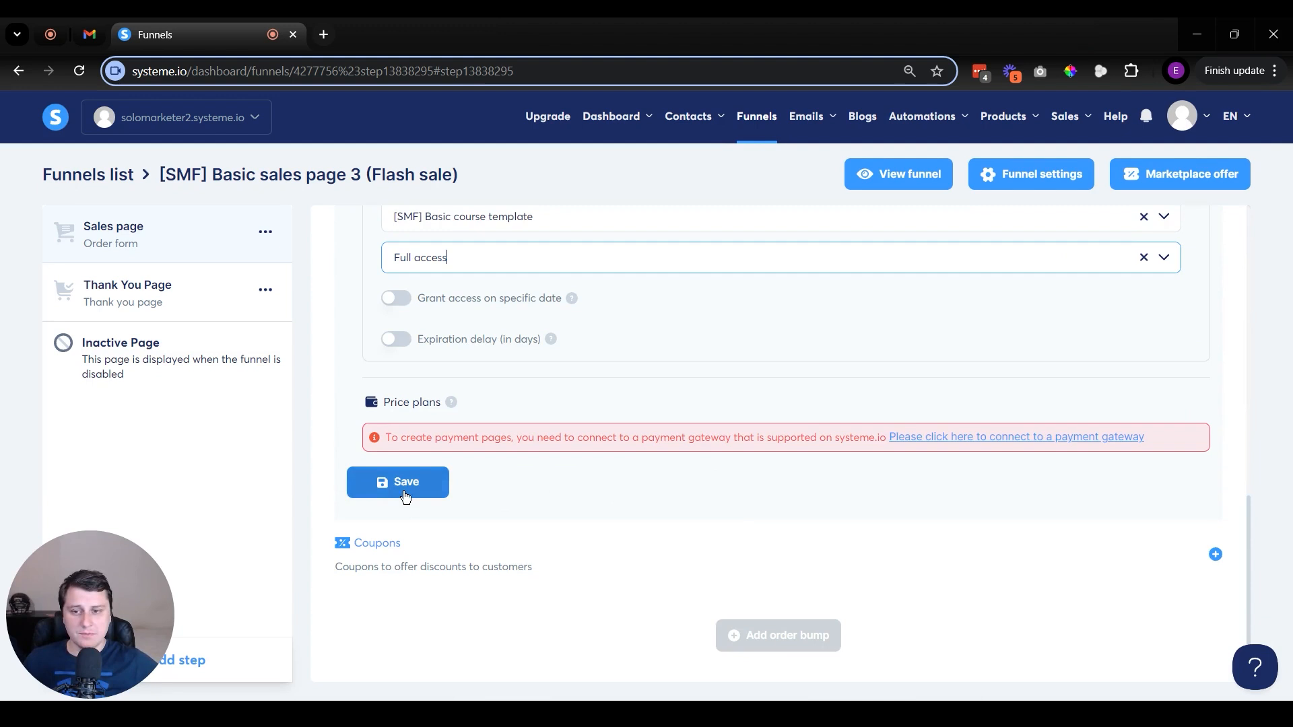
{"action": "scroll", "coordinate": [804, 483], "scroll_direction": "up", "scroll_amount": 10}
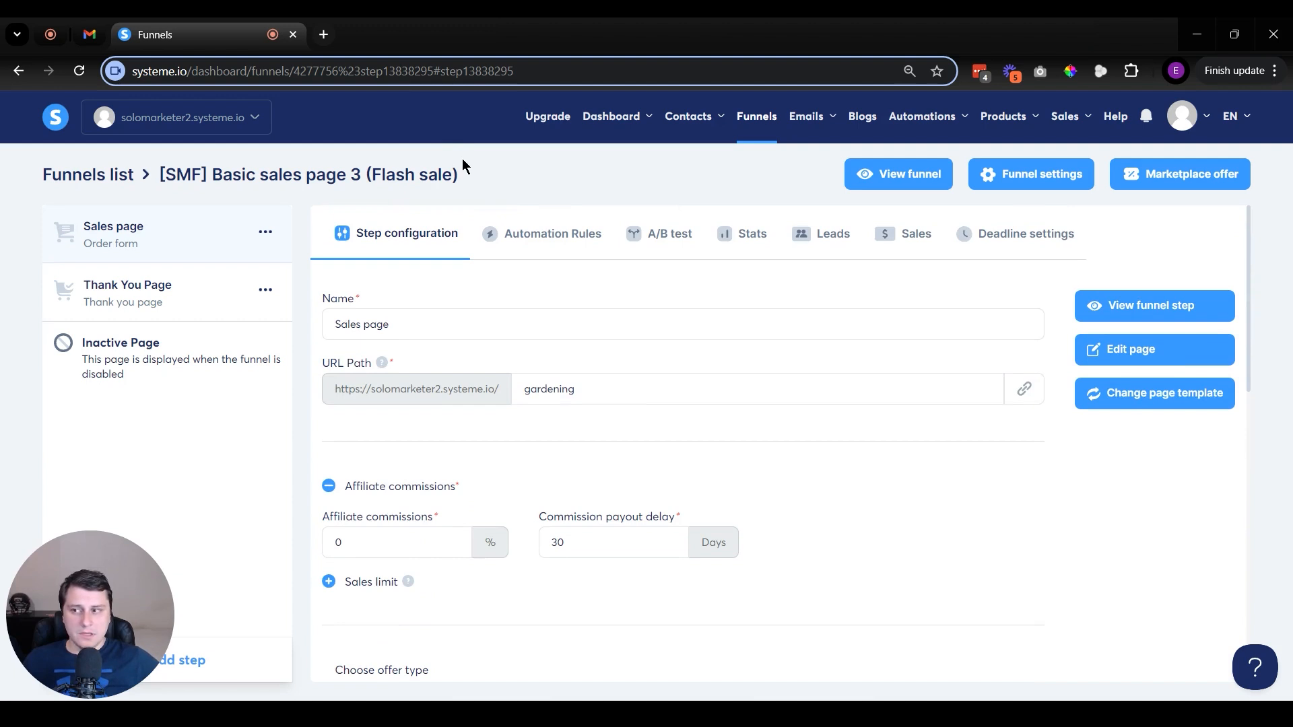
{"action": "left_click", "coordinate": [543, 242]}
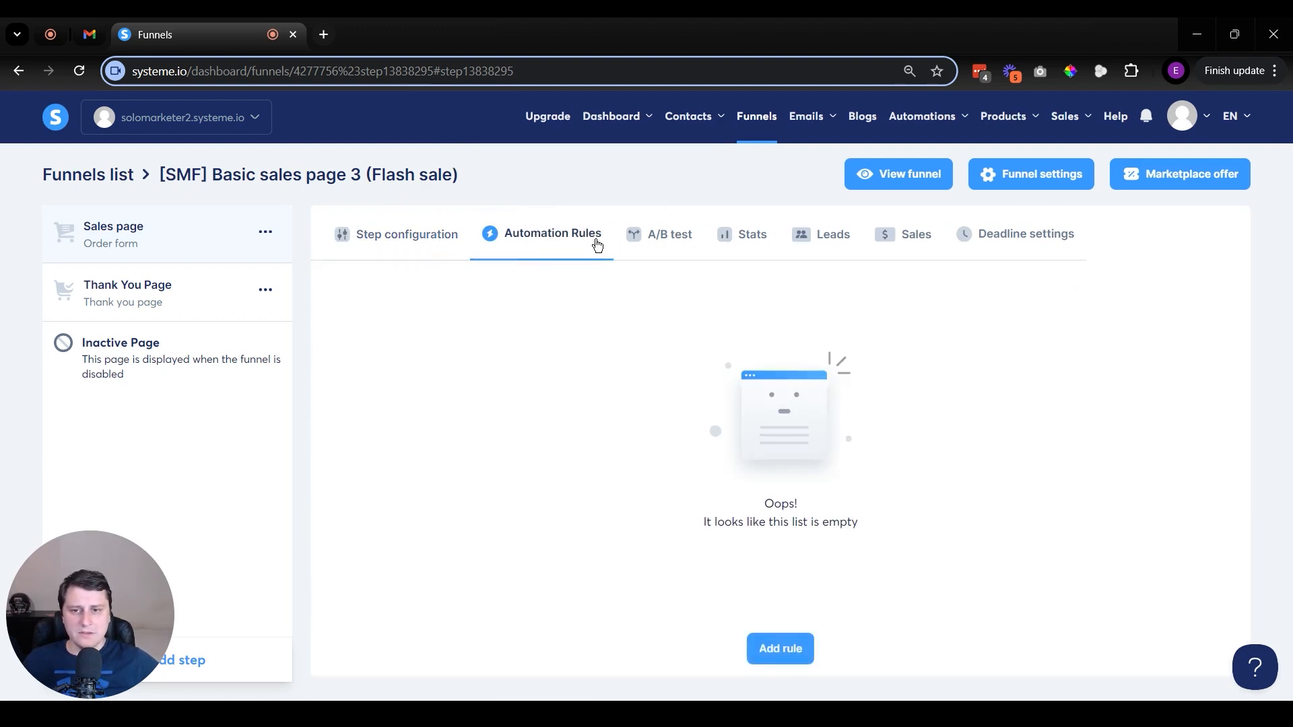
{"action": "left_click", "coordinate": [778, 652]}
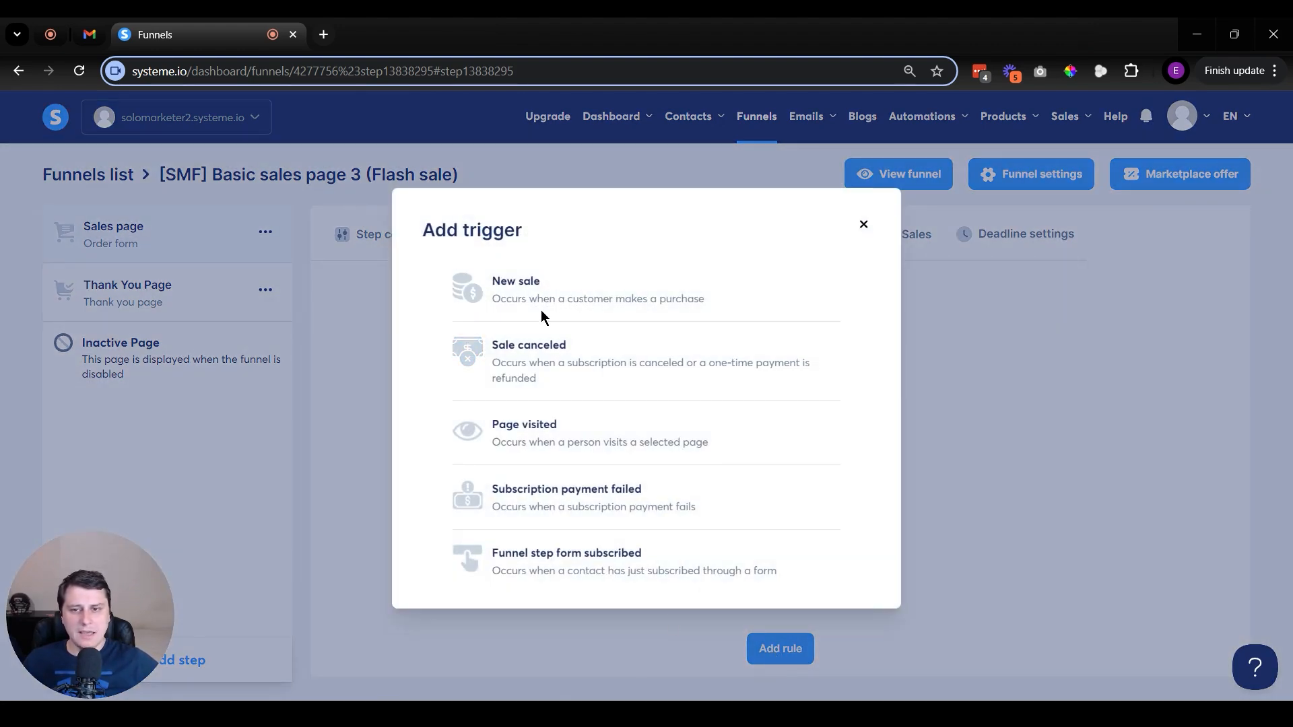
{"action": "left_click", "coordinate": [545, 297]}
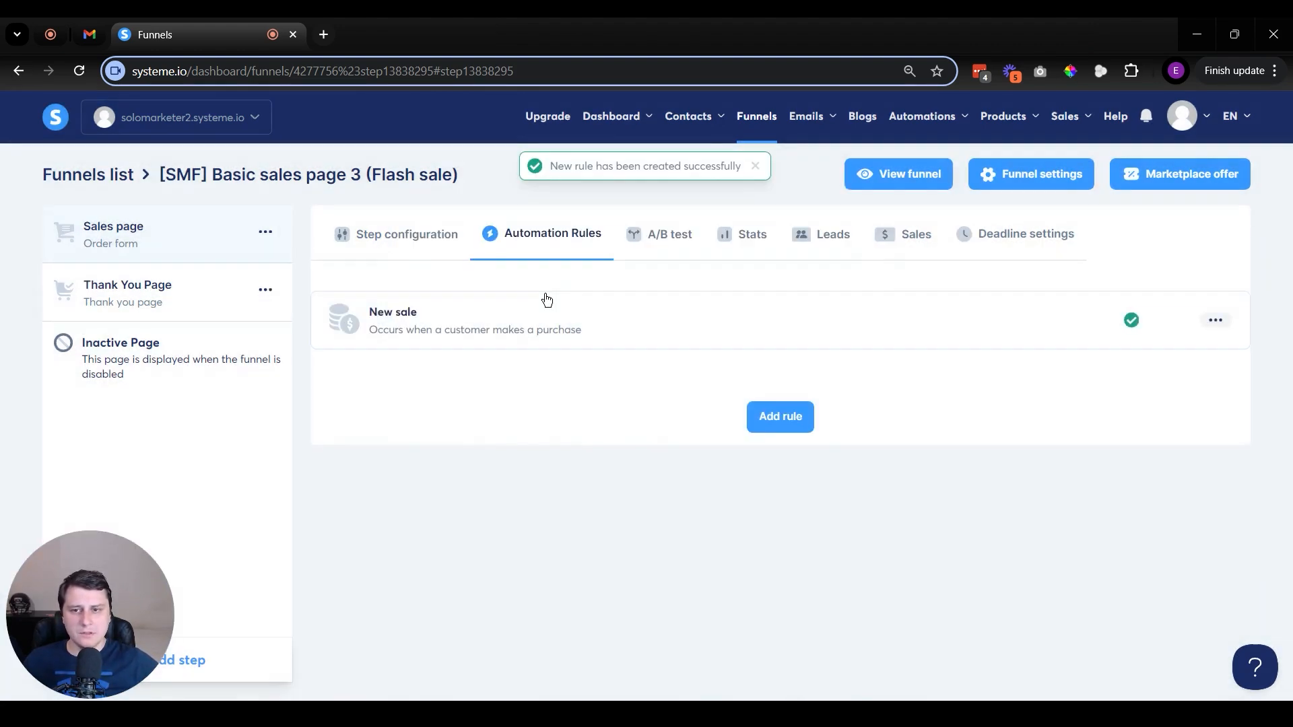
{"action": "left_click", "coordinate": [1226, 322]}
{"action": "left_click", "coordinate": [1130, 327]}
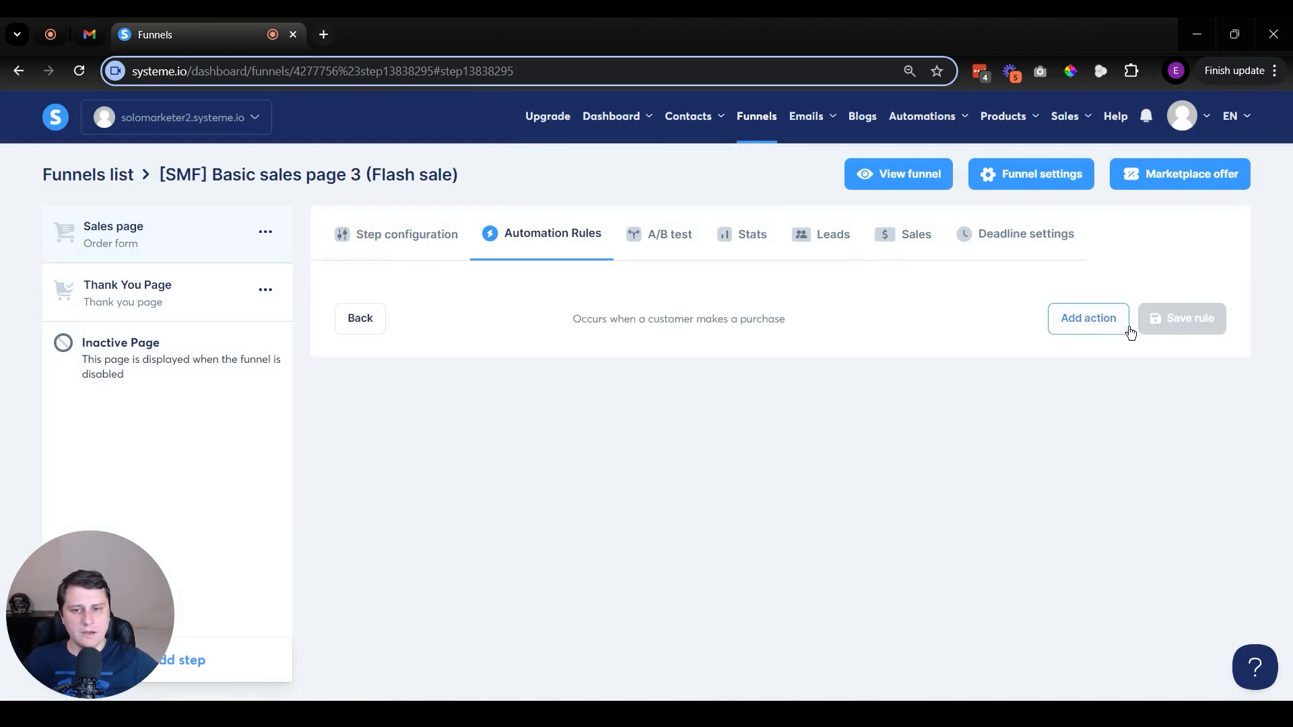
{"action": "left_click", "coordinate": [1103, 326]}
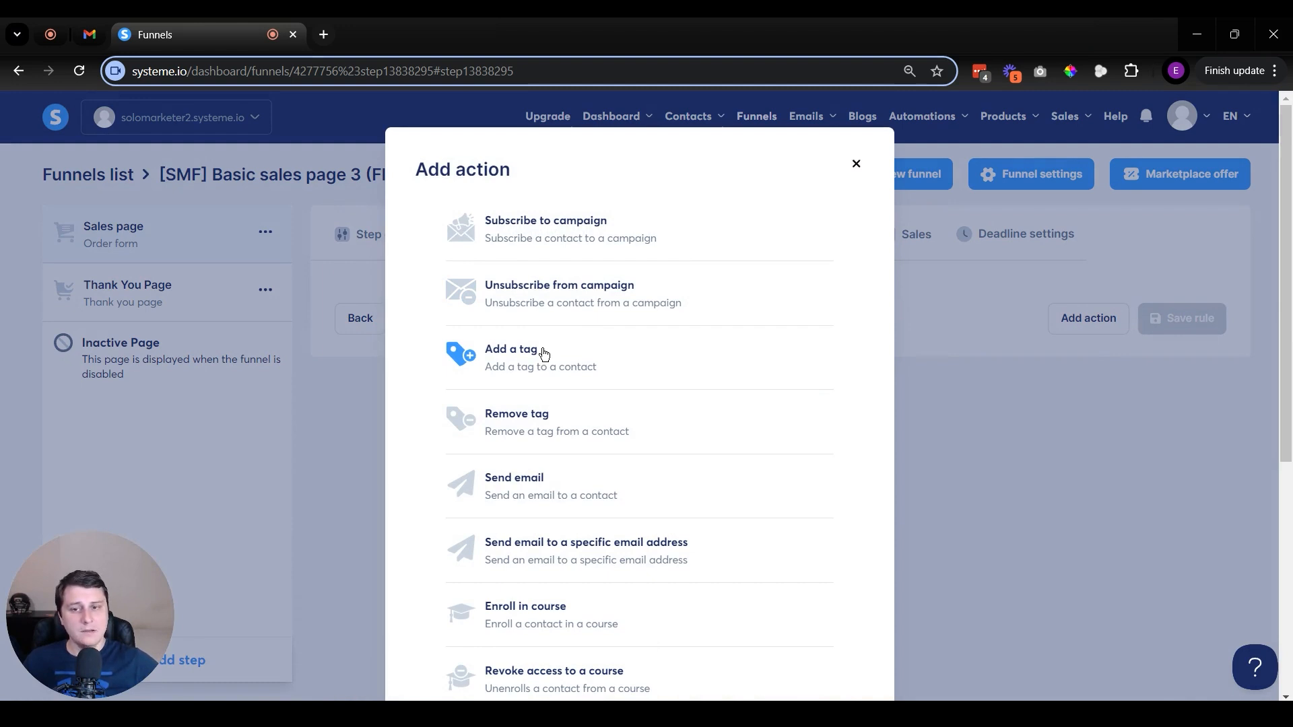
{"action": "left_click", "coordinate": [856, 165]}
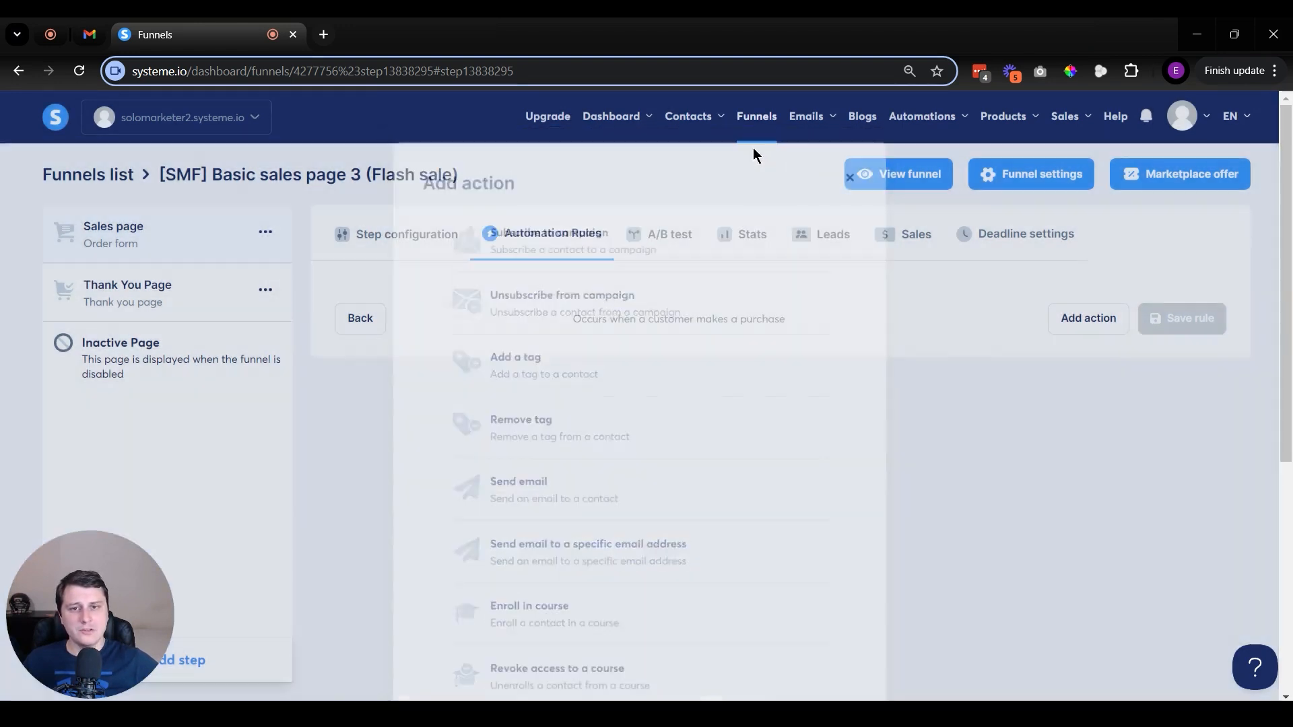
Open the contact tags in a separate browser tab and delete the tag "Time management - Fb org".
{"action": "mouse_move", "coordinate": [713, 130]}
{"action": "middle_click", "coordinate": [689, 183]}
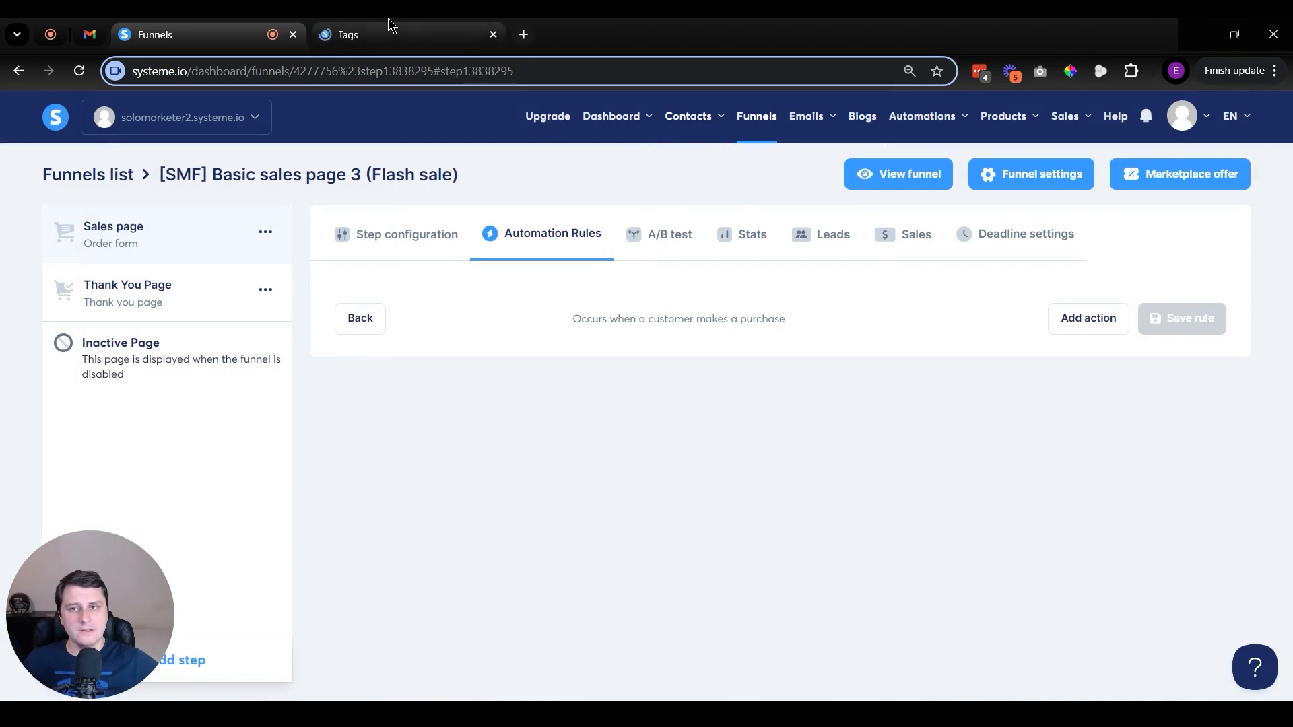
{"action": "left_click", "coordinate": [388, 20]}
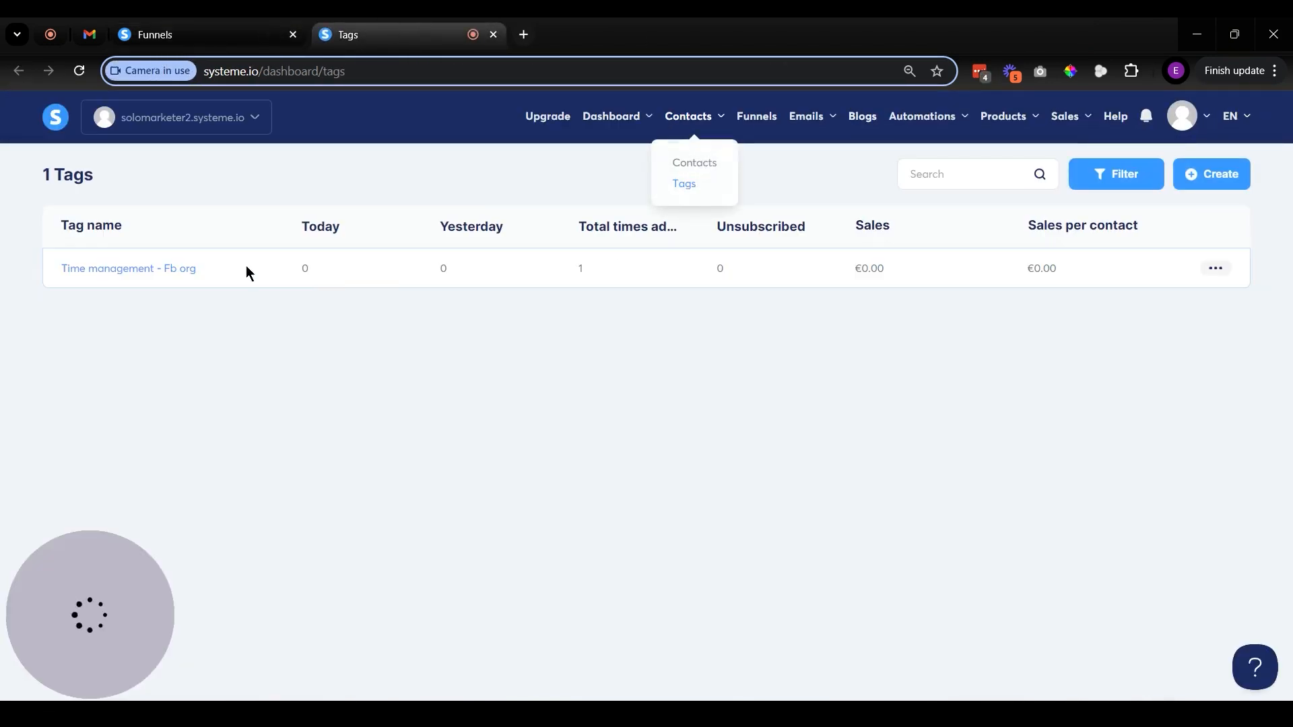
{"action": "left_click", "coordinate": [1215, 269]}
{"action": "left_click", "coordinate": [1162, 305]}
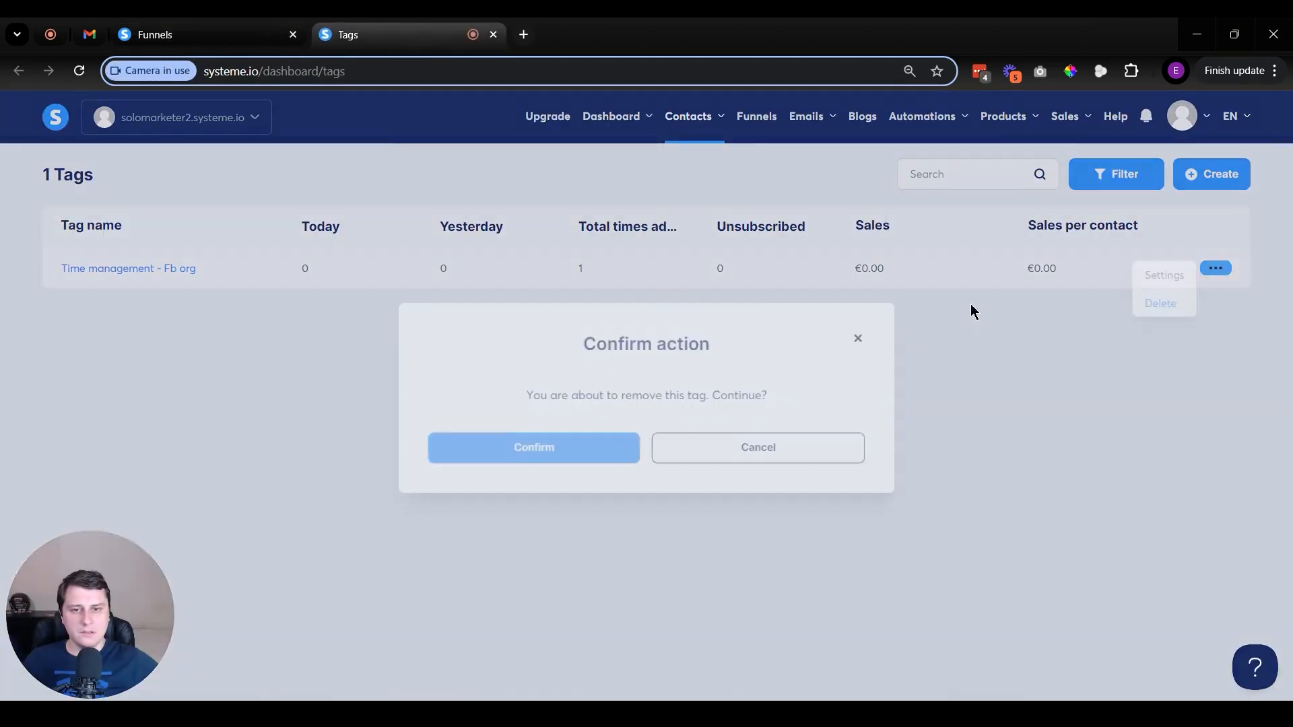
{"action": "left_click", "coordinate": [572, 449]}
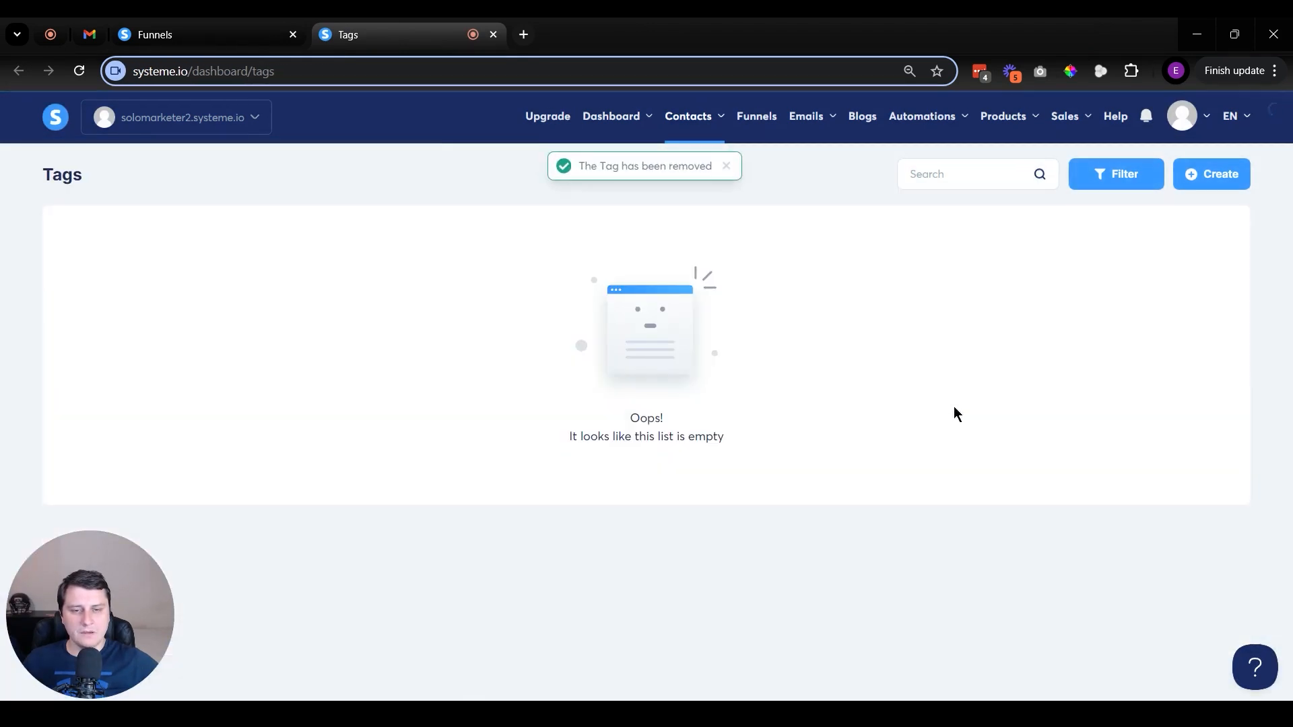
Create a contact tag named "PURCHASED - Apartment Gardening" and return to the funnel's open automation rule.
{"action": "left_click", "coordinate": [1205, 180]}
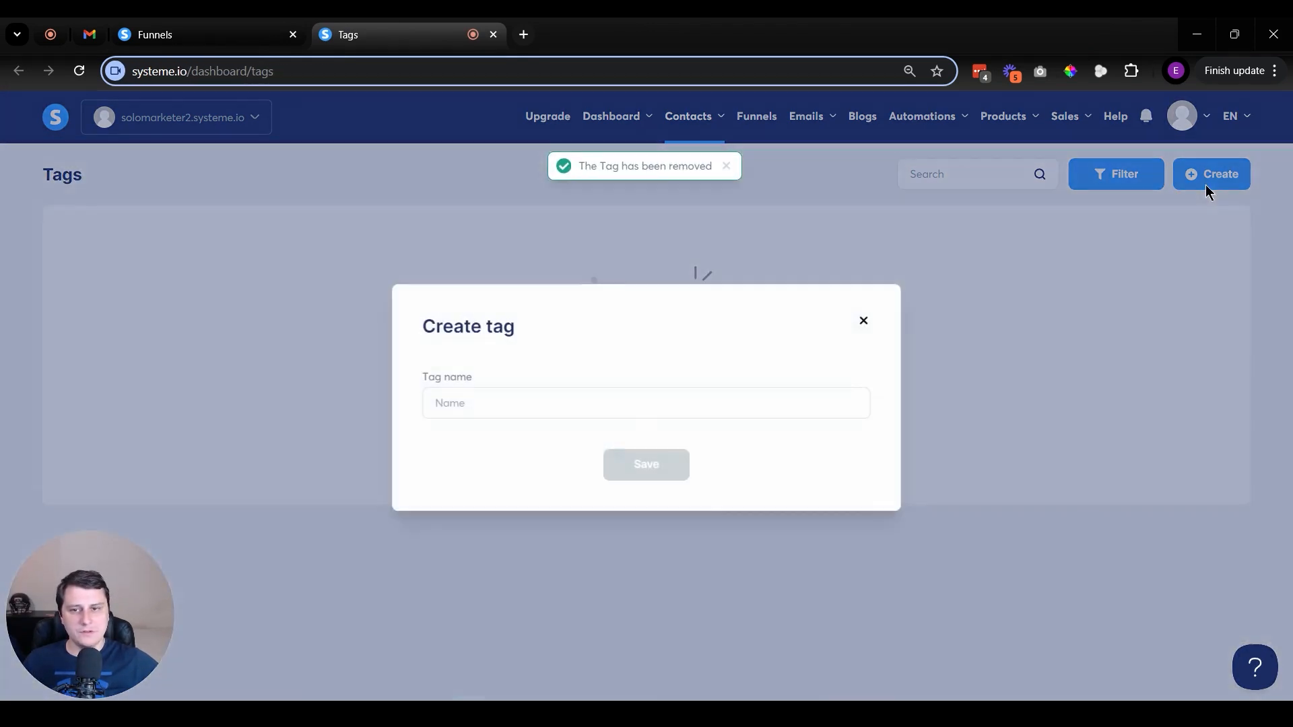
{"action": "left_click", "coordinate": [501, 405]}
{"action": "type", "text": "PUR"}
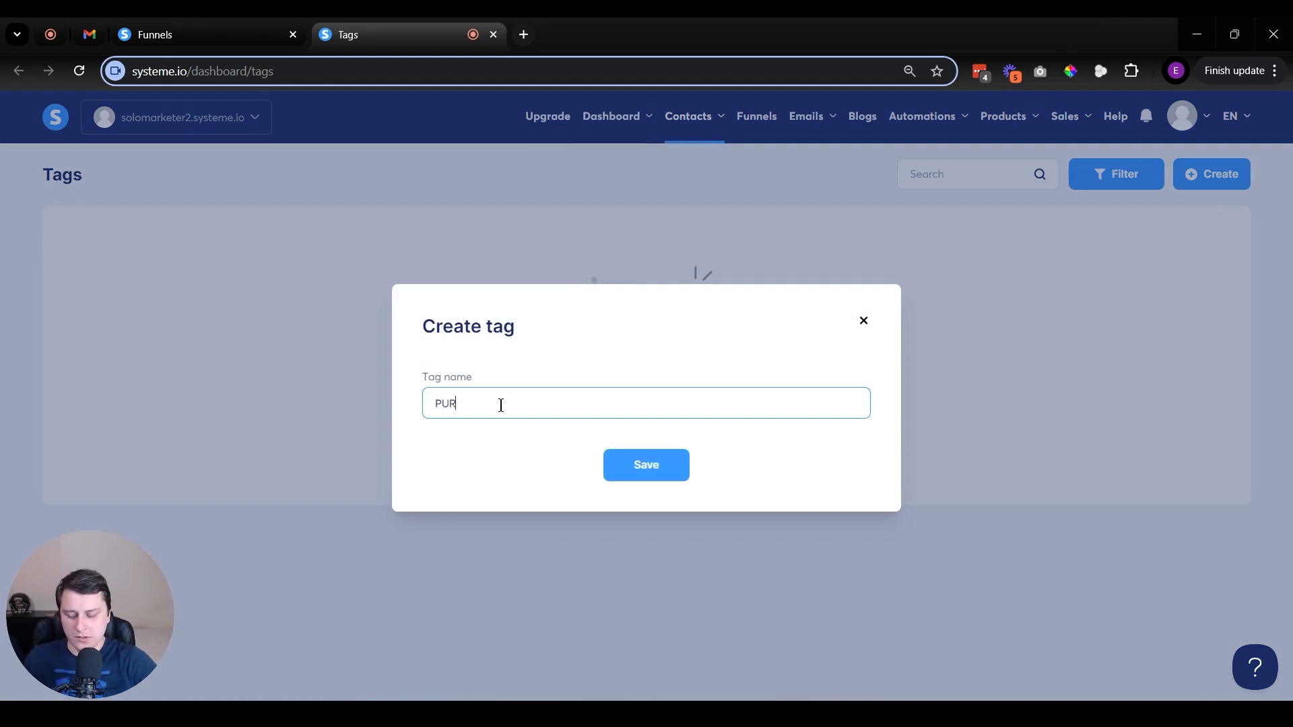
{"action": "type", "text": "CHASED- Apa"}
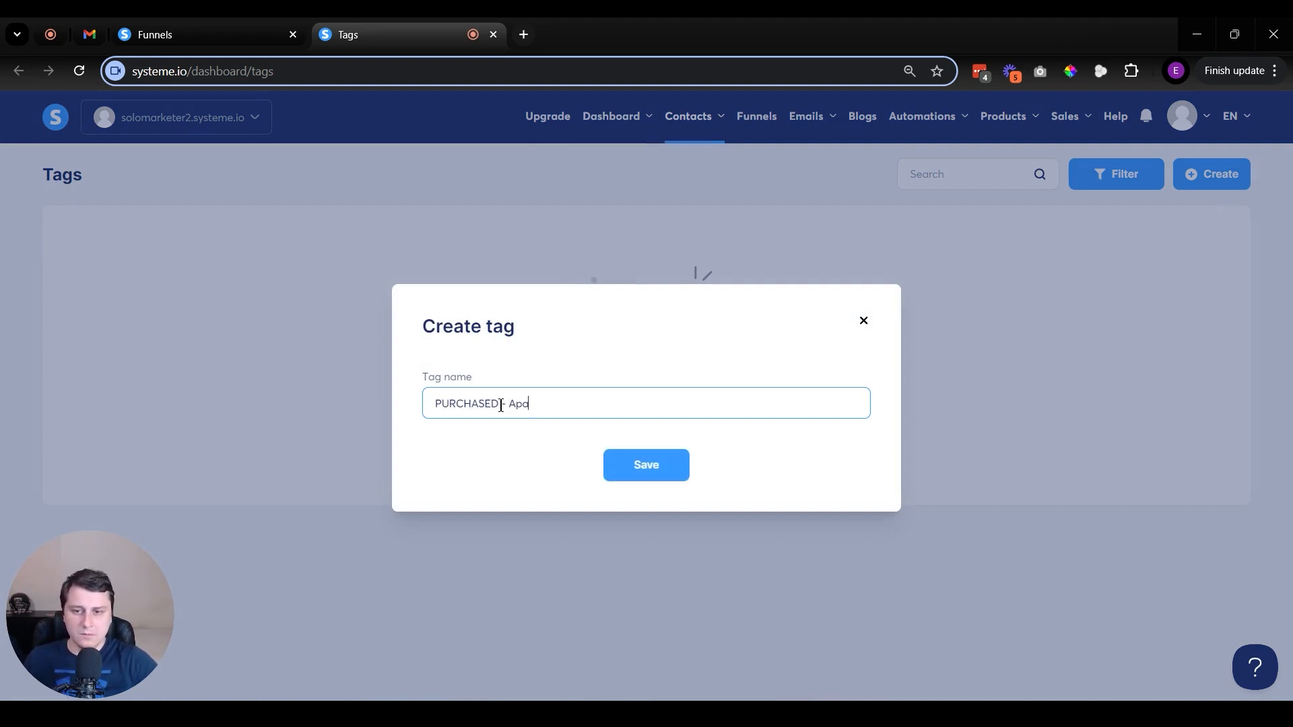
{"action": "type", "text": "rtment Gardening"}
{"action": "left_click", "coordinate": [657, 480]}
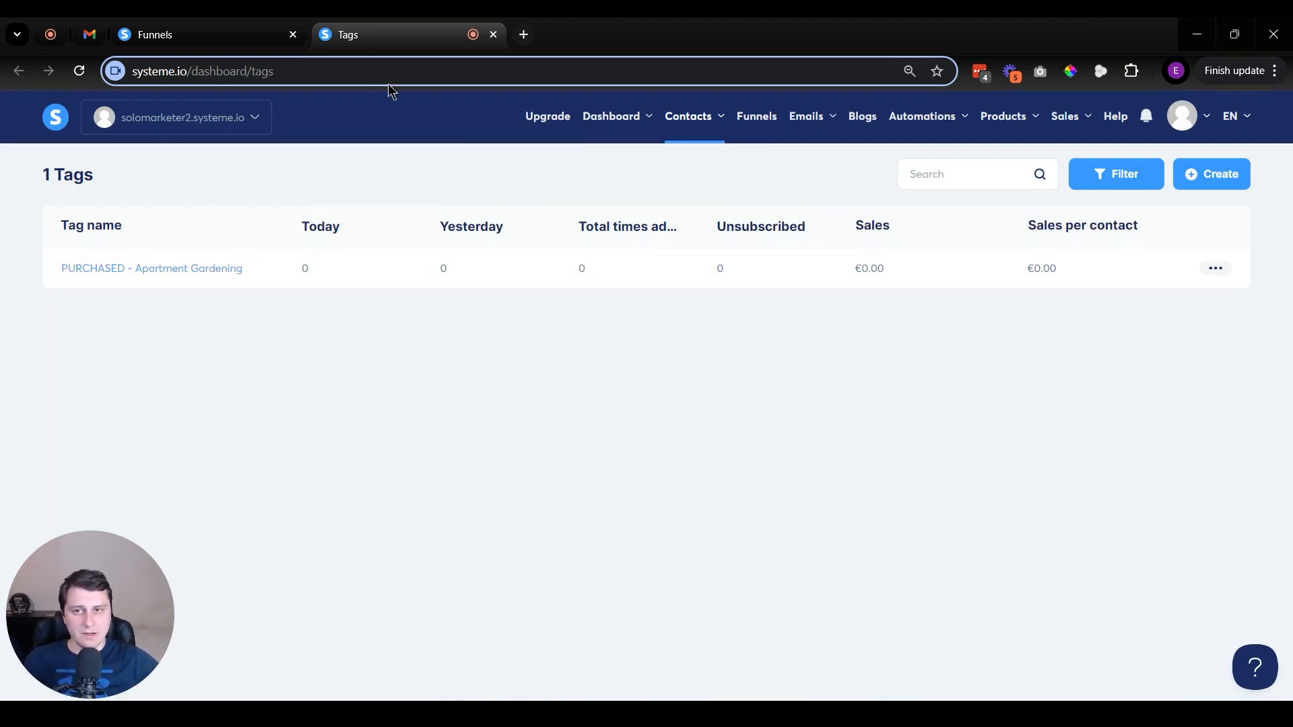
{"action": "middle_click", "coordinate": [423, 20]}
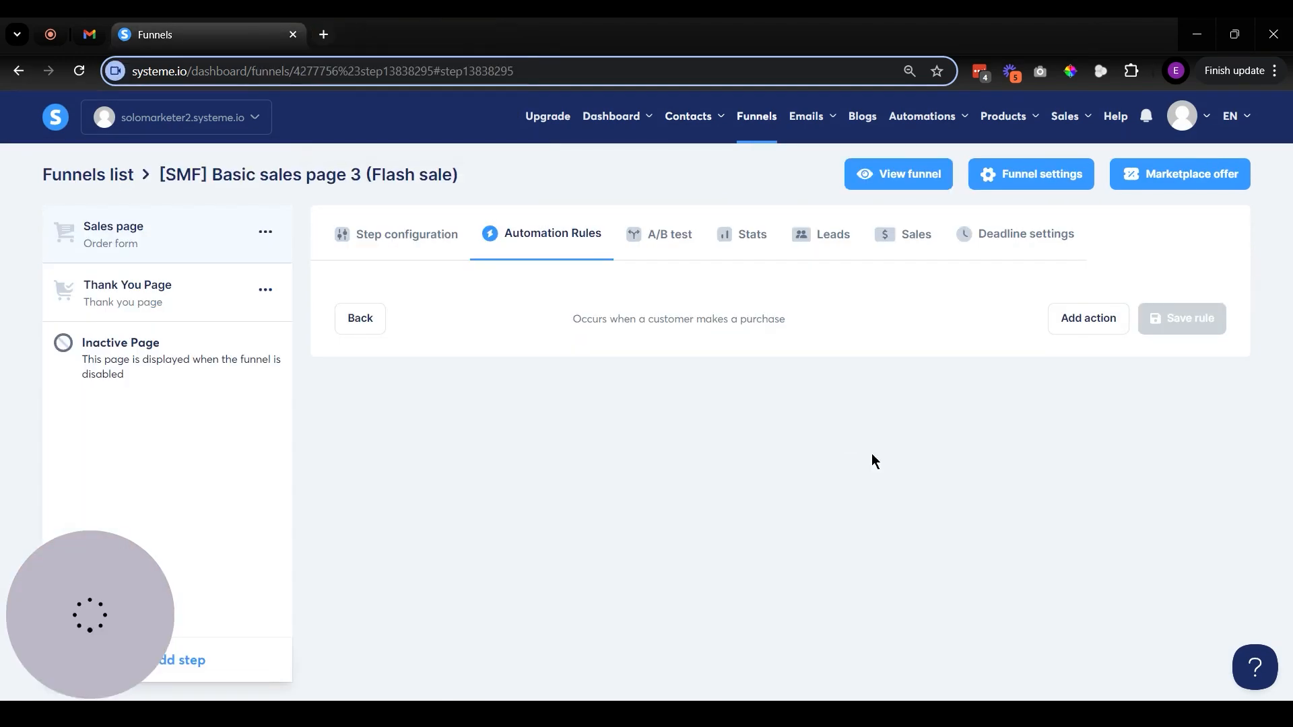
Add an action to the New sale rule that tags the contact with "PURCHASED - Apartment Gardening".
{"action": "left_click", "coordinate": [1105, 321]}
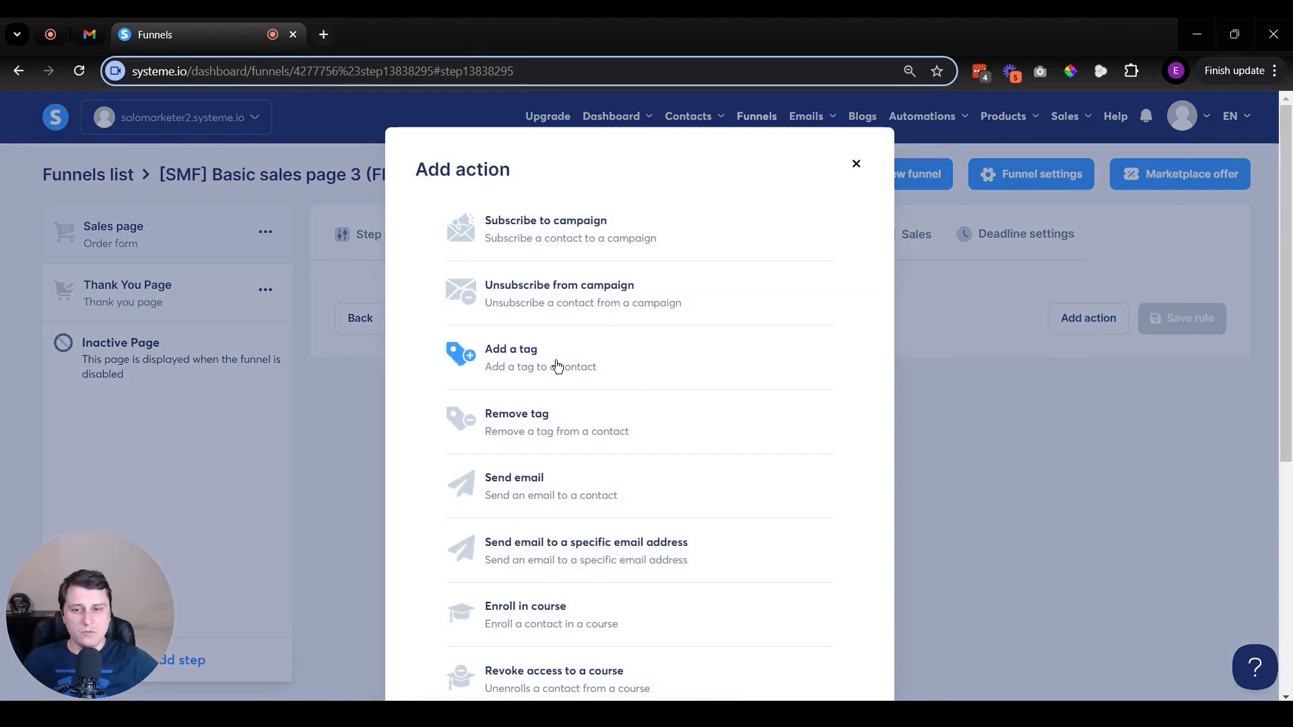
{"action": "left_click", "coordinate": [554, 364]}
{"action": "left_click", "coordinate": [929, 384]}
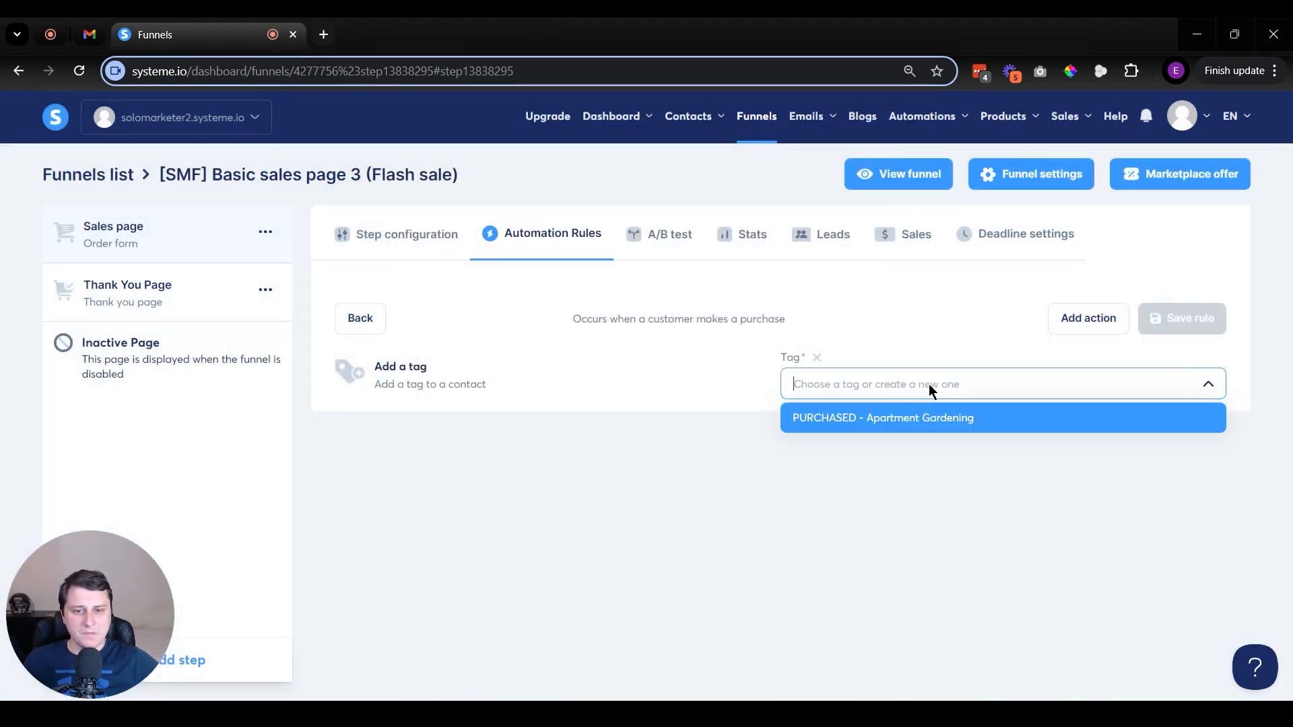
{"action": "left_click", "coordinate": [824, 407]}
Add an action subscribing buyers to the [SMF] Basic Sale Confirmation Email campaign, and save the New sale rule.
{"action": "left_click", "coordinate": [1089, 321]}
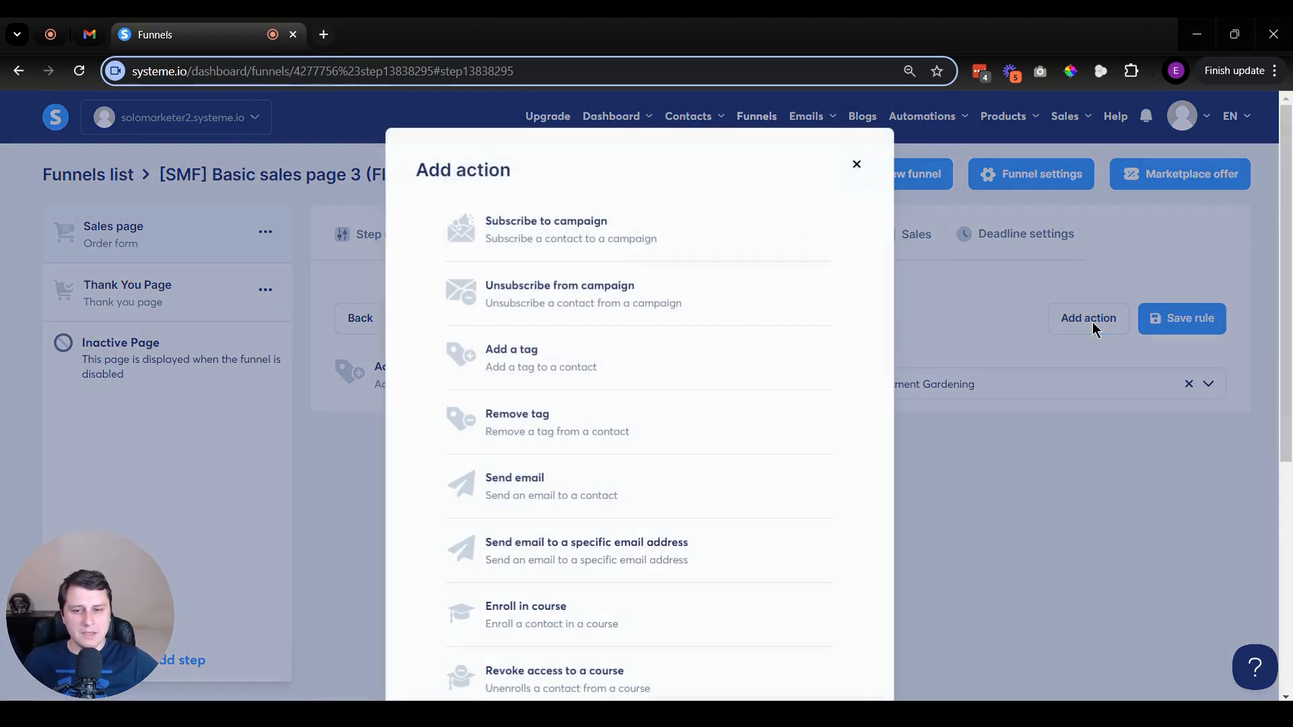
{"action": "left_click", "coordinate": [527, 247]}
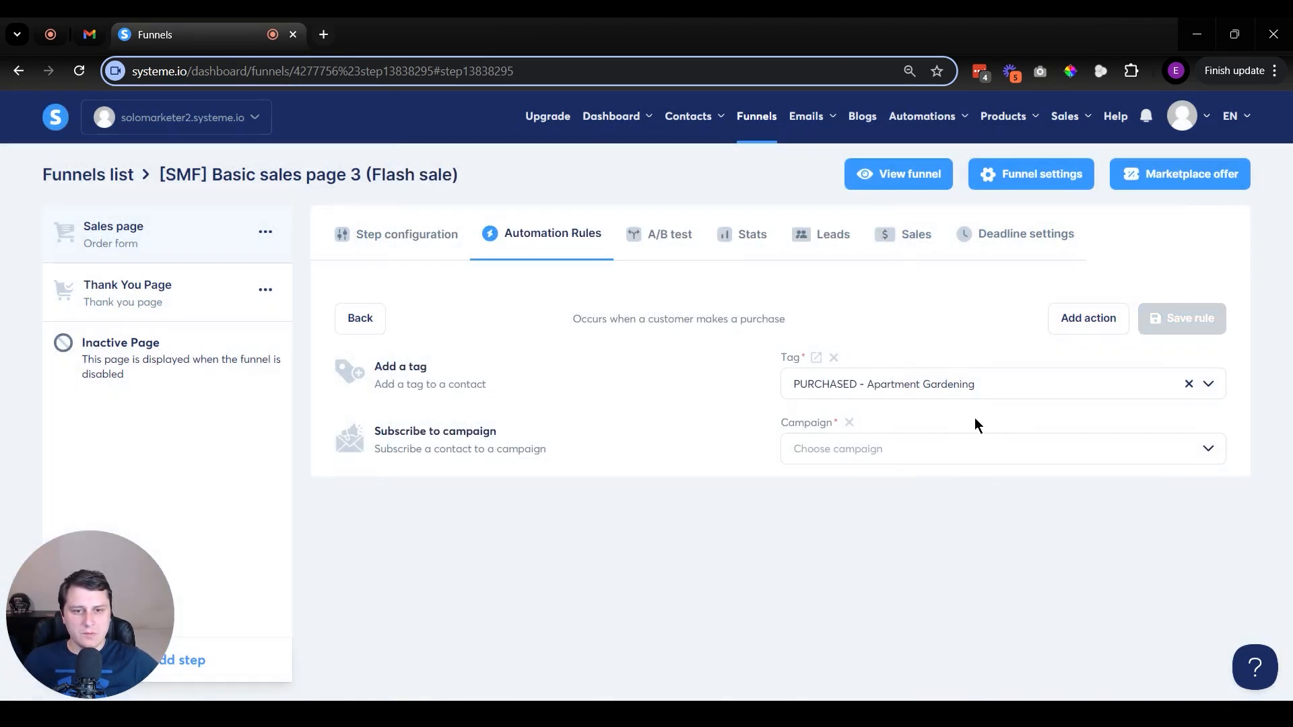
{"action": "left_click", "coordinate": [903, 448]}
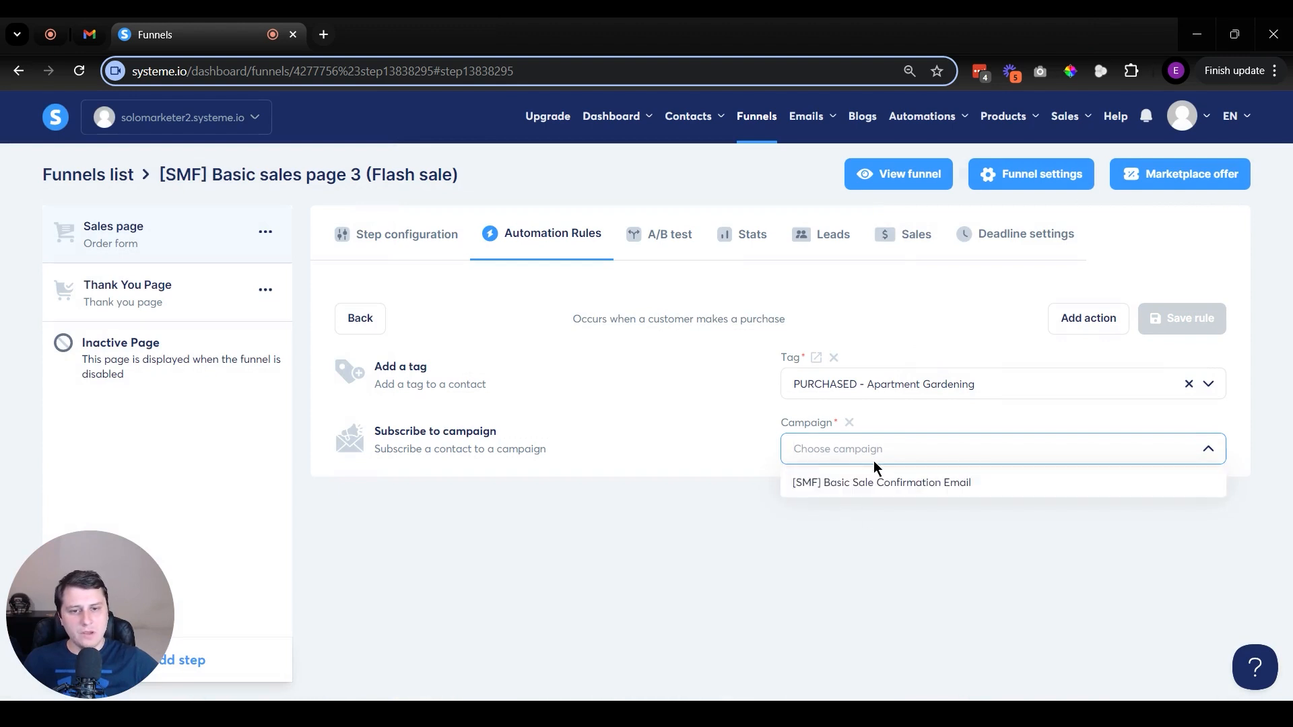
{"action": "left_click", "coordinate": [899, 487]}
{"action": "left_click", "coordinate": [1174, 326]}
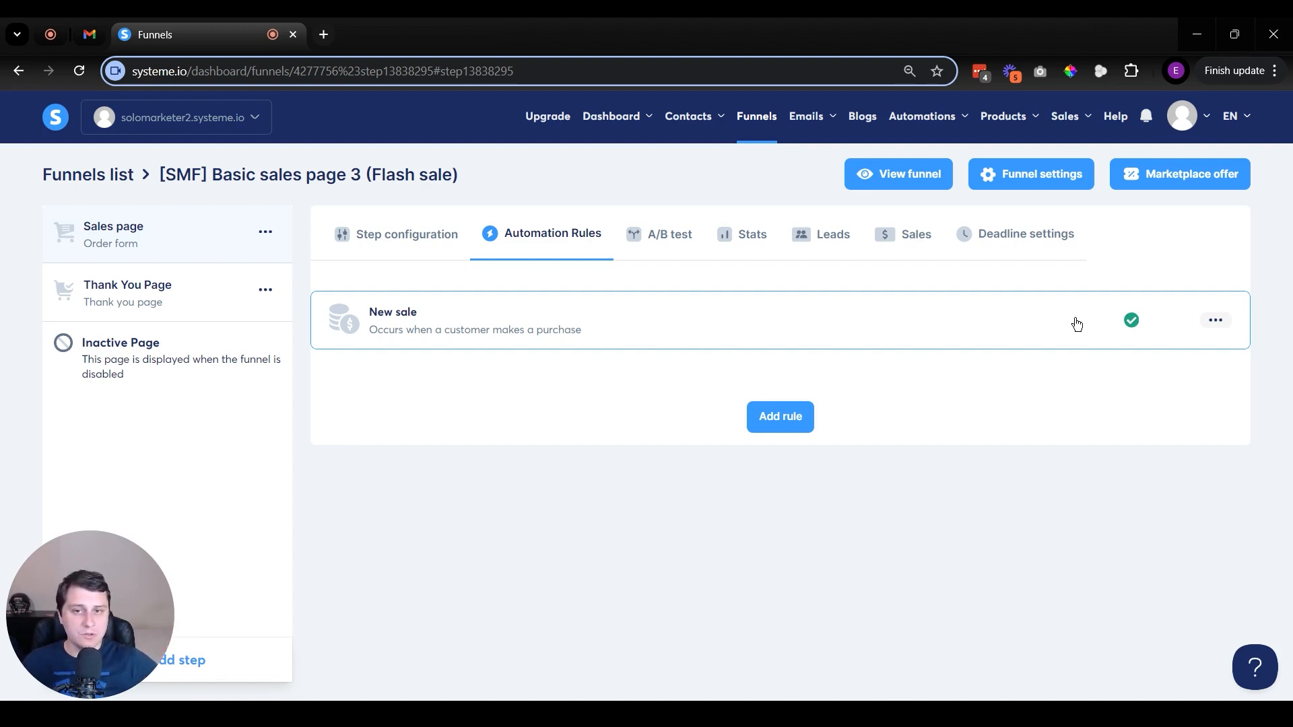
Return to the Sales page step's configuration and check its digital product offer.
{"action": "left_click", "coordinate": [453, 246]}
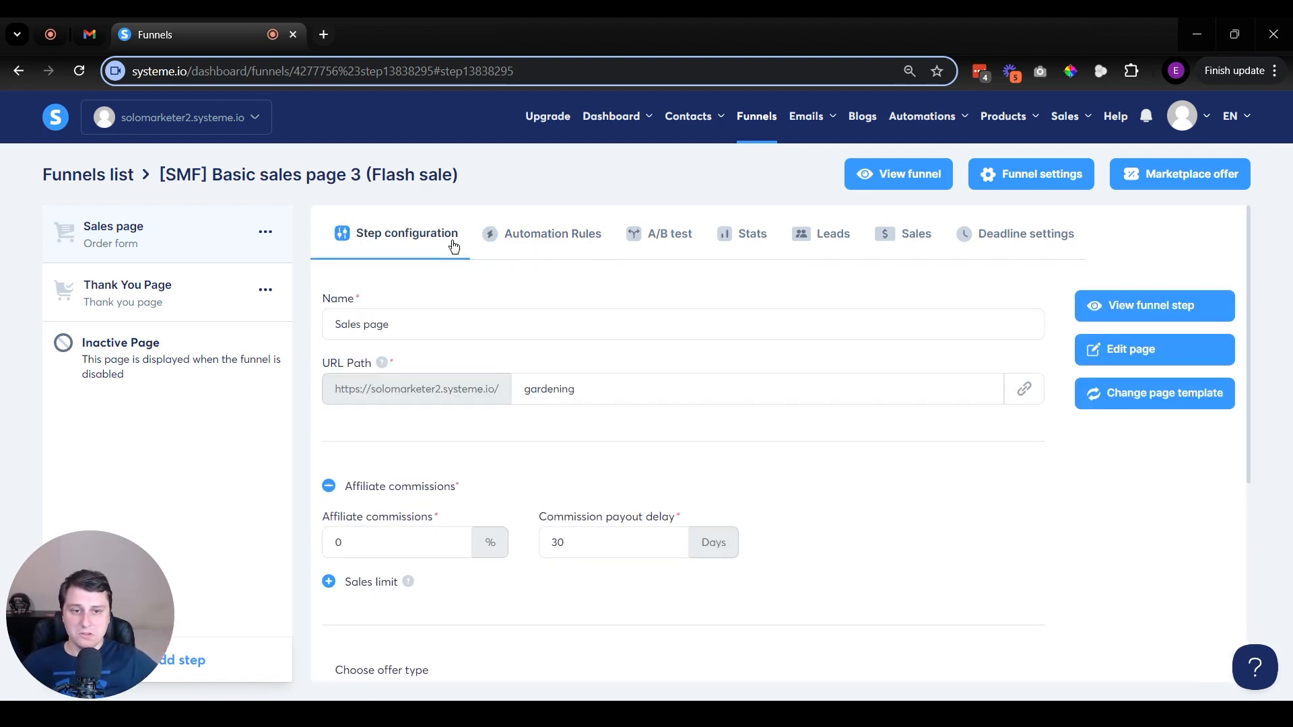
{"action": "scroll", "coordinate": [827, 376], "scroll_direction": "down", "scroll_amount": 5}
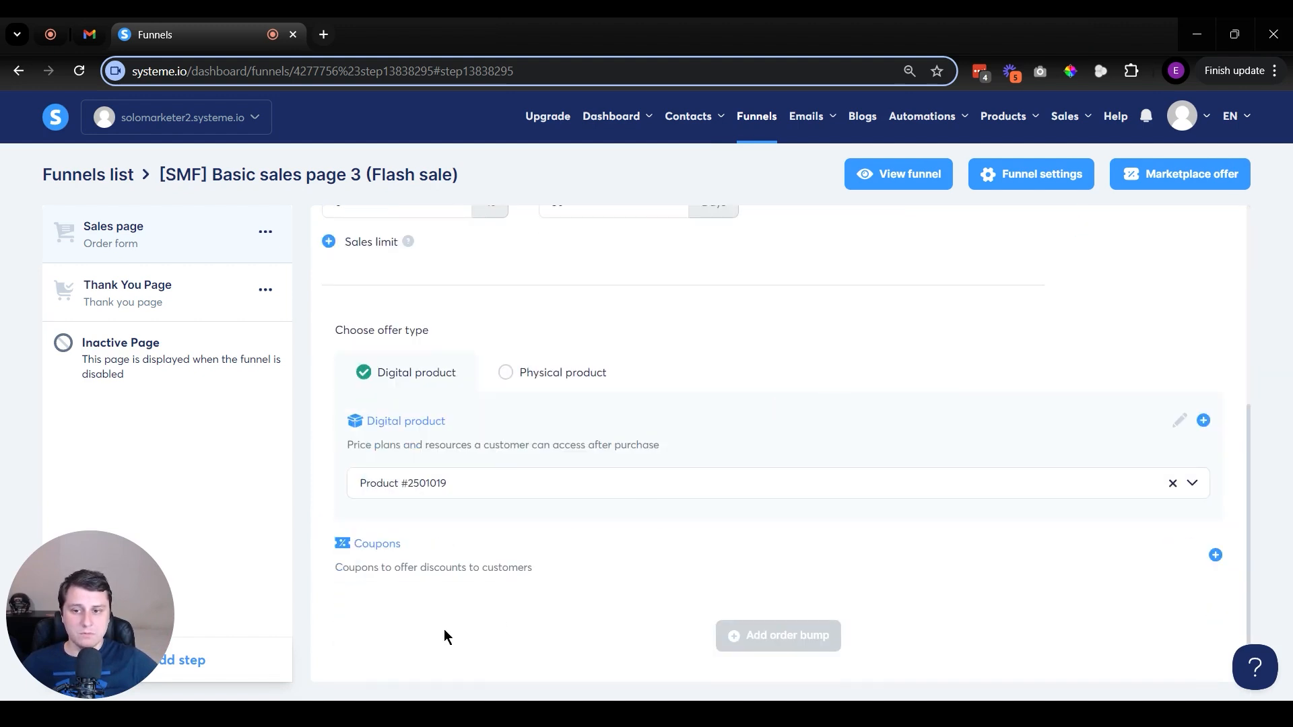